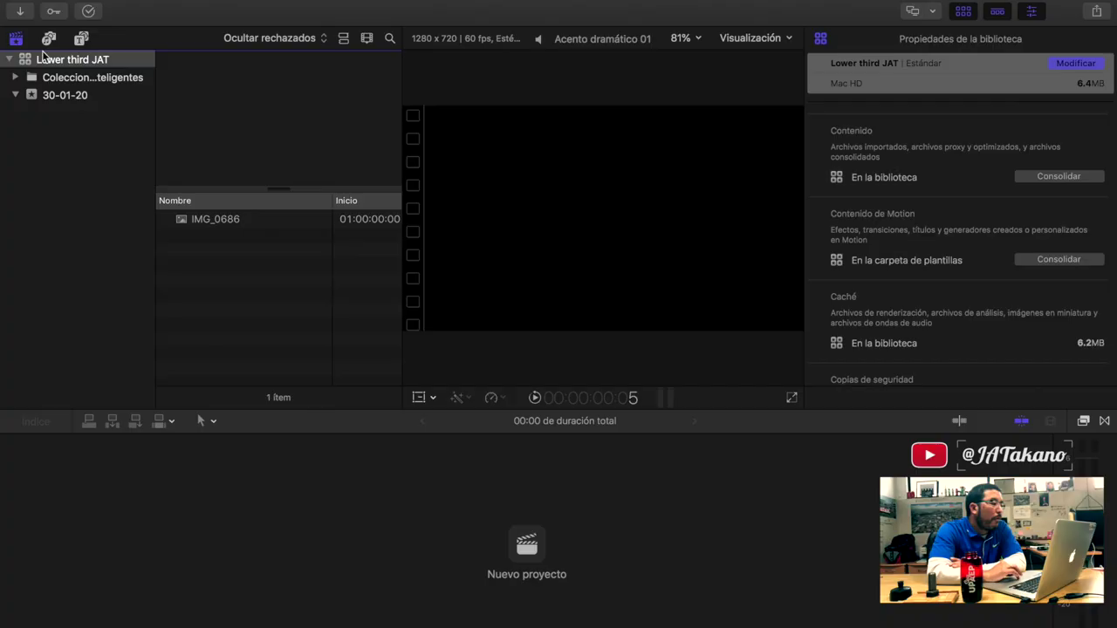
# - Open the Titles and Generators browser on the Títulos > Tercios inferiores category
pyautogui.click(82, 39)
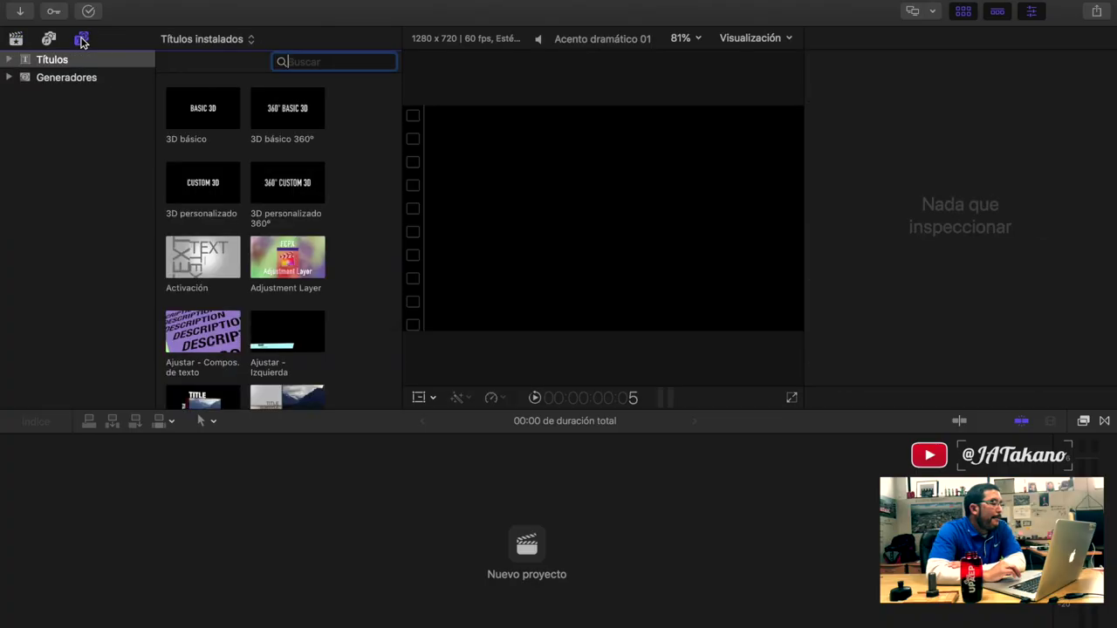
pyautogui.click(8, 60)
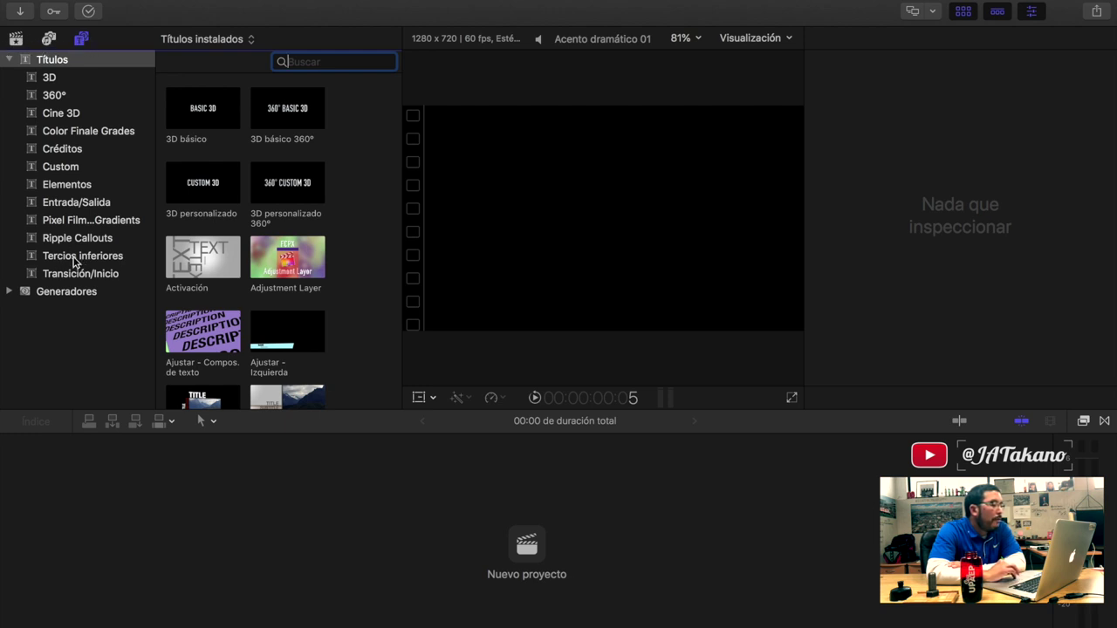
pyautogui.click(92, 258)
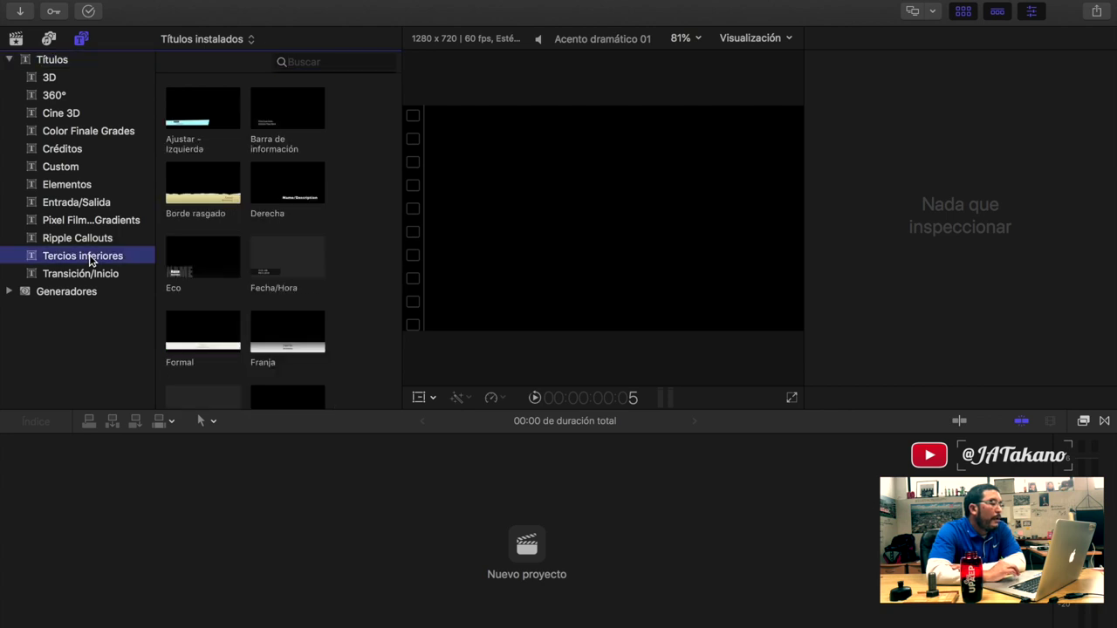
# - Preview the Borde rasgado lower-third title and scroll through the lower-third templates
pyautogui.click(202, 194)
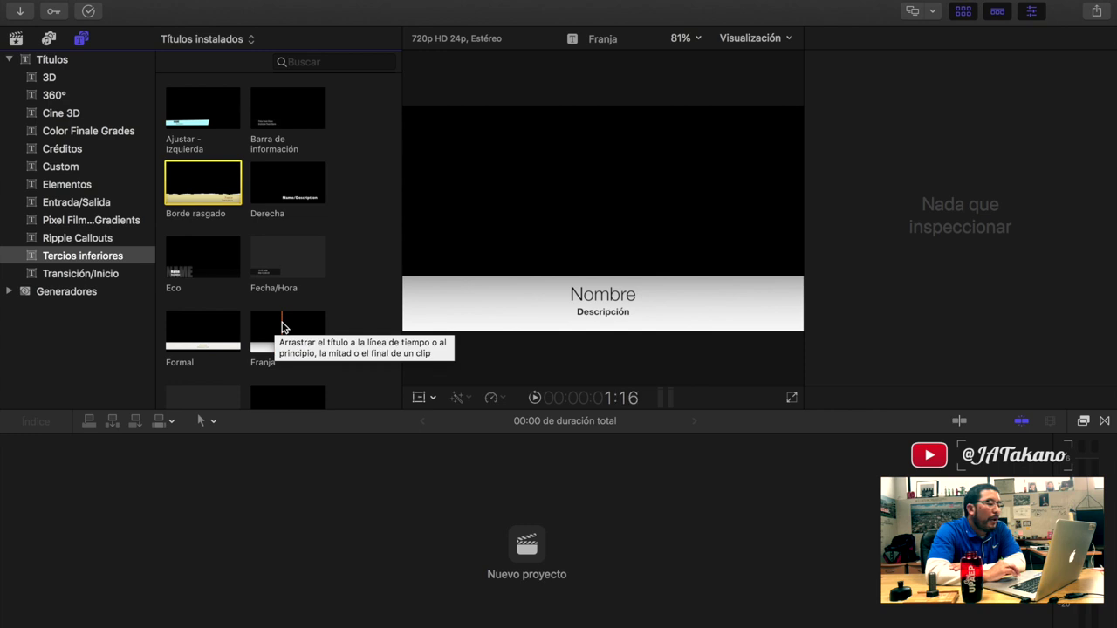
pyautogui.scroll(-1, 283, 312)
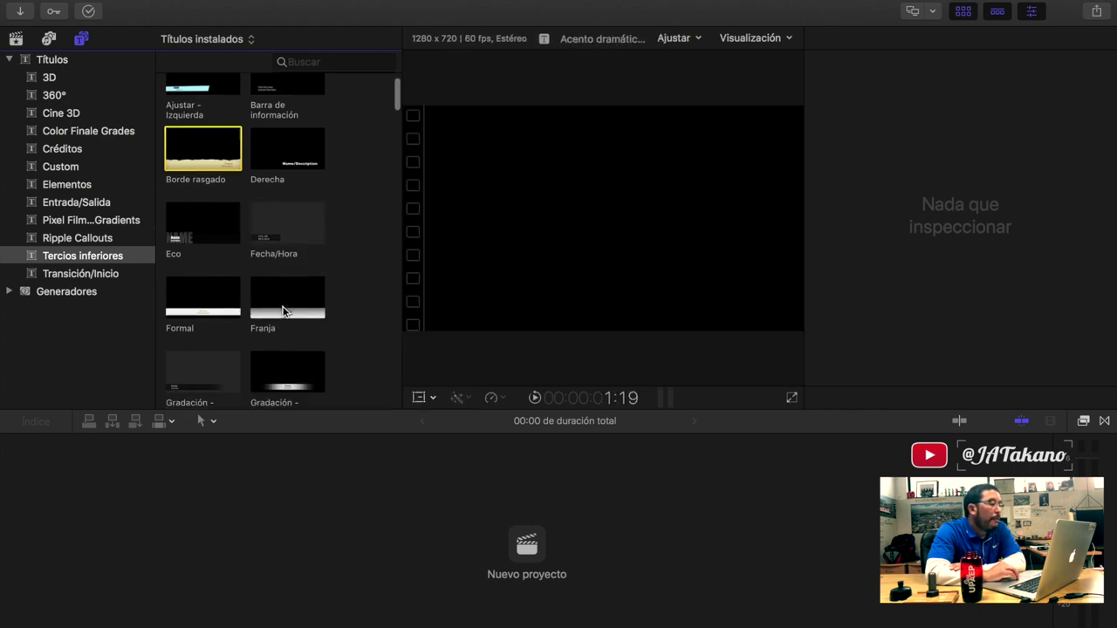
pyautogui.scroll(-5, 283, 311)
pyautogui.scroll(-1, 284, 316)
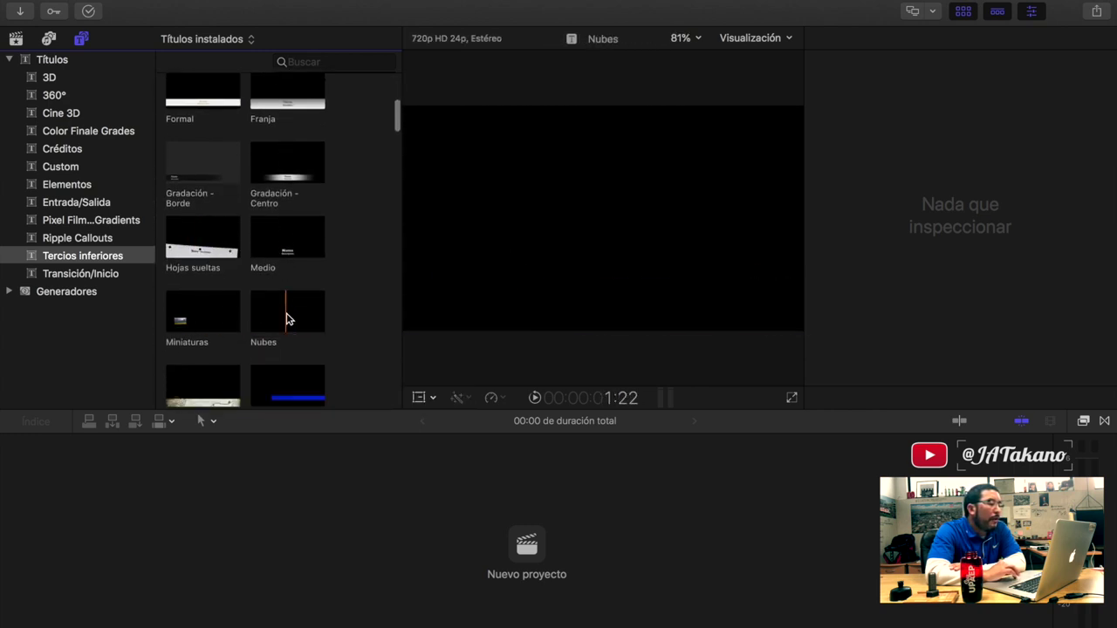
pyautogui.scroll(5, 233, 112)
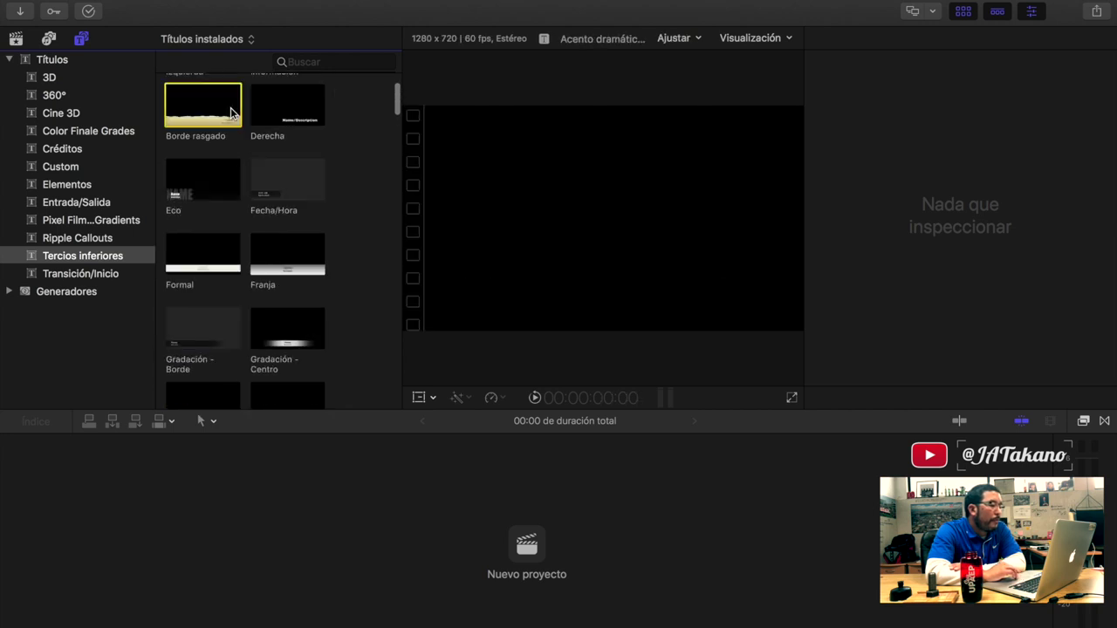
pyautogui.scroll(2, 231, 112)
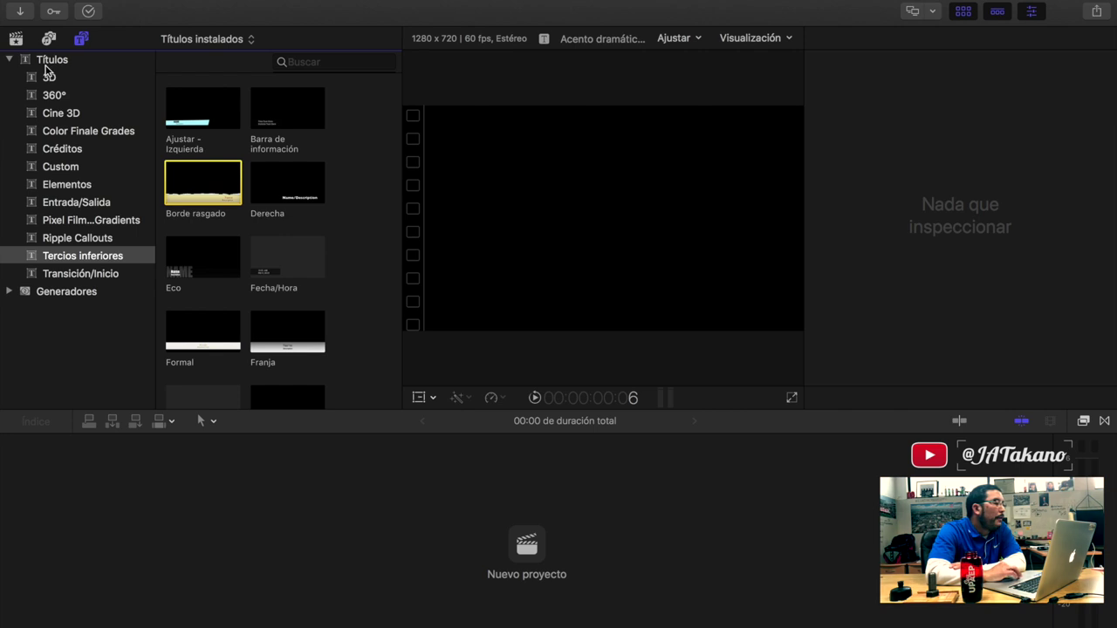
# - Select the IMG_0686 photo and start a new project named Lower third JAT
pyautogui.click(16, 40)
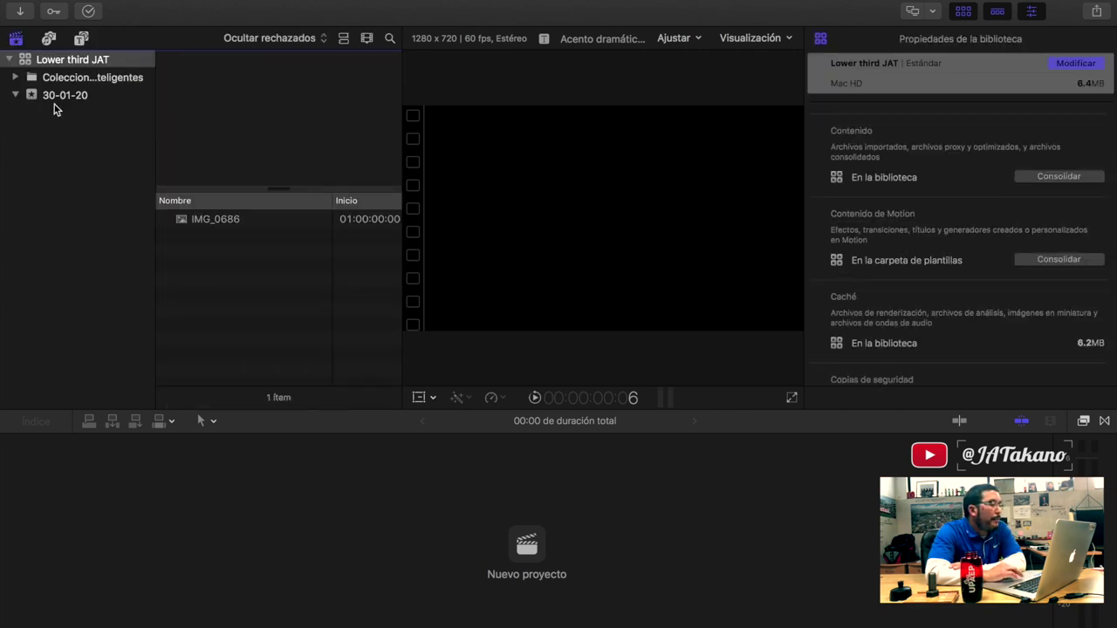
pyautogui.click(197, 221)
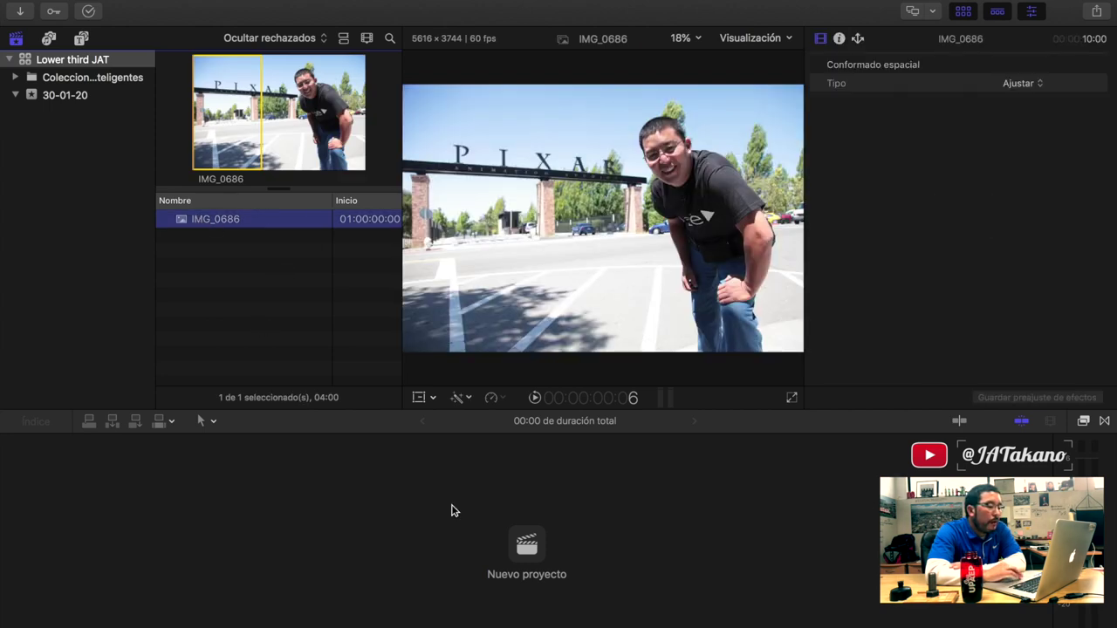
pyautogui.click(532, 546)
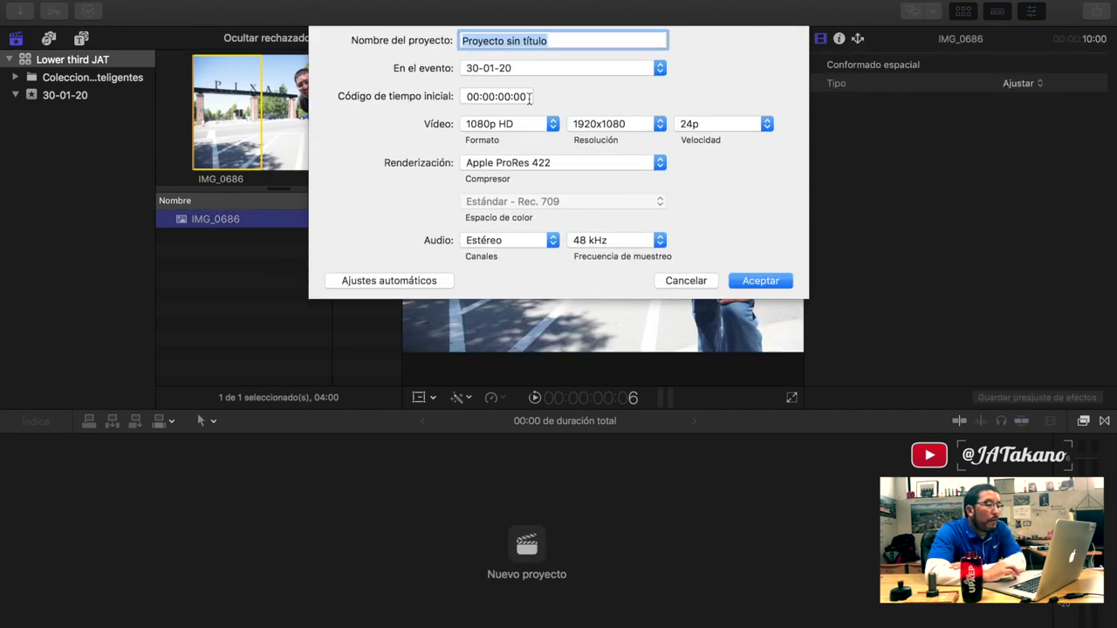
pyautogui.write('L')
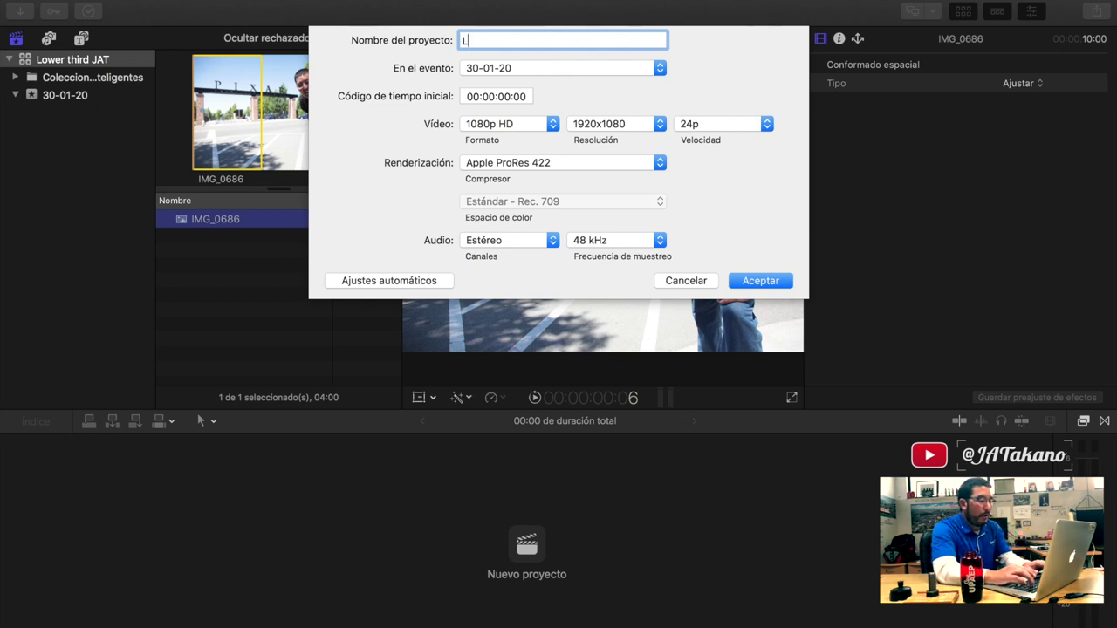
pyautogui.write('ower t')
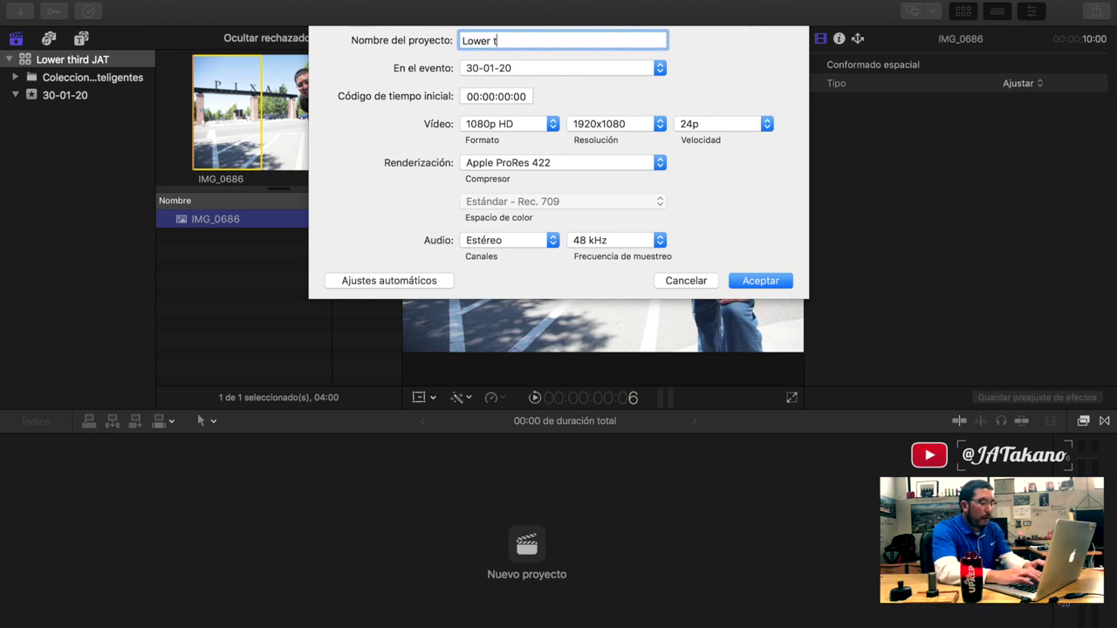
pyautogui.write('hird JAT')
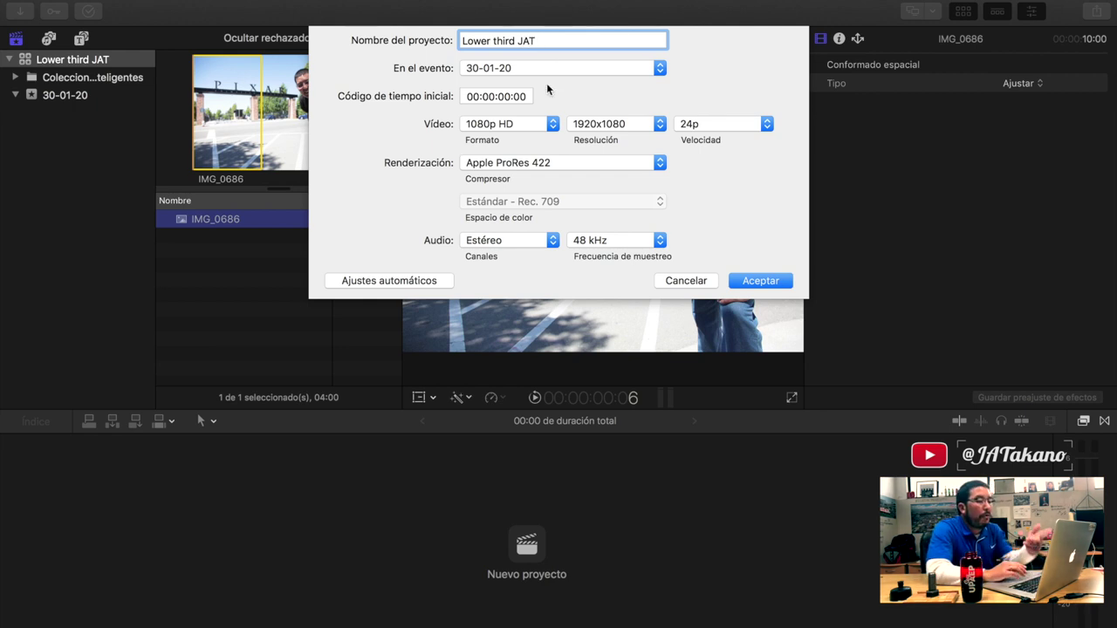
# - Set the project format to Custom 1920×864 at 24p and create it
pyautogui.click(526, 128)
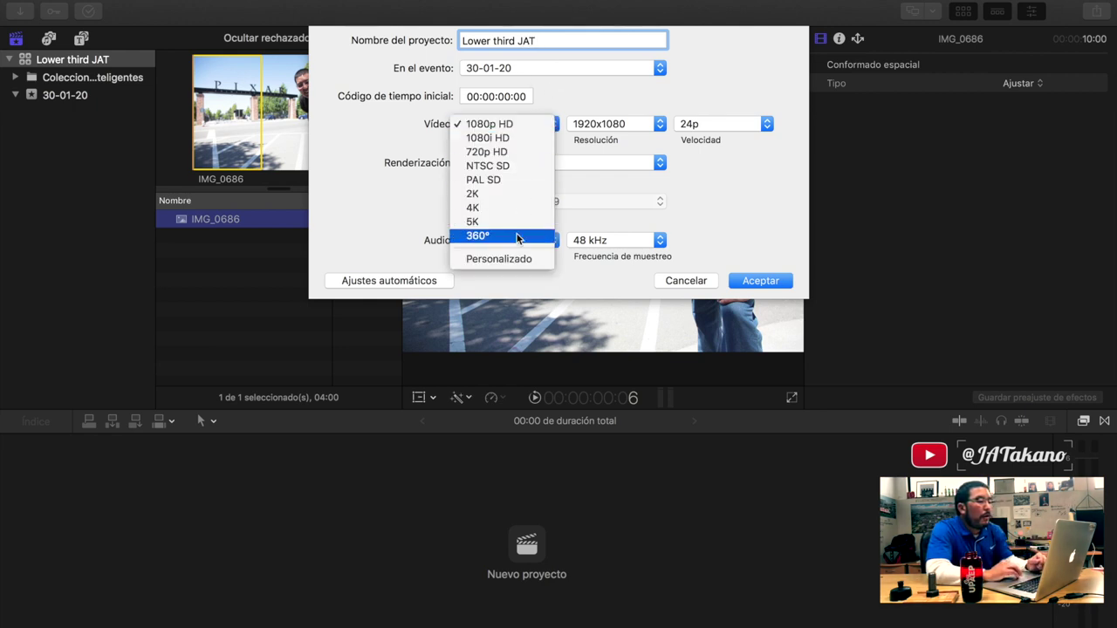
pyautogui.click(516, 257)
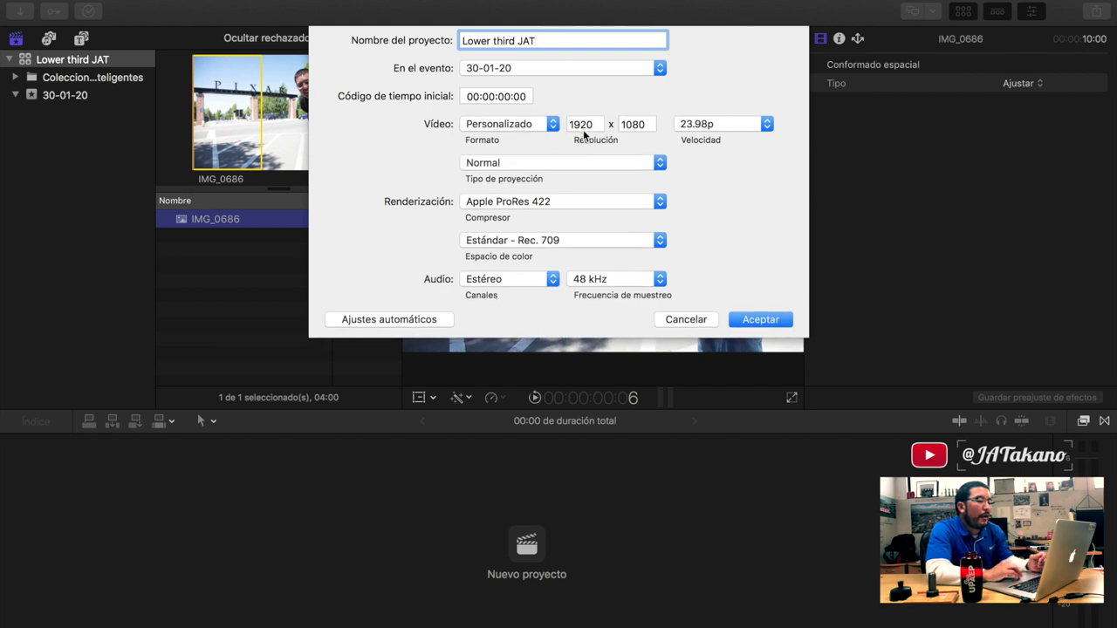
pyautogui.doubleClick(650, 124)
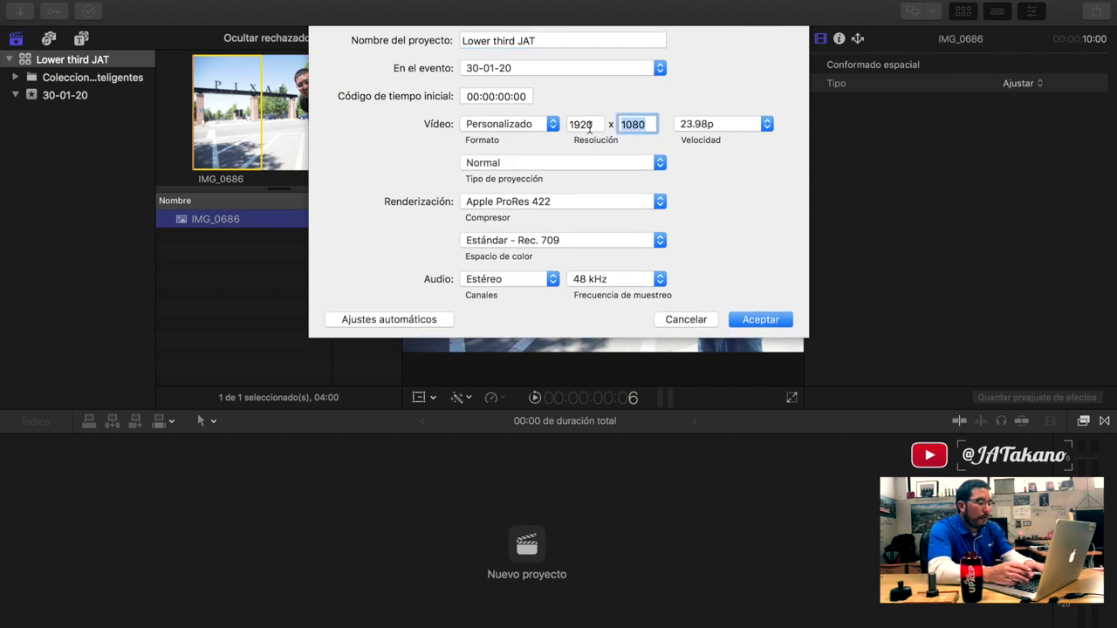
pyautogui.write('864')
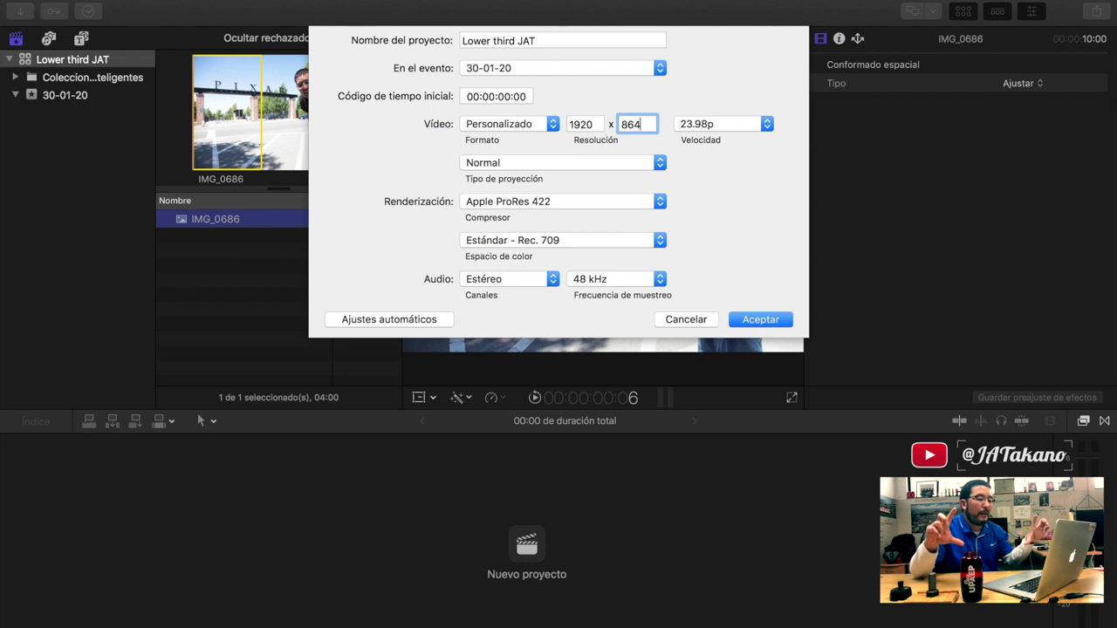
pyautogui.click(723, 127)
pyautogui.click(724, 140)
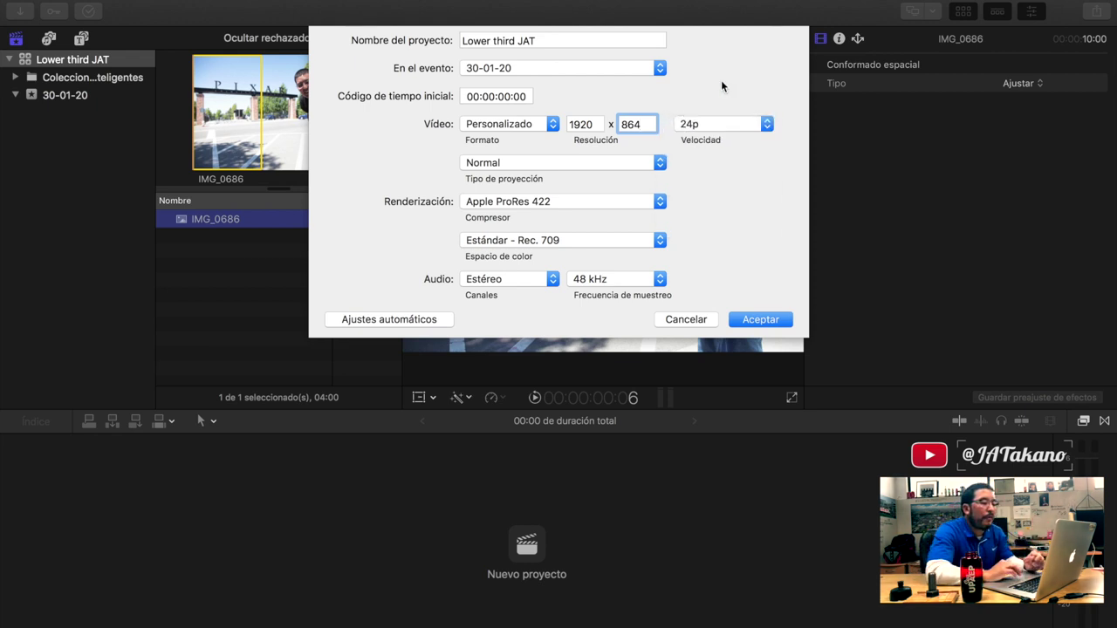
pyautogui.click(758, 320)
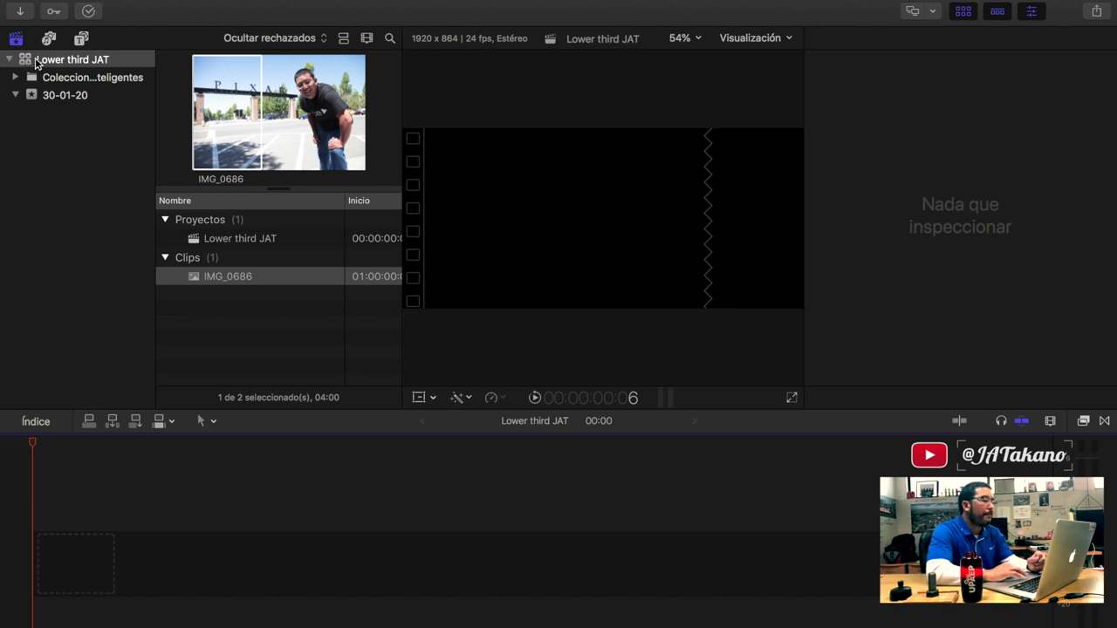
# - Place the IMG_0686 photo in the timeline and zoom in on it
pyautogui.moveTo(195, 281)
pyautogui.mouseDown()
pyautogui.moveTo(201, 565)
pyautogui.moveTo(189, 565)
pyautogui.mouseUp()
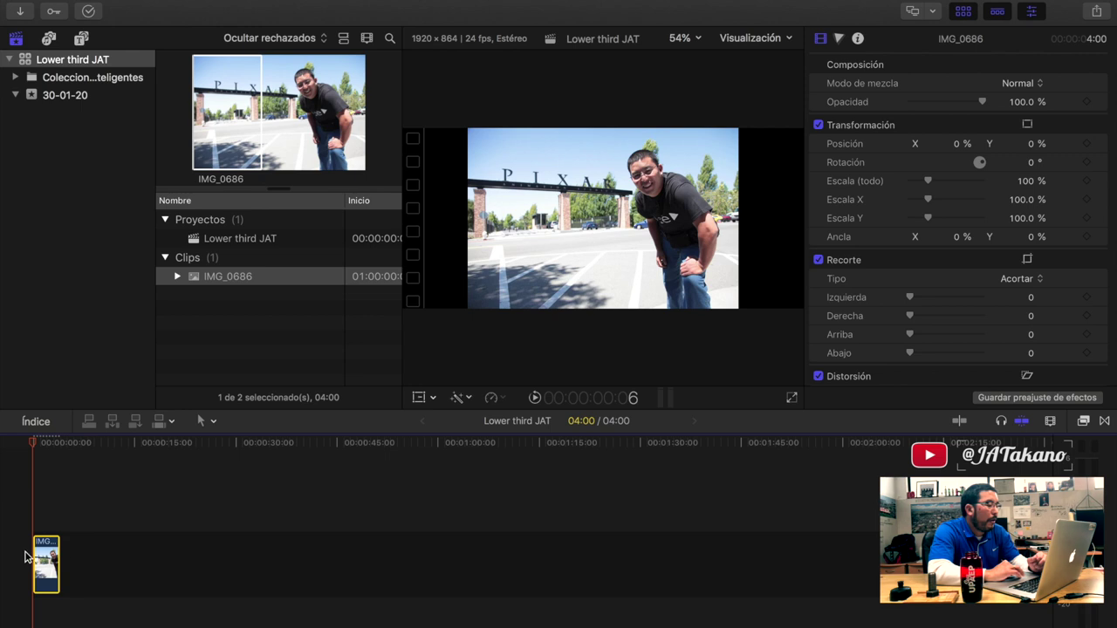
pyautogui.press('z')
pyautogui.click(91, 571)
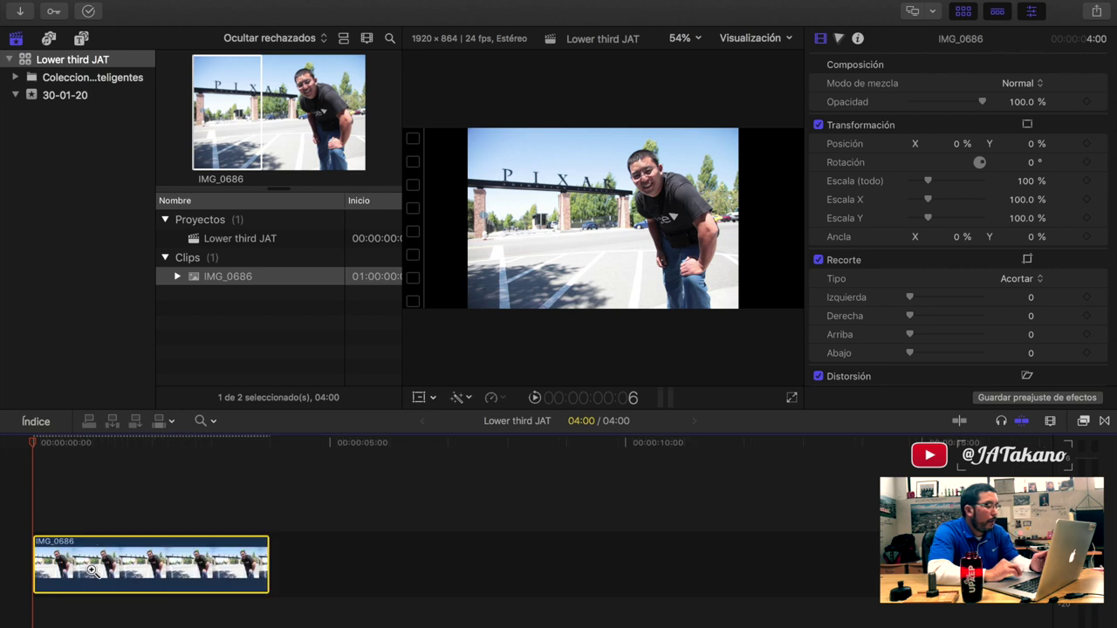
# - With the Position tool, move the photo three seconds later, leaving a gap before it
pyautogui.press('a')
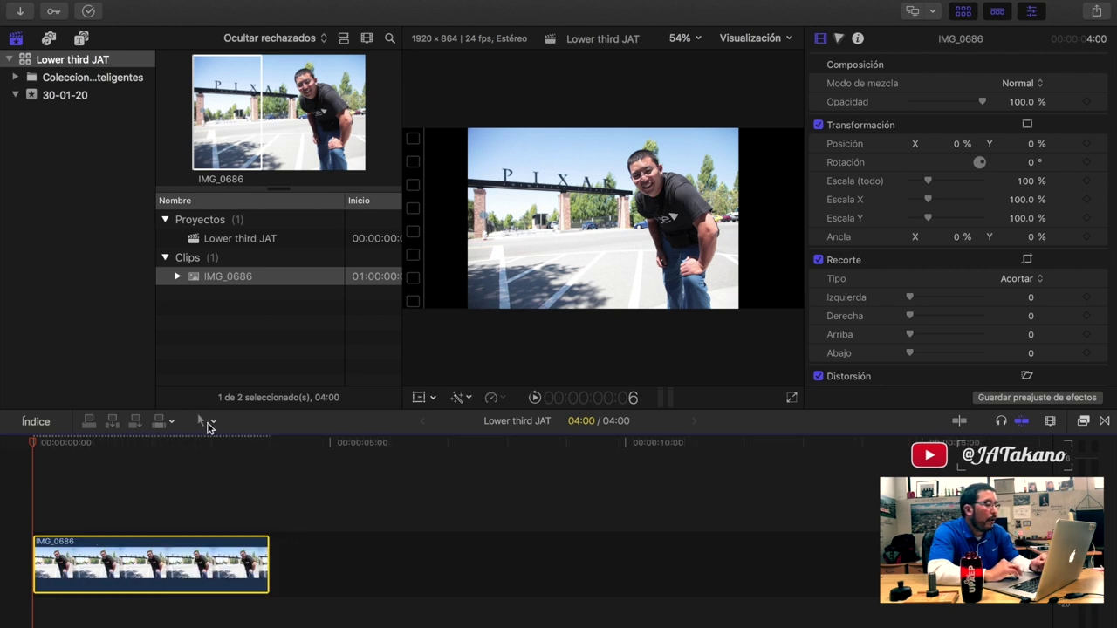
pyautogui.click(209, 423)
pyautogui.click(223, 475)
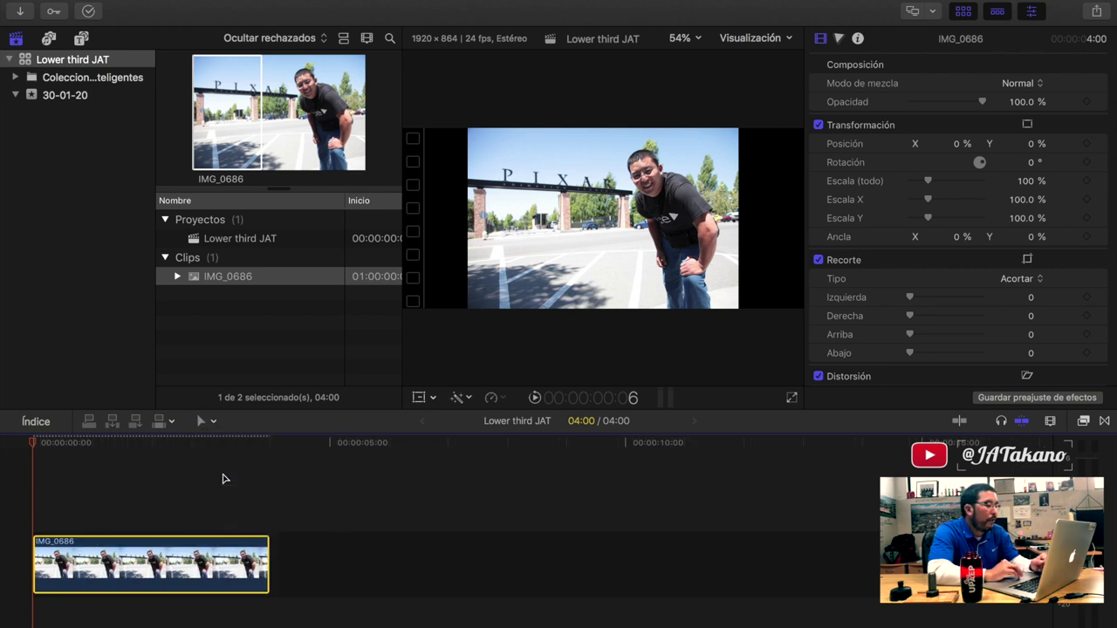
pyautogui.moveTo(146, 569)
pyautogui.mouseDown()
pyautogui.moveTo(416, 568)
pyautogui.moveTo(316, 563)
pyautogui.mouseUp()
# - Select the gaps around the photo and scrub the timeline to preview it
pyautogui.click(154, 561)
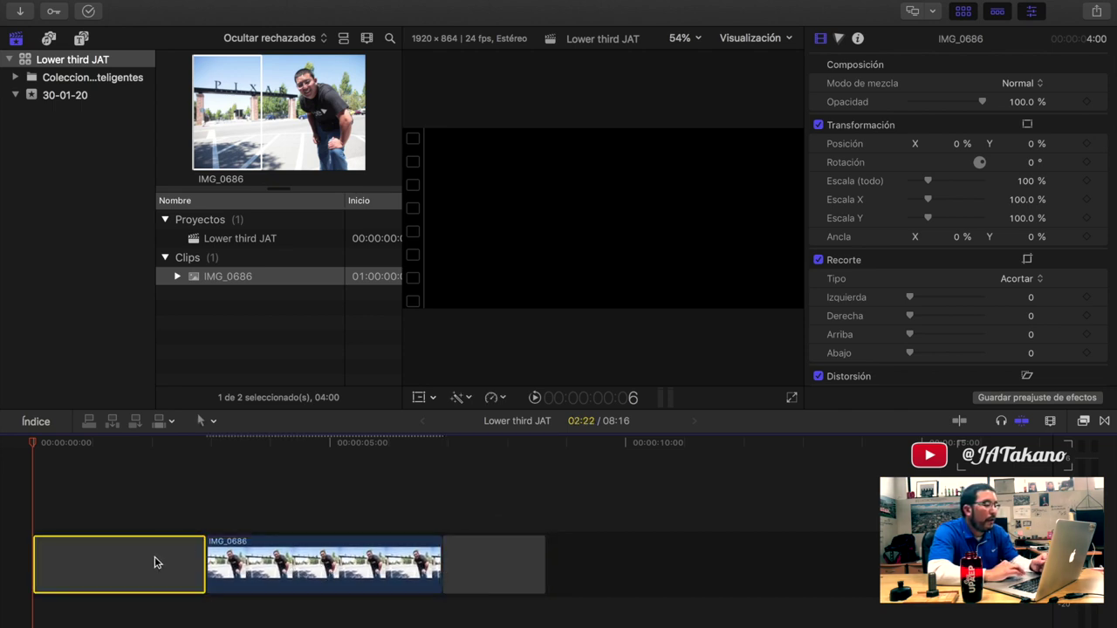
pyautogui.click(486, 568)
pyautogui.click(195, 576)
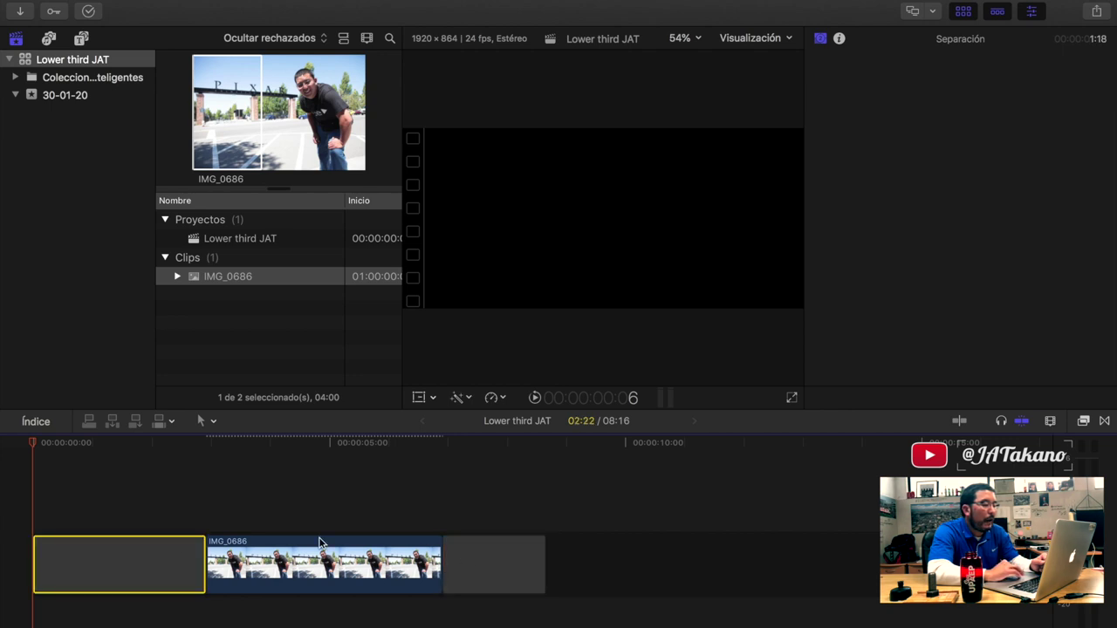
pyautogui.click(480, 558)
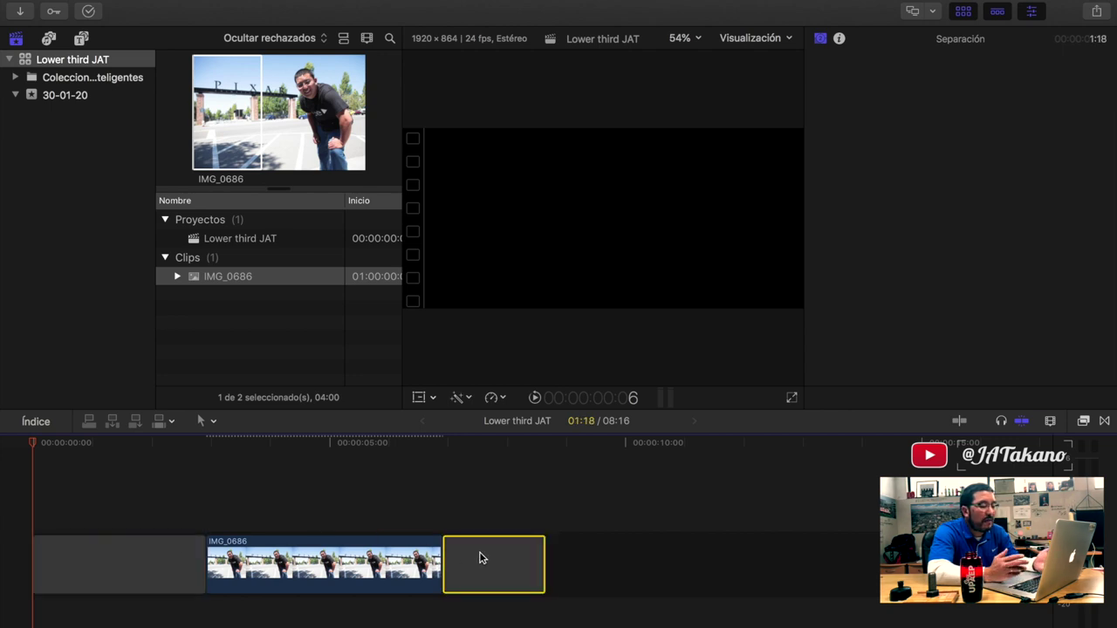
pyautogui.click(472, 444)
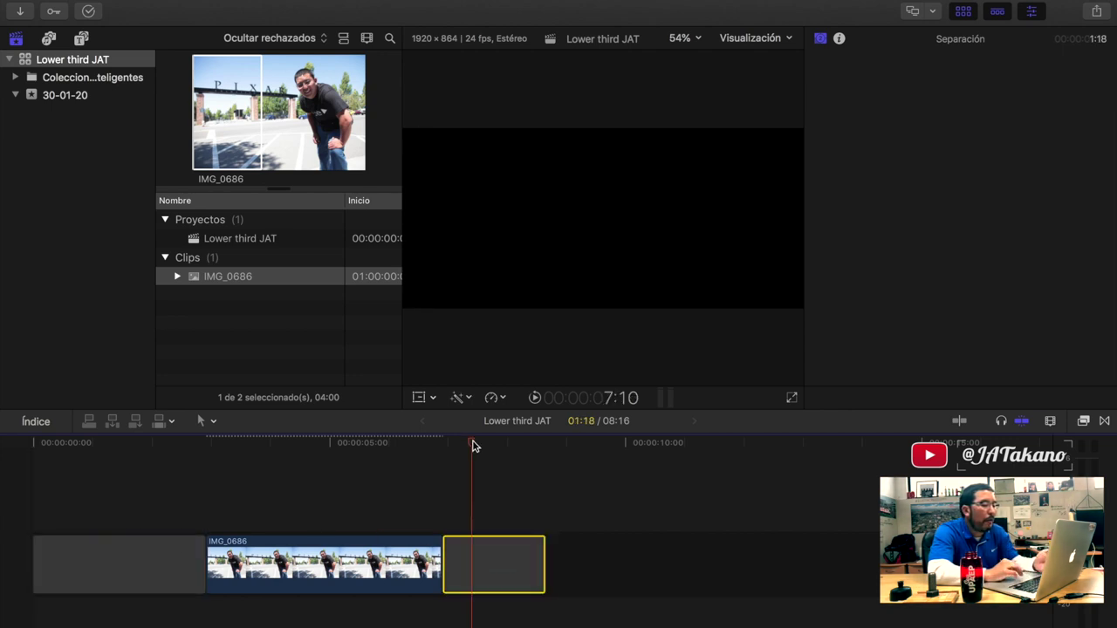
pyautogui.click(156, 445)
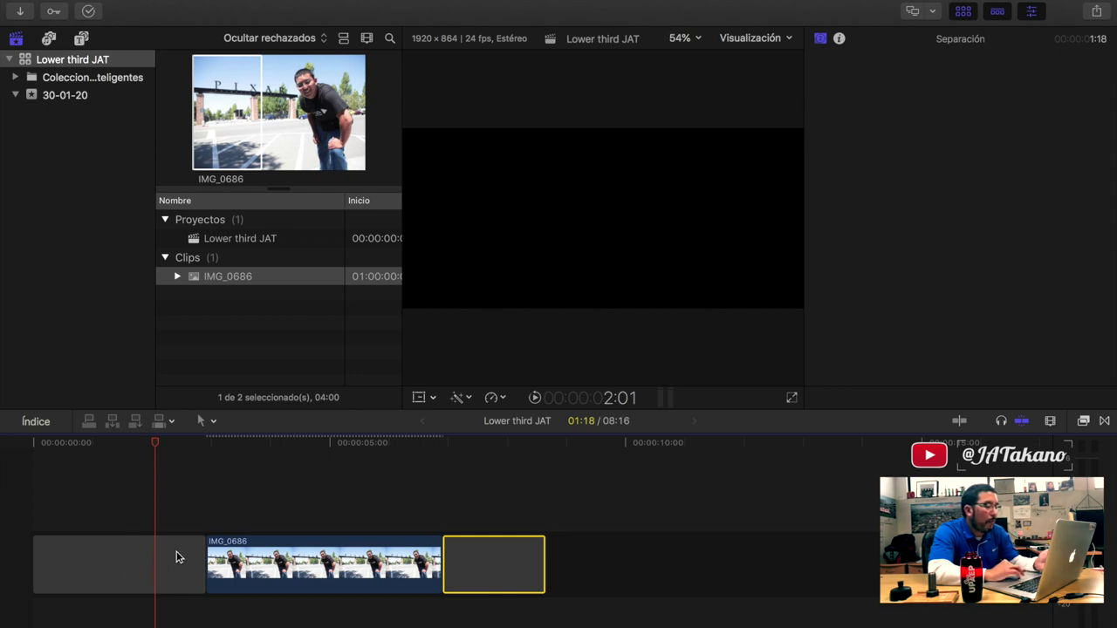
pyautogui.click(167, 577)
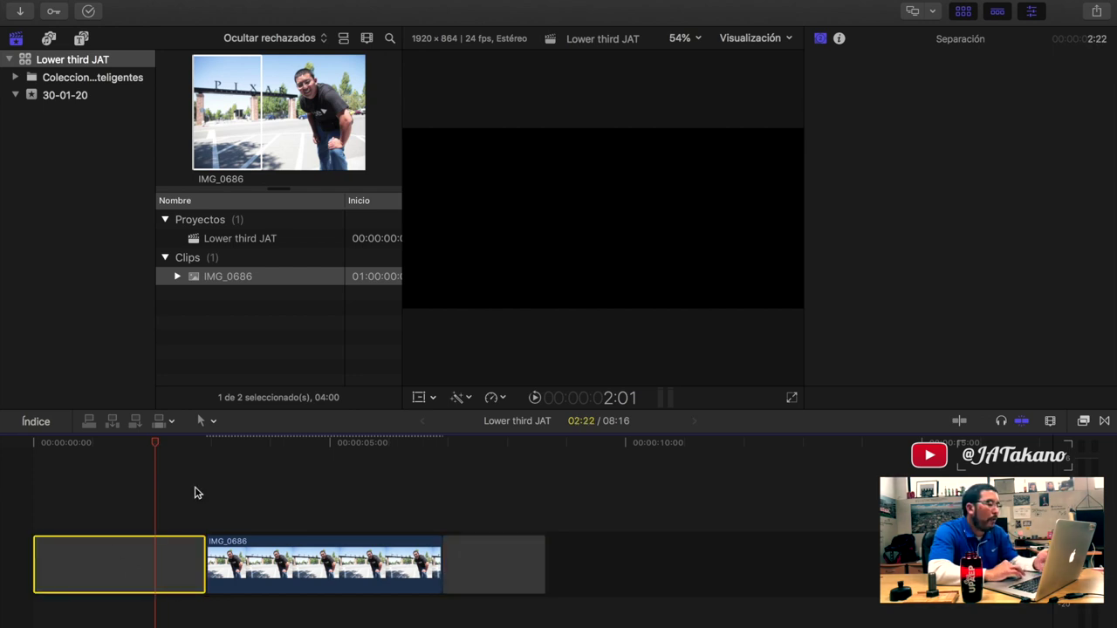
pyautogui.moveTo(168, 446); pyautogui.dragTo(93, 460)
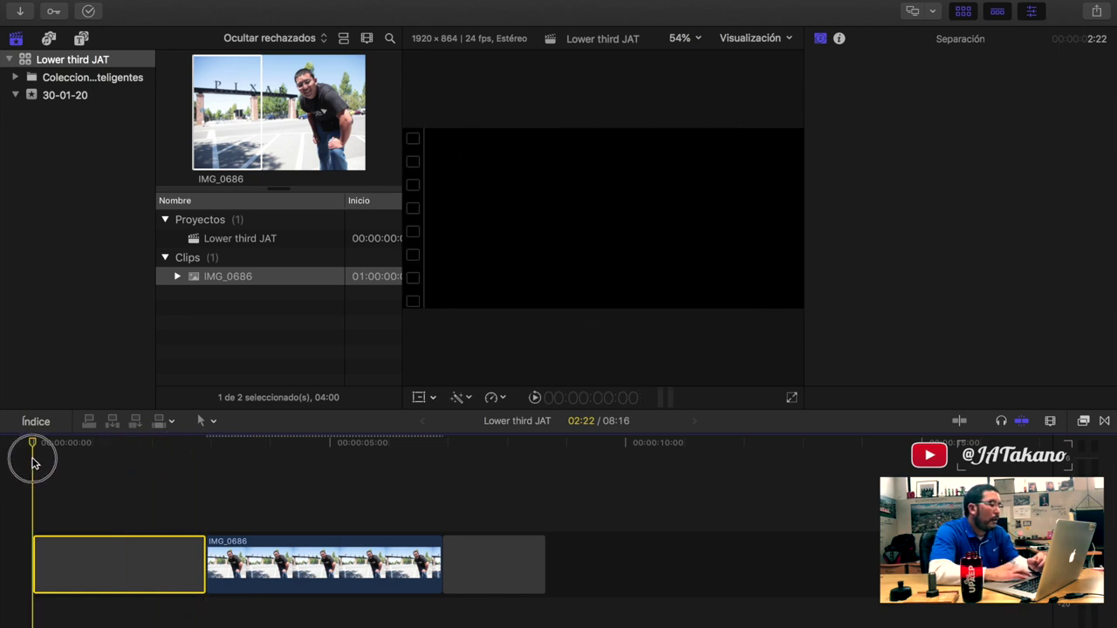
pyautogui.moveTo(93, 460); pyautogui.dragTo(230, 454)
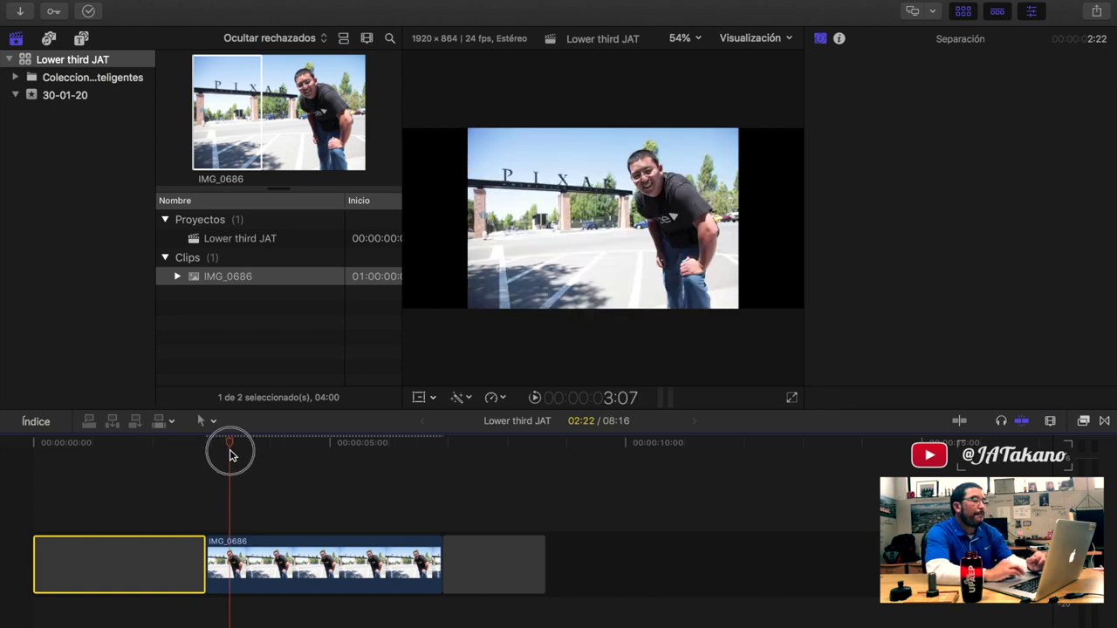
# - Set the IMG_0686 clip's duration to 10:00
pyautogui.click(272, 565)
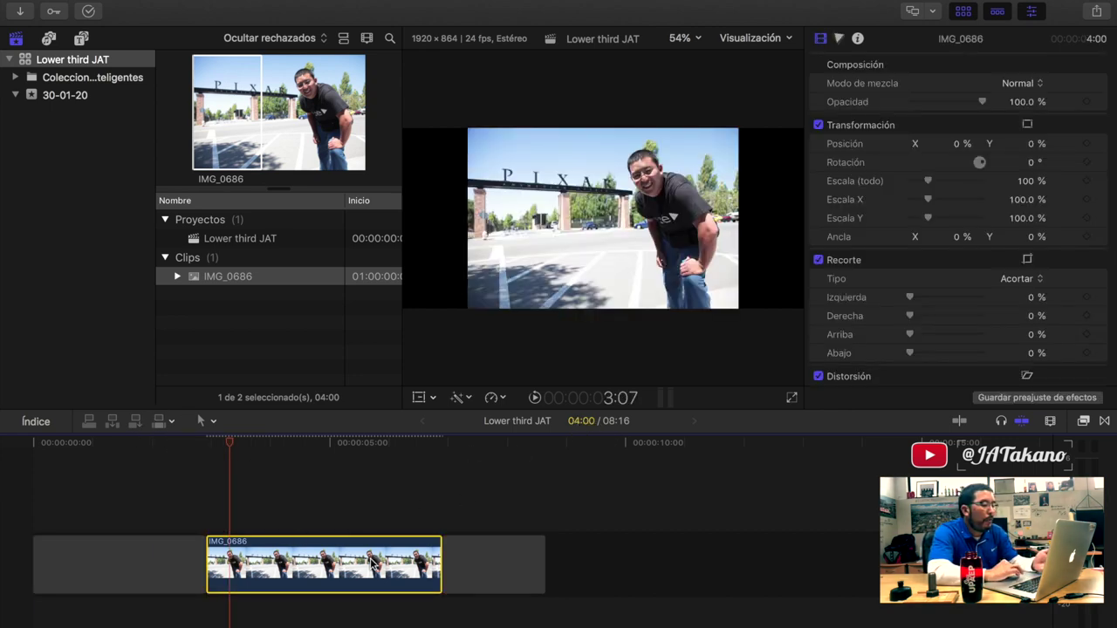
pyautogui.hotkey('ctrl', 'd')
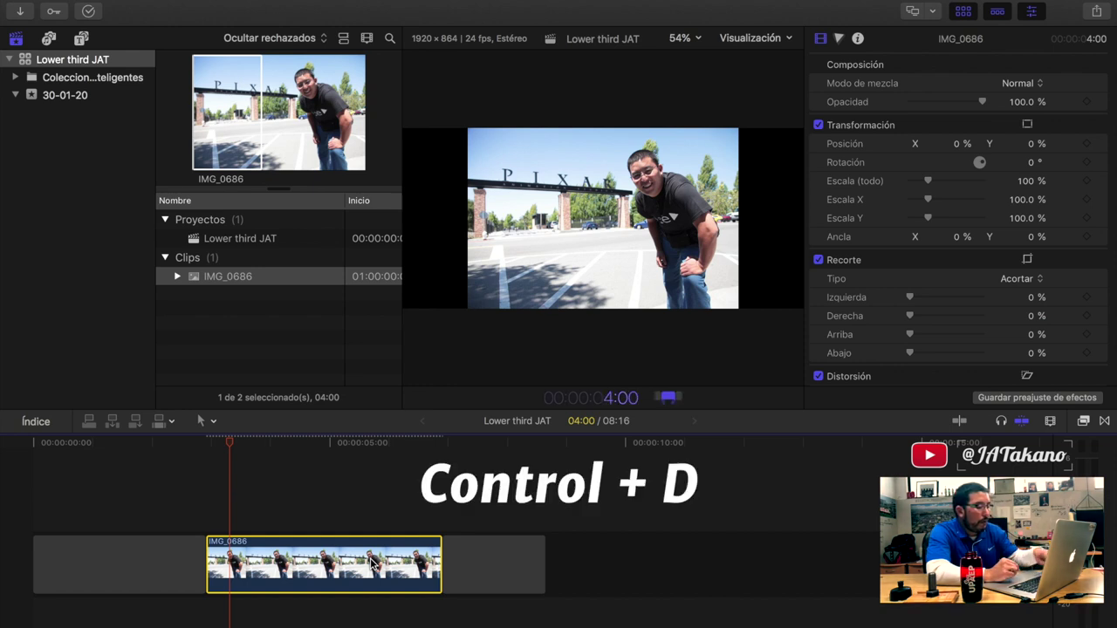
pyautogui.write('10:00')
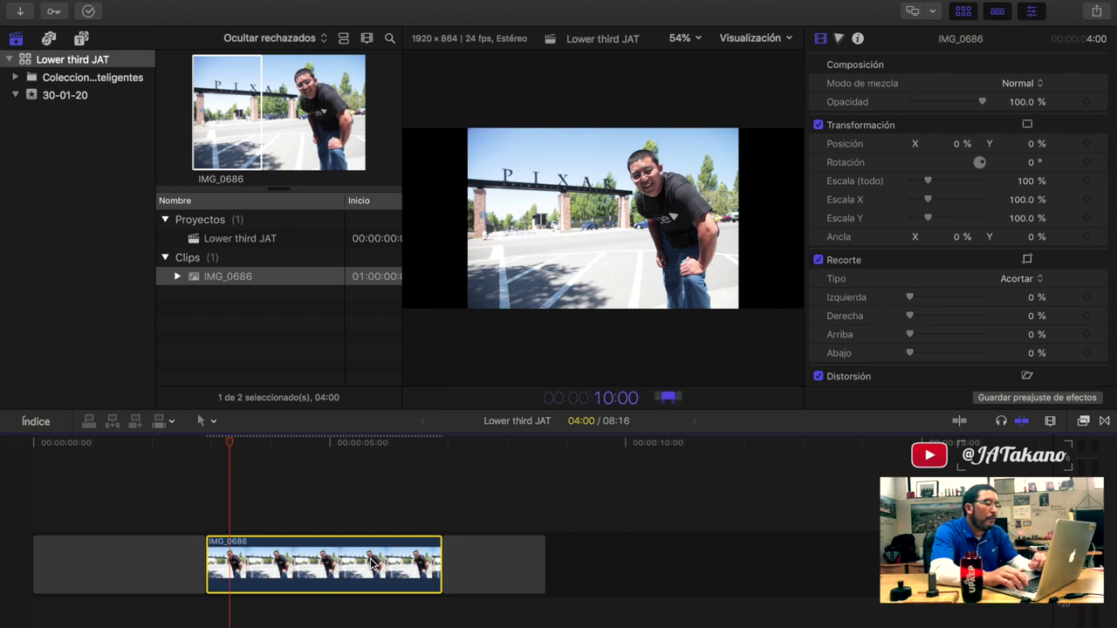
pyautogui.press('Return')
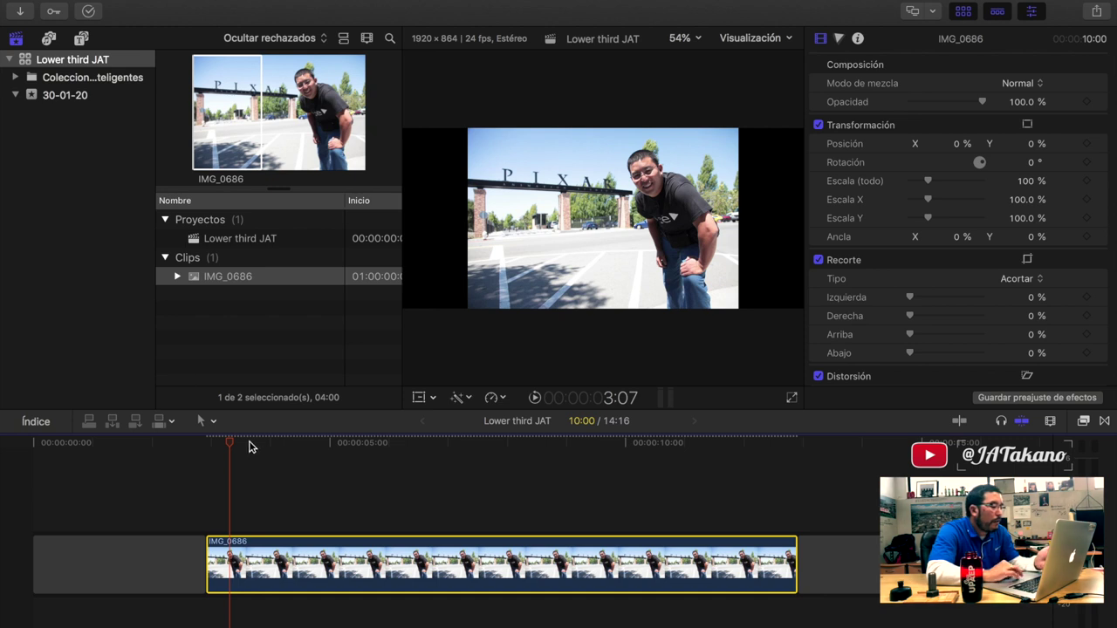
# - Add a Título básico title at the photo's start and select the title clip
pyautogui.click(239, 452)
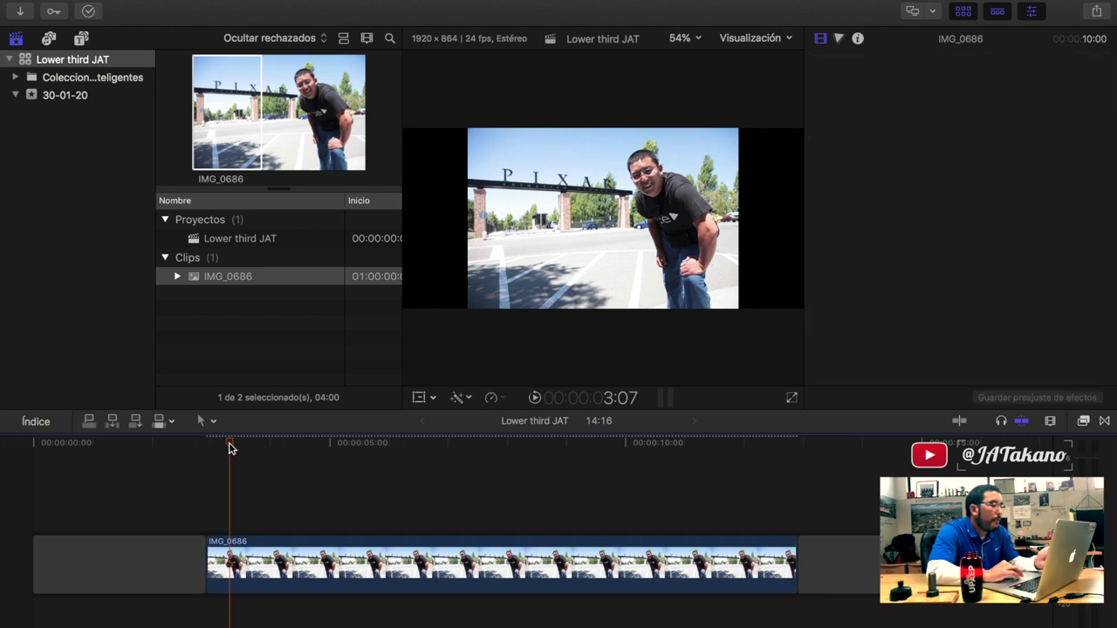
pyautogui.moveTo(223, 450); pyautogui.dragTo(207, 444)
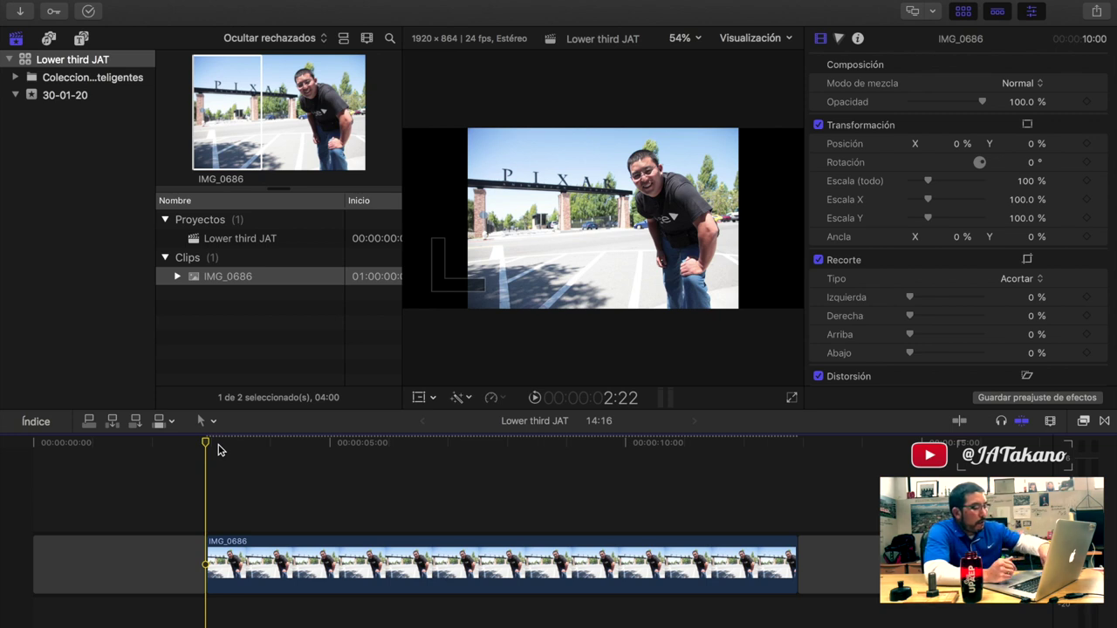
pyautogui.hotkey('ctrl', 't')
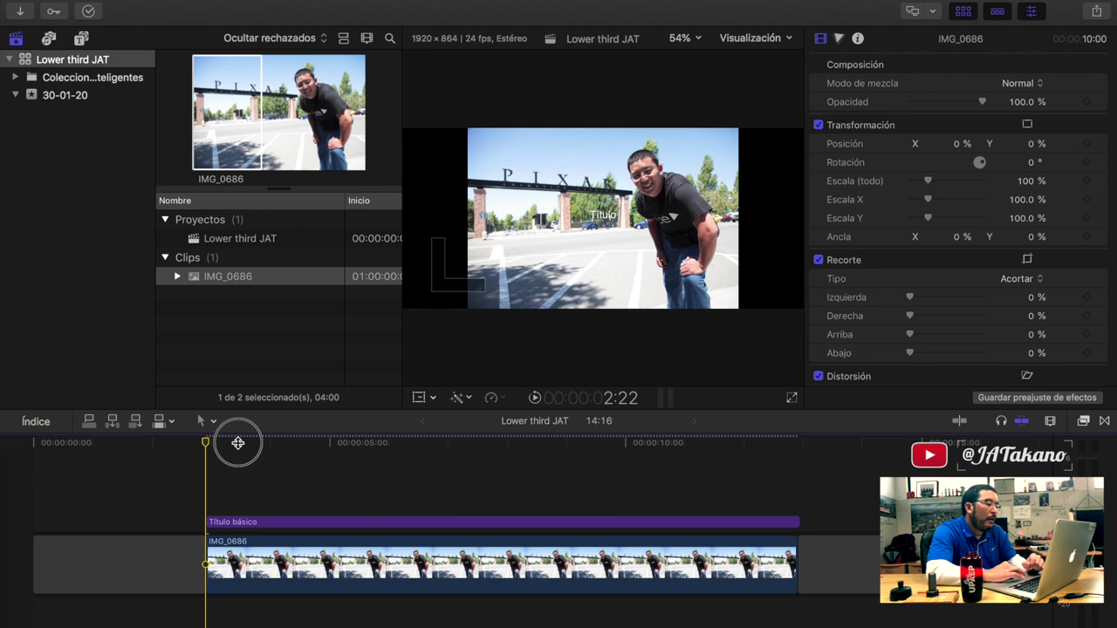
pyautogui.moveTo(236, 444); pyautogui.dragTo(365, 446)
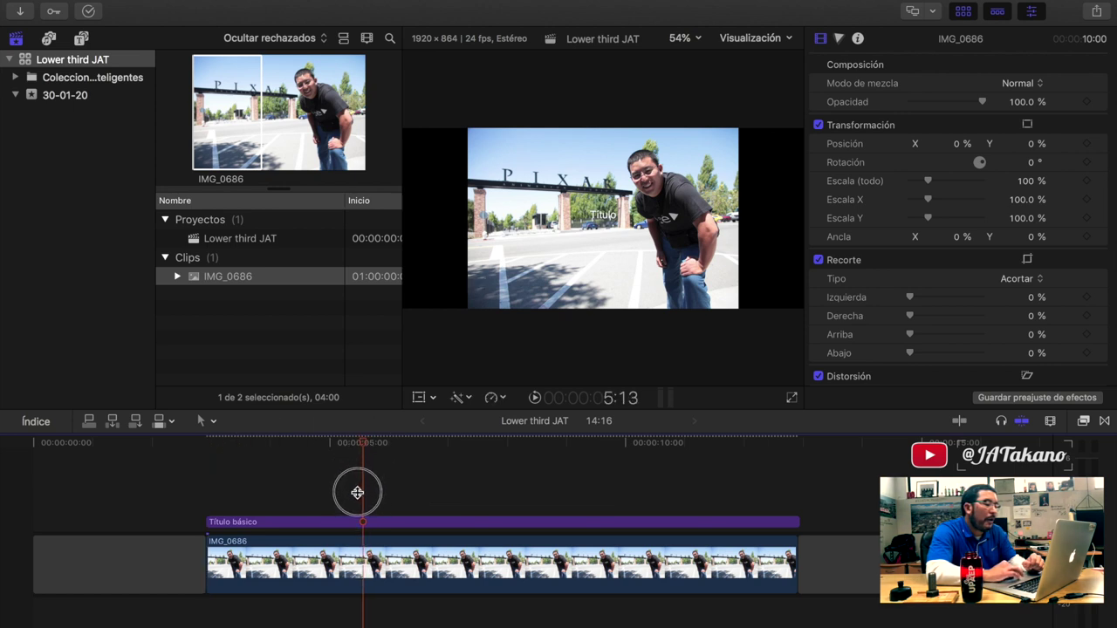
pyautogui.click(352, 523)
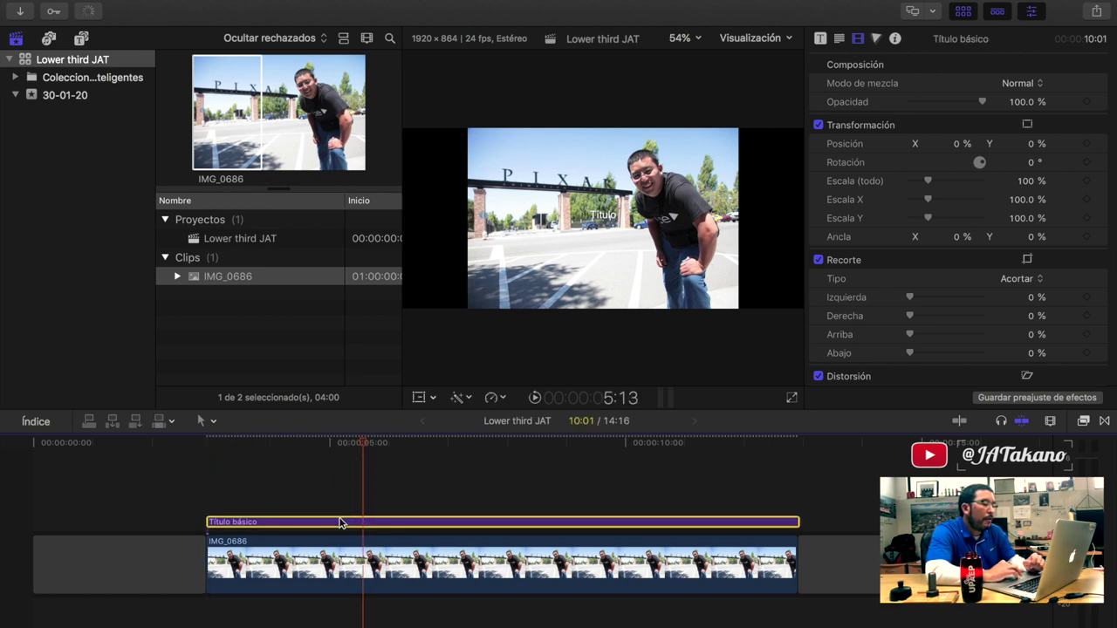
pyautogui.click(328, 522)
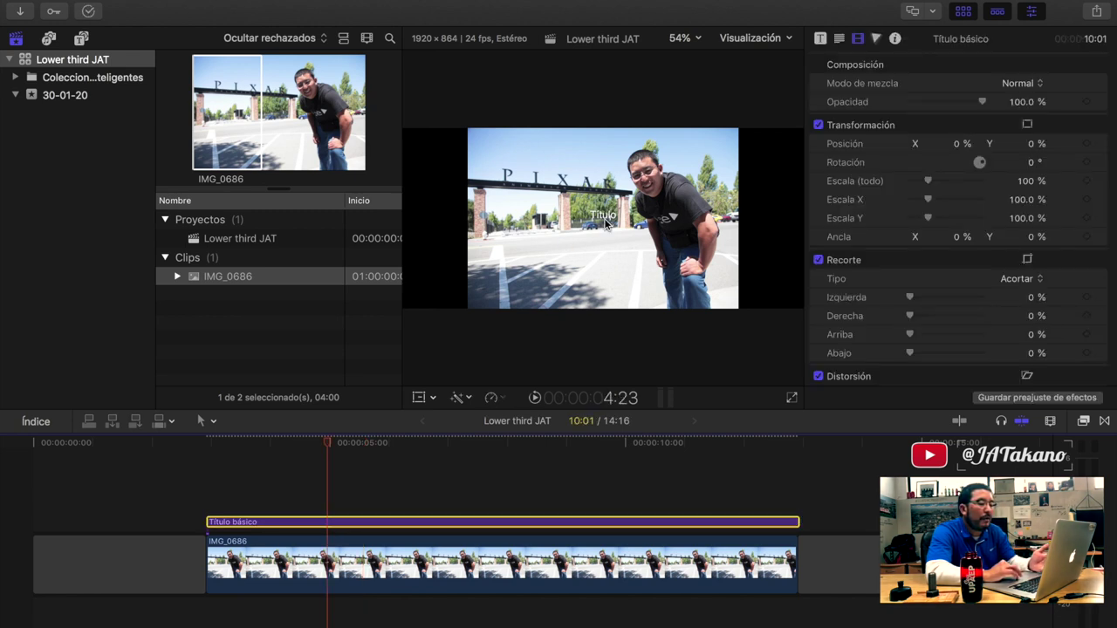
# - Zoom the viewer in on the title text, then back out
pyautogui.press('z')
pyautogui.click(608, 218)
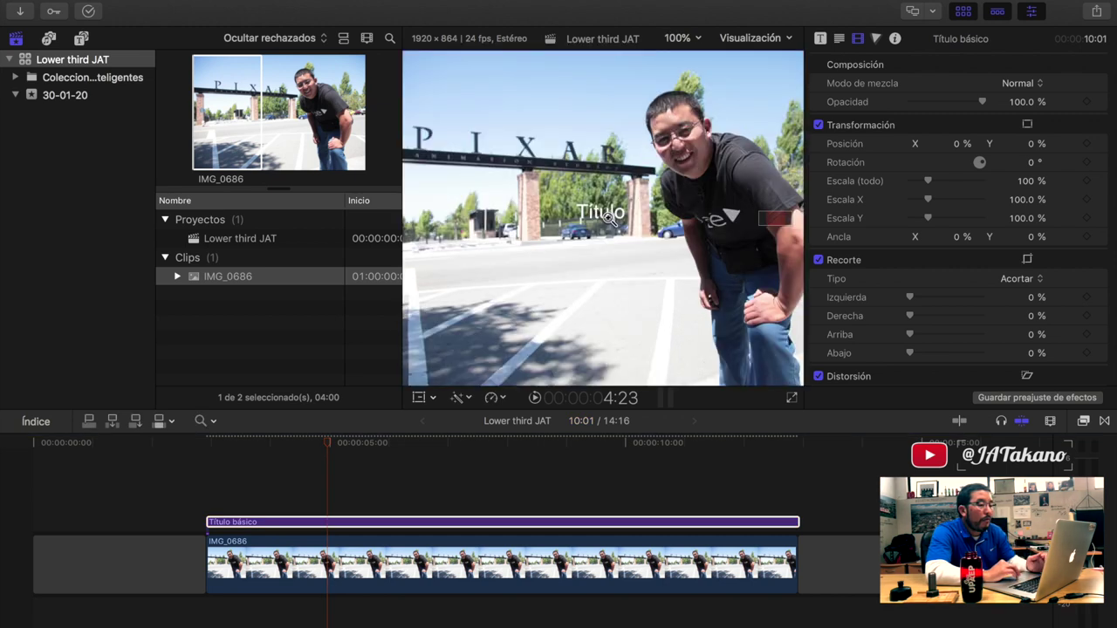
pyautogui.click(606, 225)
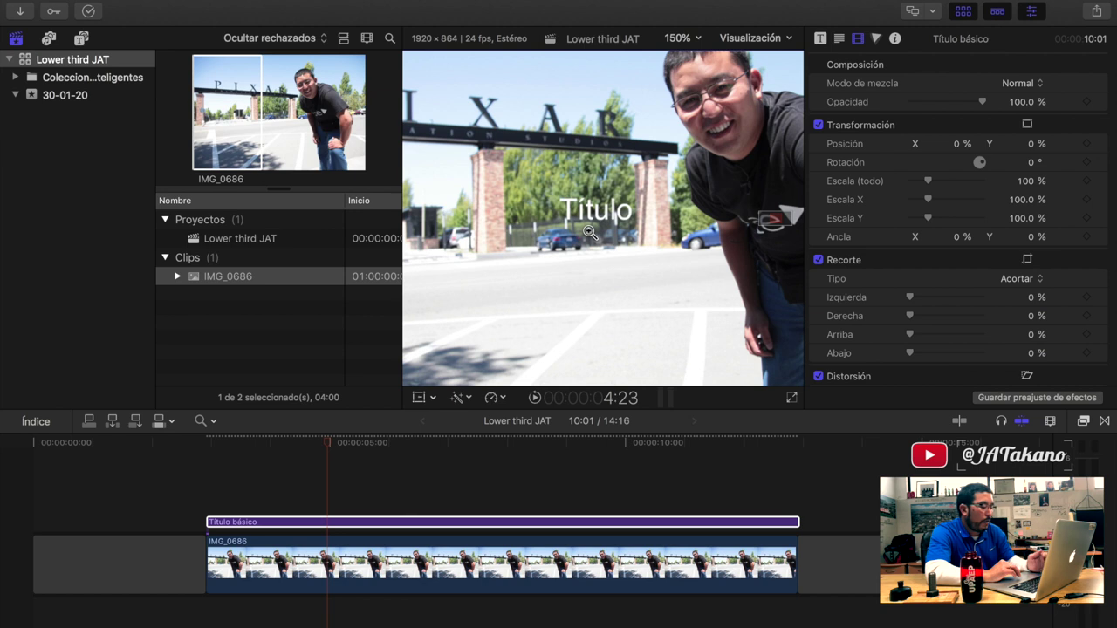
pyautogui.keyDown('alt'); pyautogui.click(589, 232); pyautogui.keyUp('alt')
pyautogui.keyDown('alt'); pyautogui.click(589, 231); pyautogui.keyUp('alt')
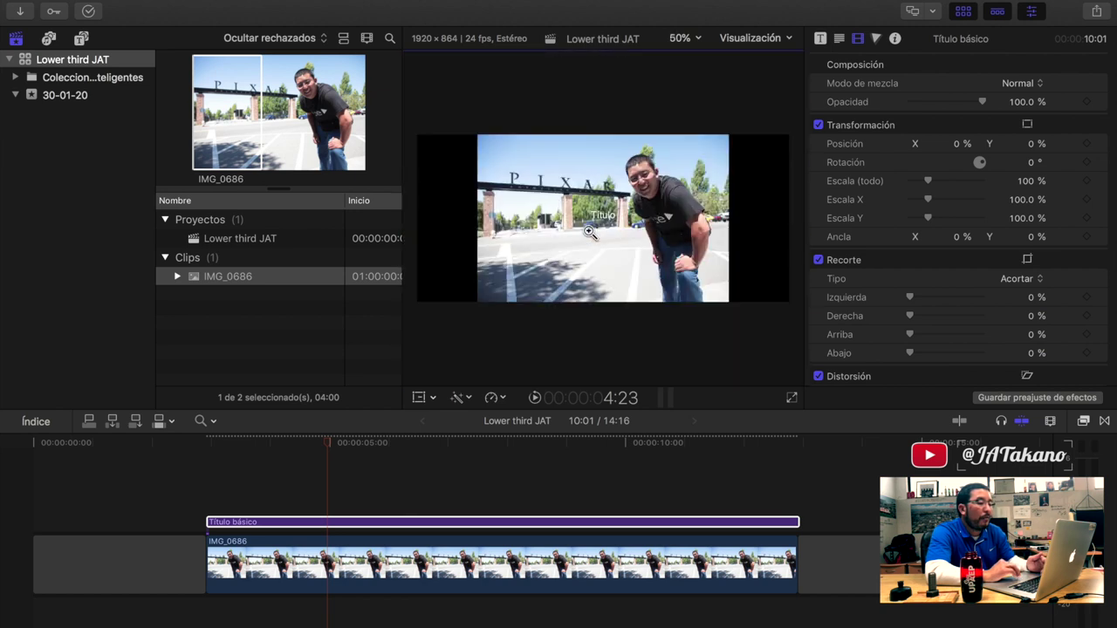
# - Fit the whole frame in the viewer and narrow the browser to widen the viewer
pyautogui.click(698, 39)
pyautogui.click(703, 51)
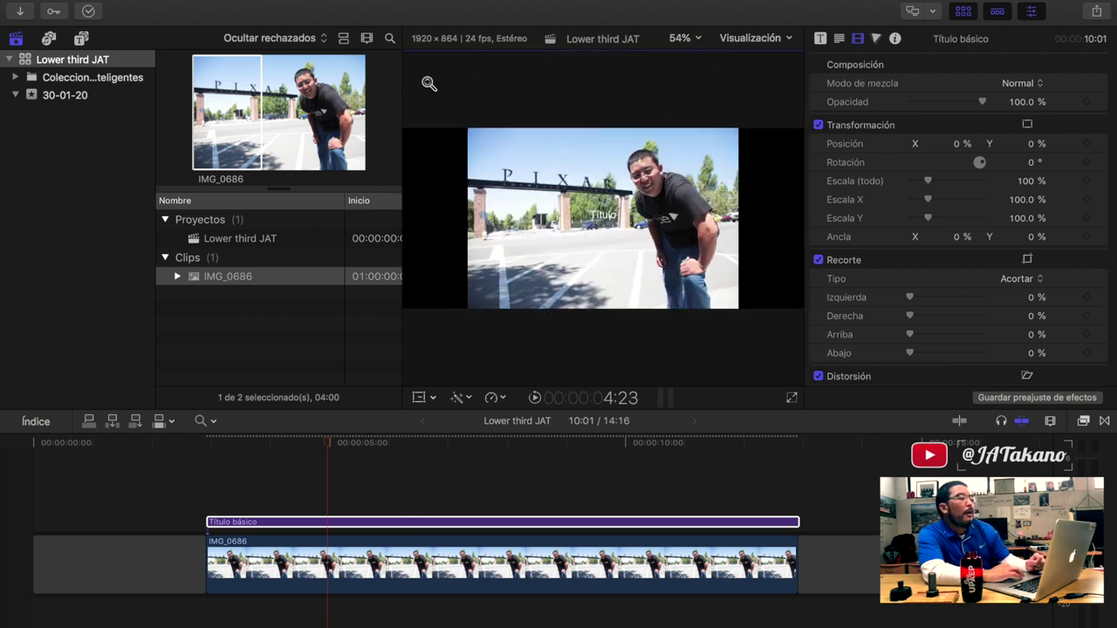
pyautogui.click(392, 38)
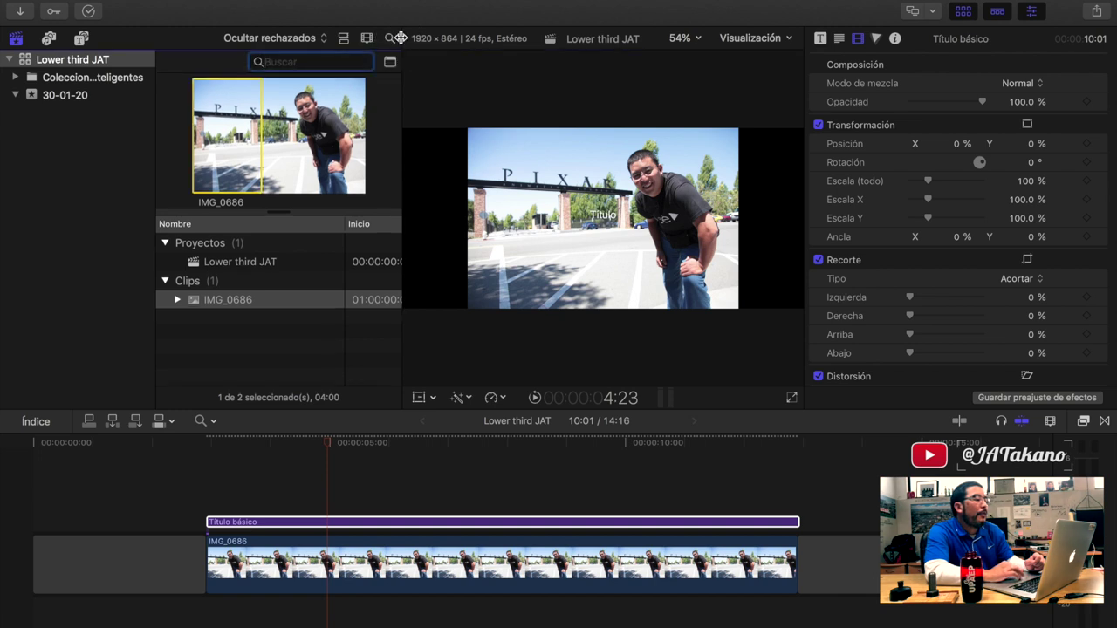
pyautogui.moveTo(400, 39); pyautogui.dragTo(244, 46)
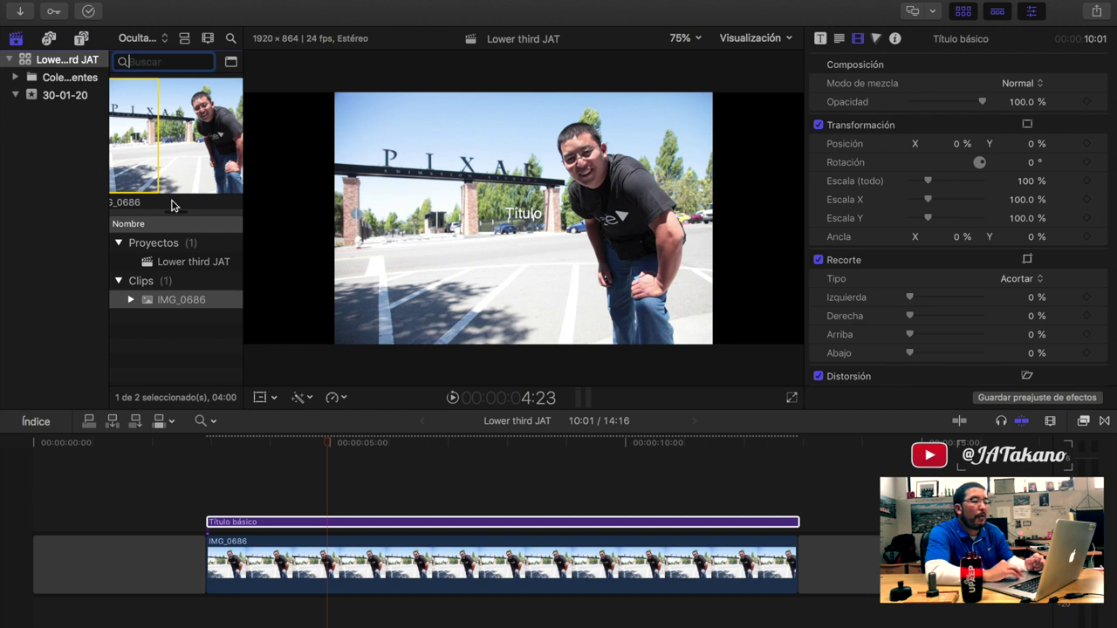
# - Hide the libraries and browser, heighten the viewer, and park the playhead near 4:14
pyautogui.click(963, 13)
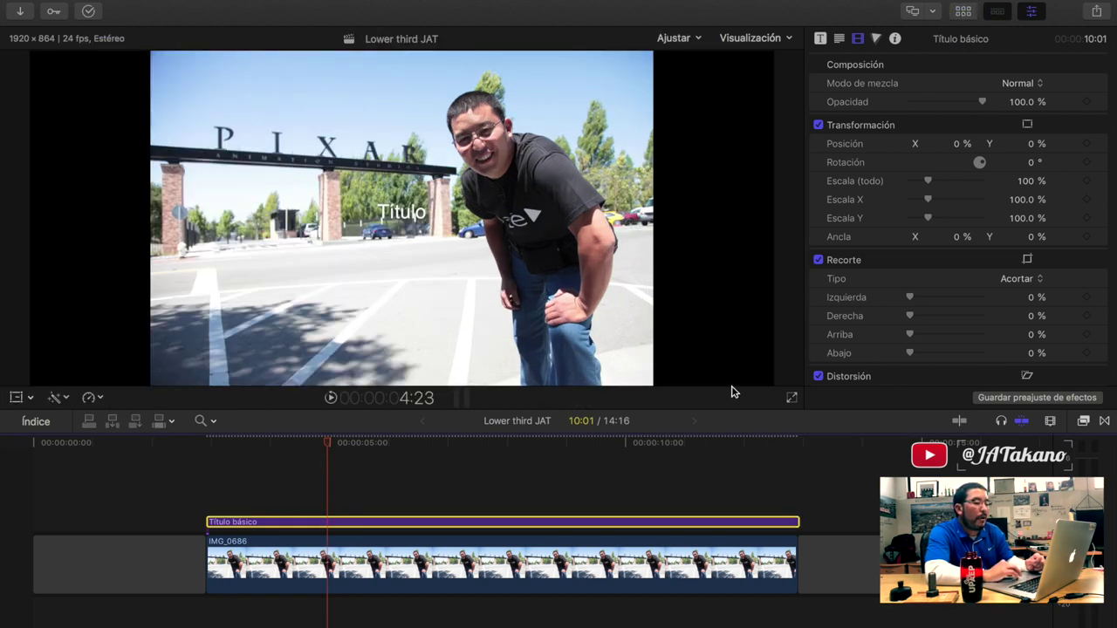
pyautogui.moveTo(731, 410); pyautogui.dragTo(733, 427)
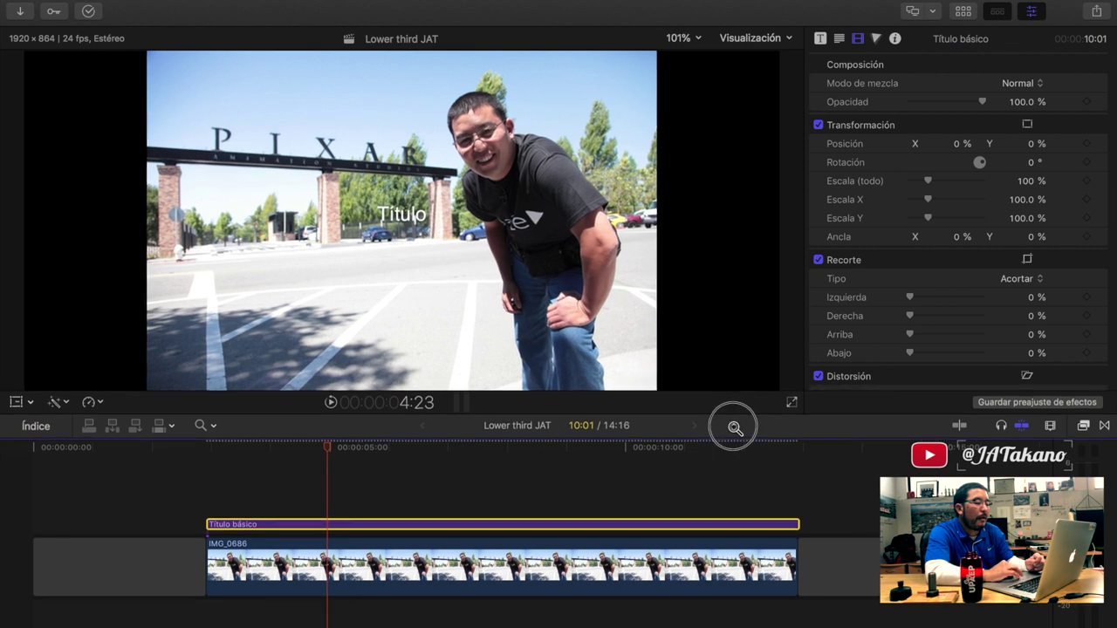
pyautogui.moveTo(244, 461); pyautogui.dragTo(399, 462)
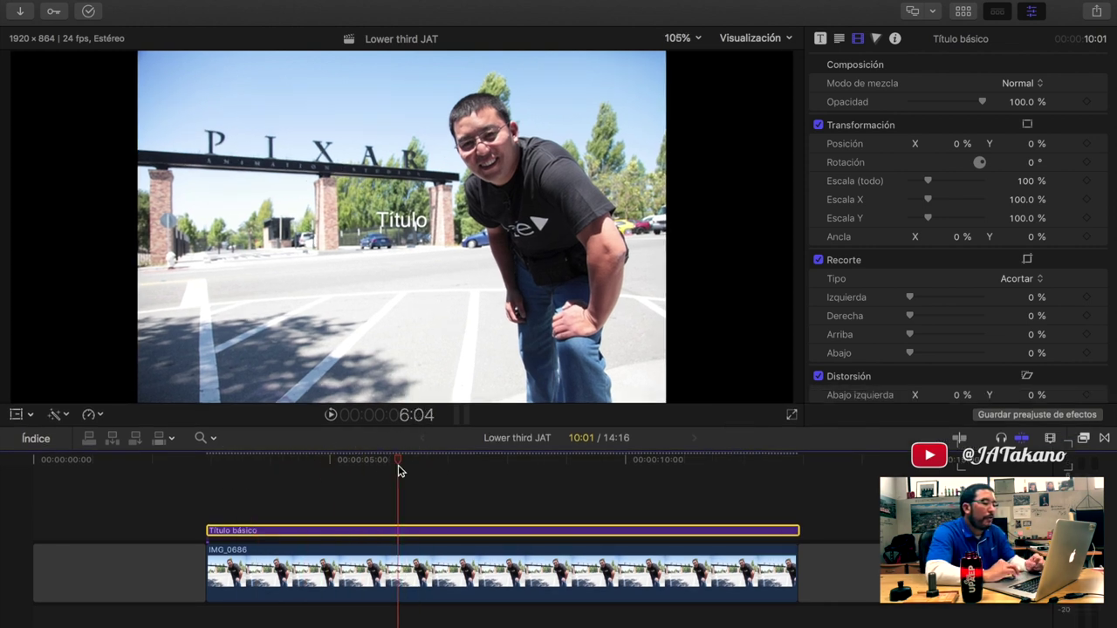
# - Lower IMG_0686's opacity to about 11%, then select the Título básico title clip
pyautogui.click(369, 552)
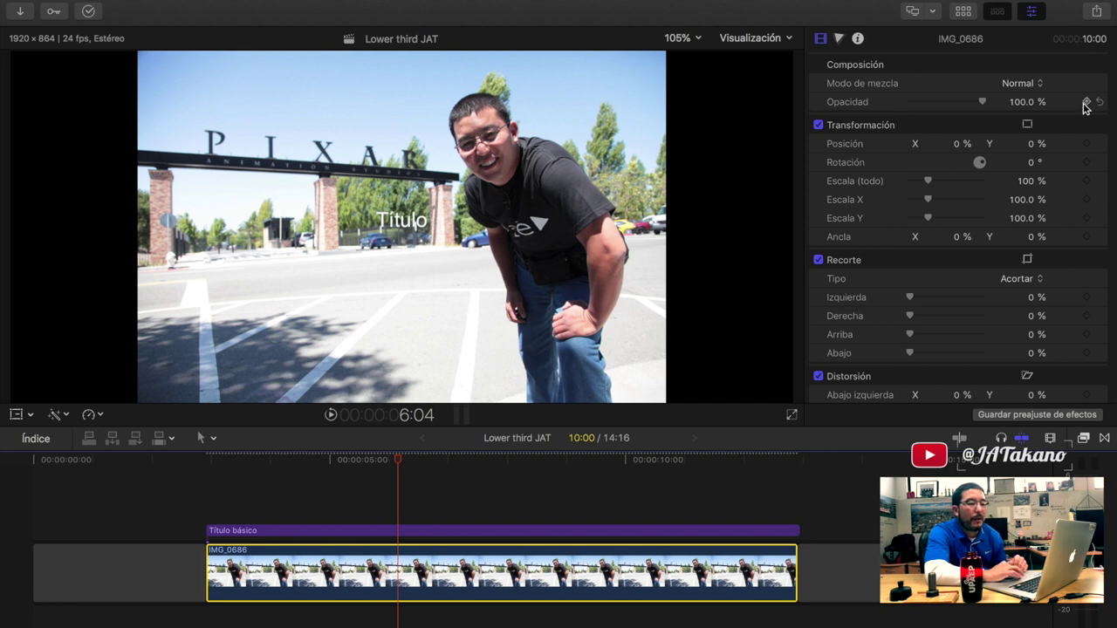
pyautogui.moveTo(981, 101); pyautogui.dragTo(917, 107)
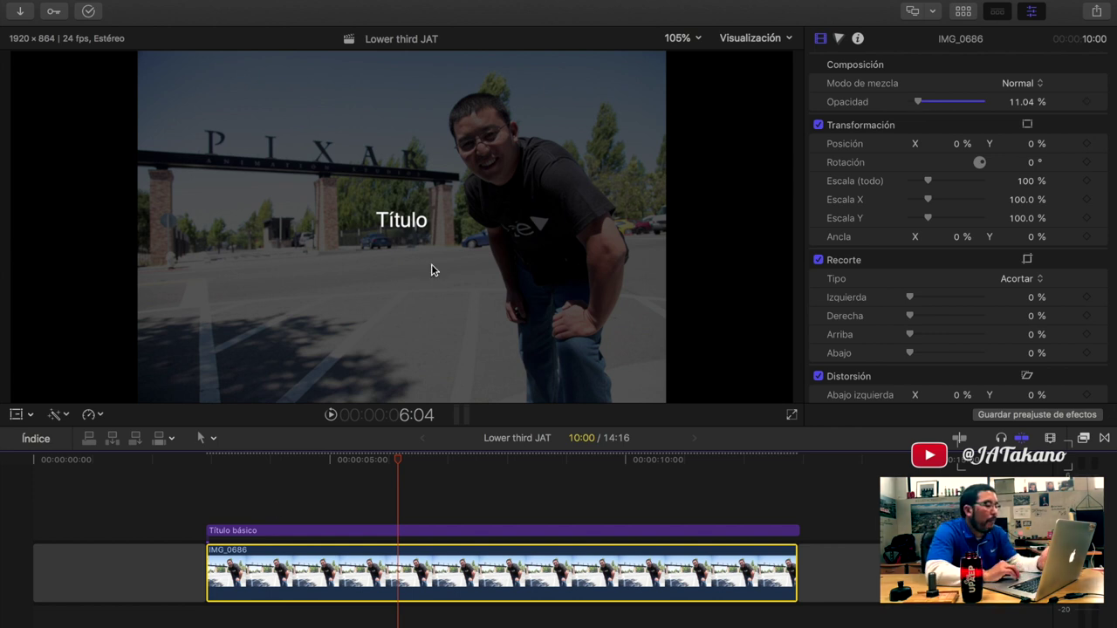
pyautogui.click(964, 14)
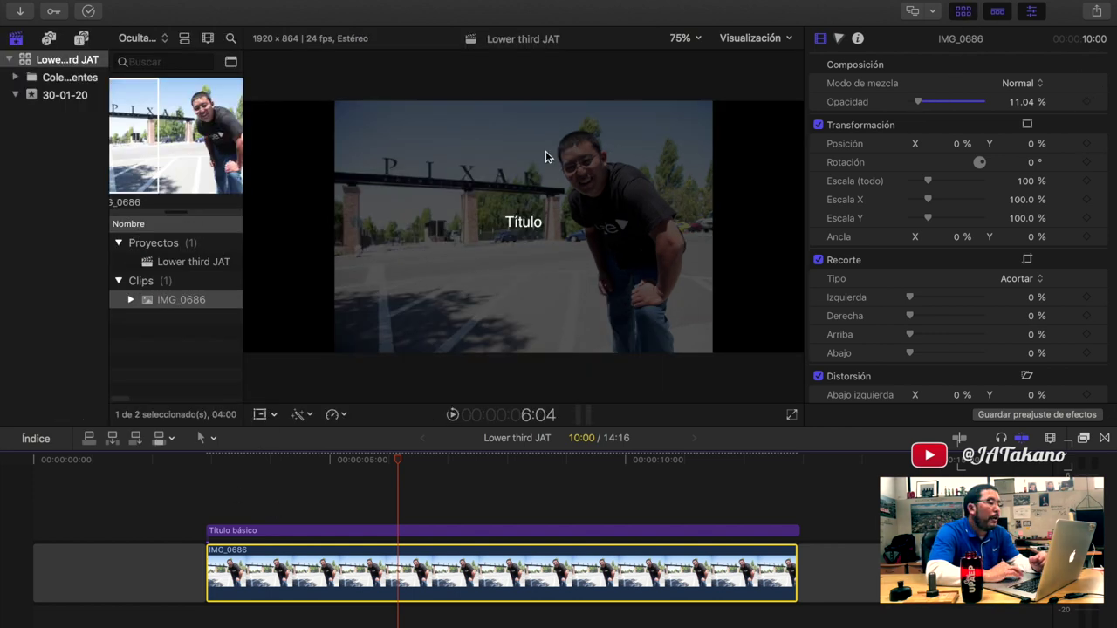
pyautogui.click(289, 460)
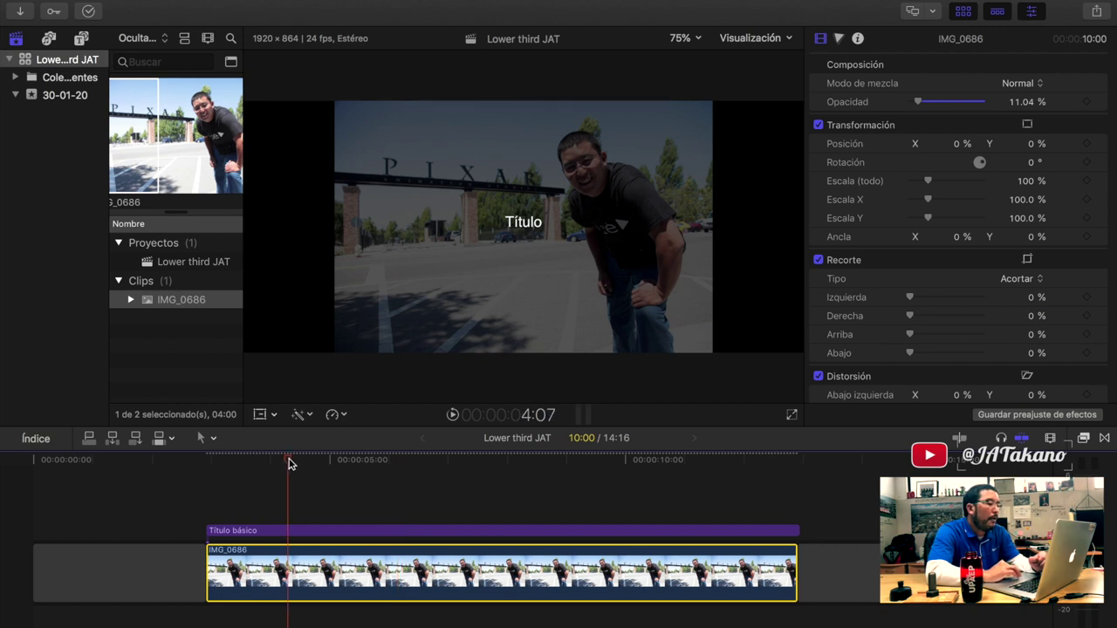
pyautogui.click(301, 463)
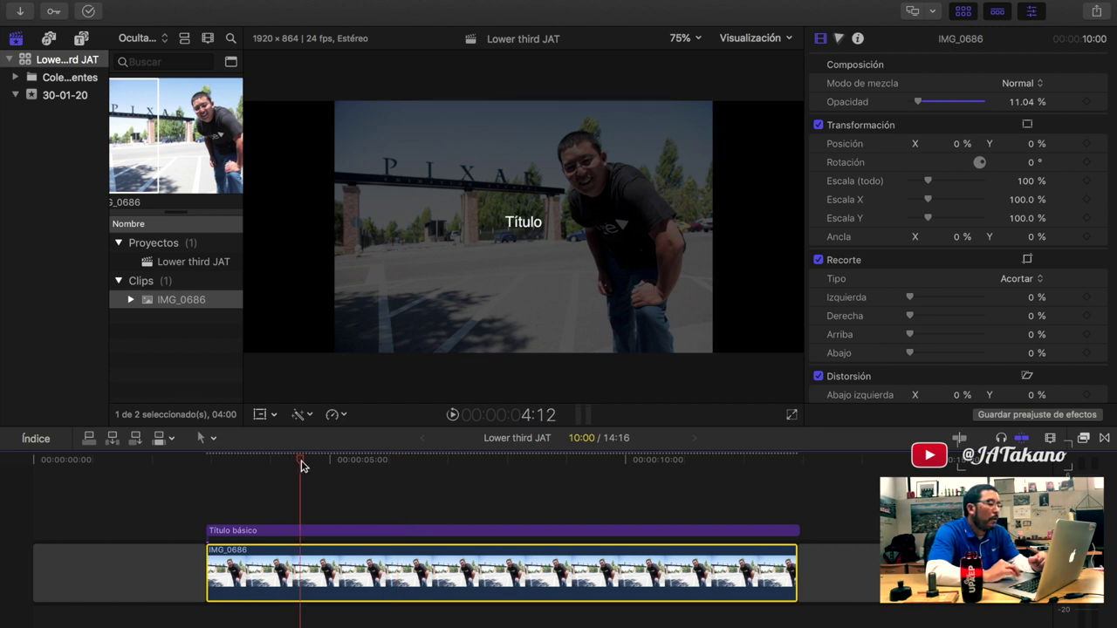
pyautogui.click(299, 531)
pyautogui.click(963, 11)
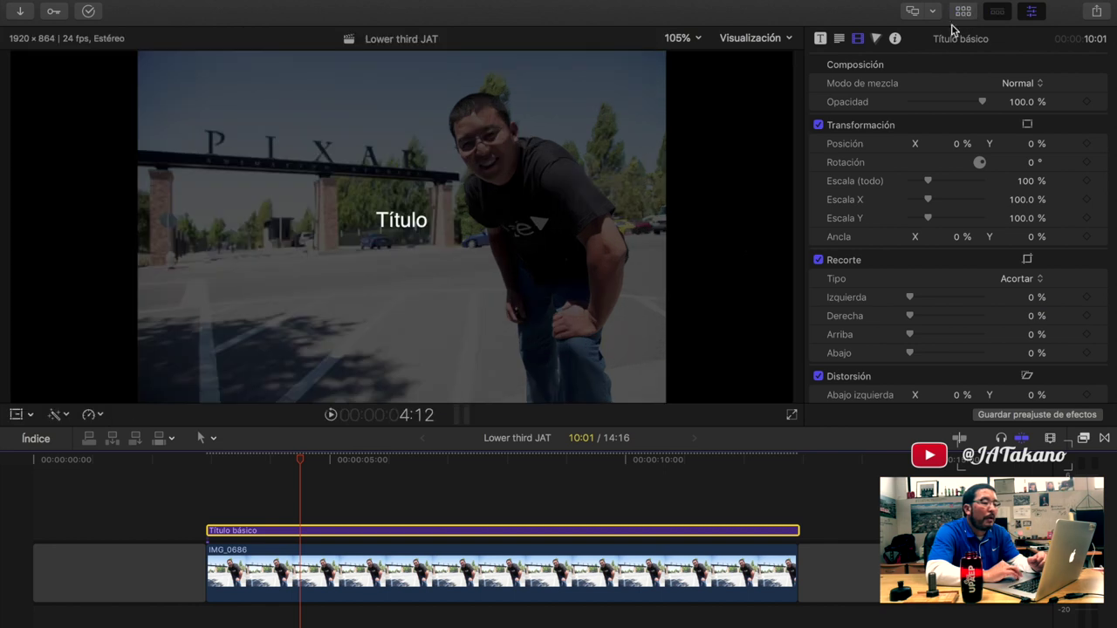
# - In the Text inspector, replace the placeholder Título with the presenter's full name
pyautogui.click(838, 38)
pyautogui.moveTo(864, 120); pyautogui.dragTo(787, 99)
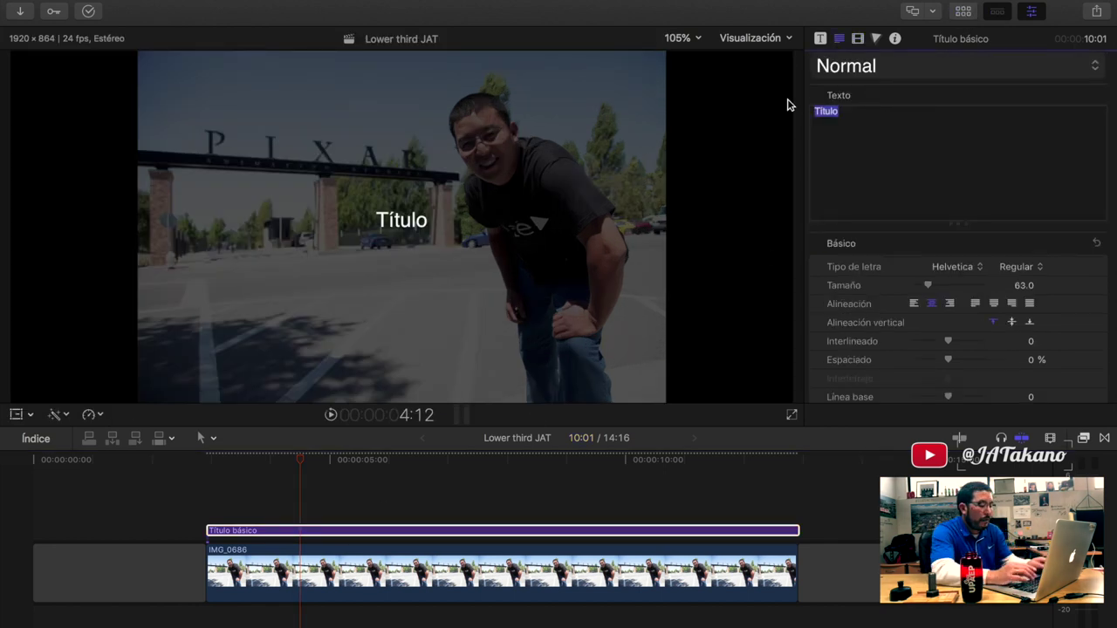
pyautogui.write('José Ant')
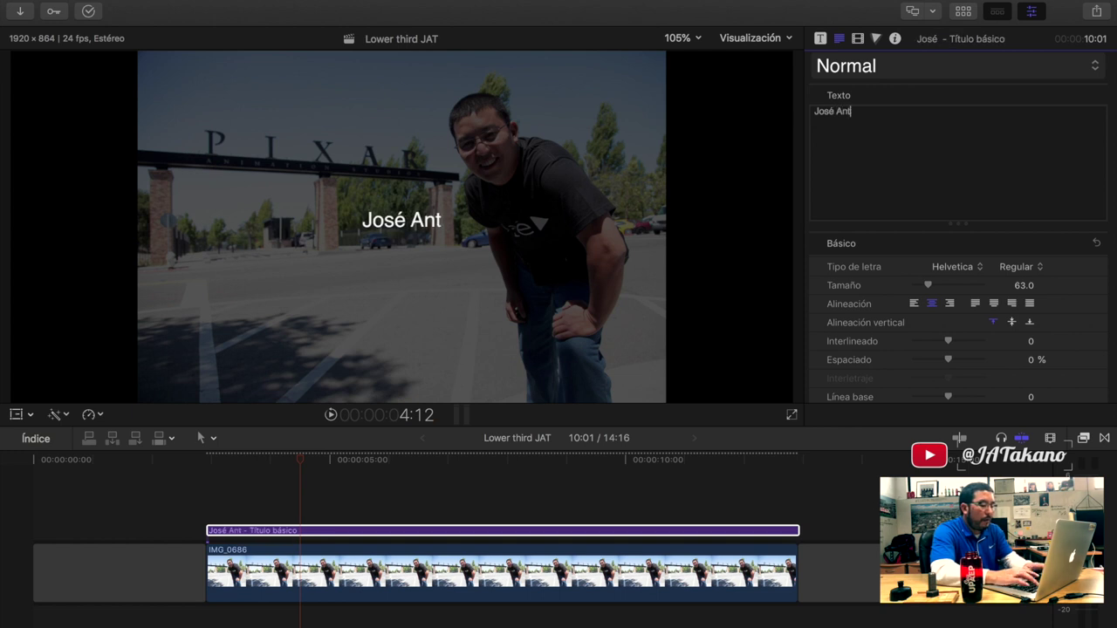
pyautogui.write('onio Takano')
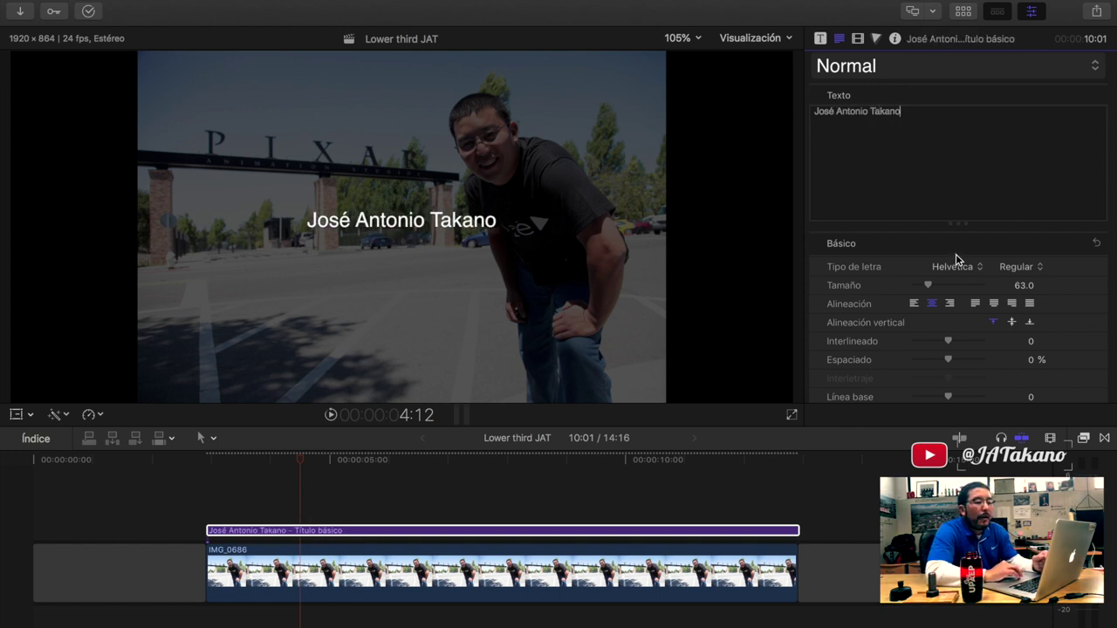
pyautogui.moveTo(927, 112); pyautogui.dragTo(807, 114)
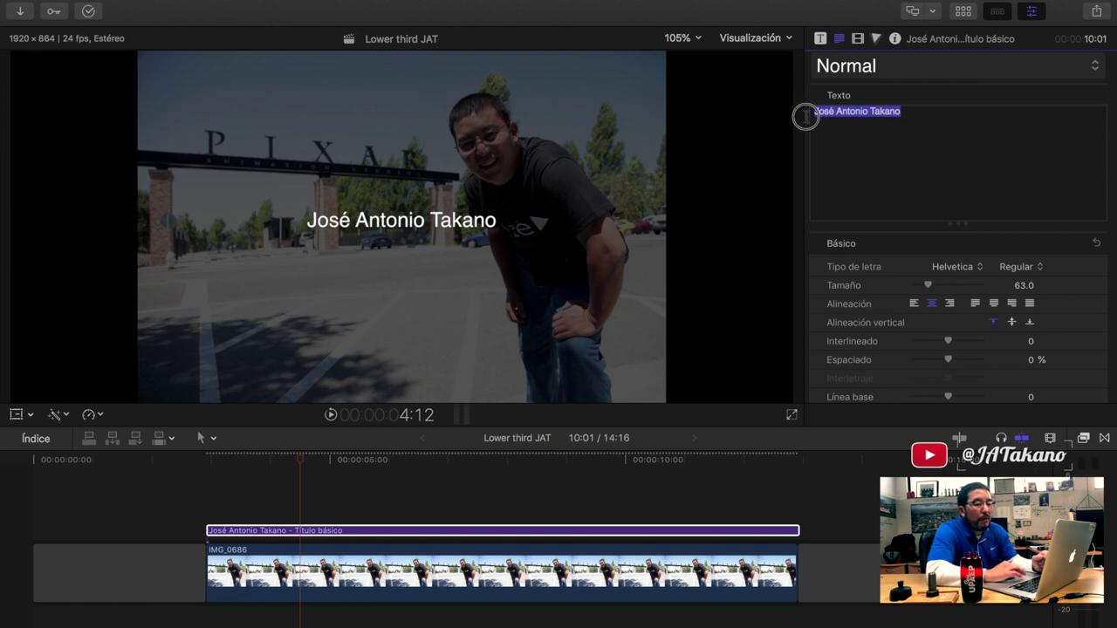
# - Change the title's font from Helvetica to Merriweather Sans
pyautogui.click(949, 270)
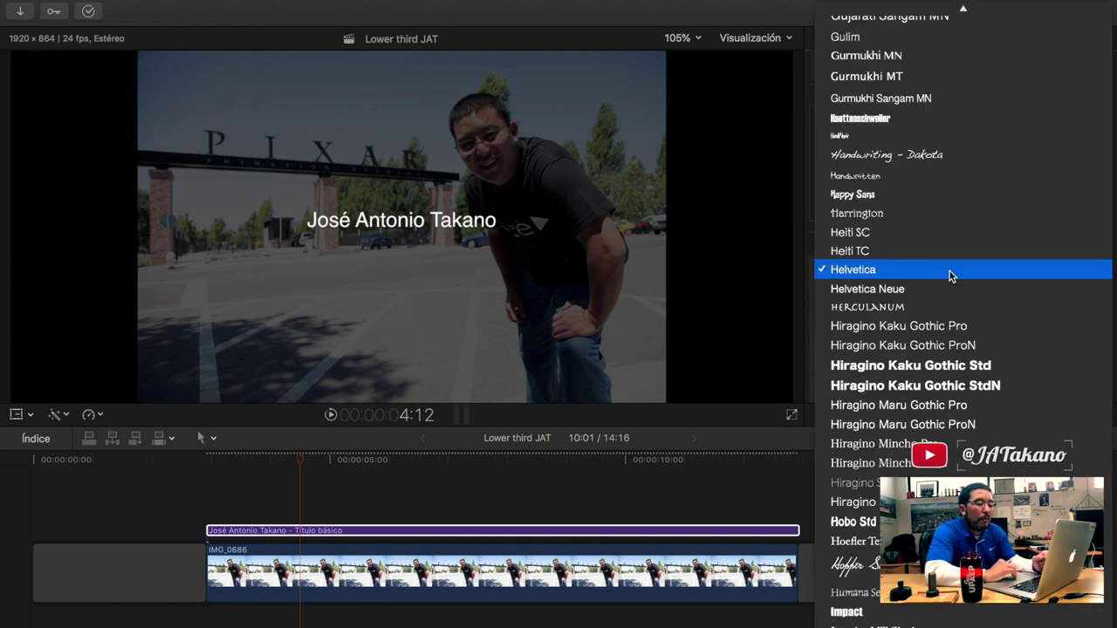
pyautogui.scroll(-1, 949, 275)
pyautogui.scroll(-5, 949, 275)
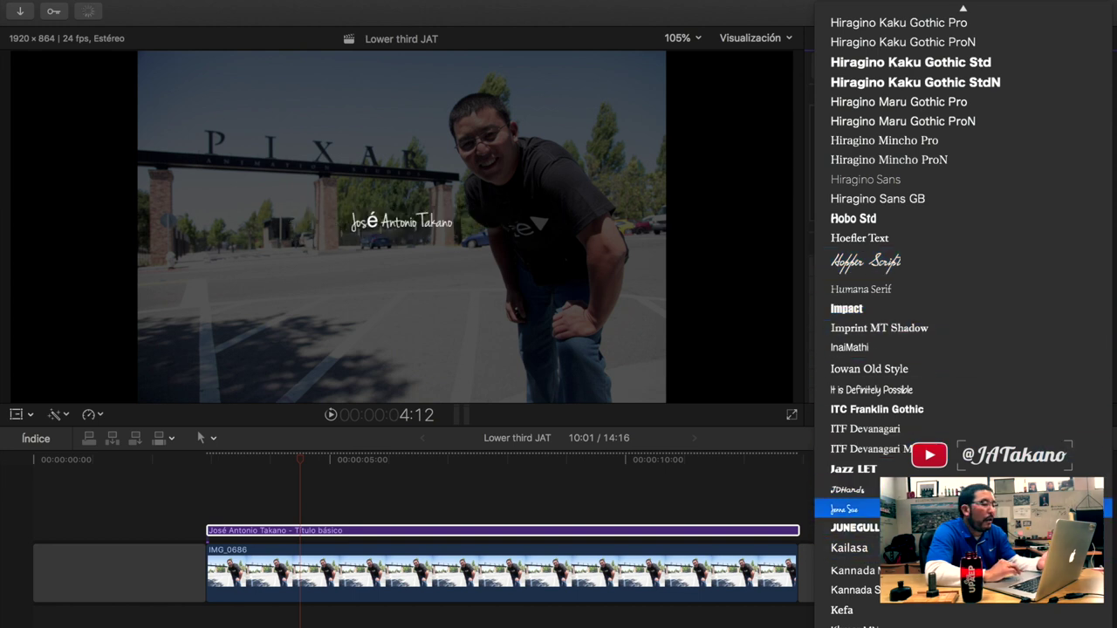
pyautogui.write('mer')
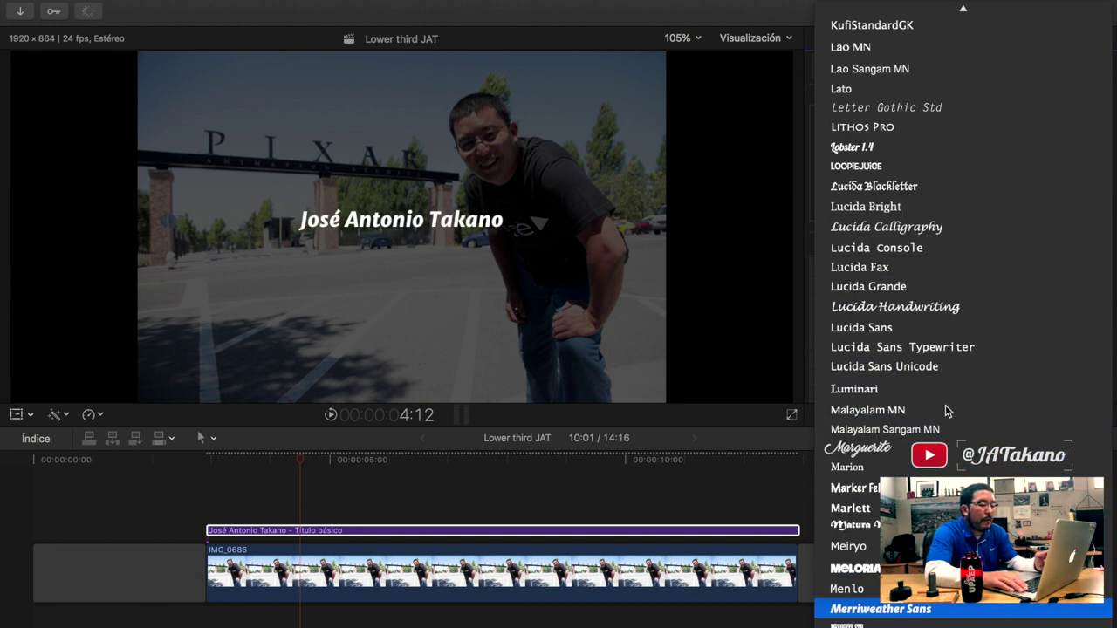
pyautogui.press('Return')
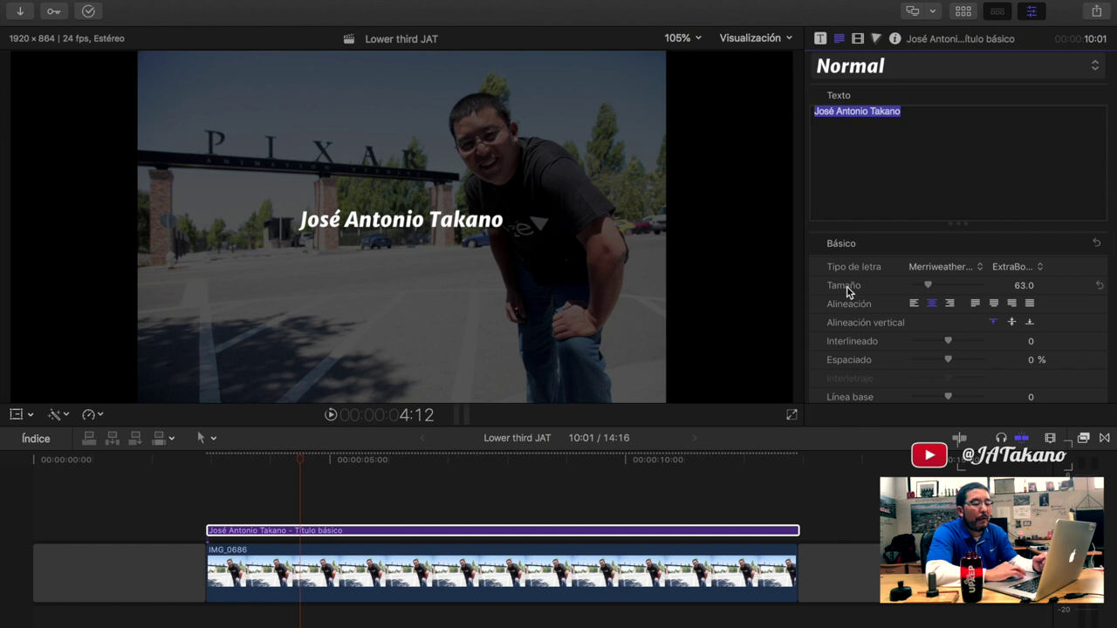
# - Resize the name title's text, trying 108, 90 and 86 before settling on 85
pyautogui.click(1023, 286)
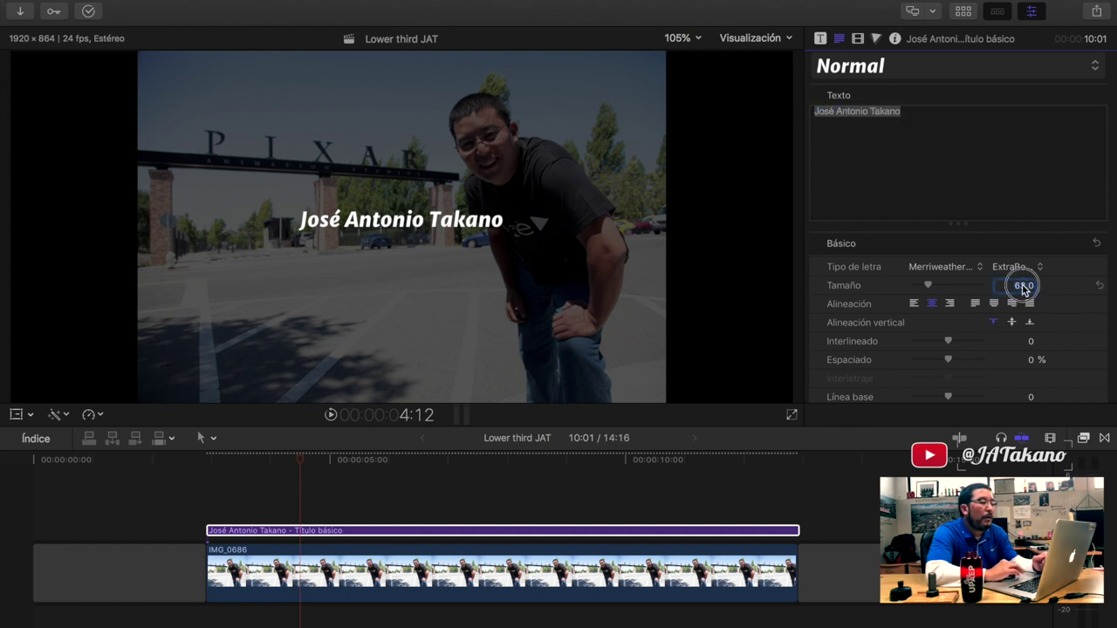
pyautogui.write('108')
pyautogui.press('Return')
pyautogui.write('90')
pyautogui.press('Return')
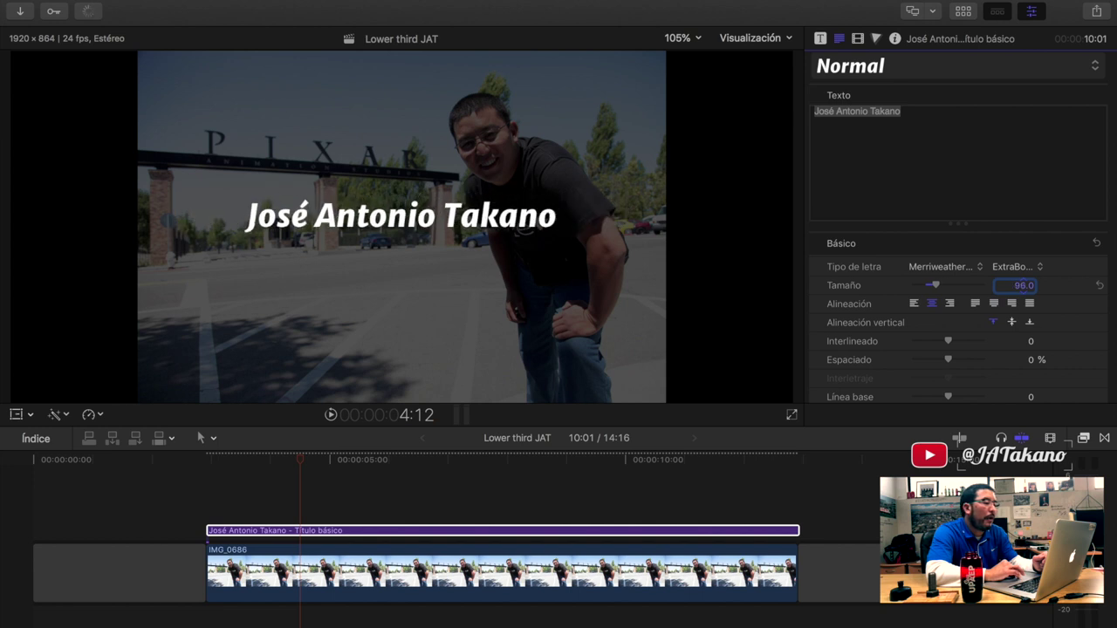
pyautogui.write('86')
pyautogui.press('Return')
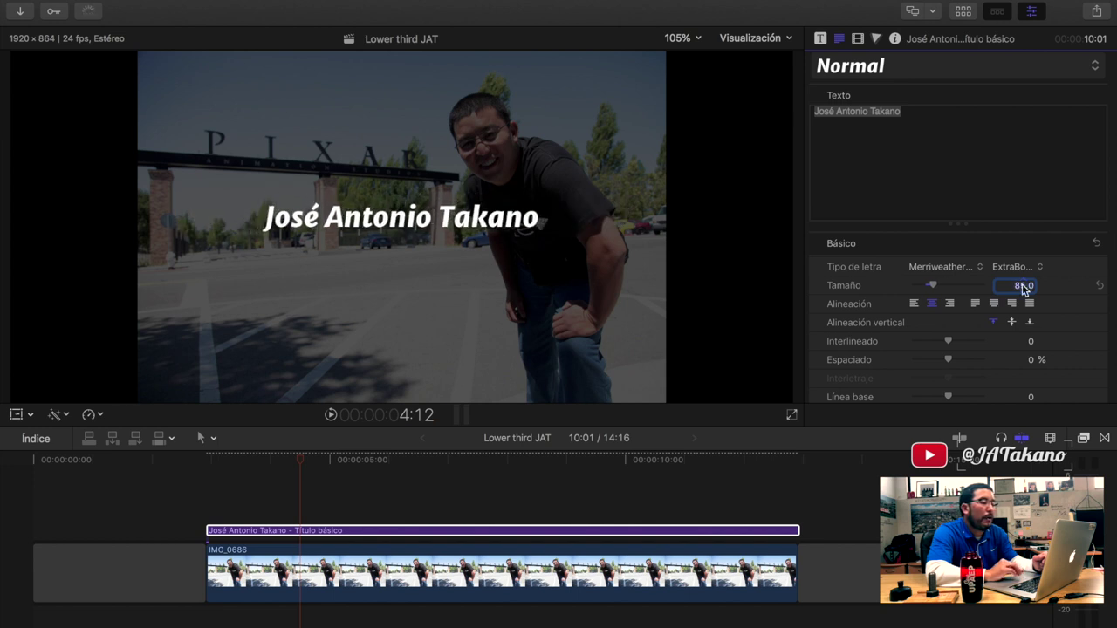
# - Move the playhead to 4:17 and select the IMG_0686 video clip
pyautogui.click(312, 459)
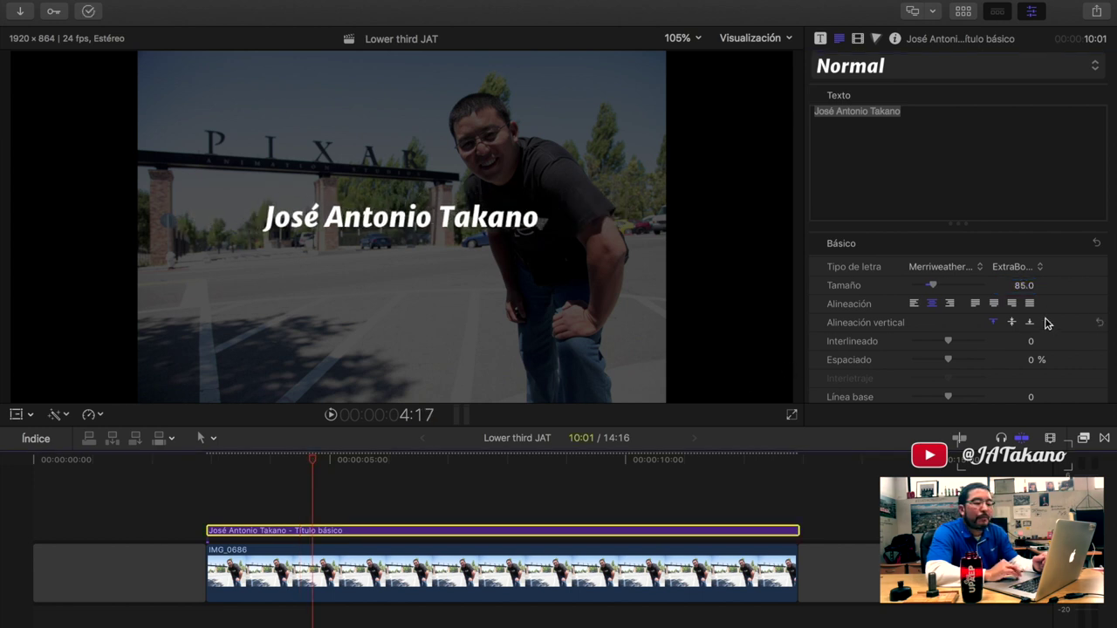
pyautogui.scroll(-3, 1066, 329)
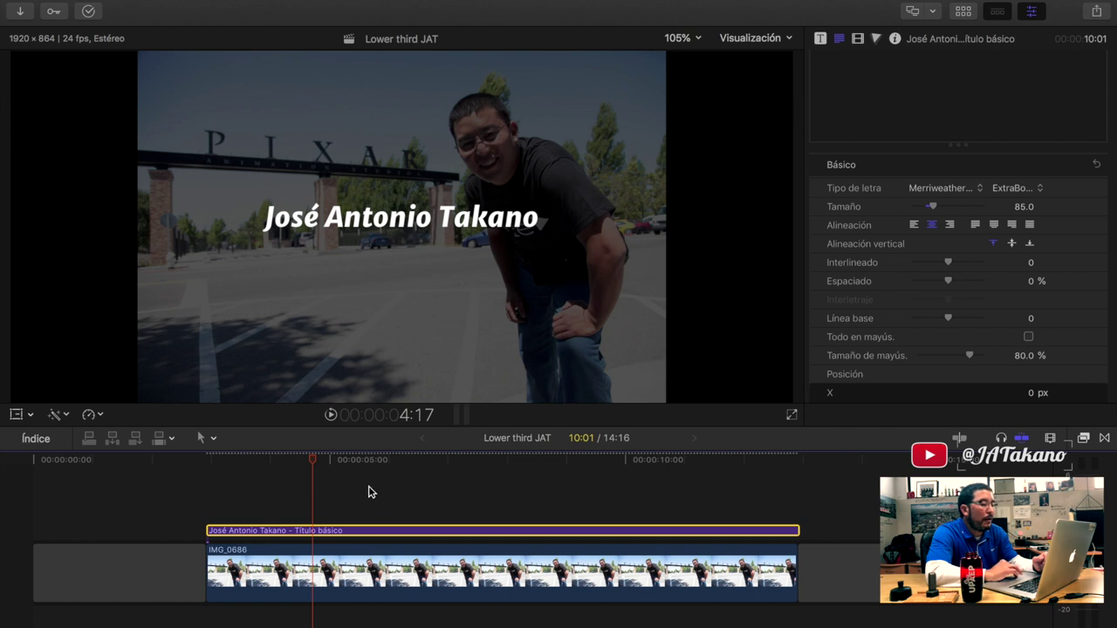
pyautogui.click(347, 566)
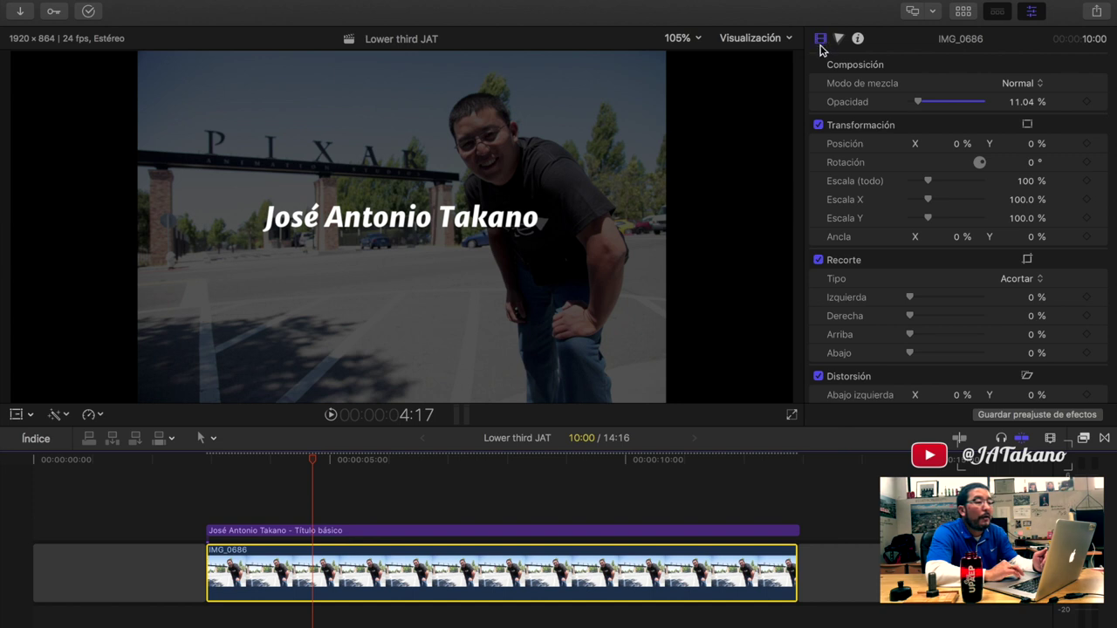
# - Set the IMG_0686 clip's spatial conform type to Fill (Rellenar)
pyautogui.scroll(-5, 902, 229)
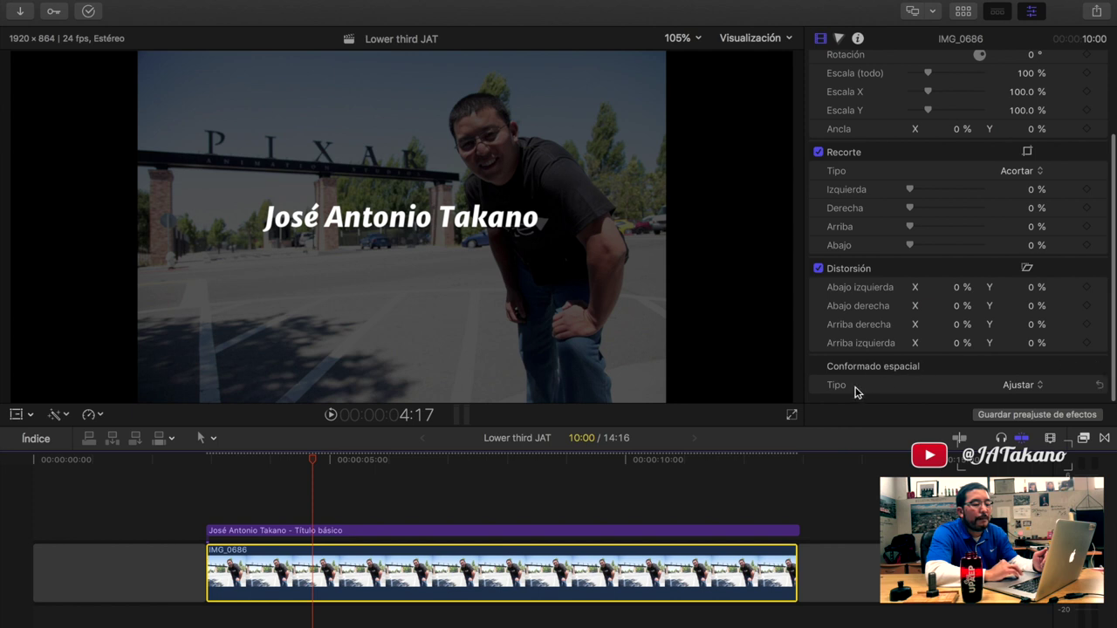
pyautogui.click(1012, 387)
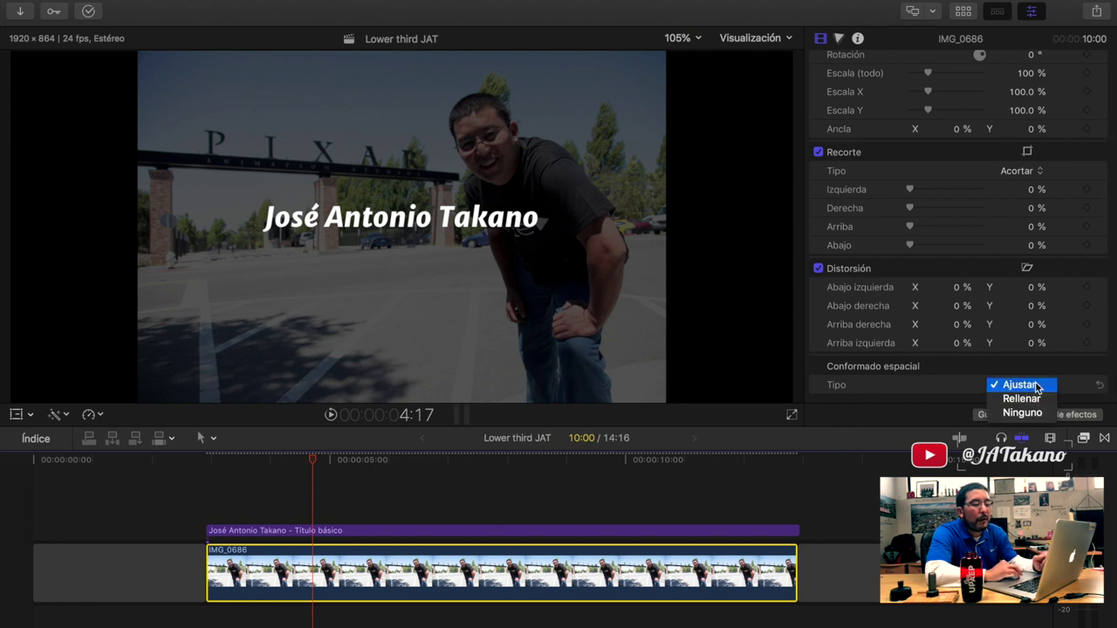
pyautogui.click(1026, 399)
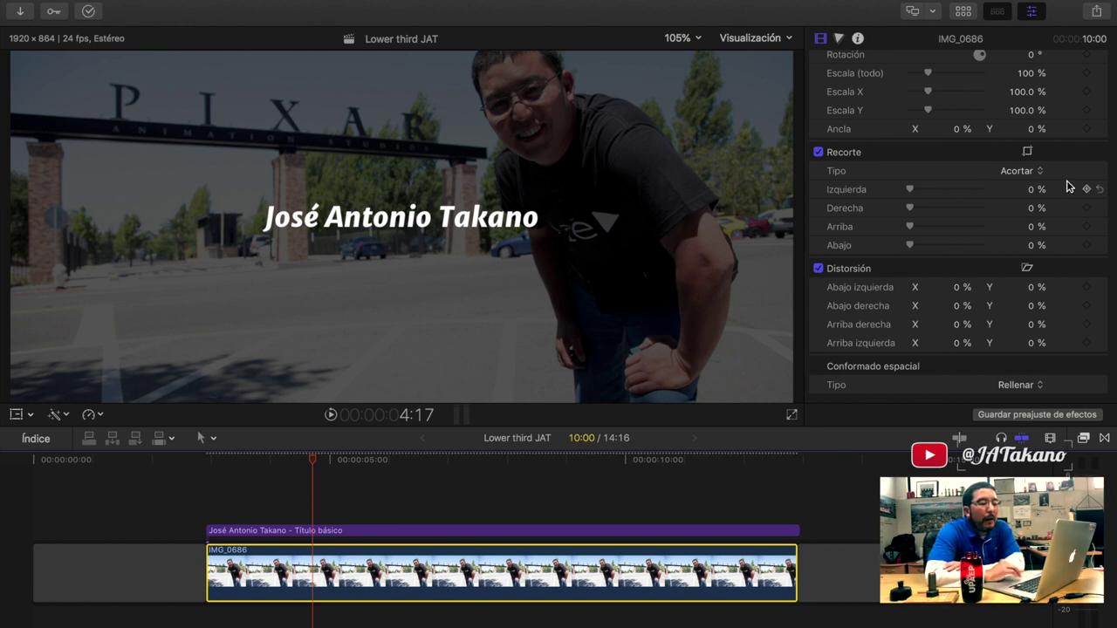
# - Lower the footage to Y position -8.2 % and scrub the playhead to 5:03
pyautogui.scroll(5, 1066, 186)
pyautogui.click(1034, 144)
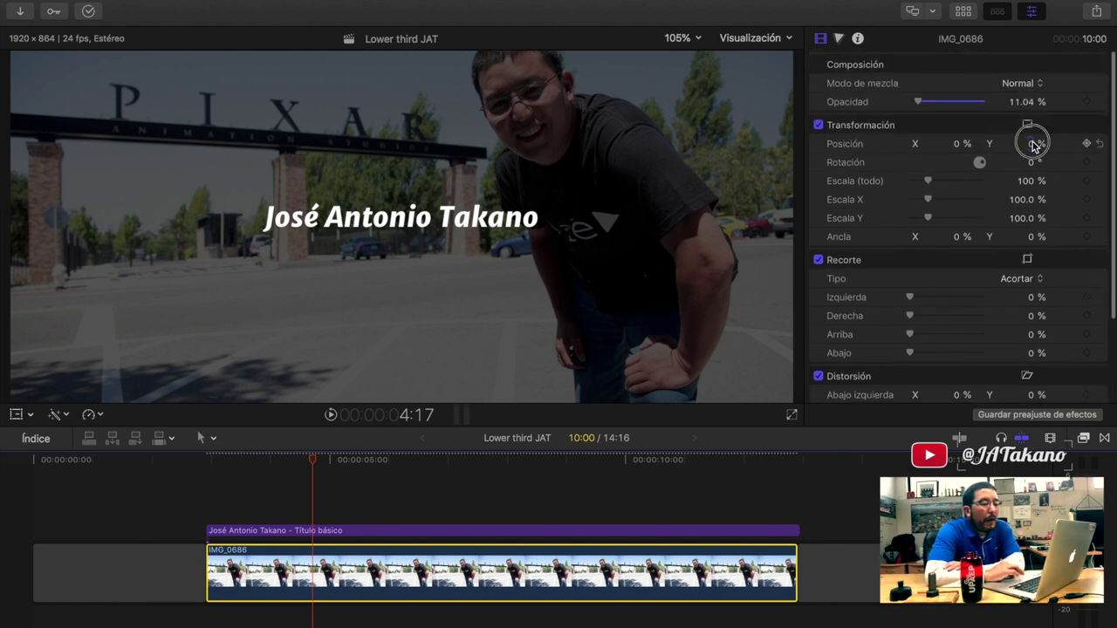
pyautogui.moveTo(1034, 144); pyautogui.dragTo(1034, 166)
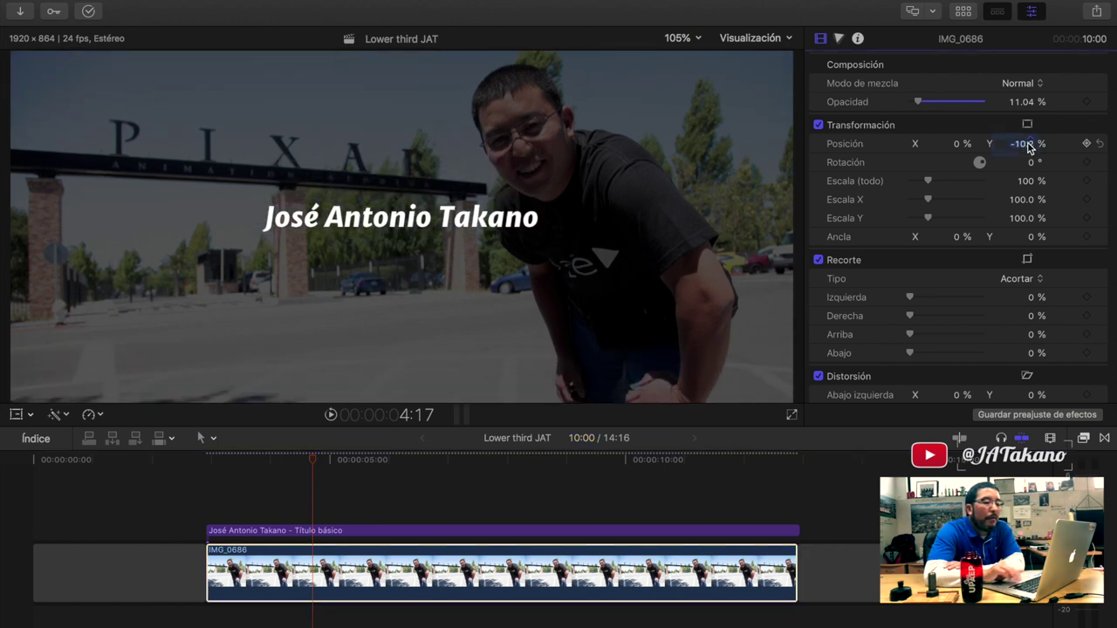
pyautogui.moveTo(1034, 144); pyautogui.dragTo(1034, 138)
pyautogui.press('Down')
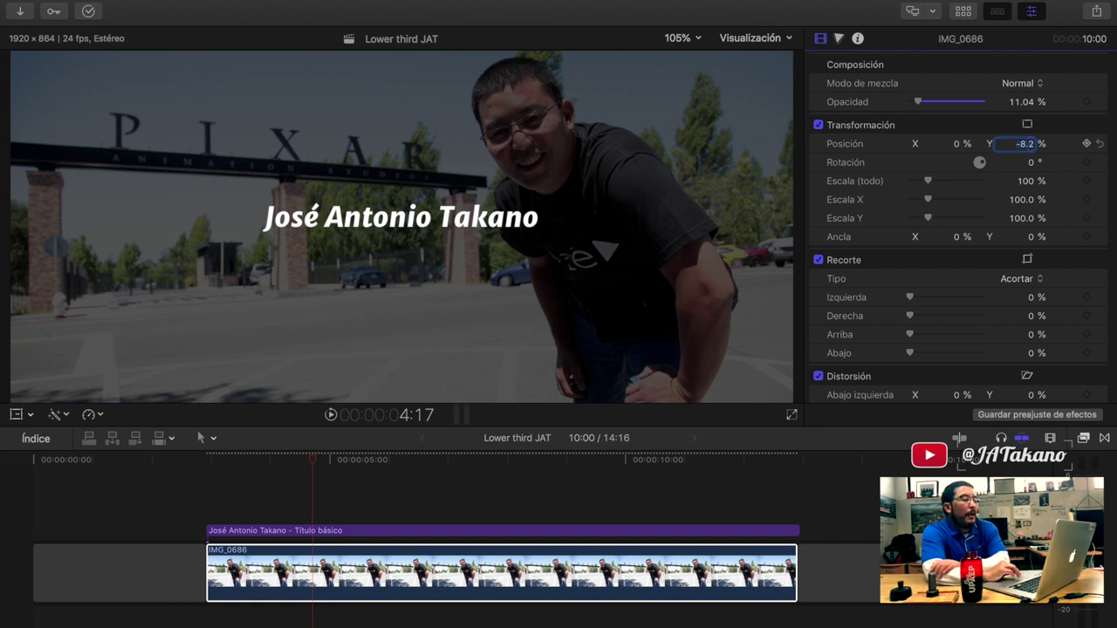
pyautogui.click(214, 459)
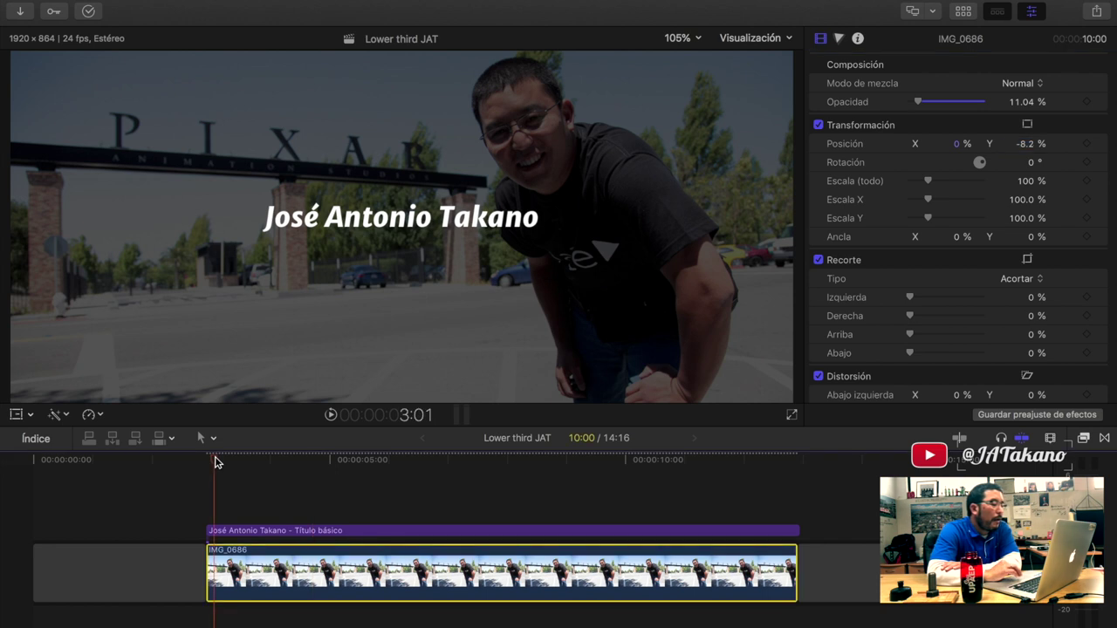
pyautogui.moveTo(215, 460); pyautogui.dragTo(337, 459)
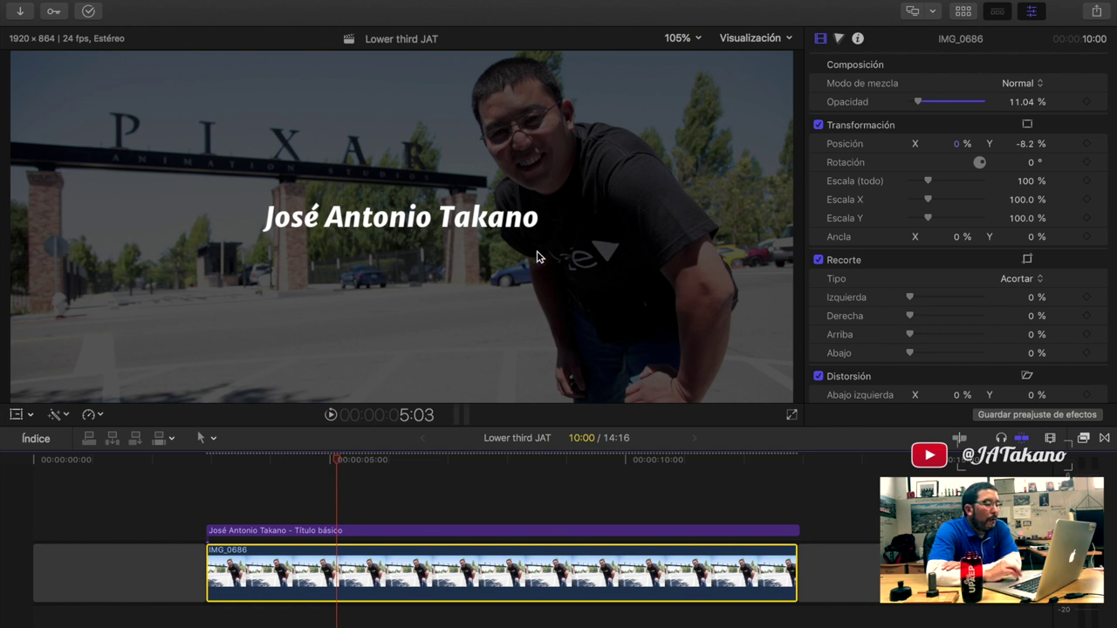
# - Option-drag a copy of the name title above it and retype its text as 'Turista Mexicano'
pyautogui.click(341, 531)
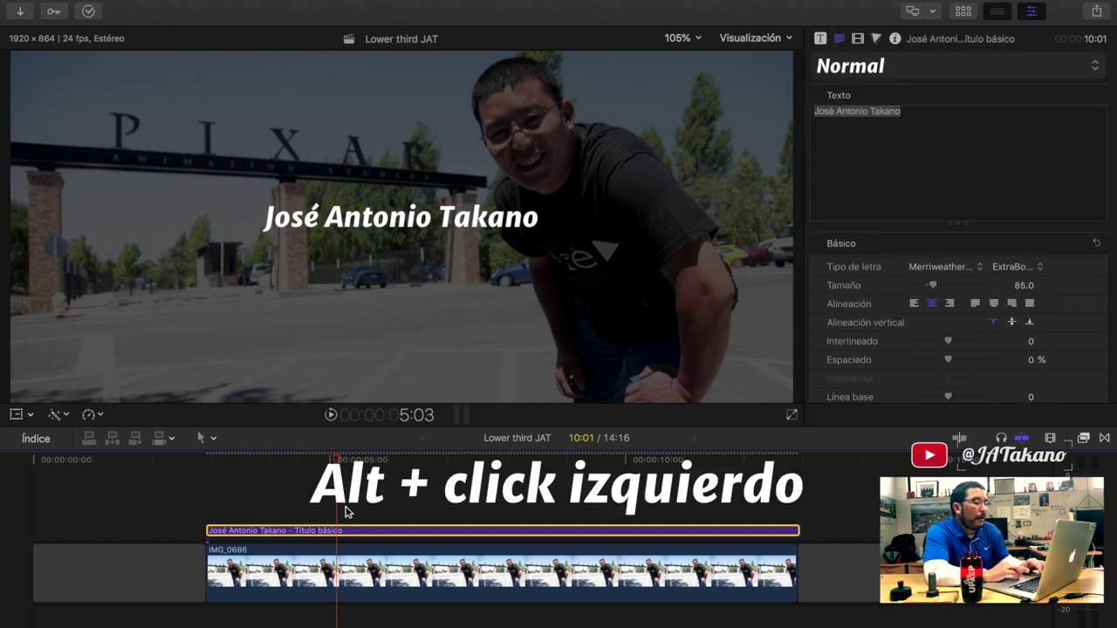
pyautogui.moveTo(348, 533)
pyautogui.mouseDown()
pyautogui.moveTo(353, 497)
pyautogui.moveTo(323, 501)
pyautogui.mouseUp()
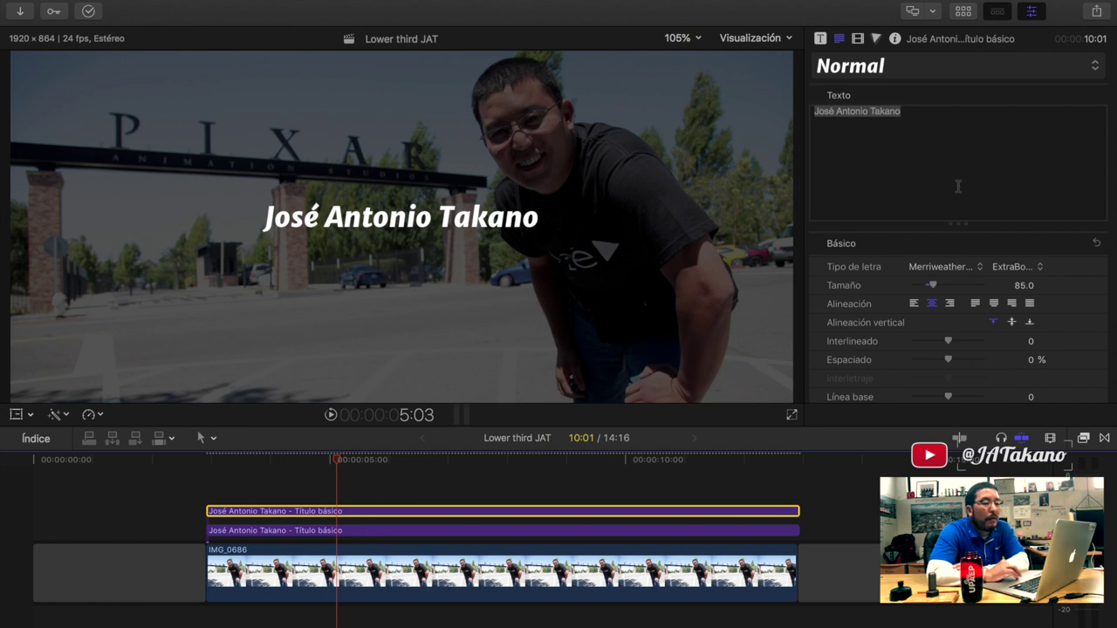
pyautogui.click(935, 165)
pyautogui.moveTo(920, 123); pyautogui.dragTo(816, 120)
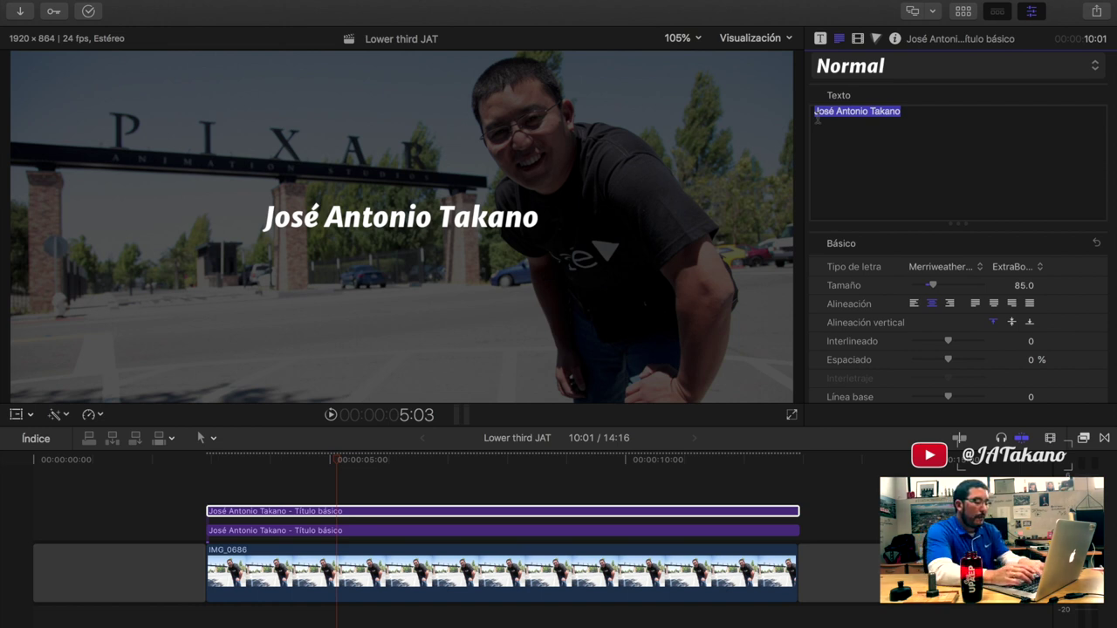
pyautogui.write('Turista')
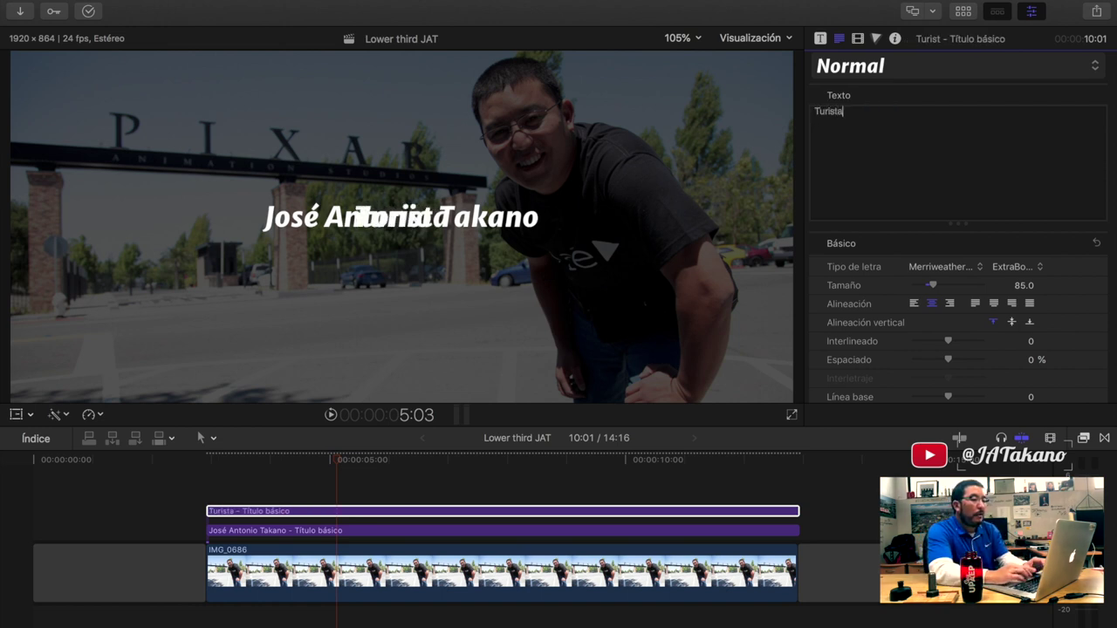
pyautogui.write(' Mexicano')
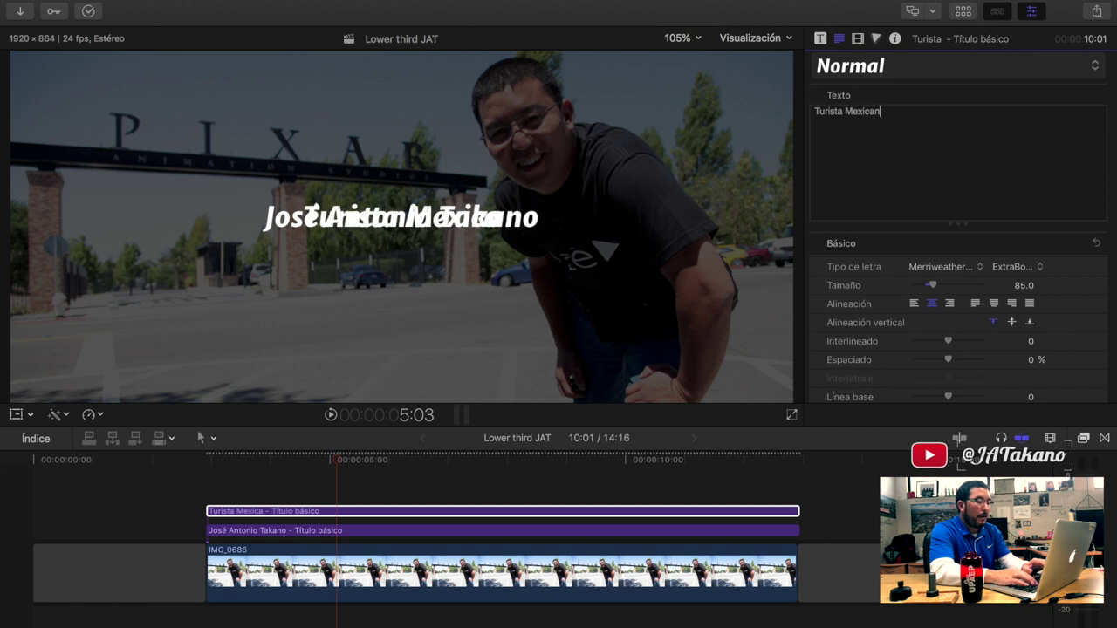
# - Try name title Y positions of -1 % and -2 %, then return it to 0 %
pyautogui.click(859, 42)
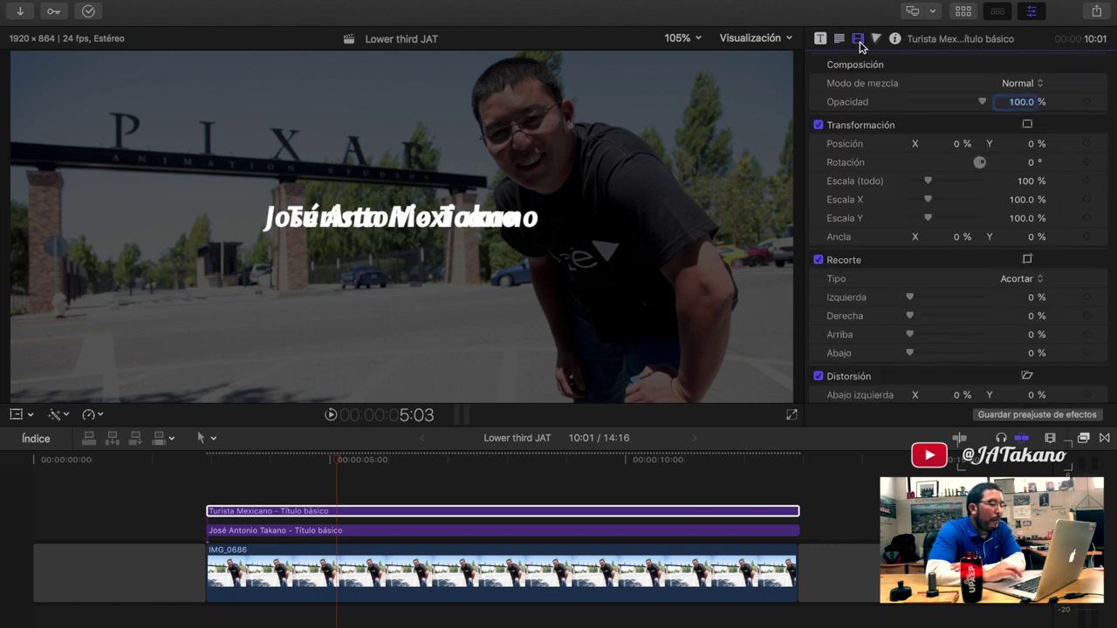
pyautogui.click(337, 464)
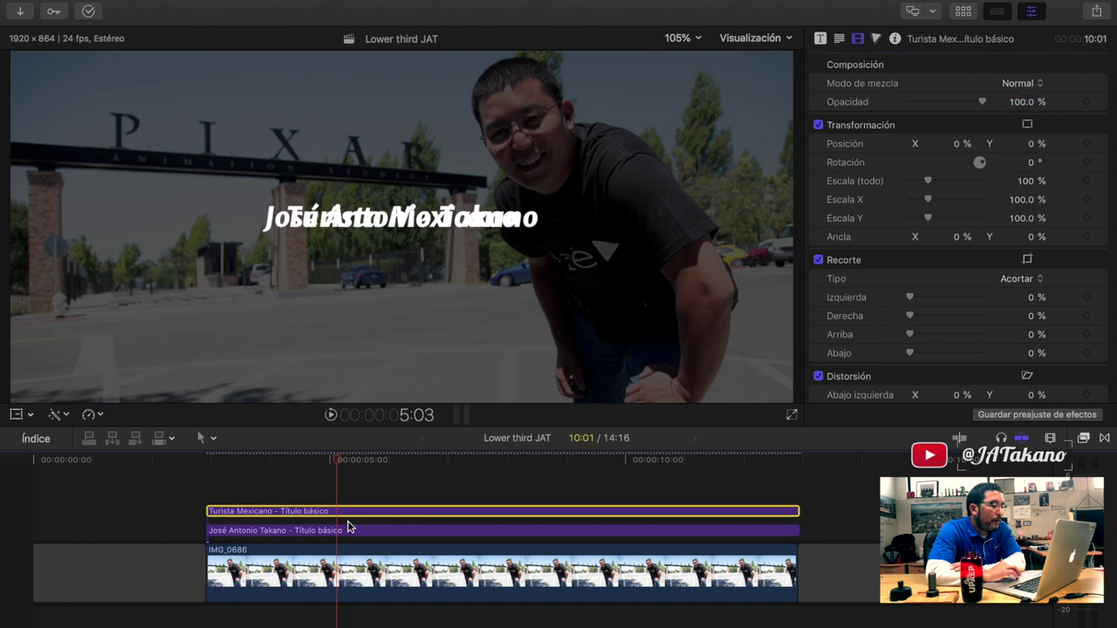
pyautogui.click(348, 533)
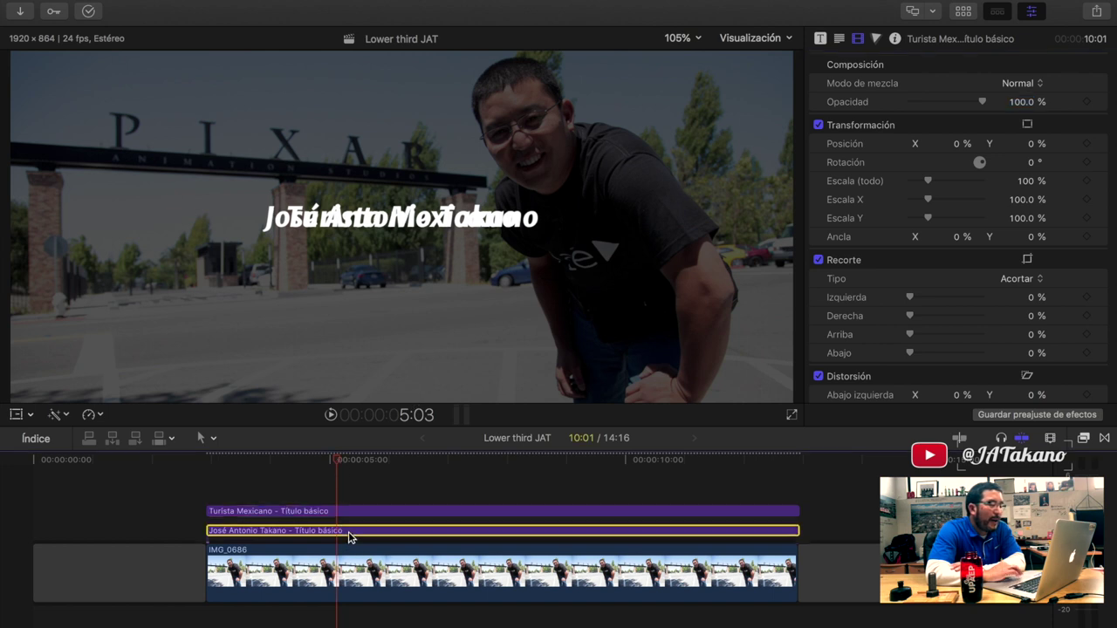
pyautogui.click(1034, 145)
pyautogui.write('-1')
pyautogui.press('Return')
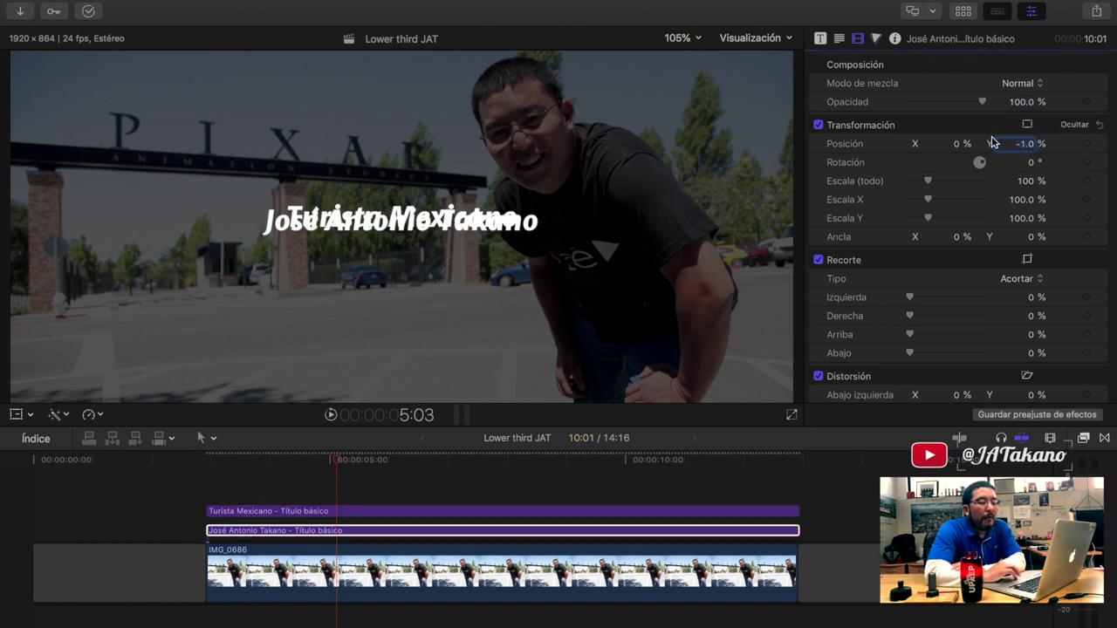
pyautogui.click(461, 532)
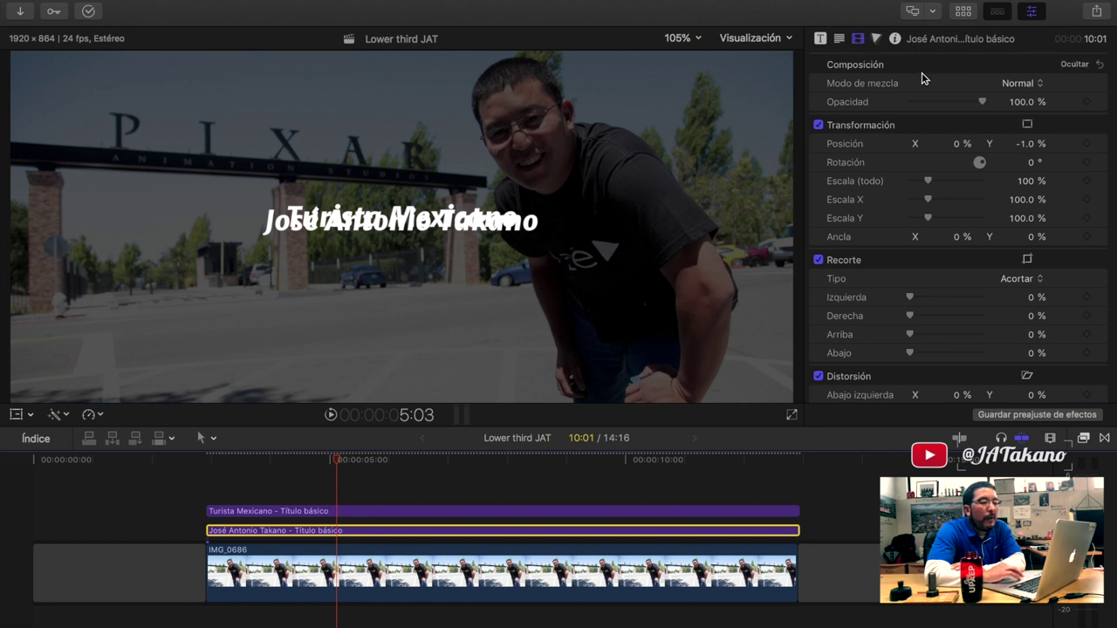
pyautogui.click(1026, 143)
pyautogui.write('-2')
pyautogui.press('Return')
pyautogui.press('Down')
pyautogui.press('Down')
pyautogui.press('Down')
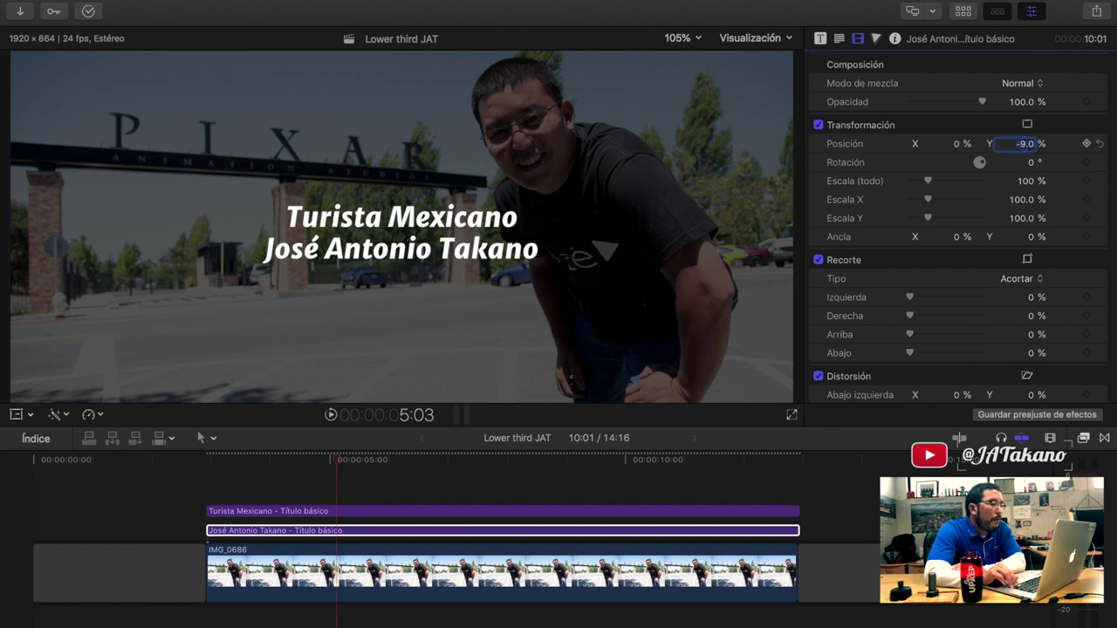
pyautogui.press('Up')
pyautogui.press('Up')
pyautogui.press('Up')
pyautogui.press('Up')
pyautogui.press('Up')
pyautogui.press('Up')
pyautogui.press('Up')
pyautogui.press('Up')
pyautogui.press('Up')
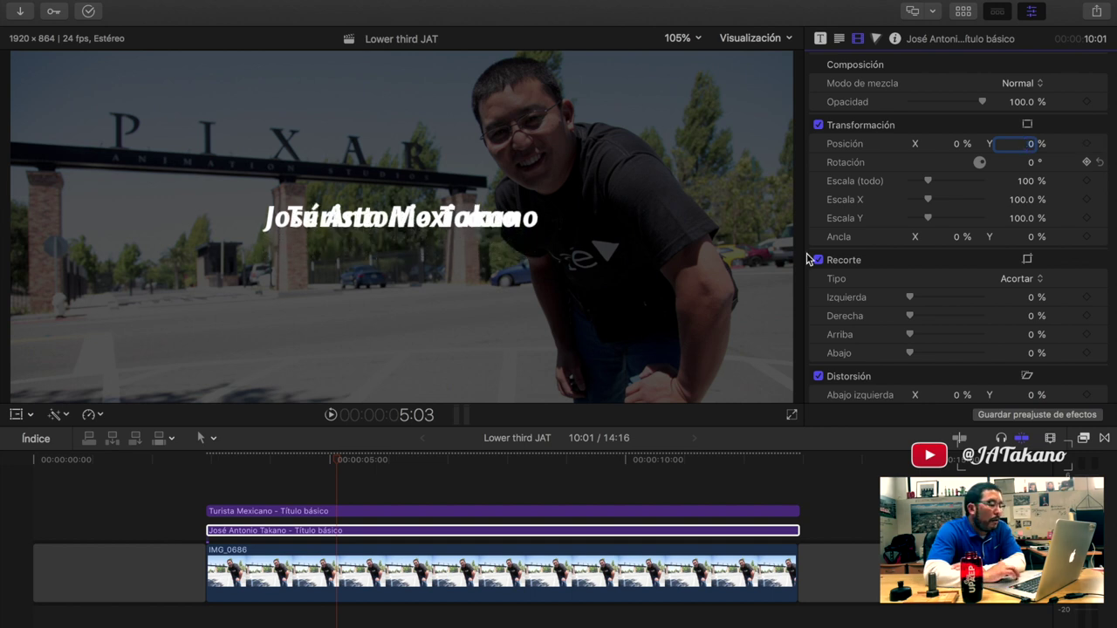
# - Lower the Turista Mexicano title to Y position -10 % with the arrow keys
pyautogui.click(445, 511)
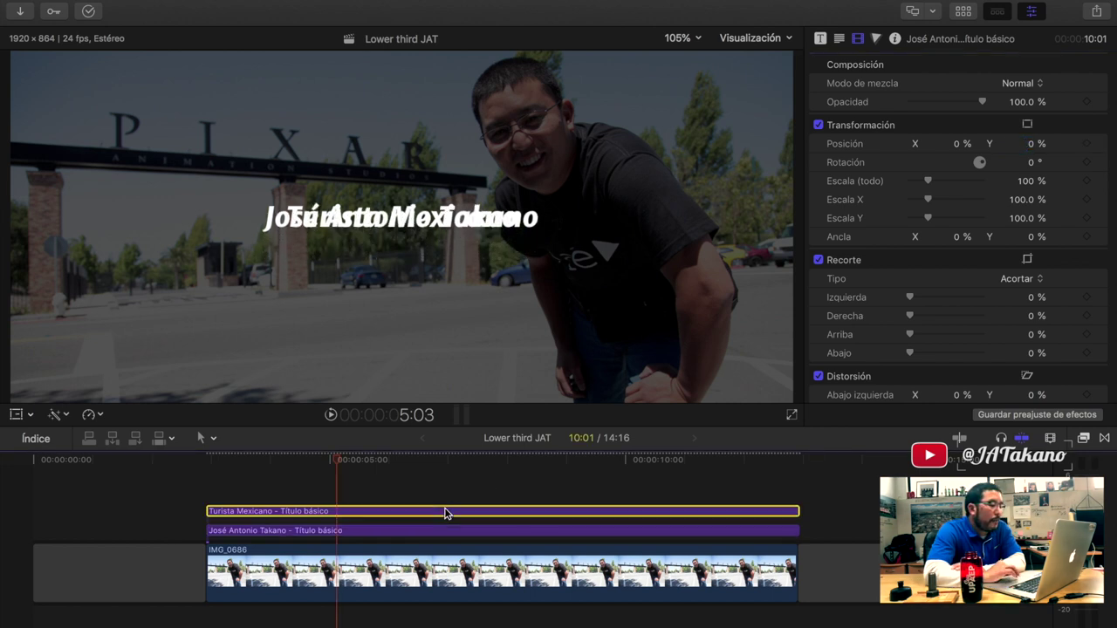
pyautogui.click(1026, 144)
pyautogui.press('Down')
pyautogui.press('Down')
pyautogui.press('Down')
pyautogui.press('Down')
pyautogui.press('Down')
pyautogui.press('Down')
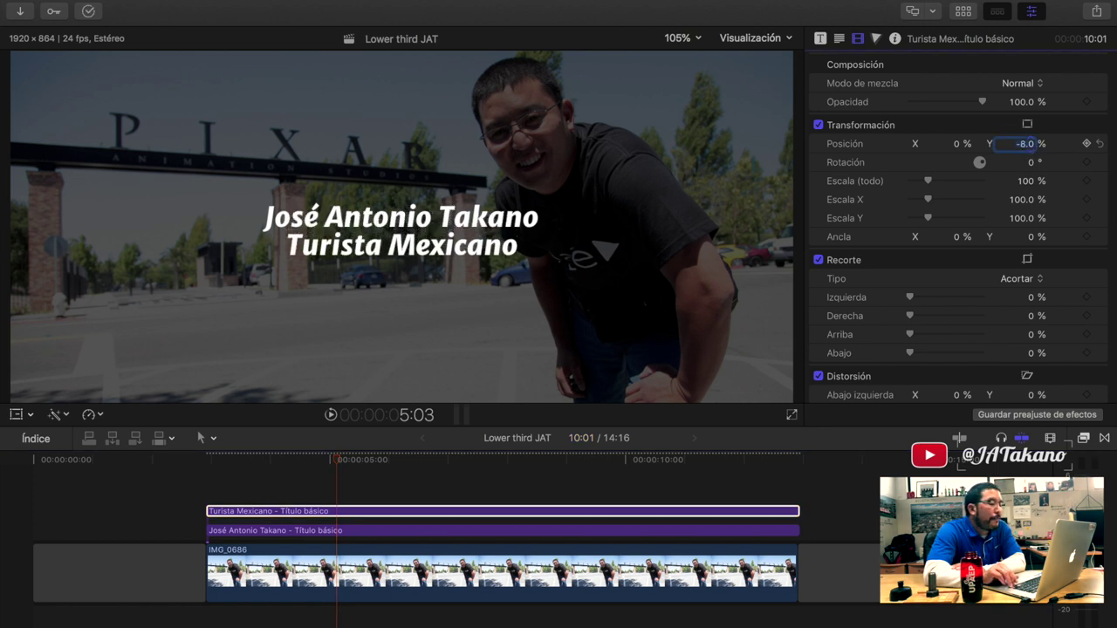
pyautogui.press('Down')
pyautogui.press('Down')
pyautogui.press('Down')
pyautogui.press('Down')
pyautogui.press('Up')
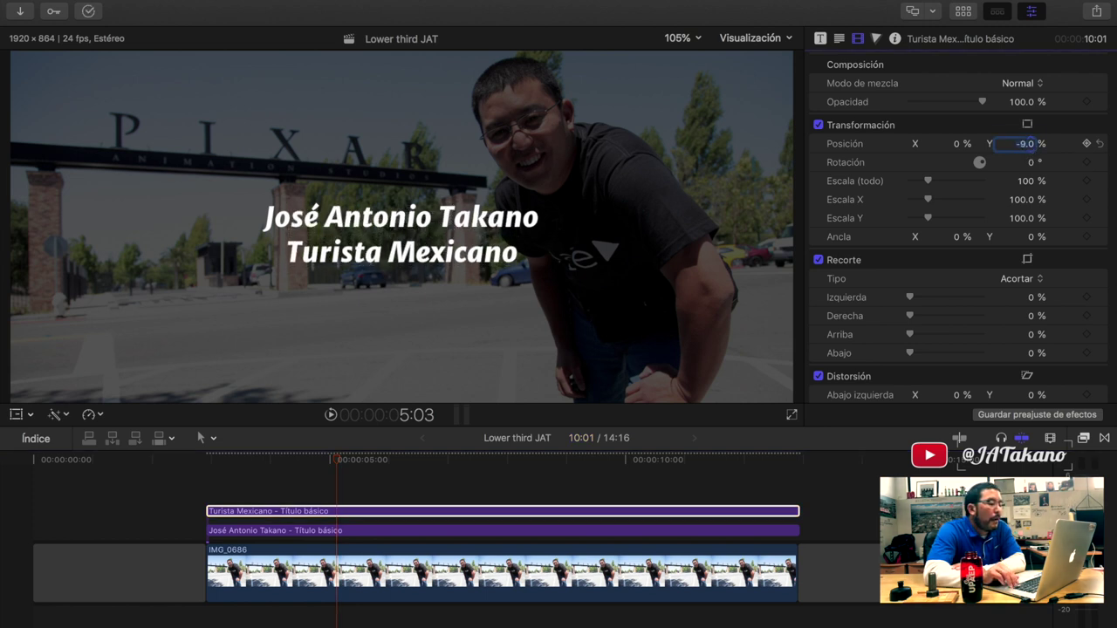
pyautogui.press('Up')
pyautogui.press('Down')
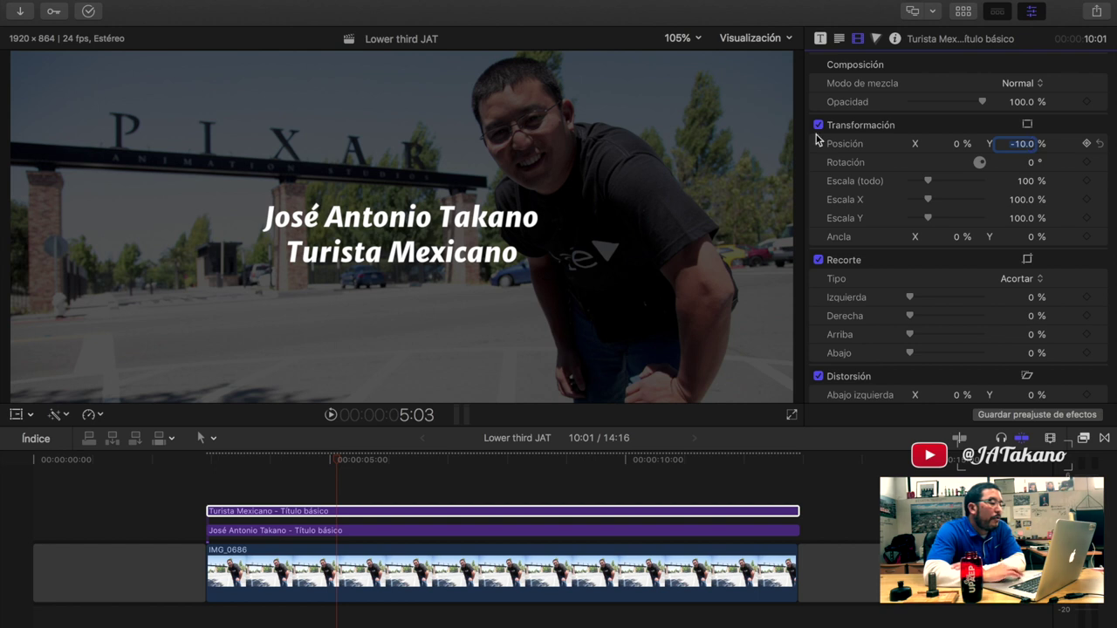
# - Shrink the Turista Mexicano text from 85 to about 64 and raise it to Y -8 %
pyautogui.click(838, 39)
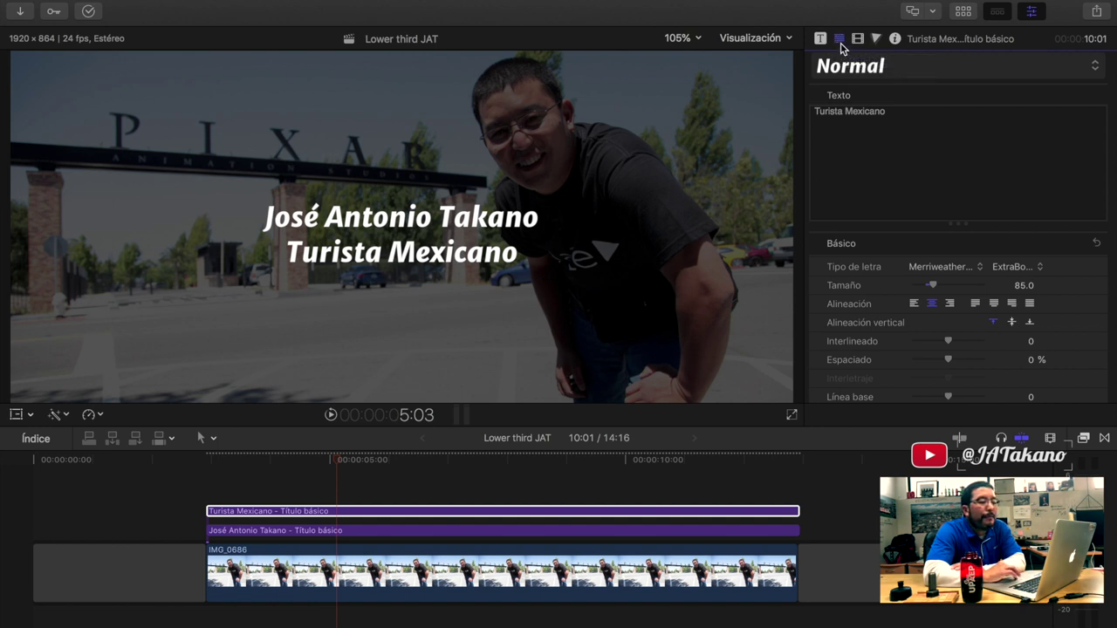
pyautogui.tripleClick(901, 123)
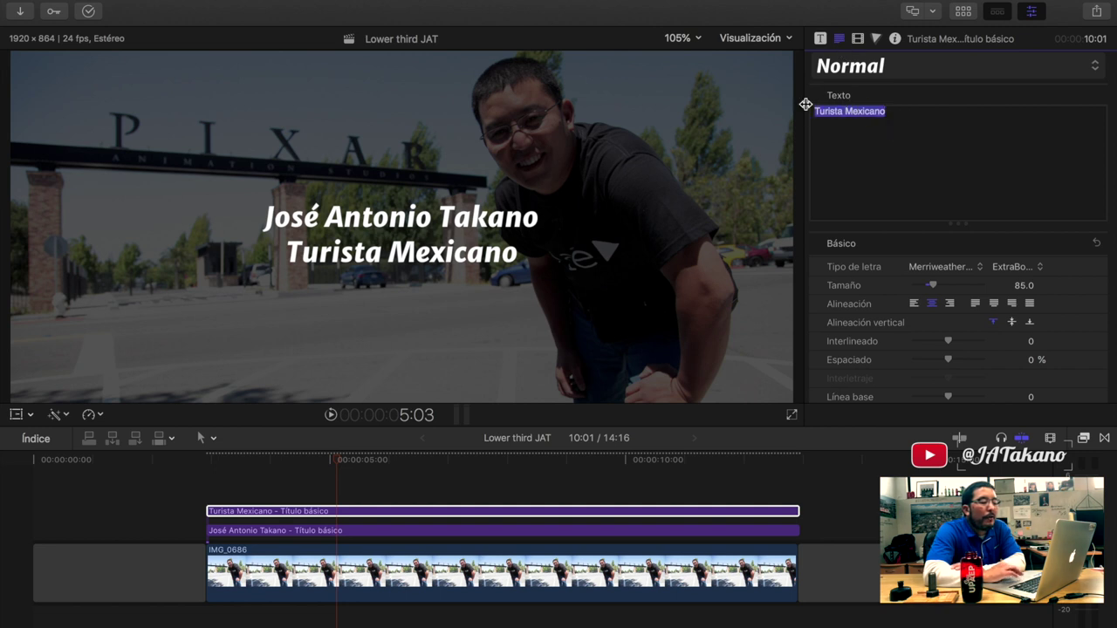
pyautogui.click(1022, 286)
pyautogui.moveTo(1022, 287); pyautogui.dragTo(1022, 284)
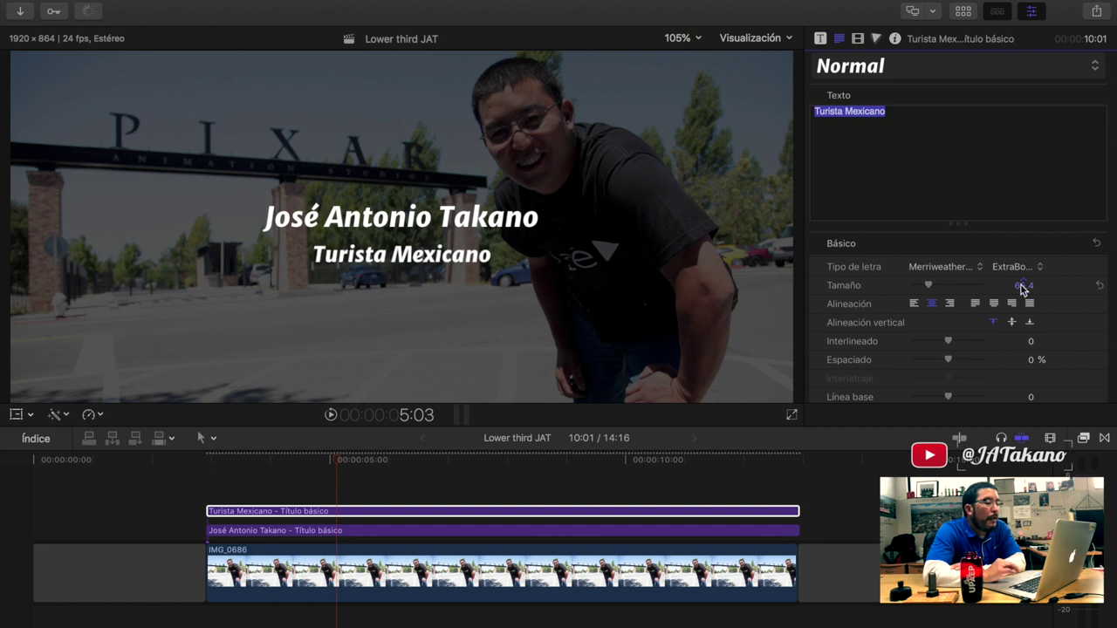
pyautogui.click(857, 40)
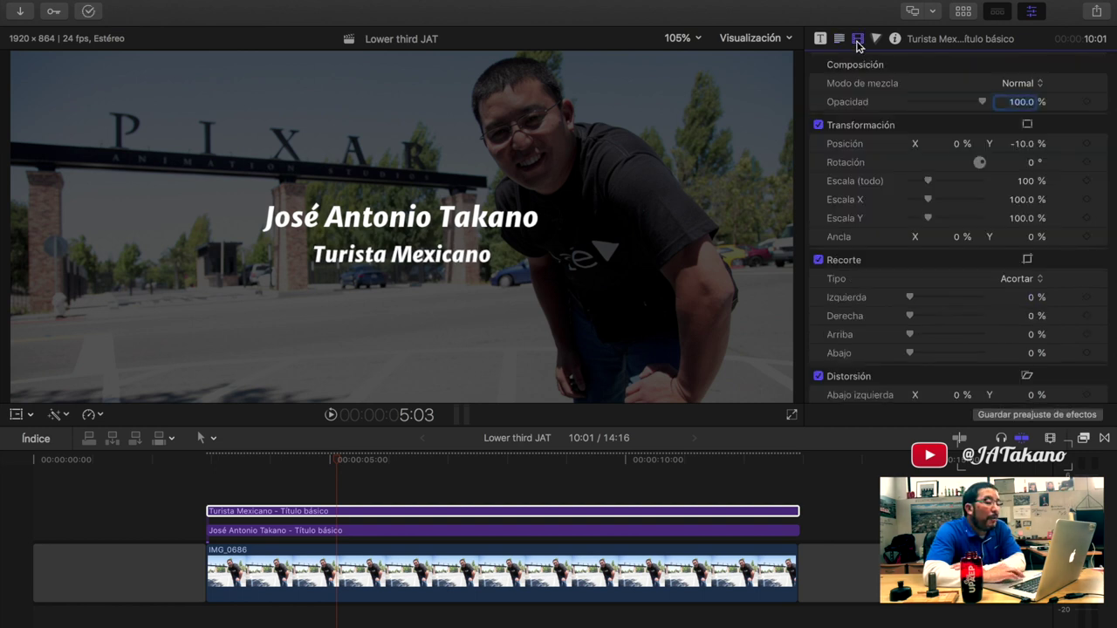
pyautogui.moveTo(1022, 143); pyautogui.dragTo(1023, 138)
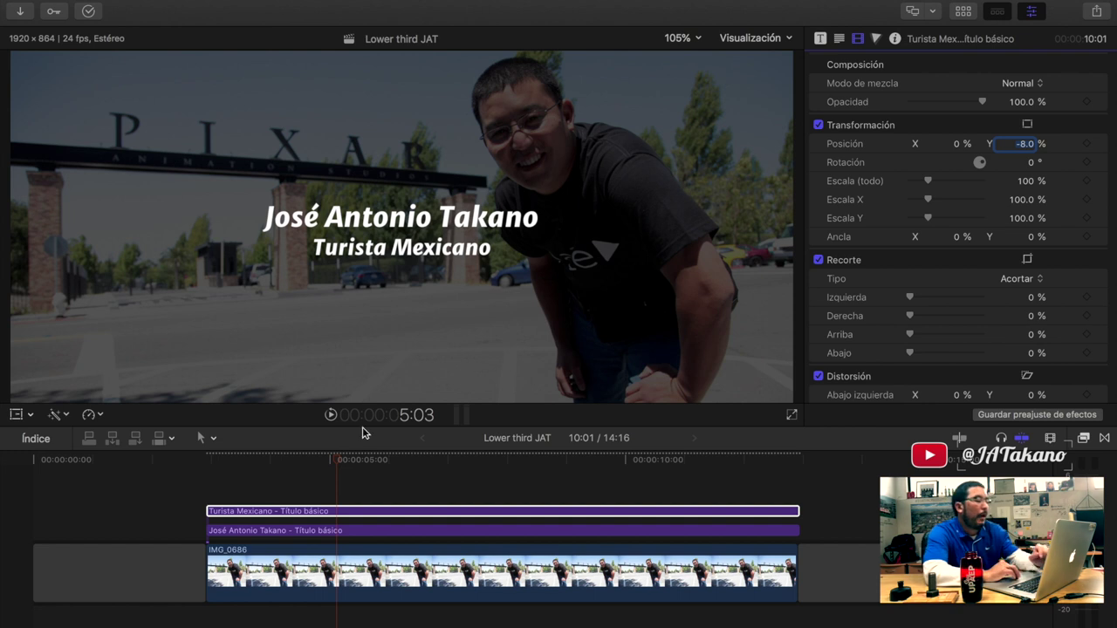
# - Add the black Personalizado solid from Generators > Sólidos above both title clips
pyautogui.click(232, 460)
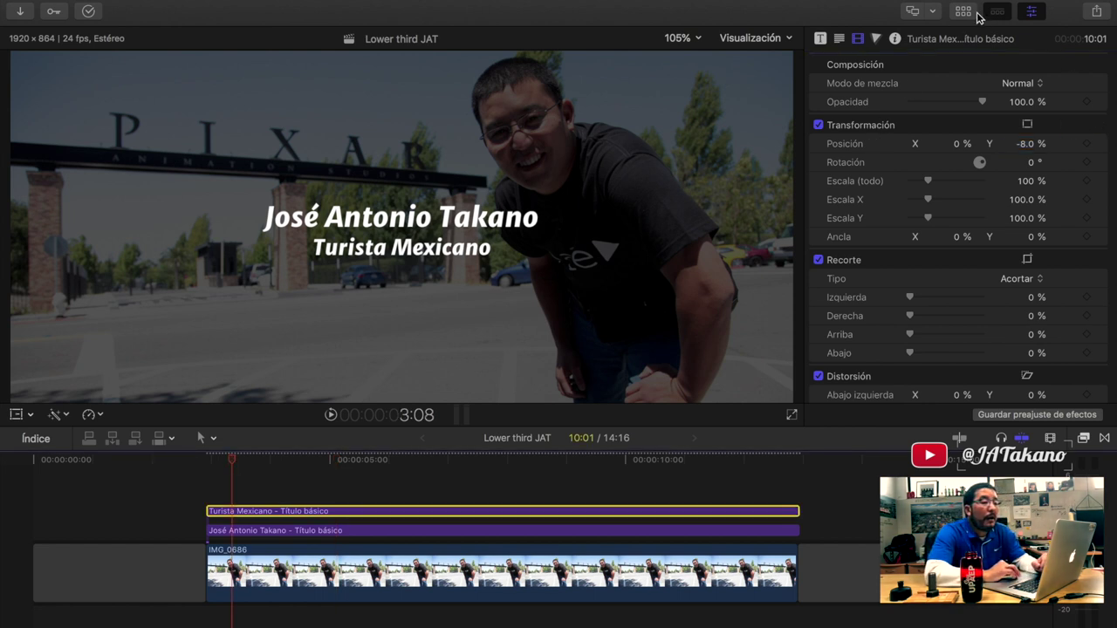
pyautogui.click(962, 13)
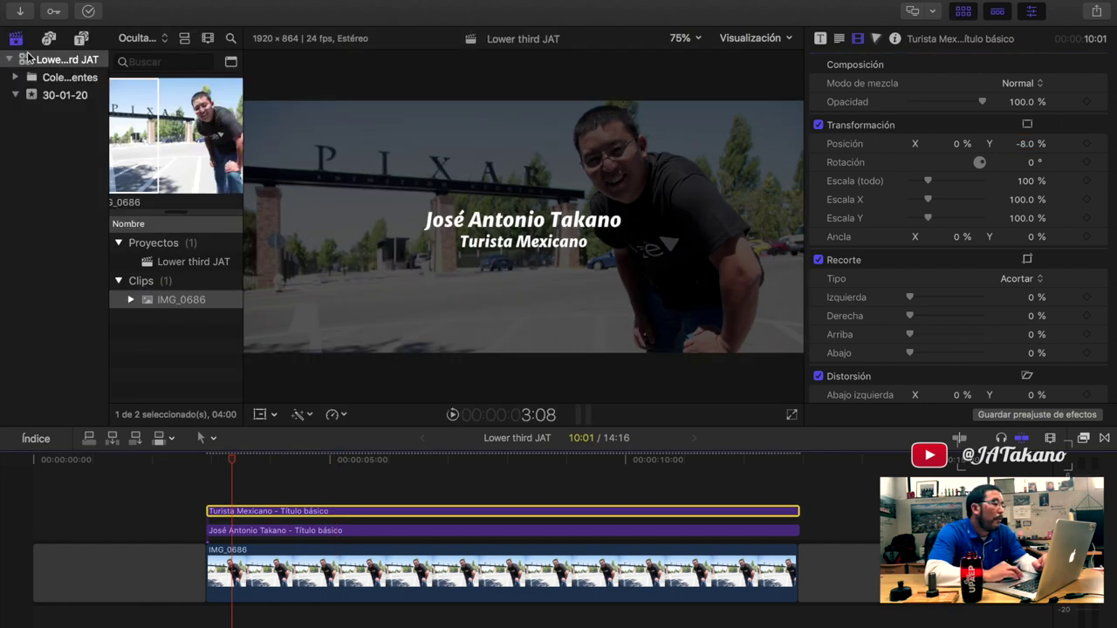
pyautogui.click(83, 39)
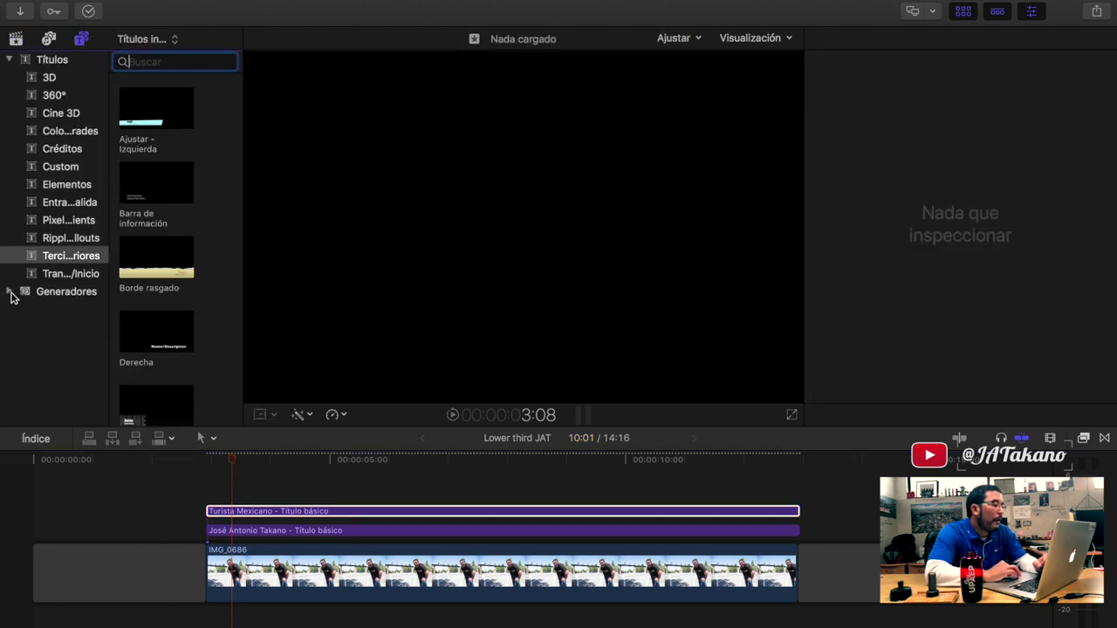
pyautogui.click(10, 292)
pyautogui.click(15, 63)
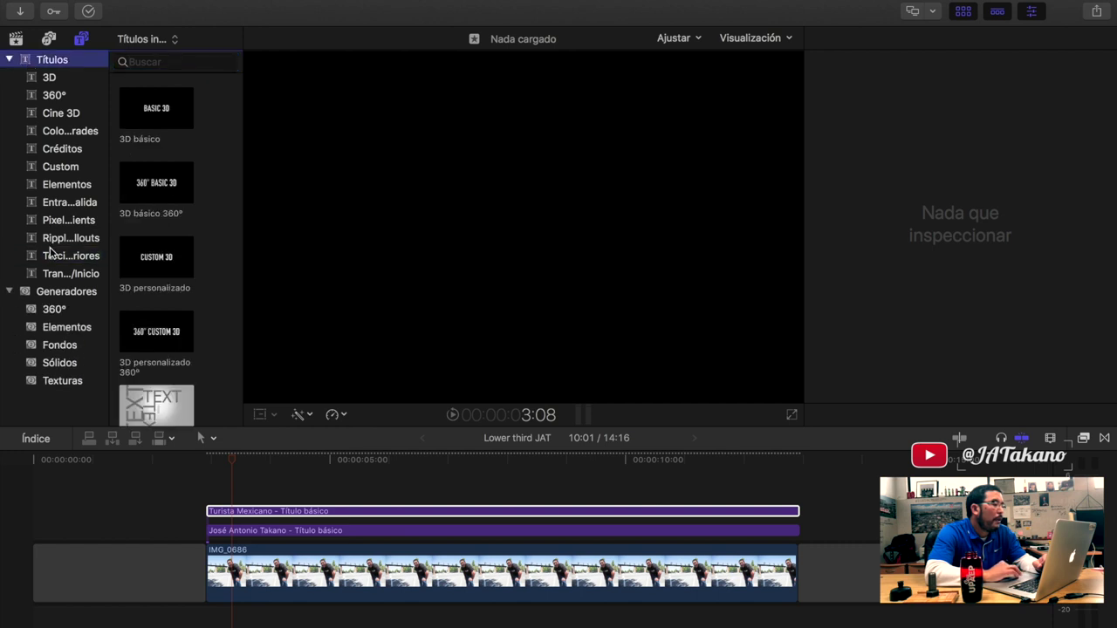
pyautogui.click(10, 59)
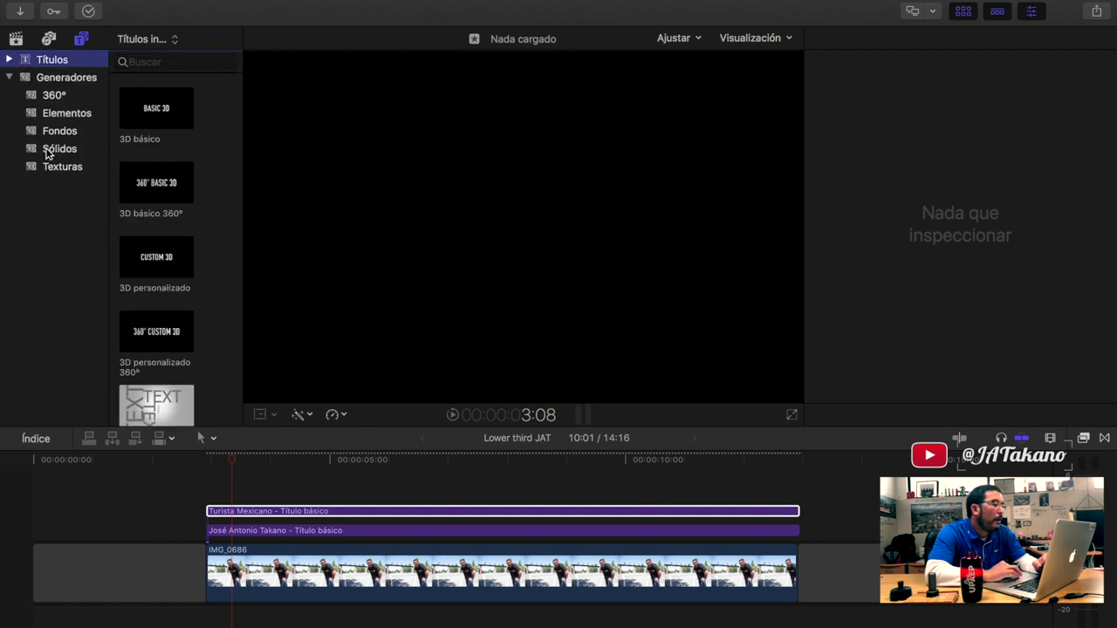
pyautogui.click(61, 150)
pyautogui.scroll(-3, 183, 257)
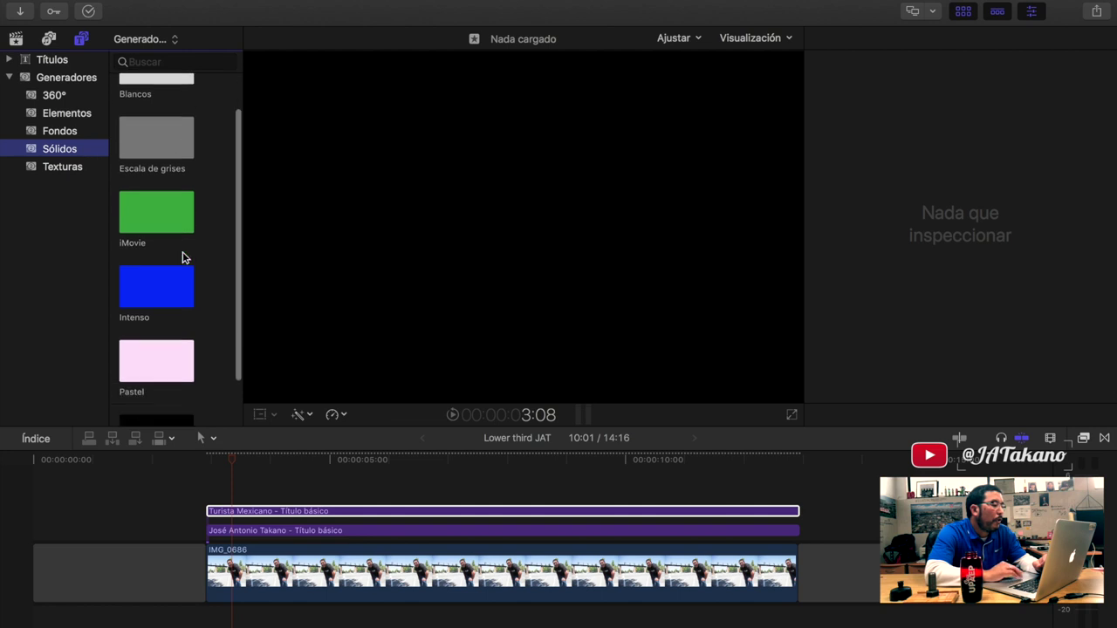
pyautogui.click(160, 379)
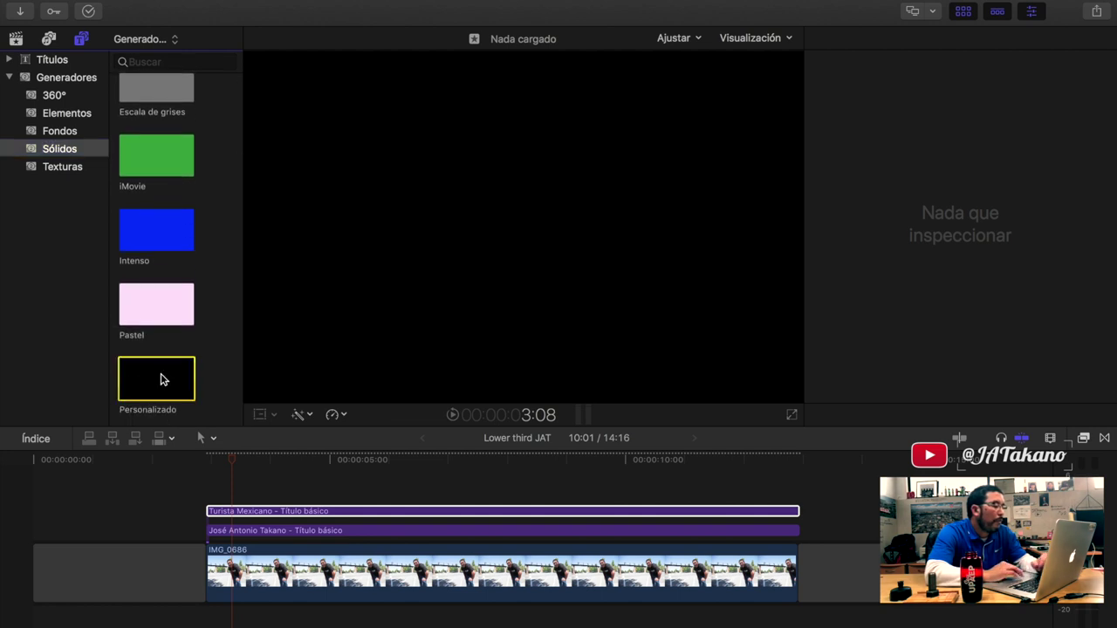
pyautogui.moveTo(159, 378); pyautogui.dragTo(215, 473)
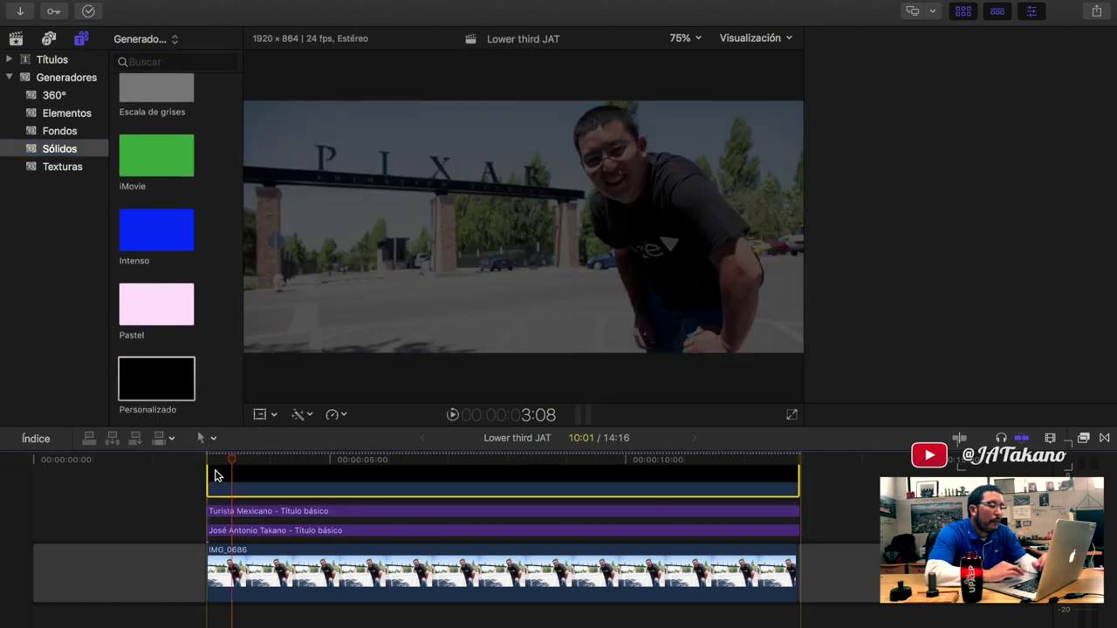
# - Change the Personalizado solid's colour from black to red in the Generator inspector
pyautogui.click(307, 461)
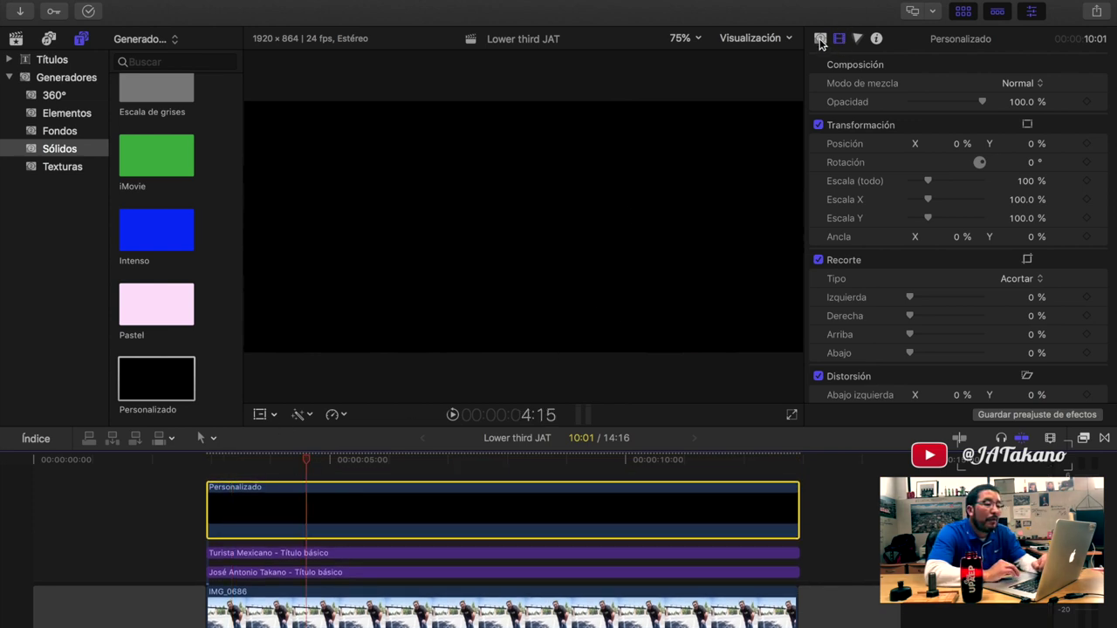
pyautogui.click(820, 40)
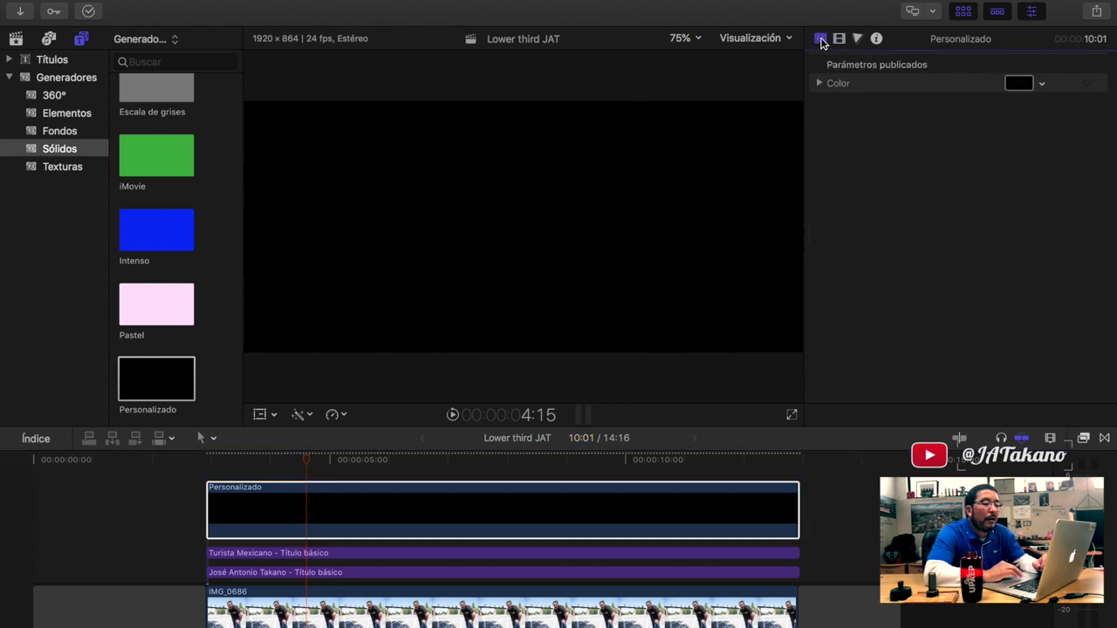
pyautogui.click(1017, 83)
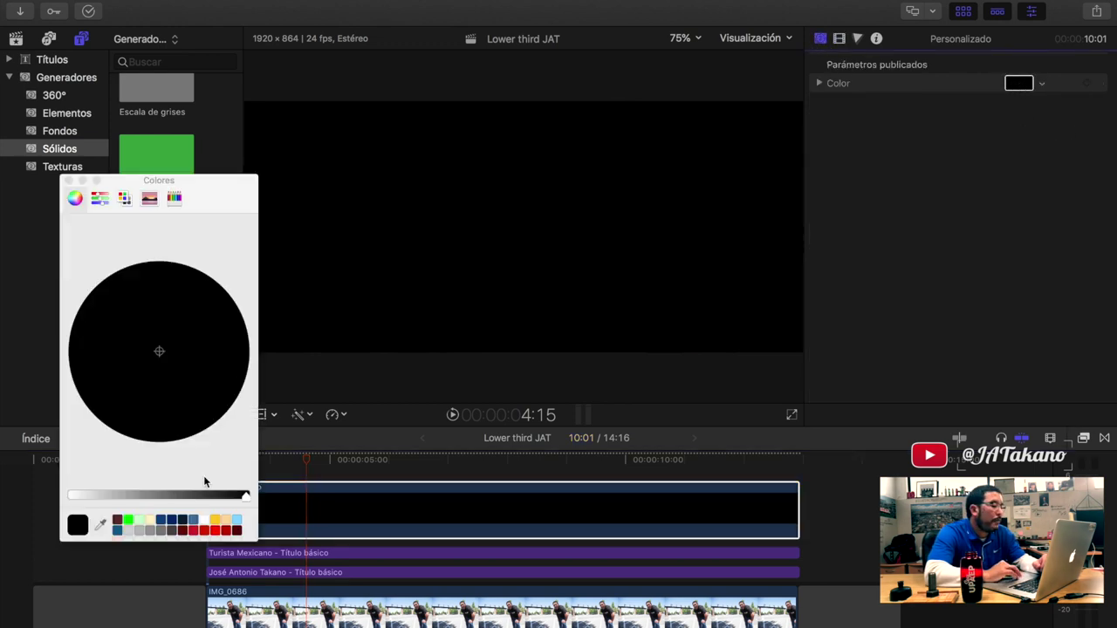
pyautogui.moveTo(239, 502); pyautogui.dragTo(30, 496)
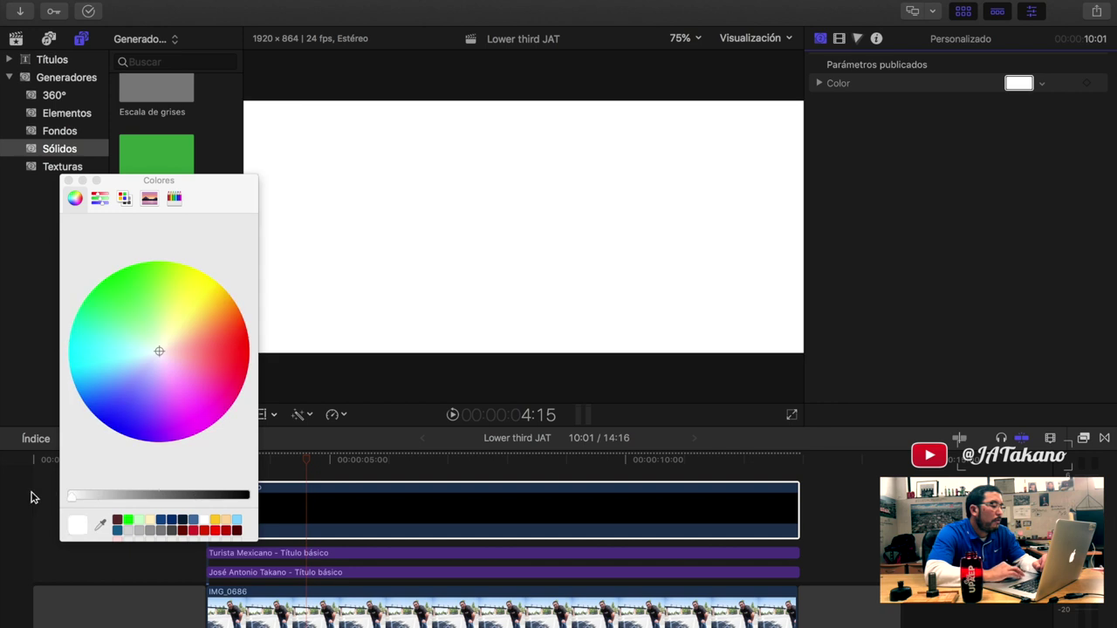
pyautogui.click(214, 531)
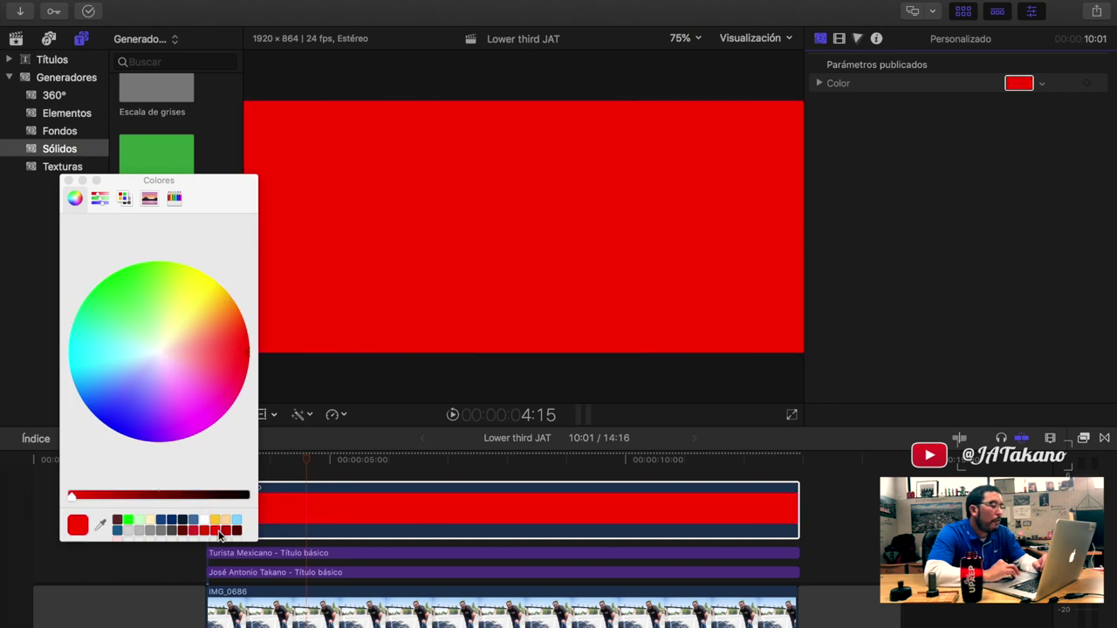
pyautogui.click(69, 181)
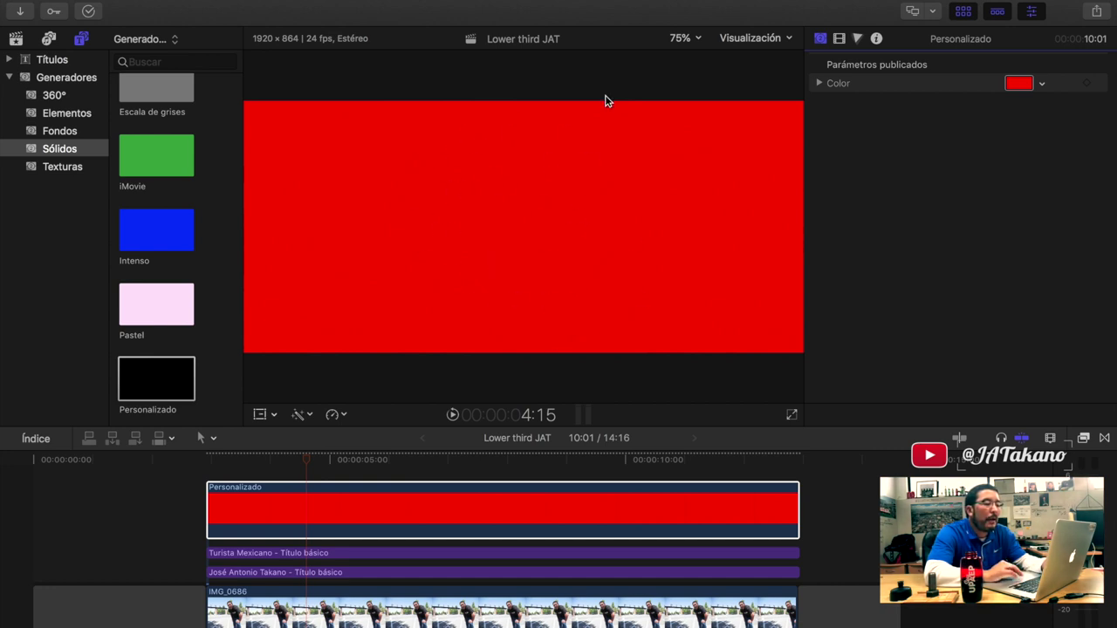
# - Crop the red solid to top 51 % and bottom 48 %, leaving a thin line
pyautogui.click(840, 39)
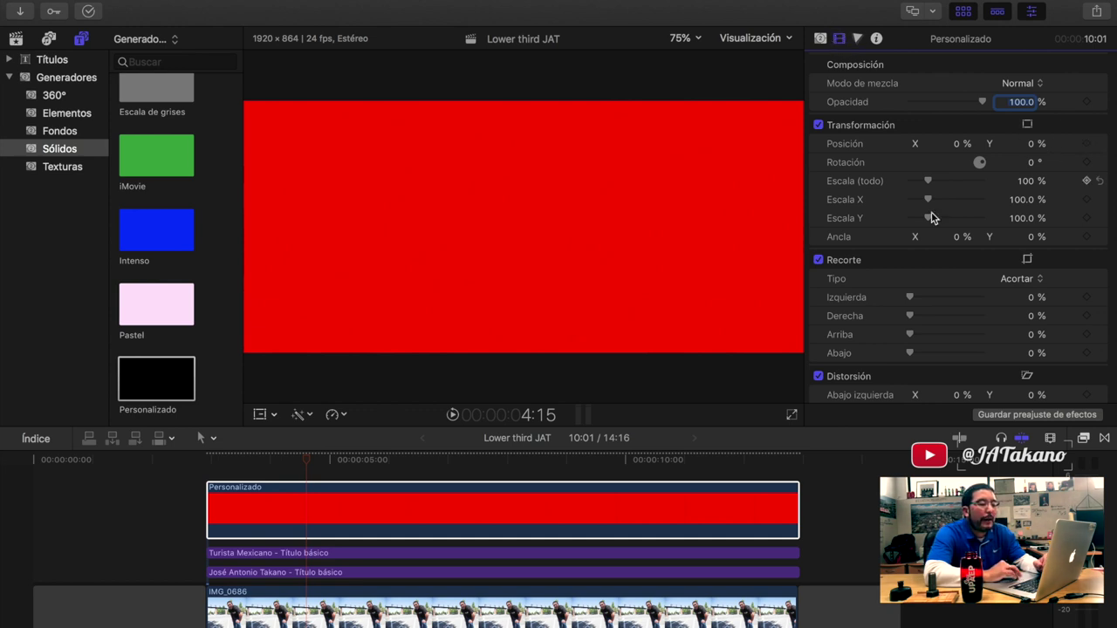
pyautogui.scroll(-2, 950, 292)
pyautogui.scroll(-1, 873, 271)
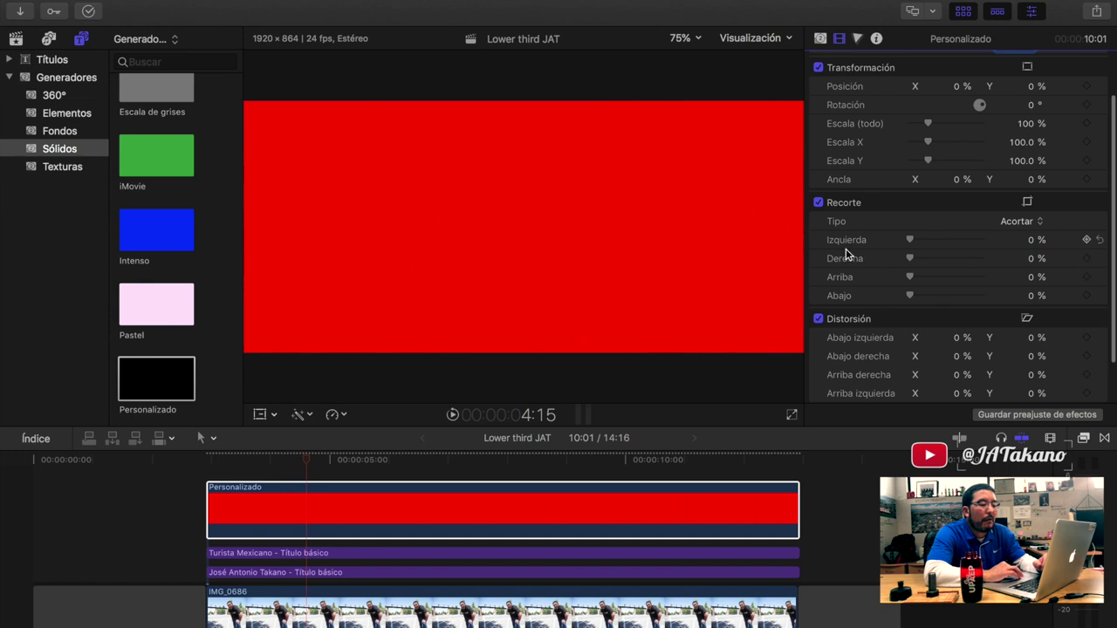
pyautogui.moveTo(910, 276)
pyautogui.mouseDown()
pyautogui.moveTo(942, 278)
pyautogui.moveTo(925, 301)
pyautogui.moveTo(947, 300)
pyautogui.mouseUp()
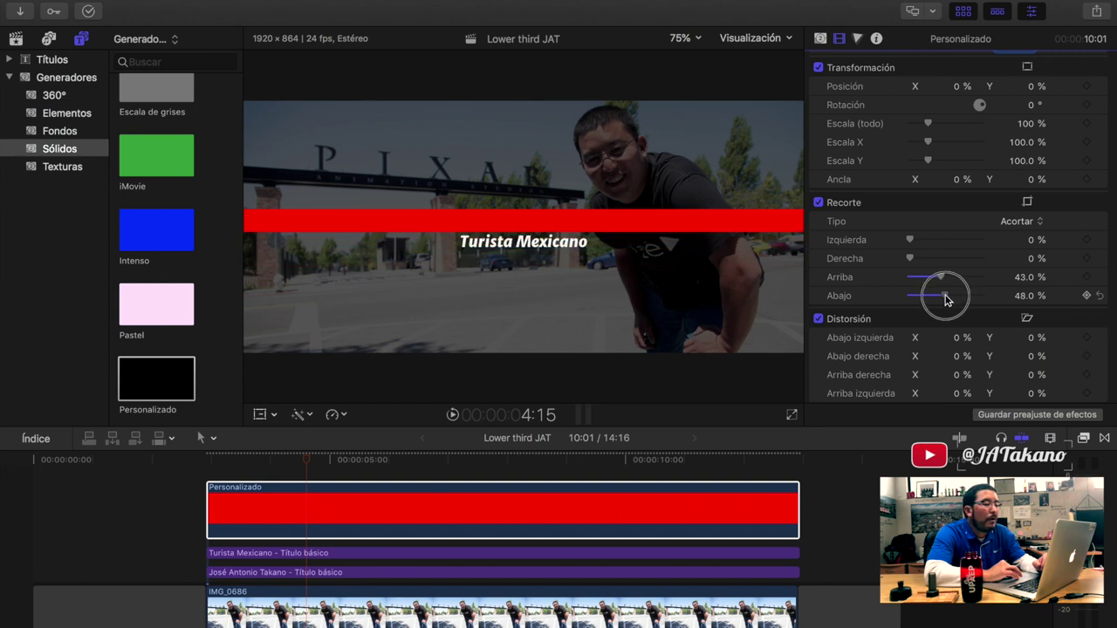
pyautogui.click(1019, 278)
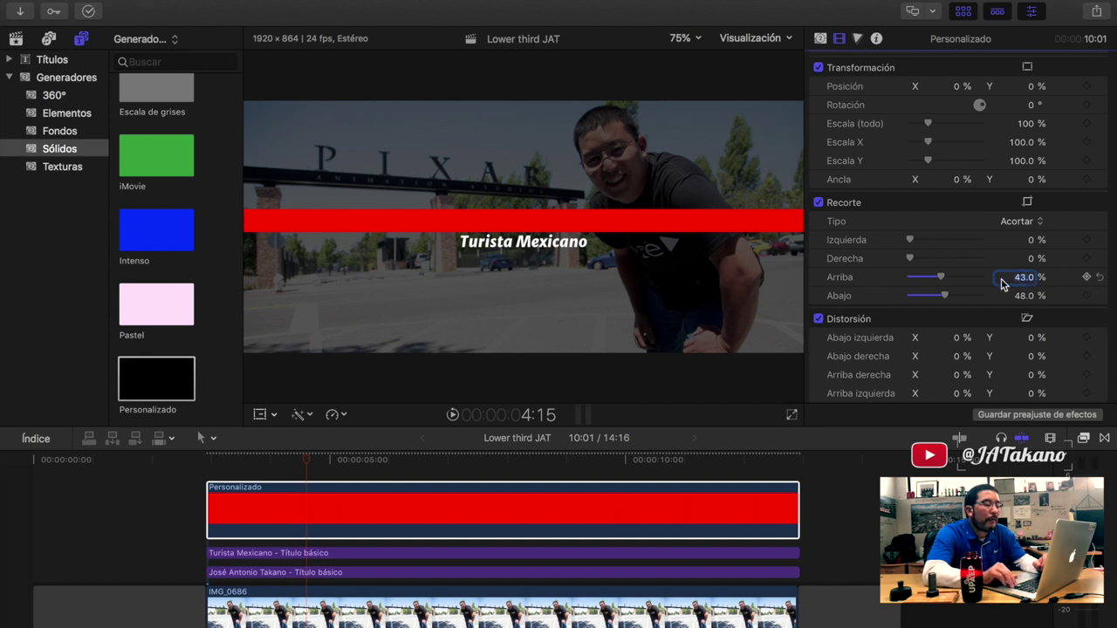
pyautogui.moveTo(1001, 283); pyautogui.dragTo(1023, 277)
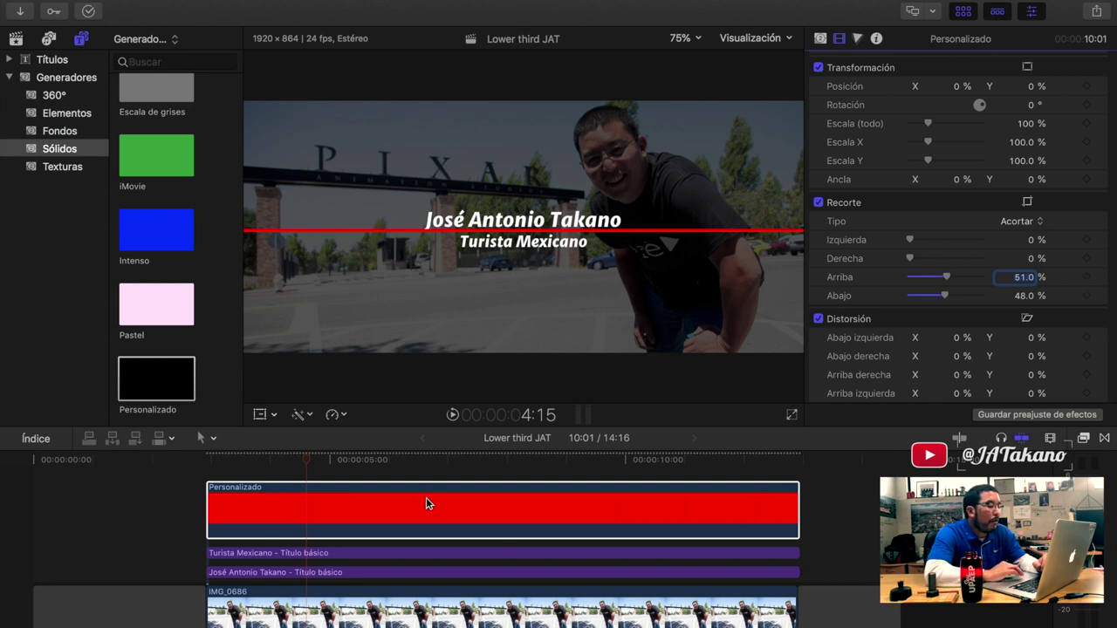
# - Nudge the subtitle slightly lower, then crop the red bar to top 51 and bottom 47
pyautogui.click(384, 553)
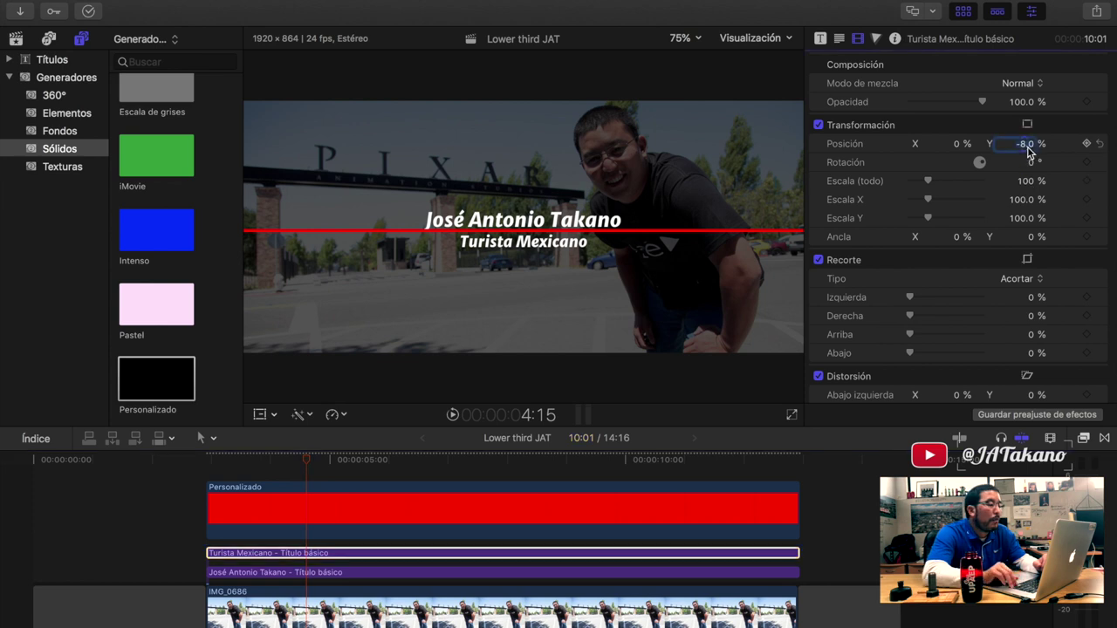
pyautogui.moveTo(1027, 147); pyautogui.dragTo(1022, 150)
pyautogui.click(430, 502)
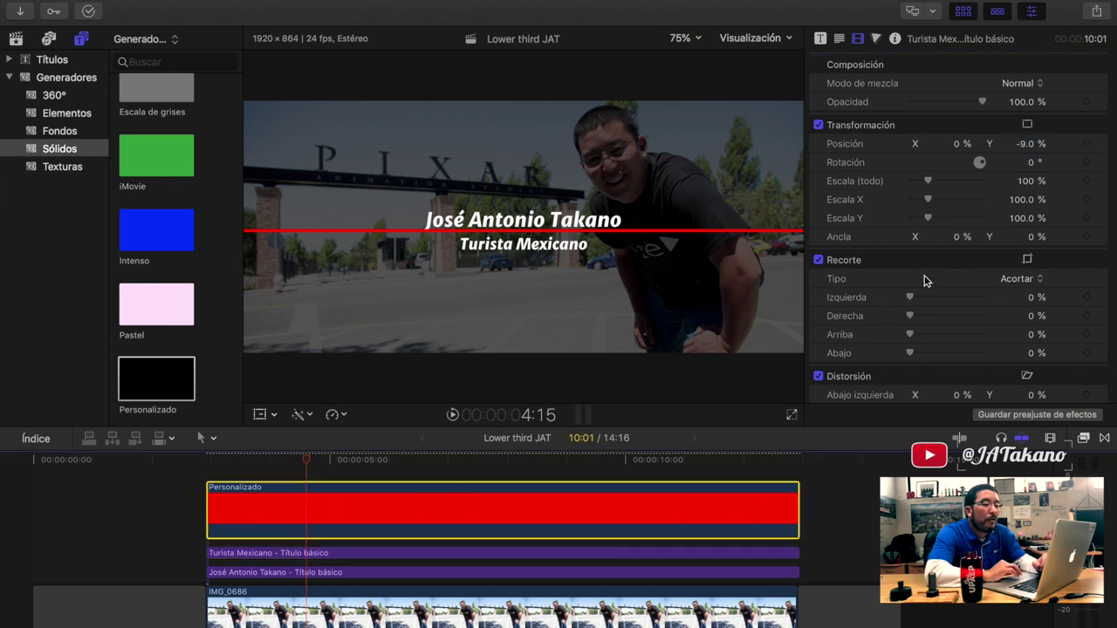
pyautogui.click(1030, 145)
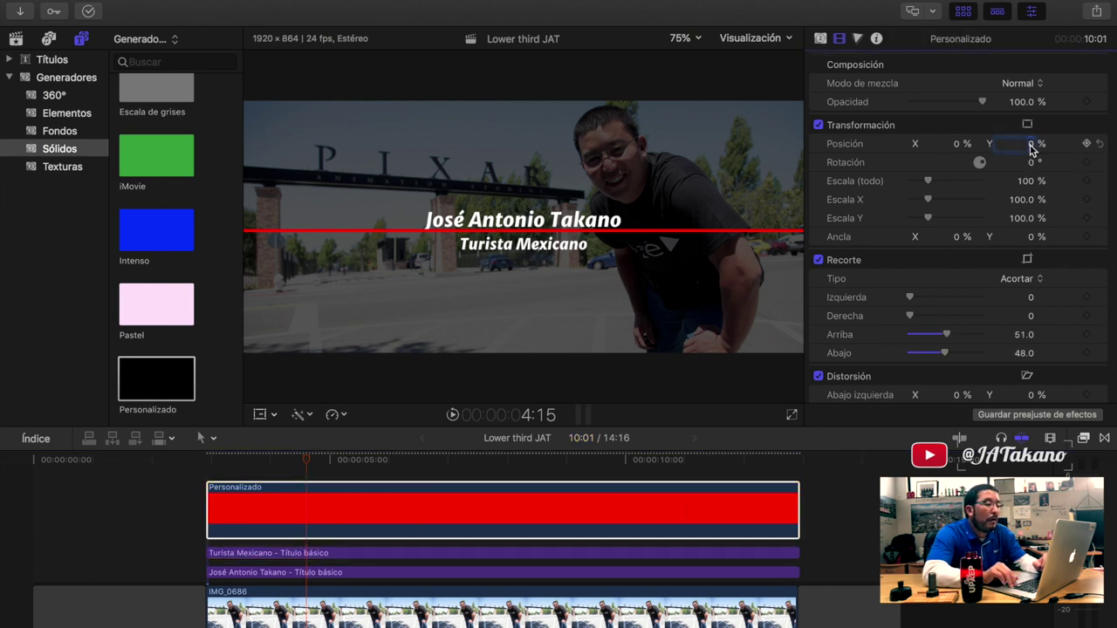
pyautogui.scroll(-1, 1047, 312)
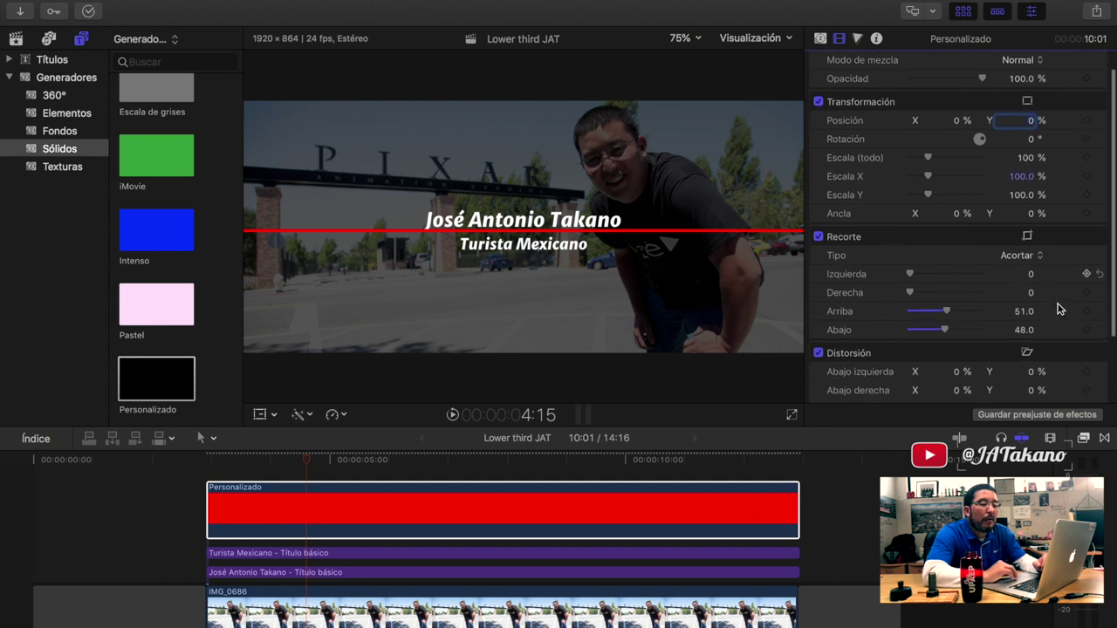
pyautogui.click(1023, 310)
pyautogui.write('50')
pyautogui.press('Return')
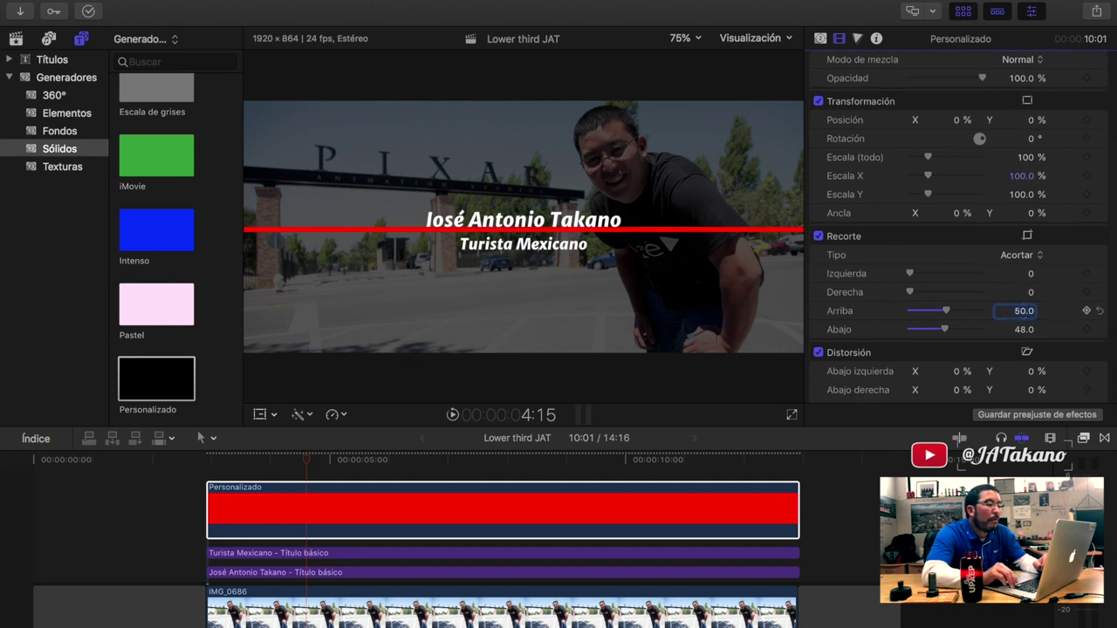
pyautogui.press('Up')
pyautogui.press('Up')
pyautogui.press('Down')
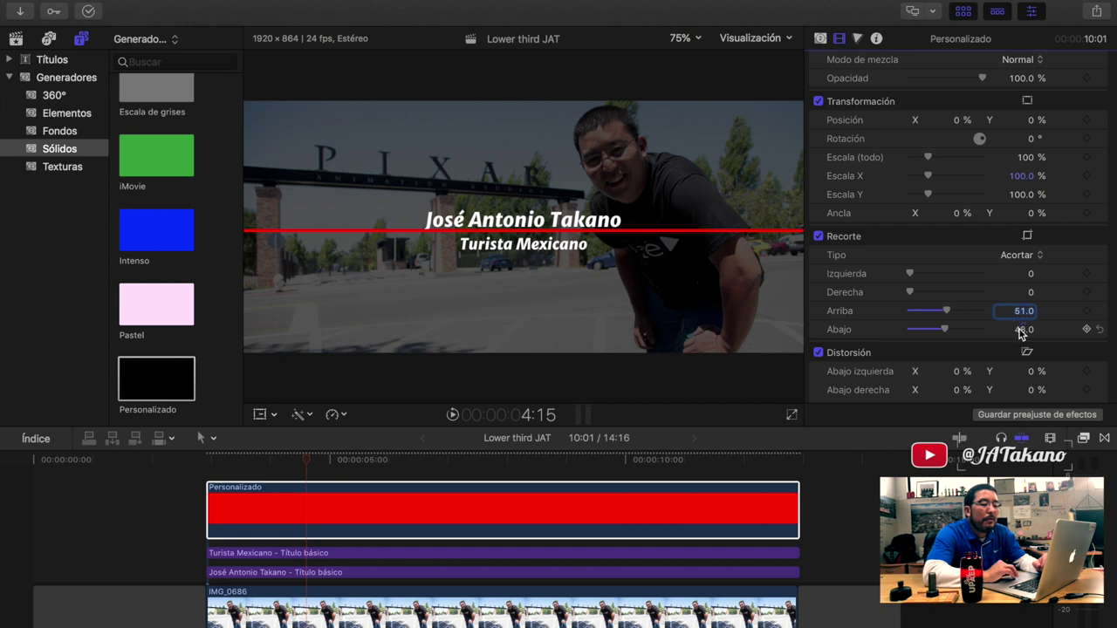
pyautogui.click(1022, 330)
pyautogui.press('Up')
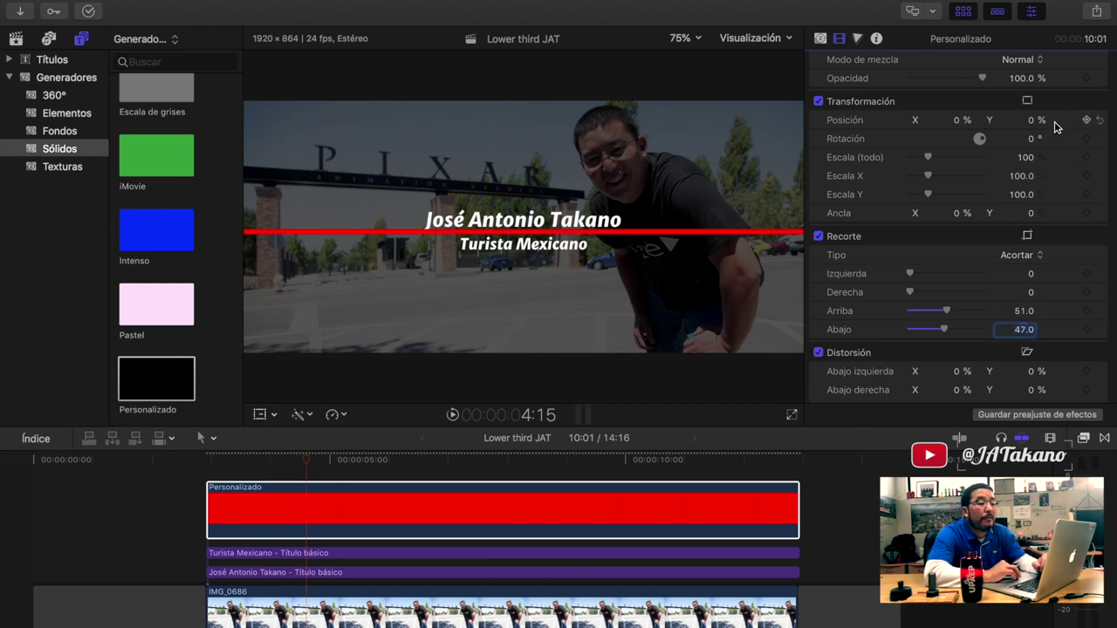
# - Crop the red bar 68 from left and right into a short centred underline
pyautogui.click(1031, 122)
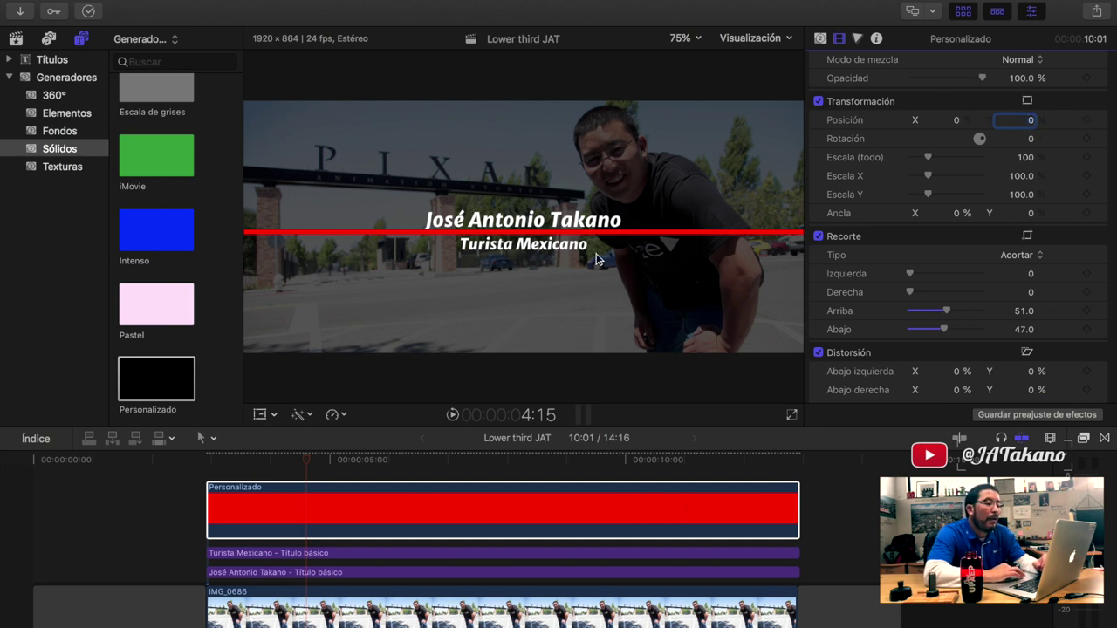
pyautogui.moveTo(925, 294); pyautogui.dragTo(933, 277)
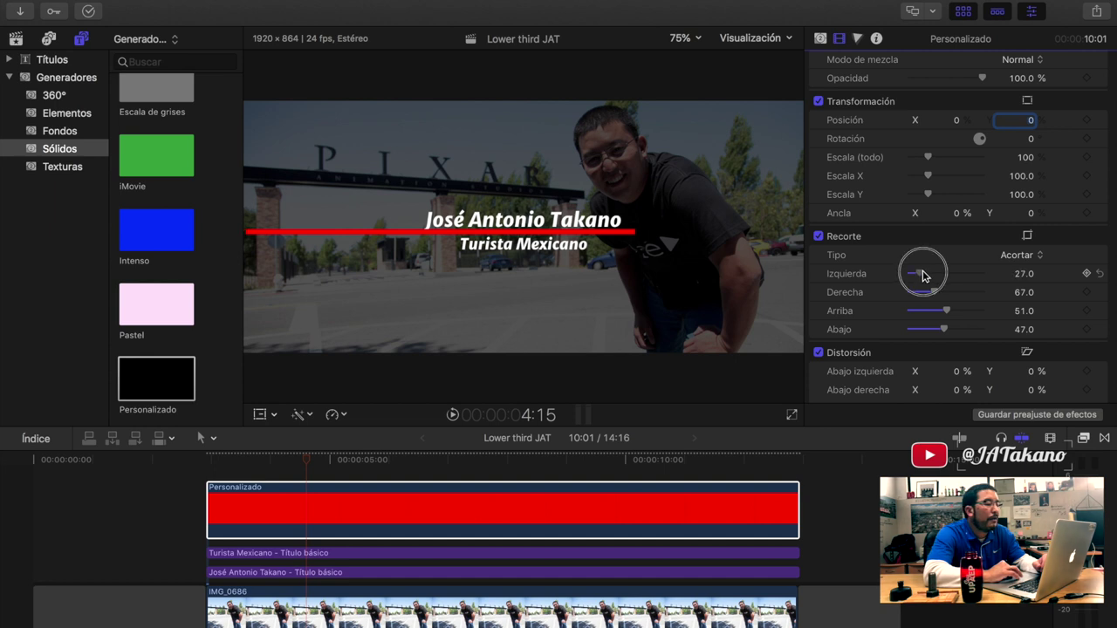
pyautogui.click(1025, 294)
pyautogui.write('60')
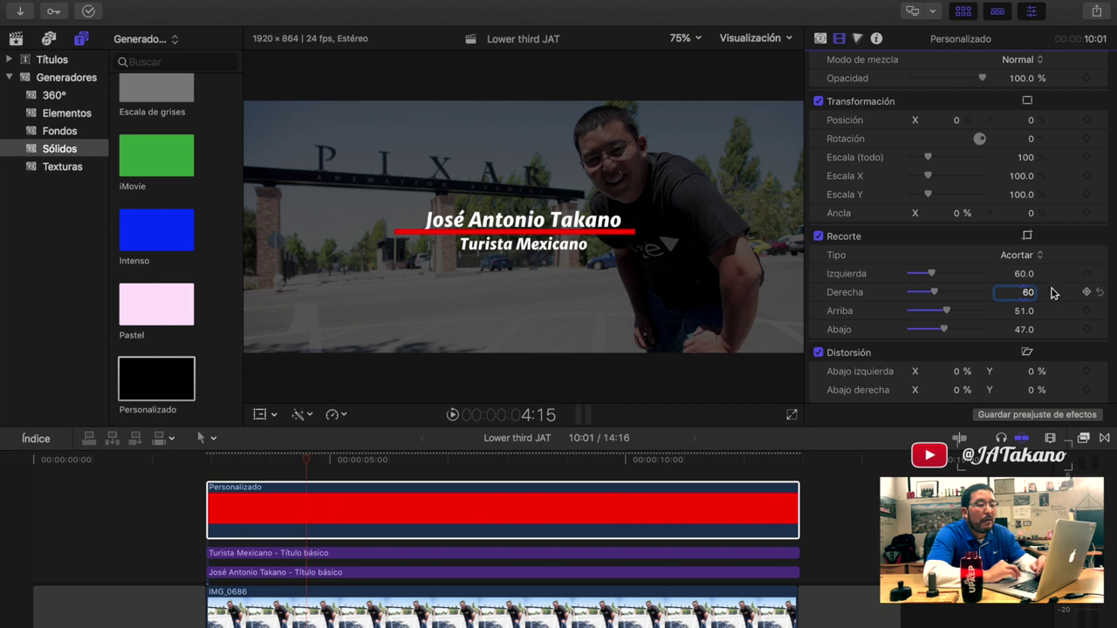
pyautogui.press('Return')
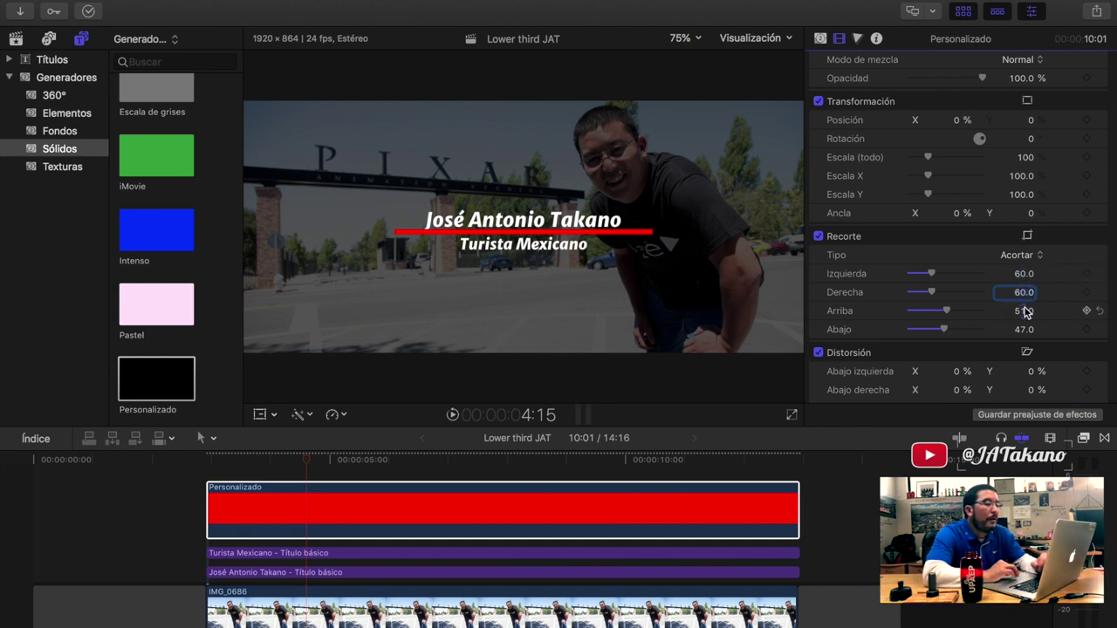
pyautogui.moveTo(1025, 293); pyautogui.dragTo(1026, 292)
pyautogui.write('68')
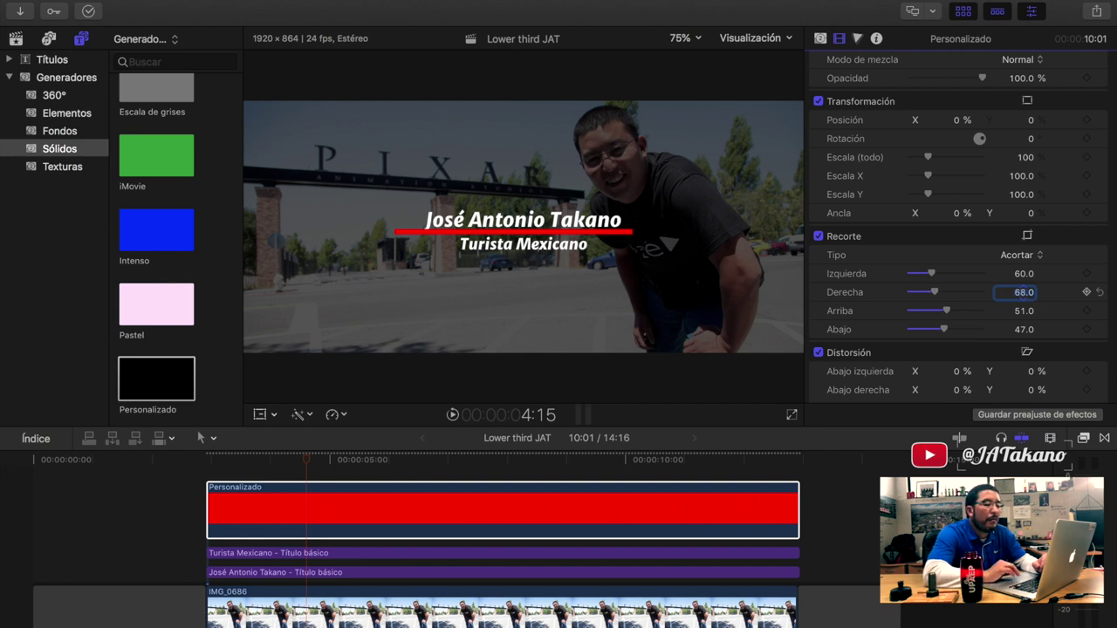
pyautogui.click(1032, 276)
pyautogui.write('68')
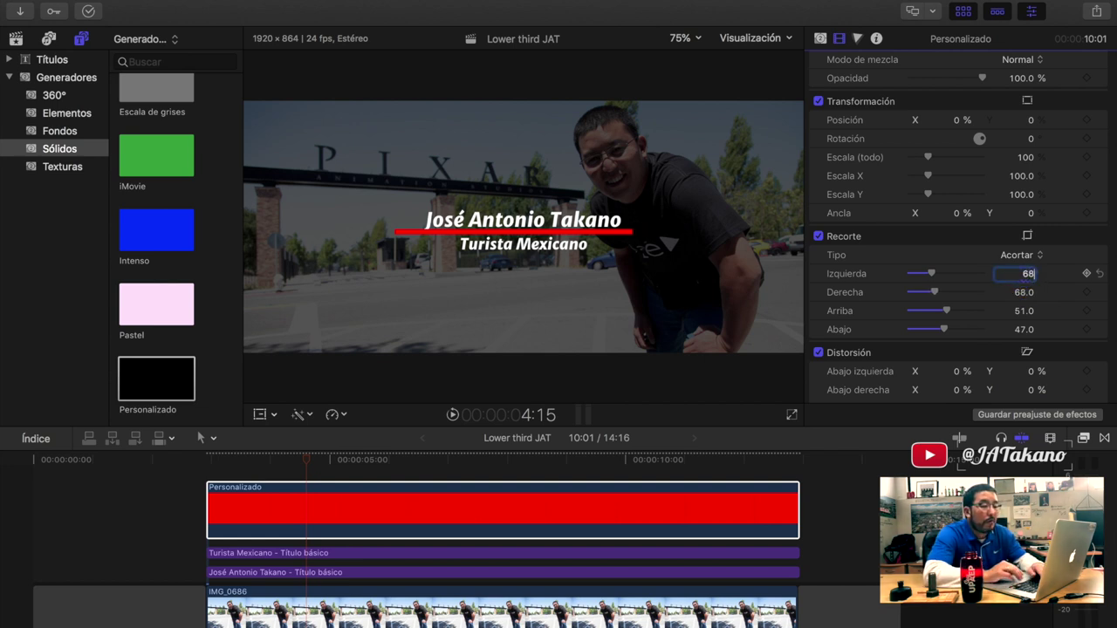
pyautogui.press('Return')
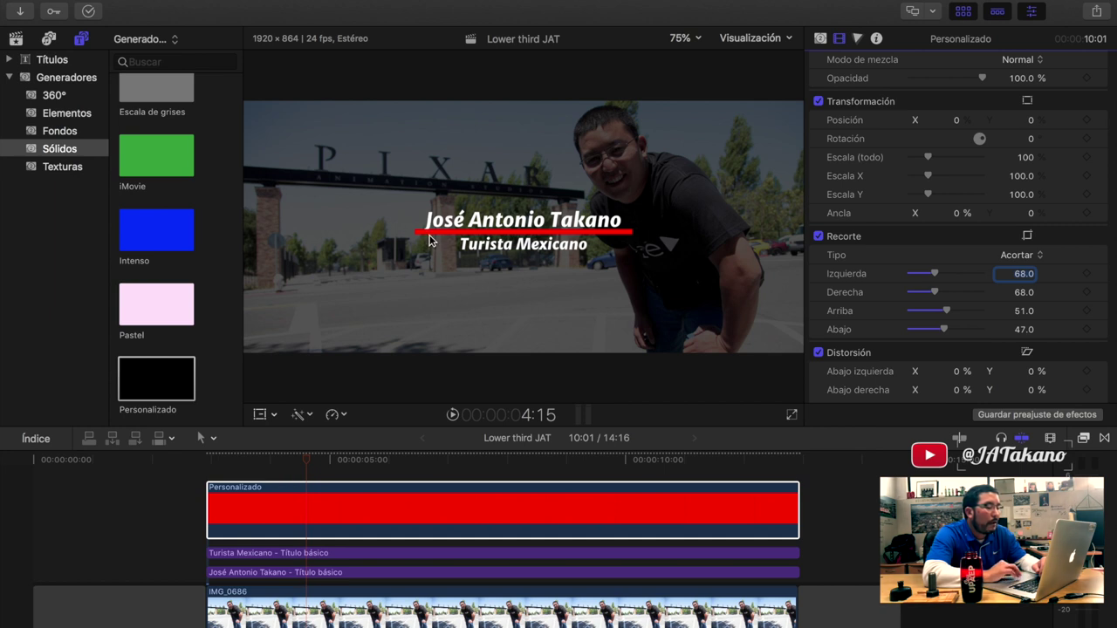
pyautogui.click(351, 506)
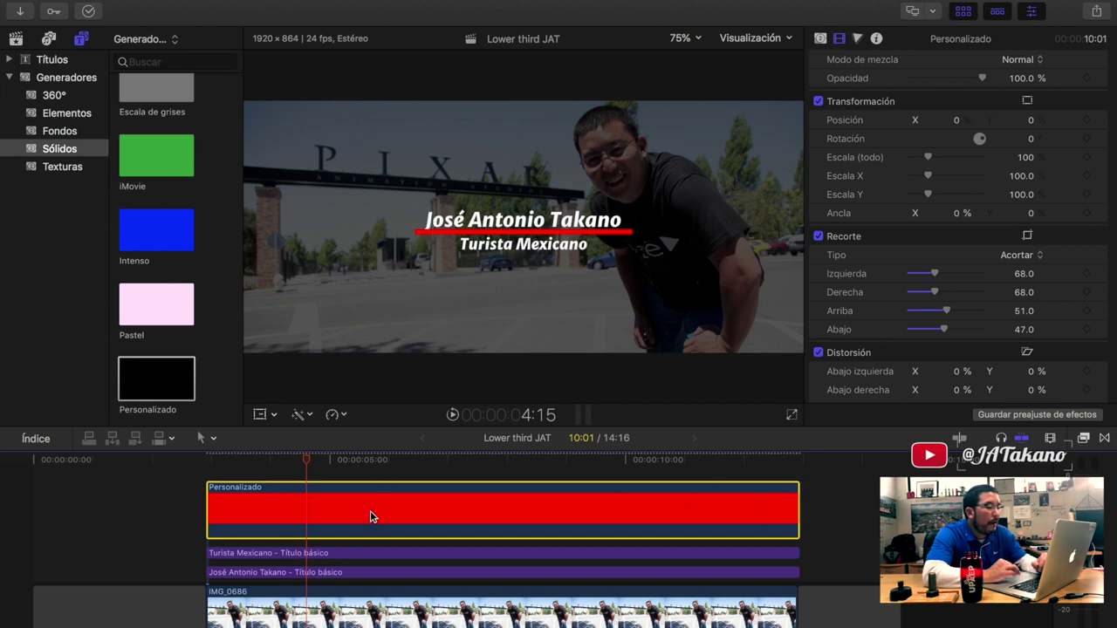
# - Move the name title clip above the red Personalizado clip and zoom the viewer to check it
pyautogui.click(397, 573)
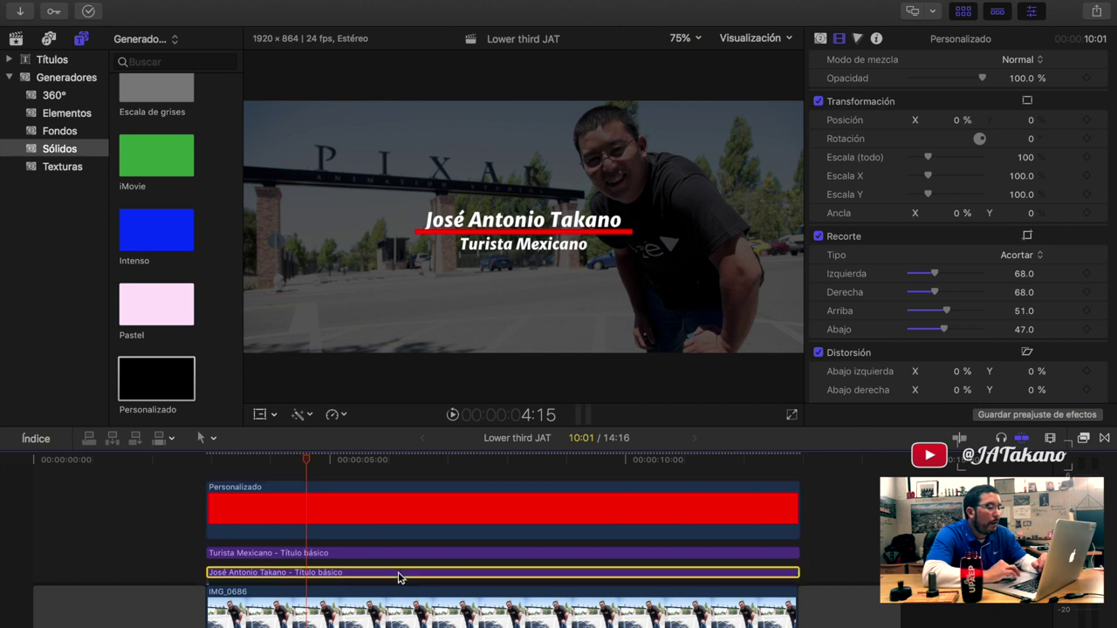
pyautogui.moveTo(390, 574); pyautogui.dragTo(393, 484)
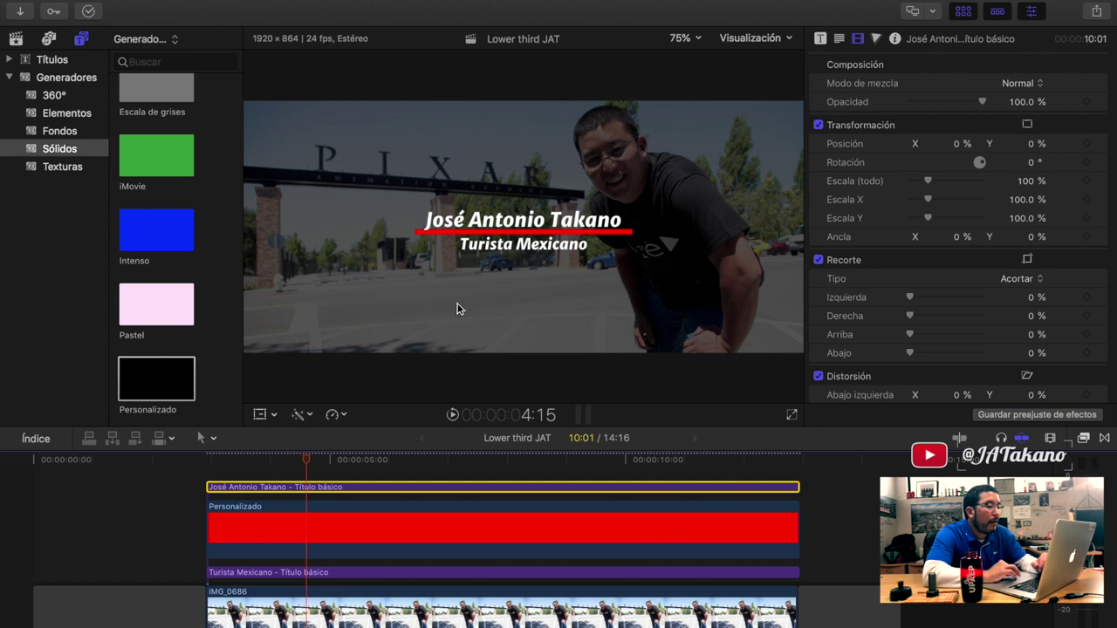
pyautogui.press('z')
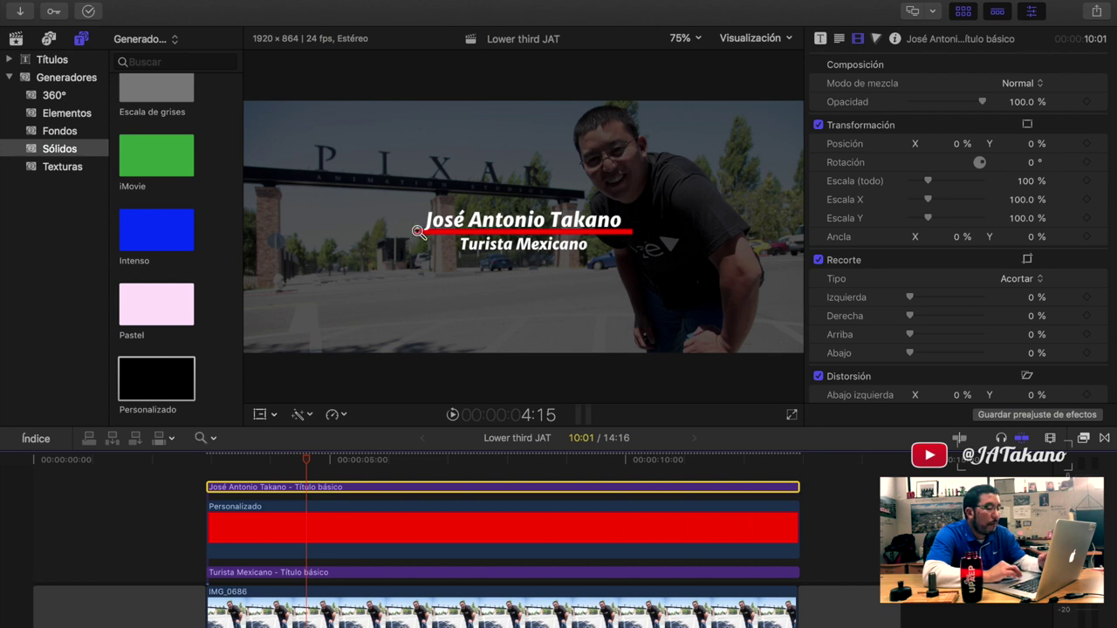
pyautogui.click(419, 231)
pyautogui.click(445, 227)
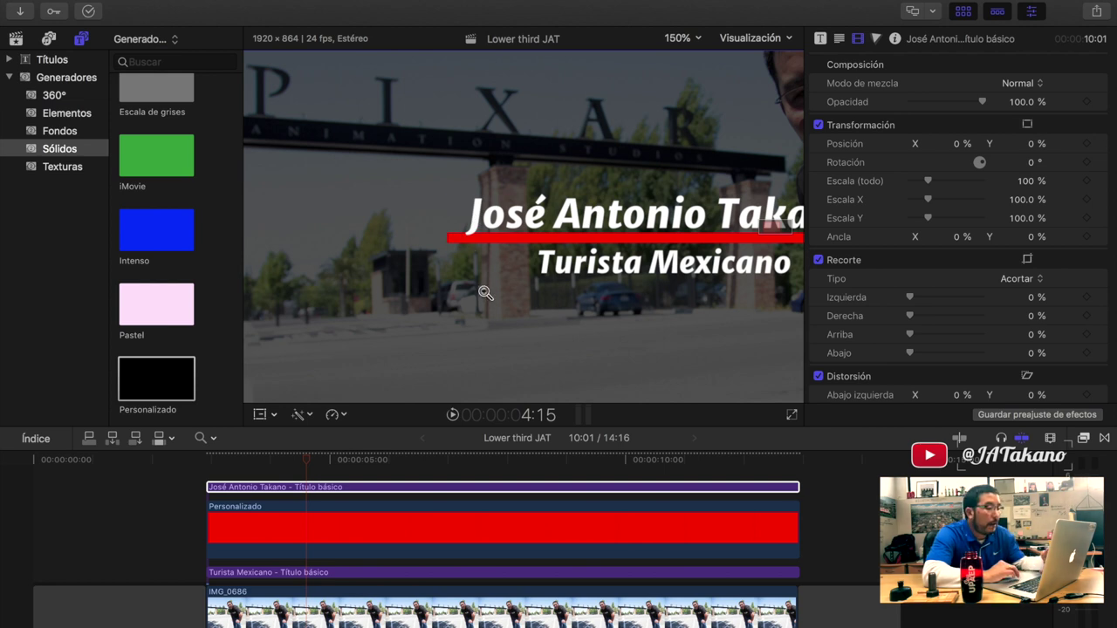
pyautogui.hotkey('shift', 'z')
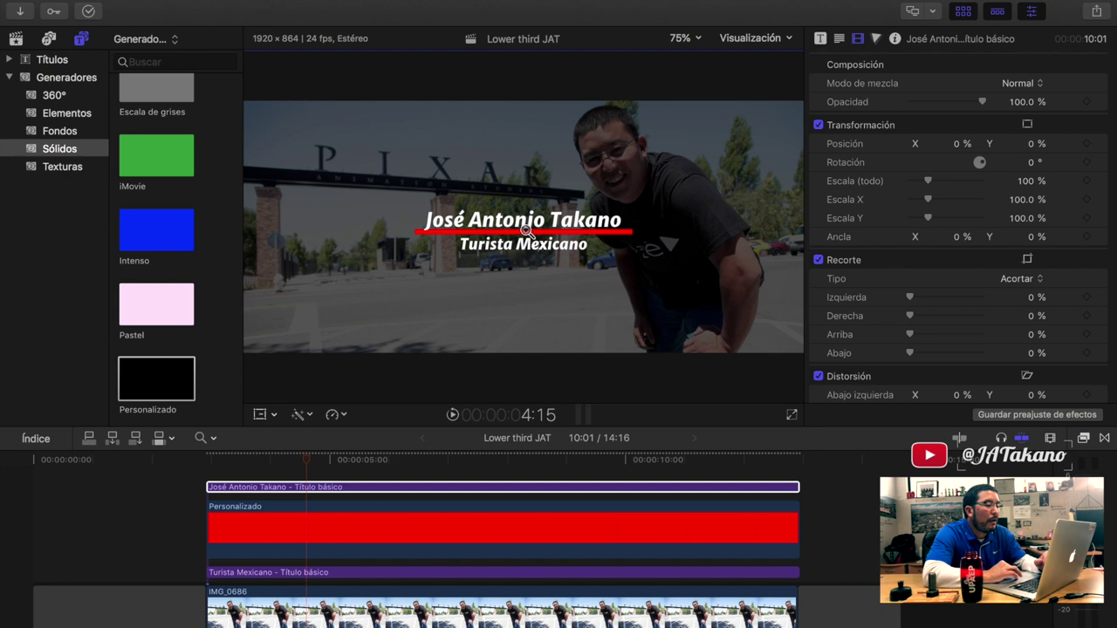
# - Select the red Personalizado bar clip and snap the playhead to its first frame
pyautogui.click(224, 464)
pyautogui.click(210, 463)
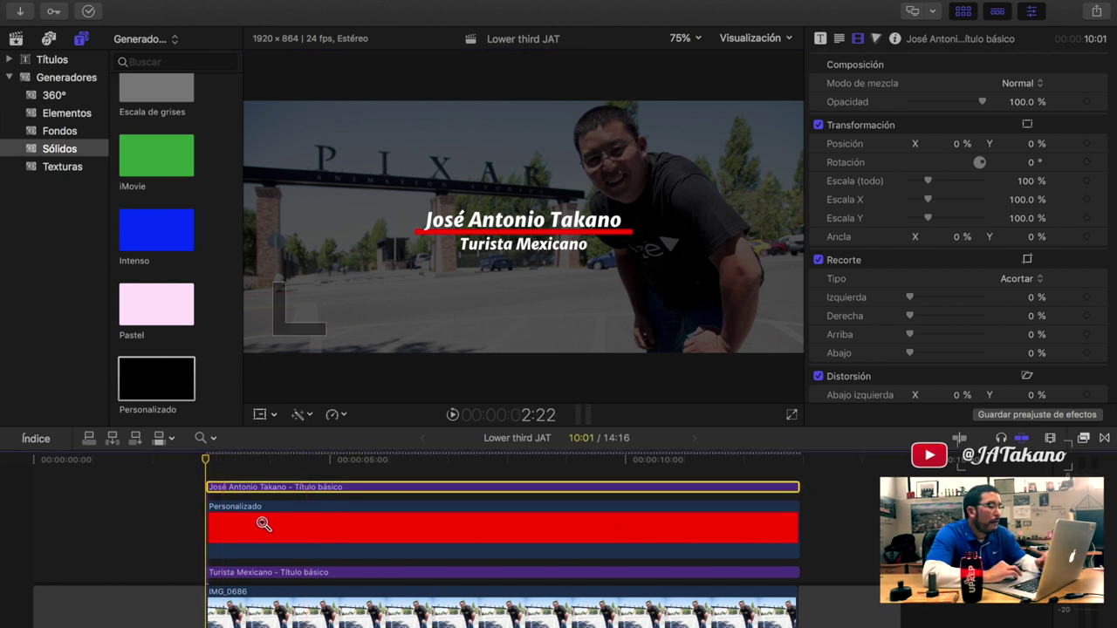
pyautogui.press('a')
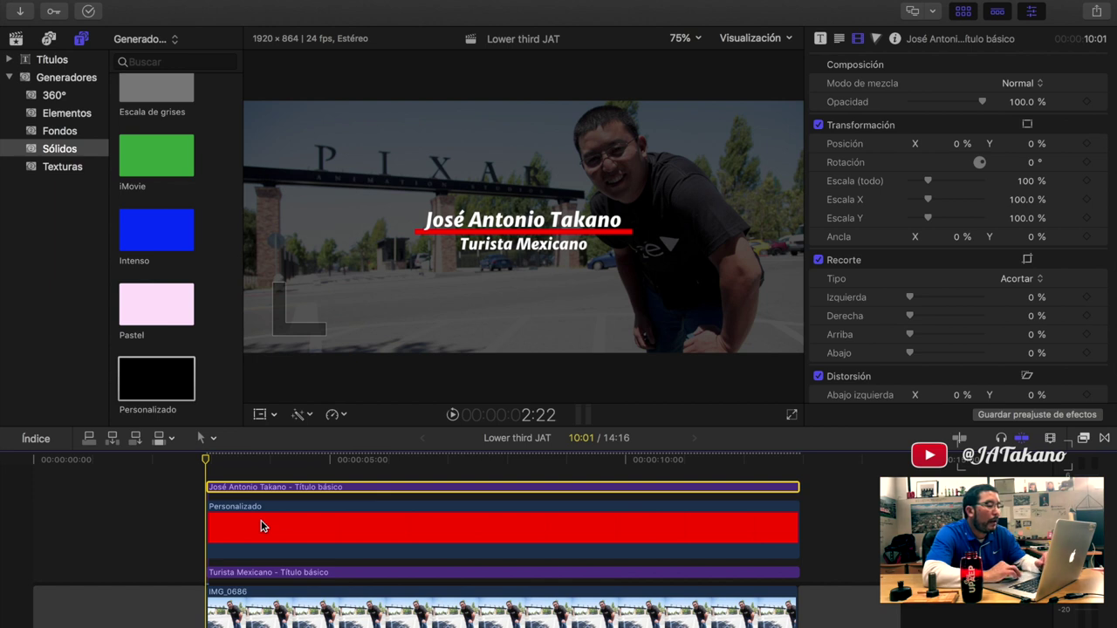
pyautogui.click(229, 536)
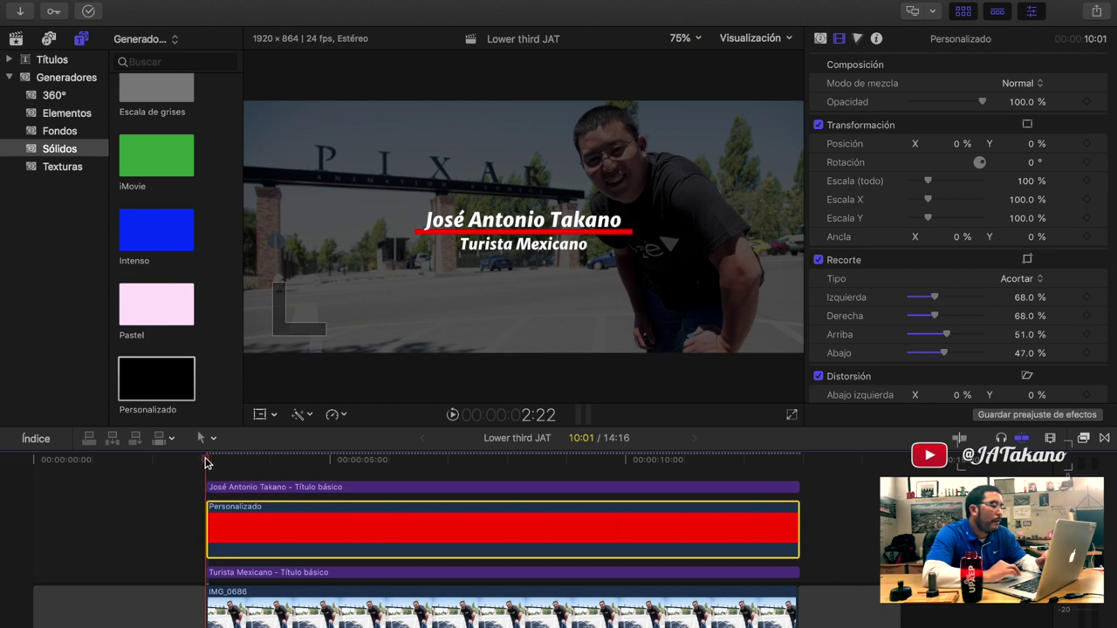
pyautogui.moveTo(205, 462); pyautogui.dragTo(214, 464)
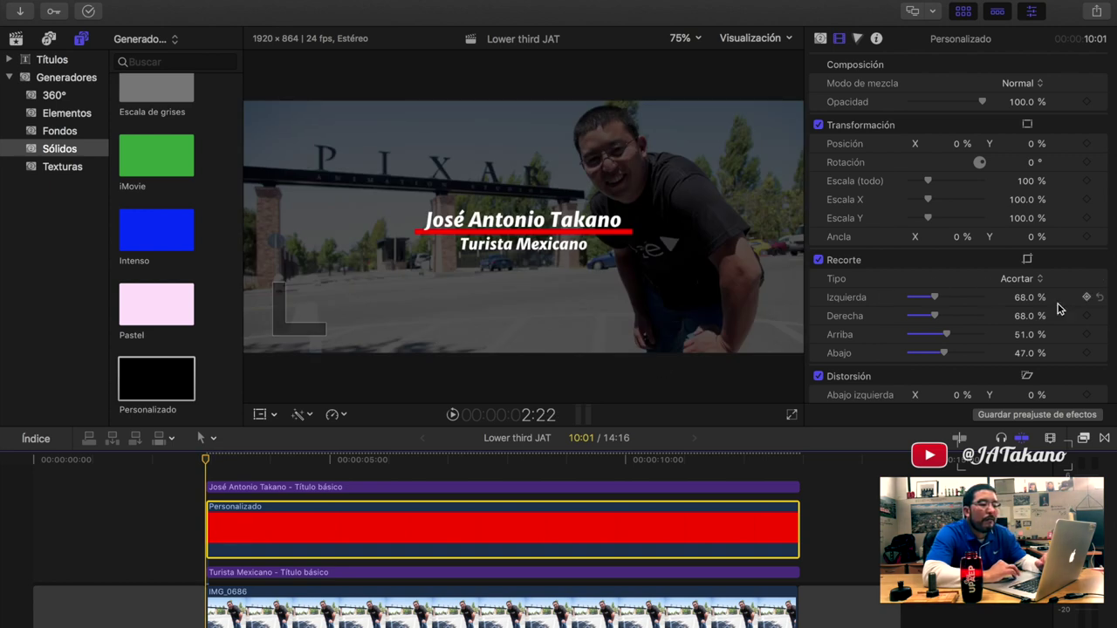
# - Keyframe the Izquierda and Derecha crop values at 68% on that frame
pyautogui.scroll(-2, 1056, 309)
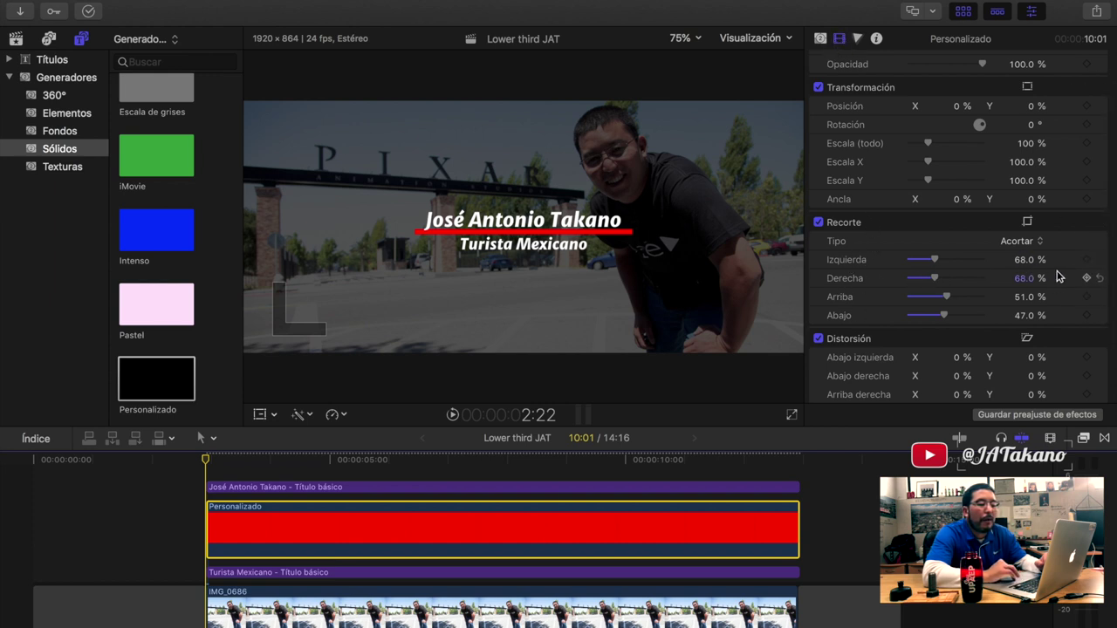
pyautogui.click(1086, 260)
pyautogui.click(1087, 278)
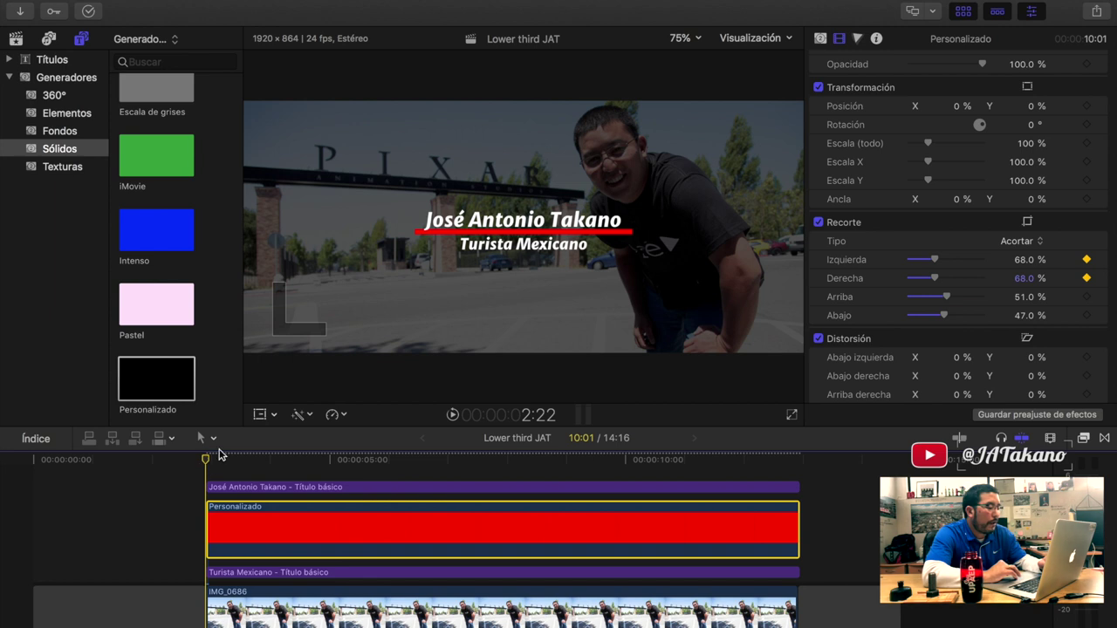
# - Zoom into the timeline's start and step the playhead to a frame just after the clip start
pyautogui.press('Left')
pyautogui.press('Right')
pyautogui.press('Left')
pyautogui.press('Right')
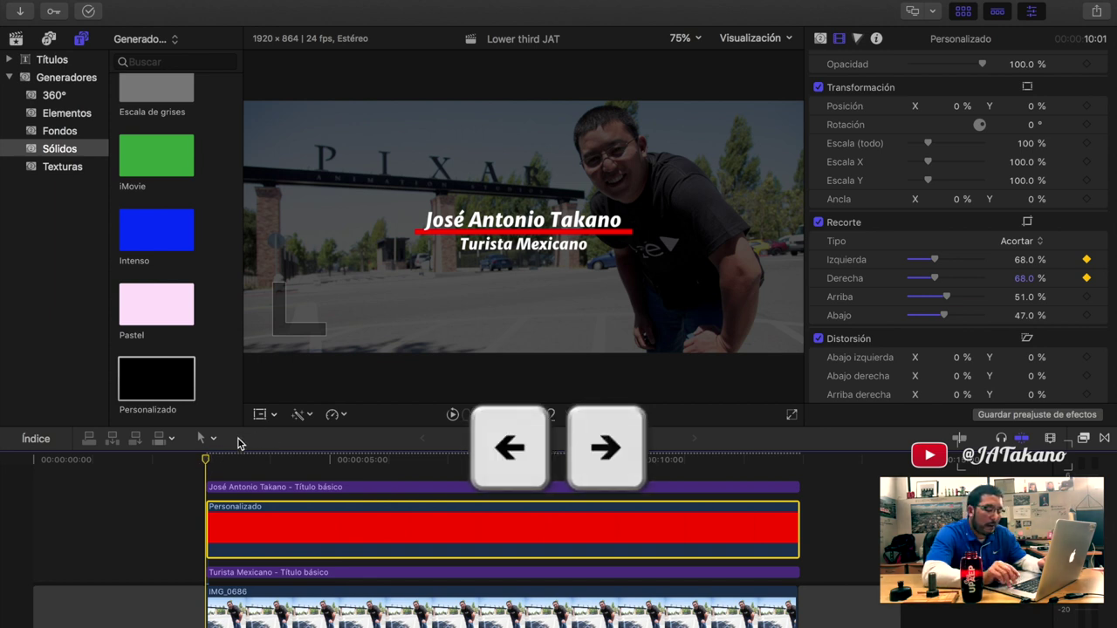
pyautogui.press('Left')
pyautogui.press('Right')
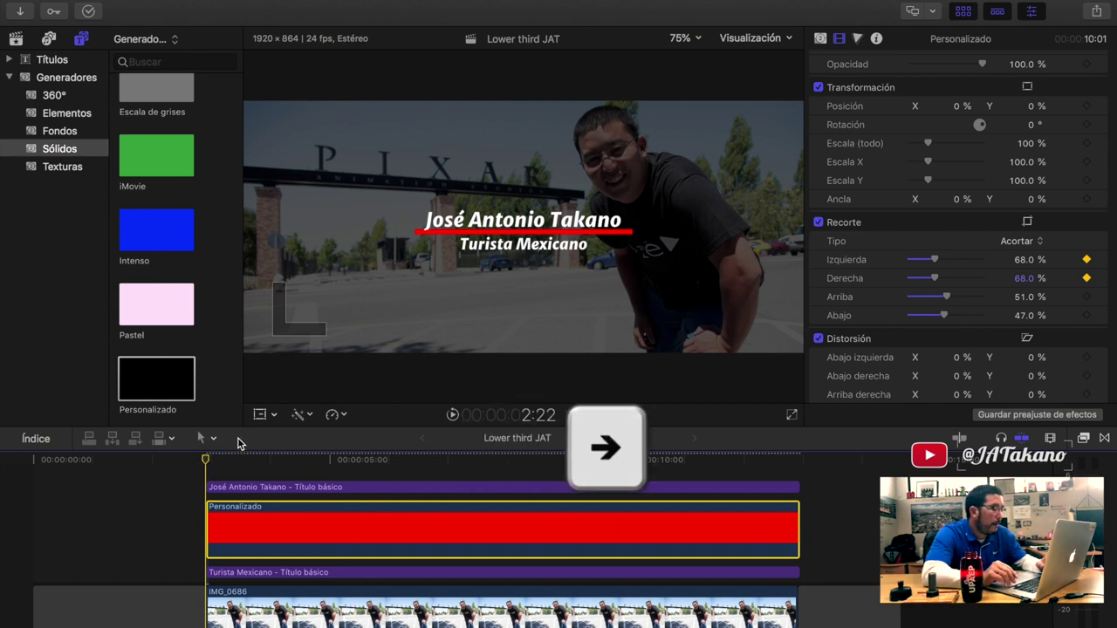
pyautogui.press('Right')
pyautogui.press('Right')
pyautogui.press('Right')
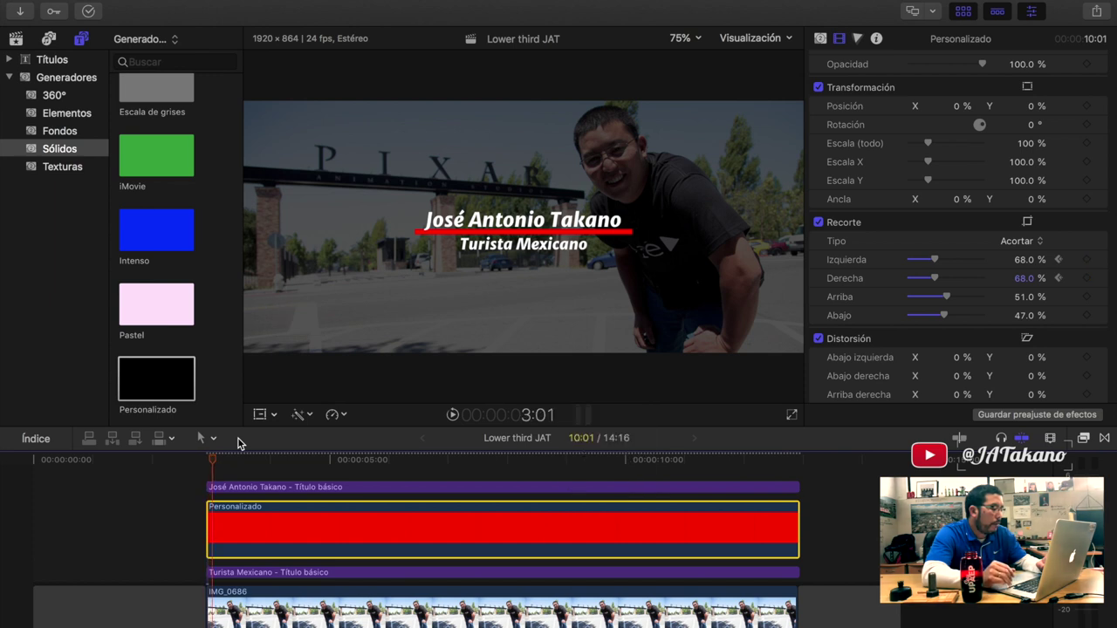
pyautogui.press('Right')
pyautogui.press('Right')
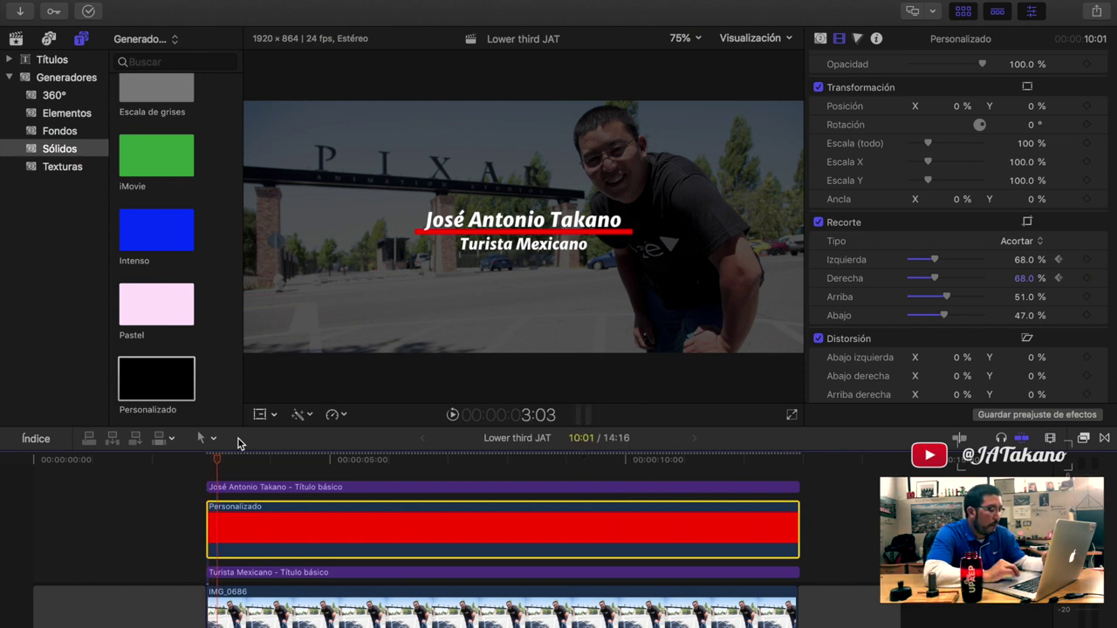
pyautogui.press('z')
pyautogui.click(196, 486)
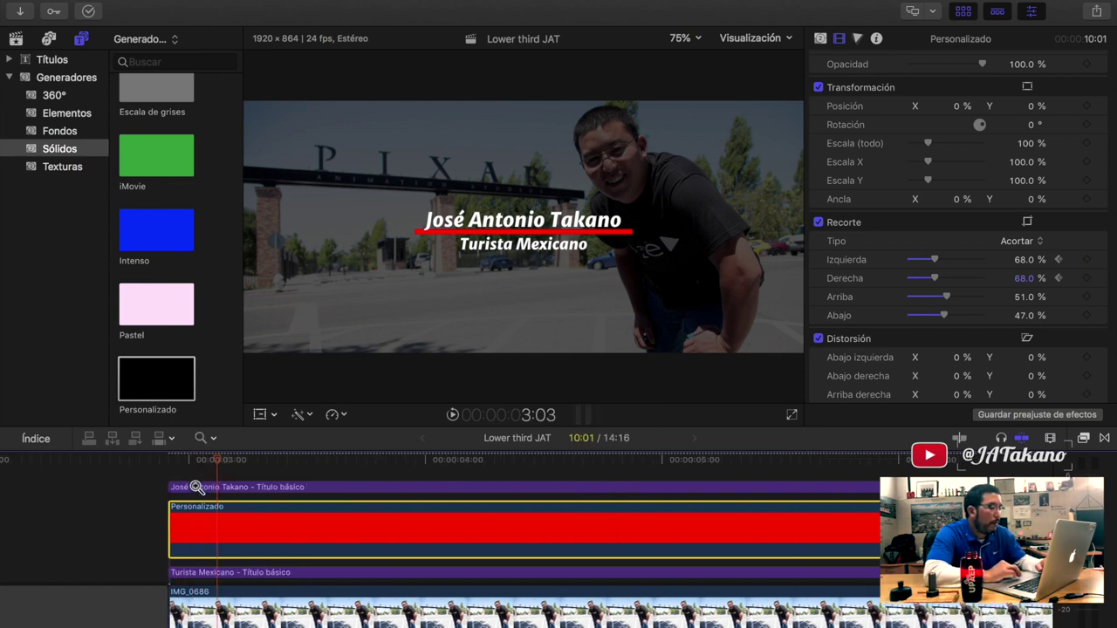
pyautogui.click(196, 486)
pyautogui.hscroll(-3, 196, 487)
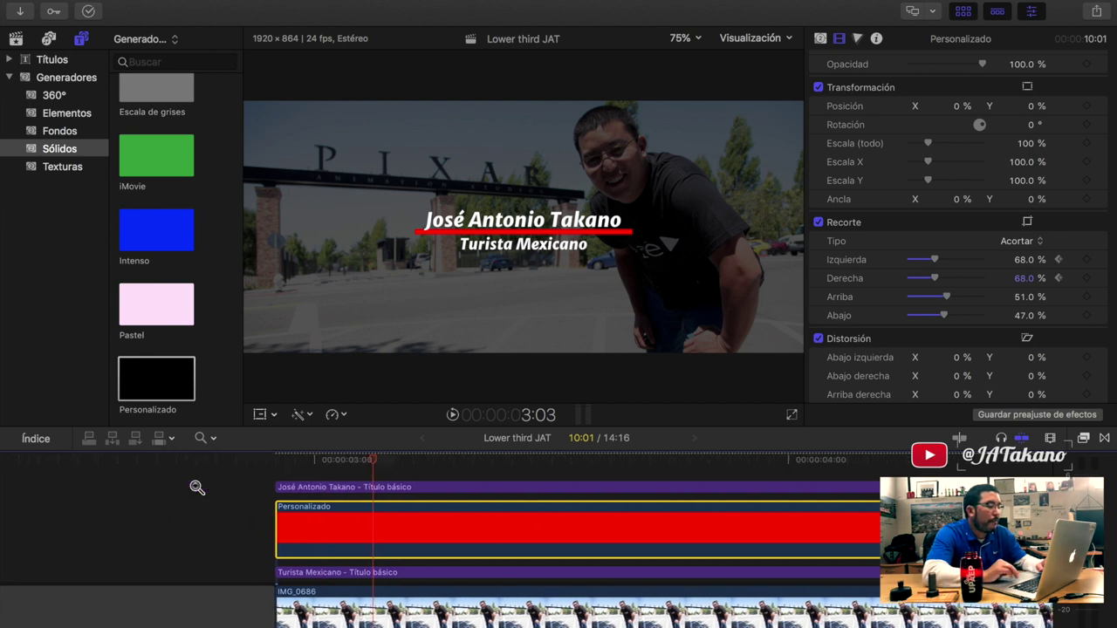
pyautogui.press('Left')
pyautogui.press('Left')
pyautogui.press('Left')
pyautogui.press('Right')
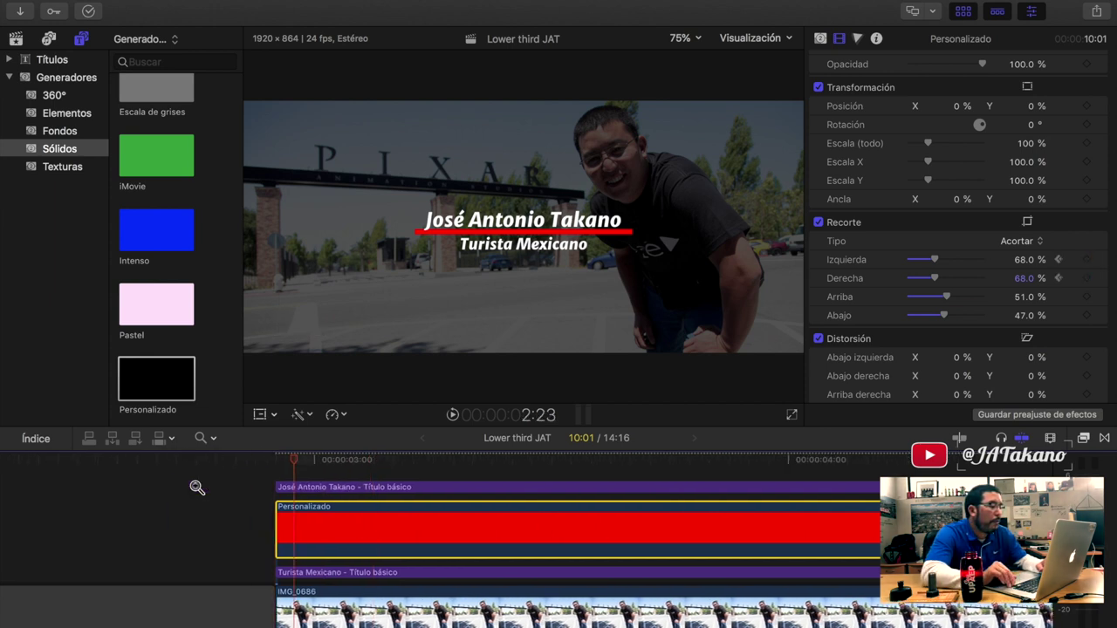
pyautogui.press('Right')
pyautogui.press('Right')
pyautogui.press('Right')
pyautogui.press('Right')
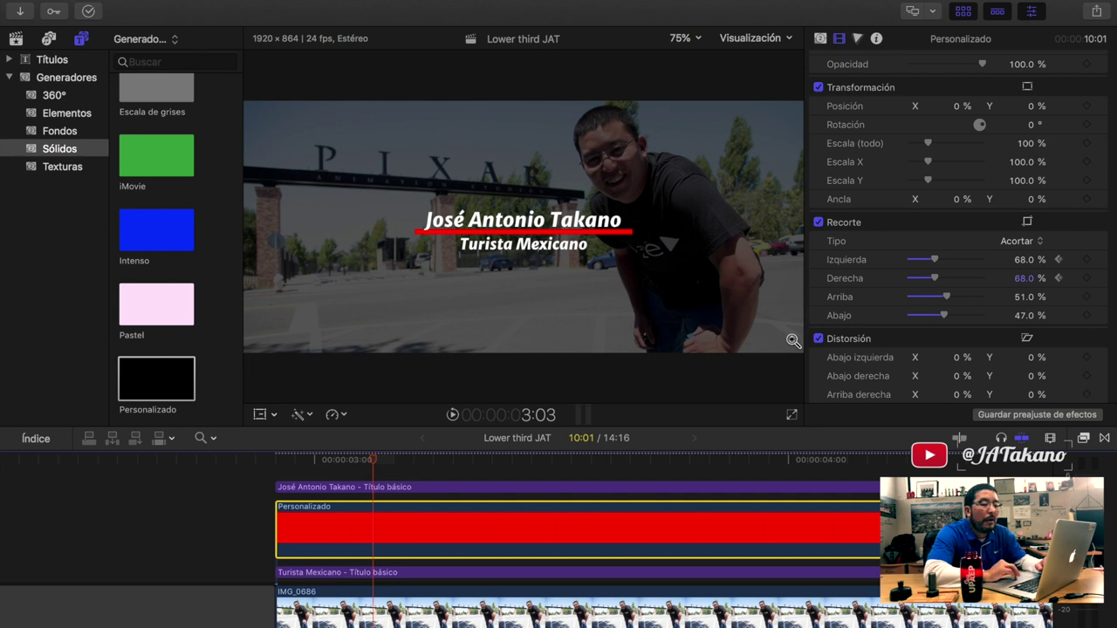
# - Add a second left and right crop keyframe pair at 68% at 3:03, then return to the bar's start
pyautogui.click(1086, 259)
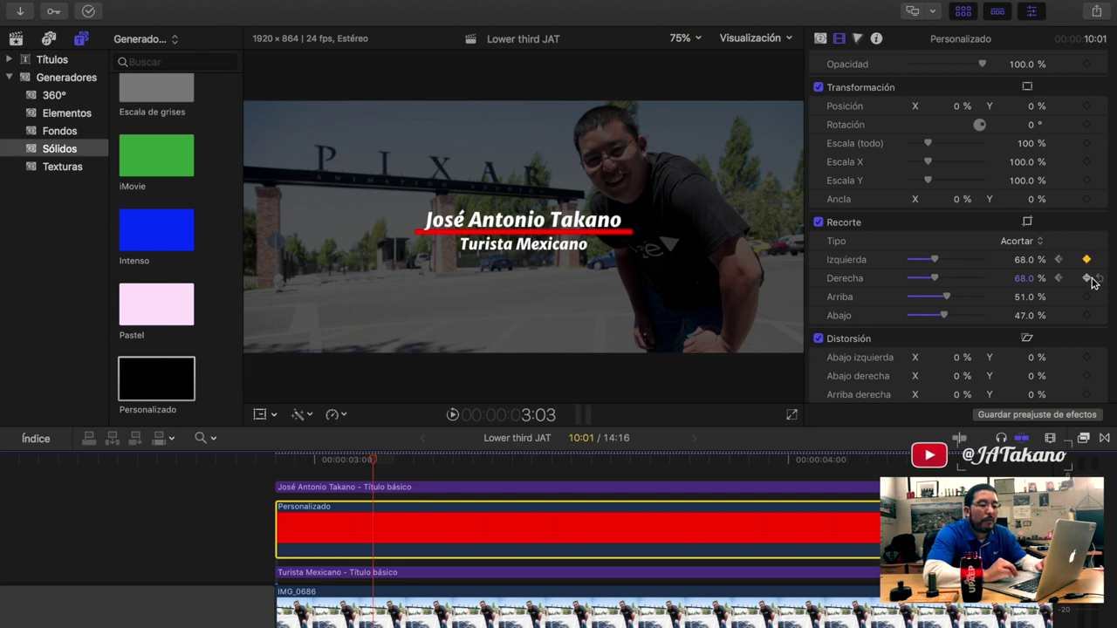
pyautogui.click(1088, 278)
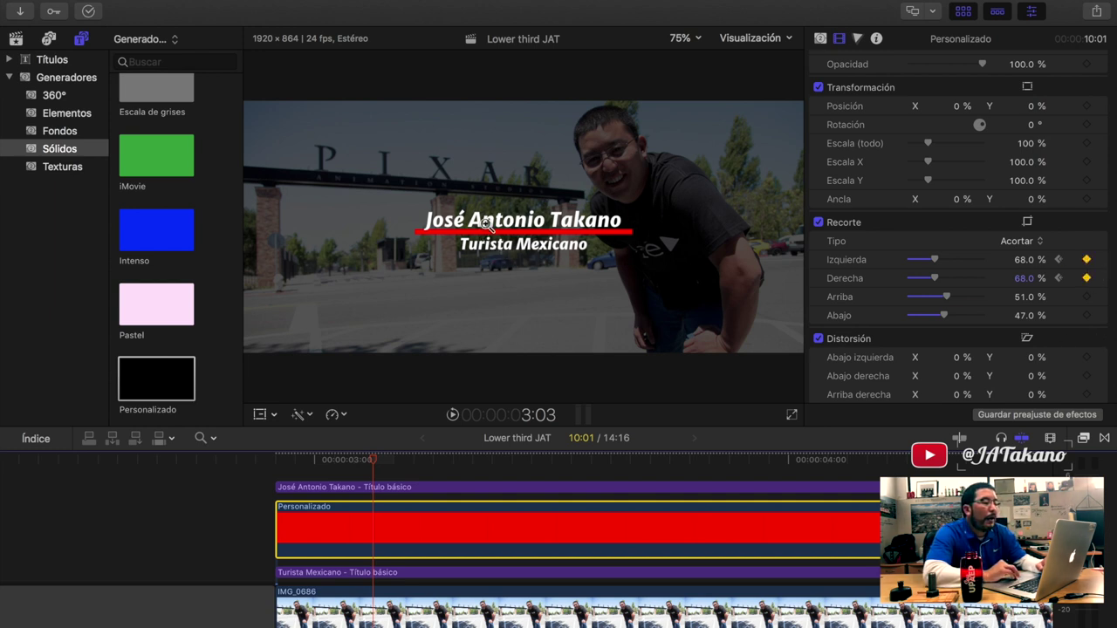
pyautogui.click(276, 460)
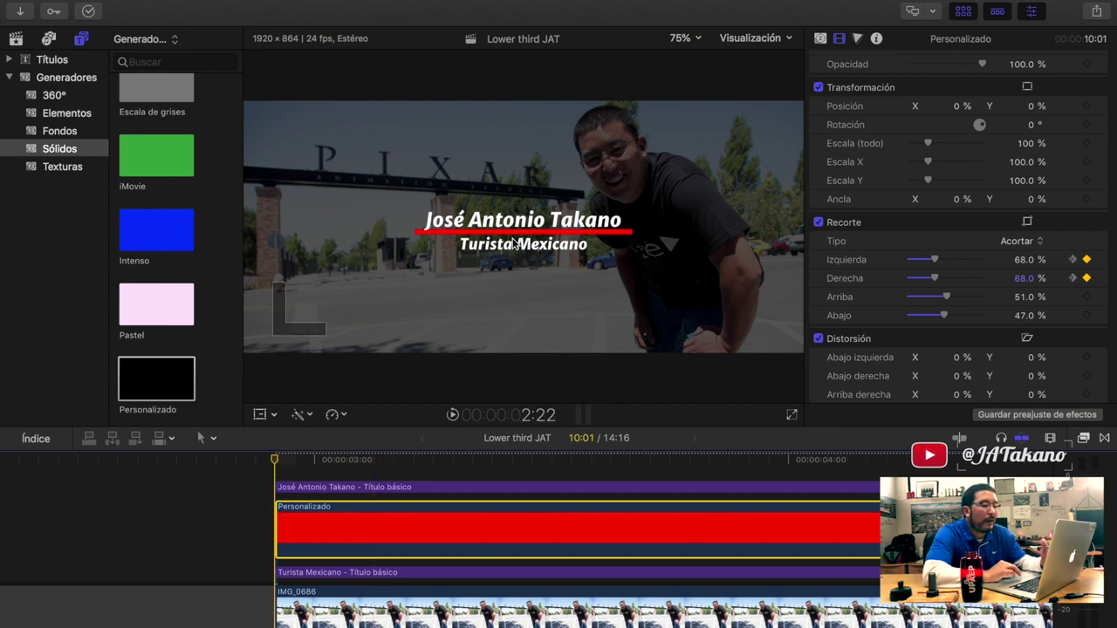
pyautogui.click(1024, 260)
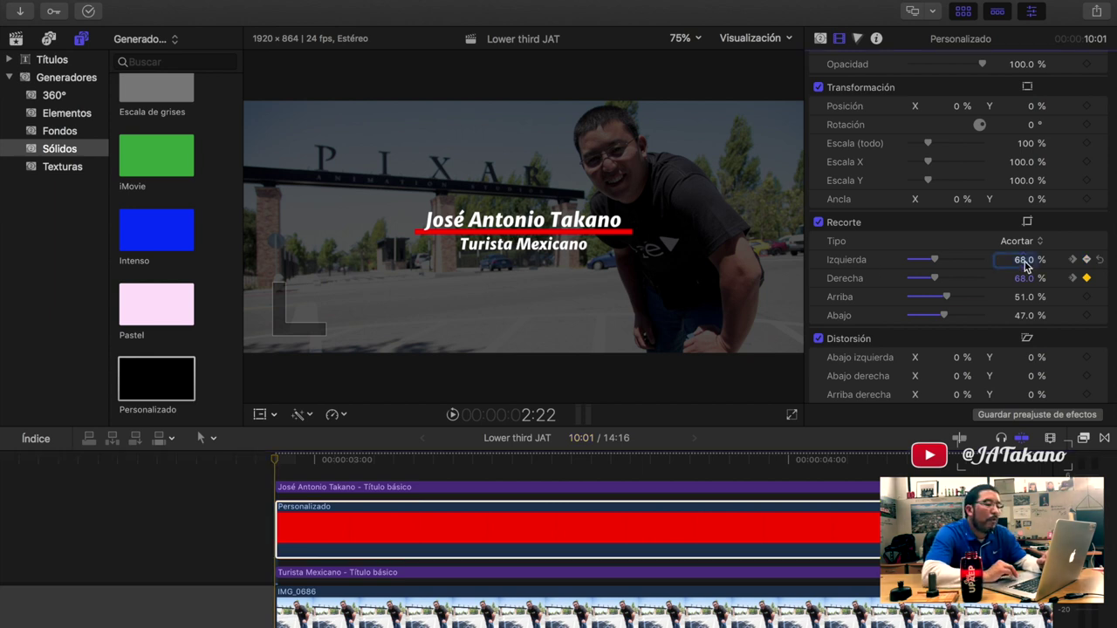
# - Turn on Mostrar horizonte from the viewer's Visualización menu to show centre guides
pyautogui.click(750, 39)
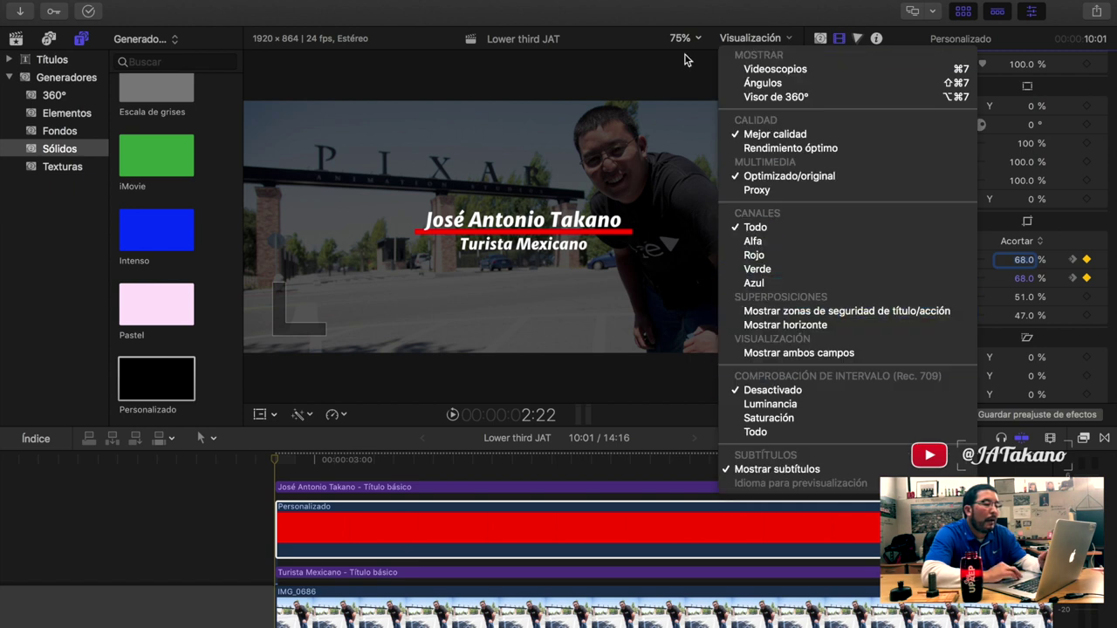
pyautogui.click(733, 39)
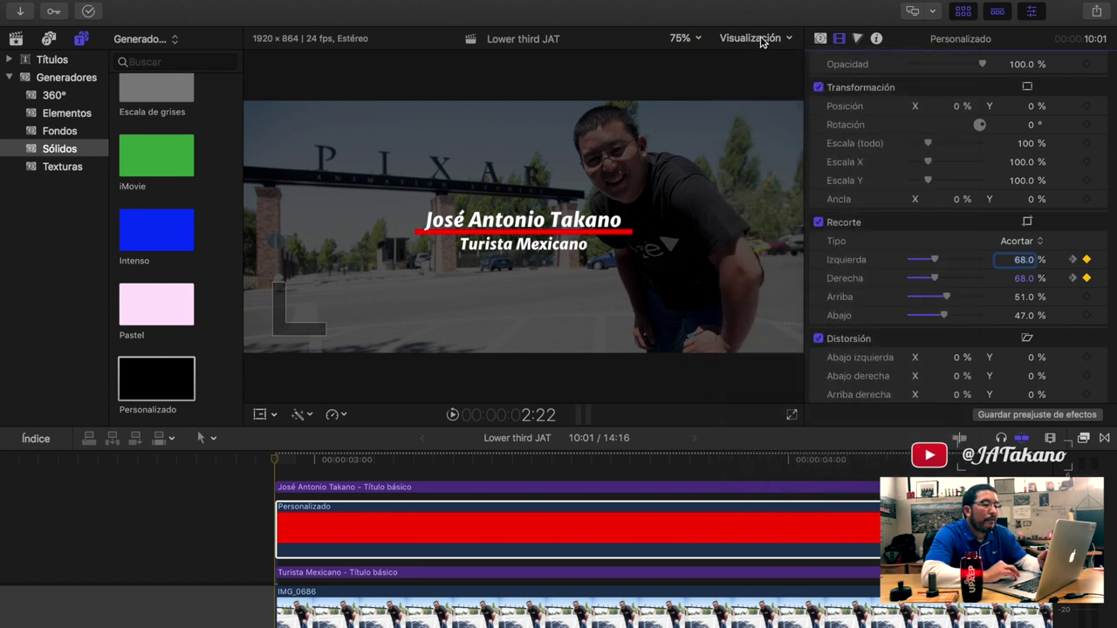
pyautogui.click(762, 40)
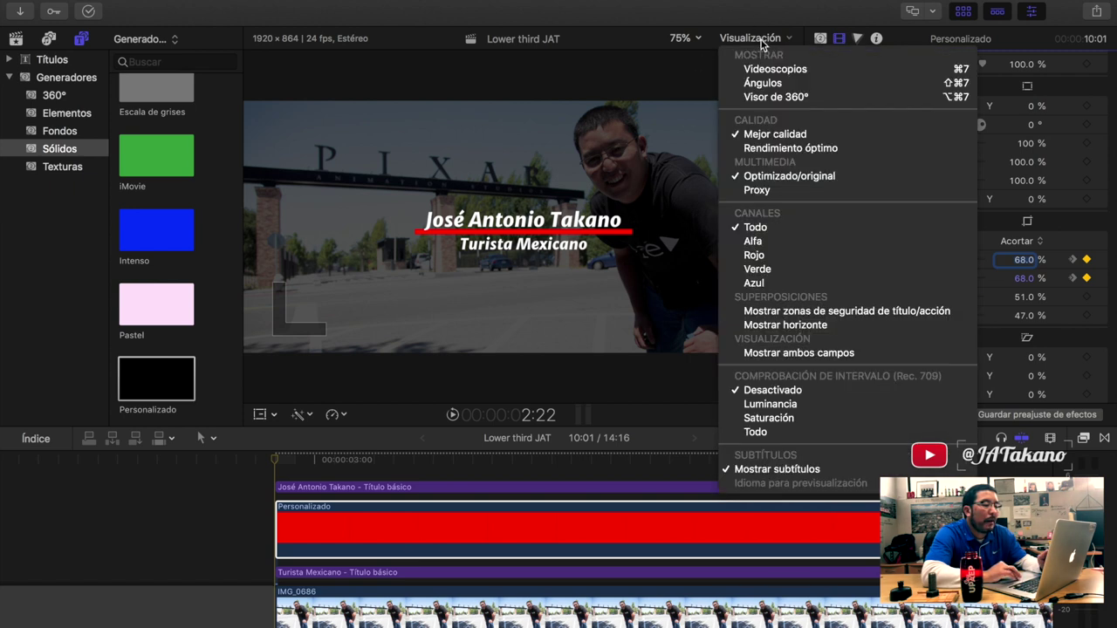
pyautogui.click(772, 328)
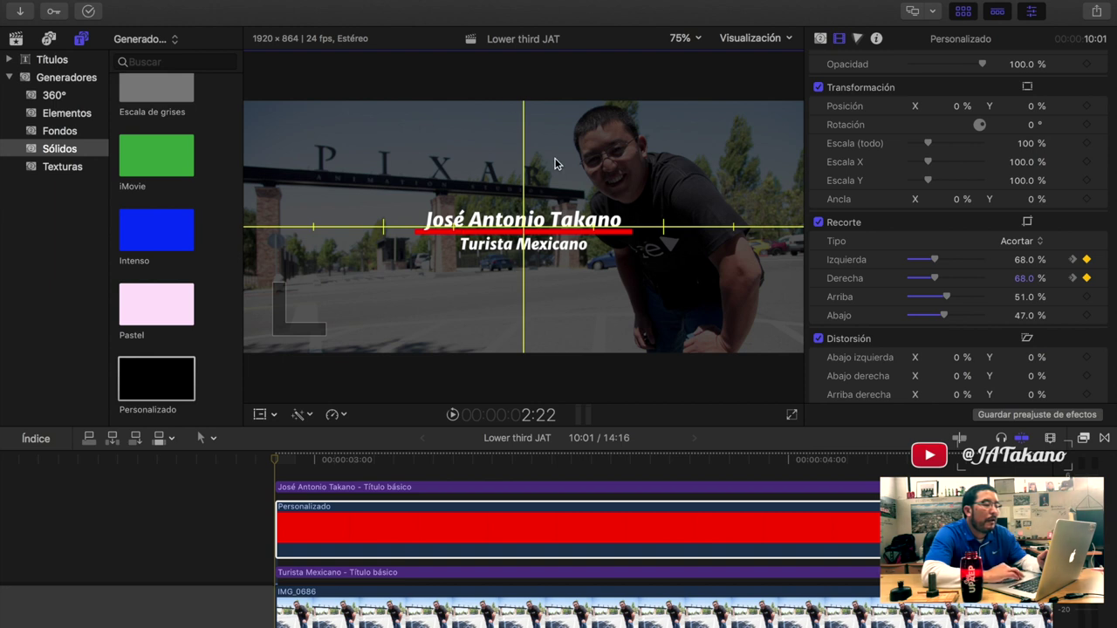
# - Raise the left and right crop to 111% while zooming the viewer in on the bar
pyautogui.click(1026, 260)
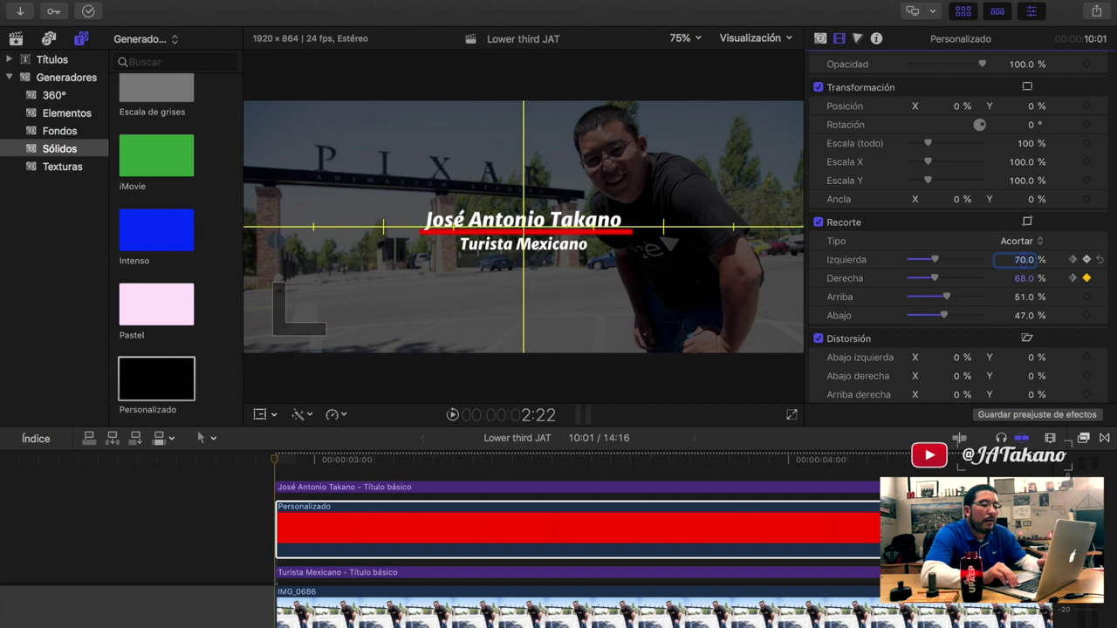
pyautogui.moveTo(1021, 259); pyautogui.dragTo(1042, 259)
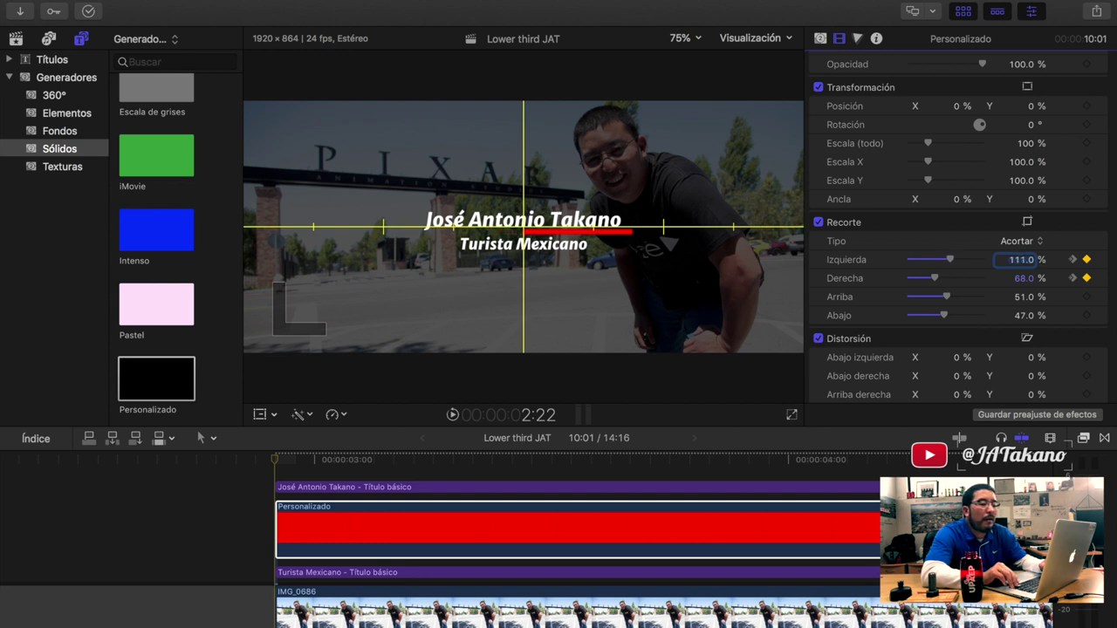
pyautogui.press('Return')
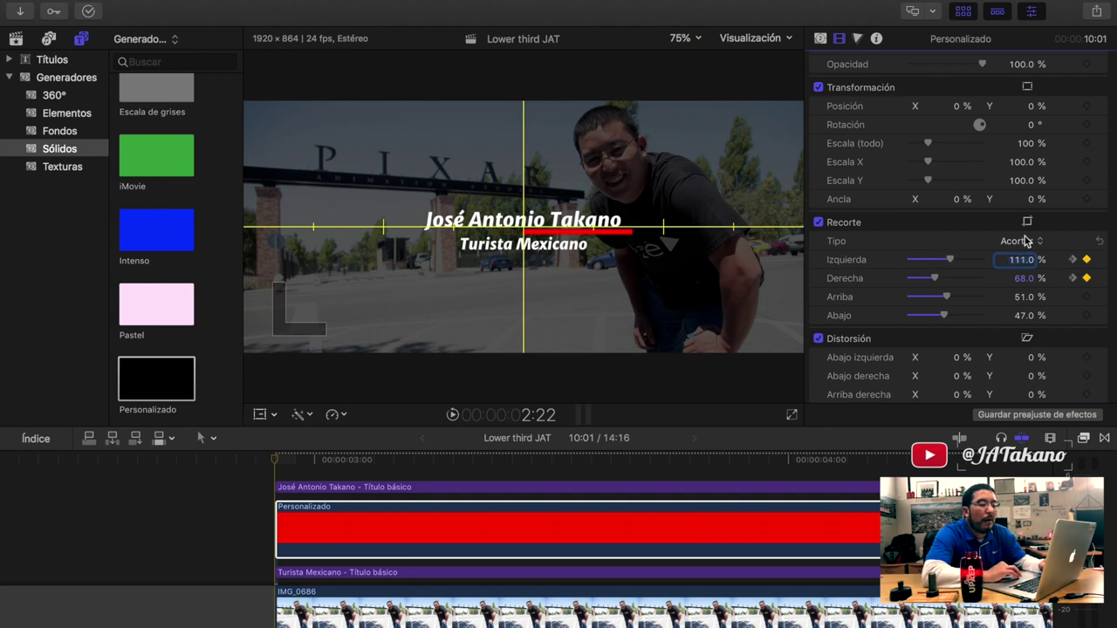
pyautogui.click(1030, 274)
pyautogui.press('super+equal')
pyautogui.write('110')
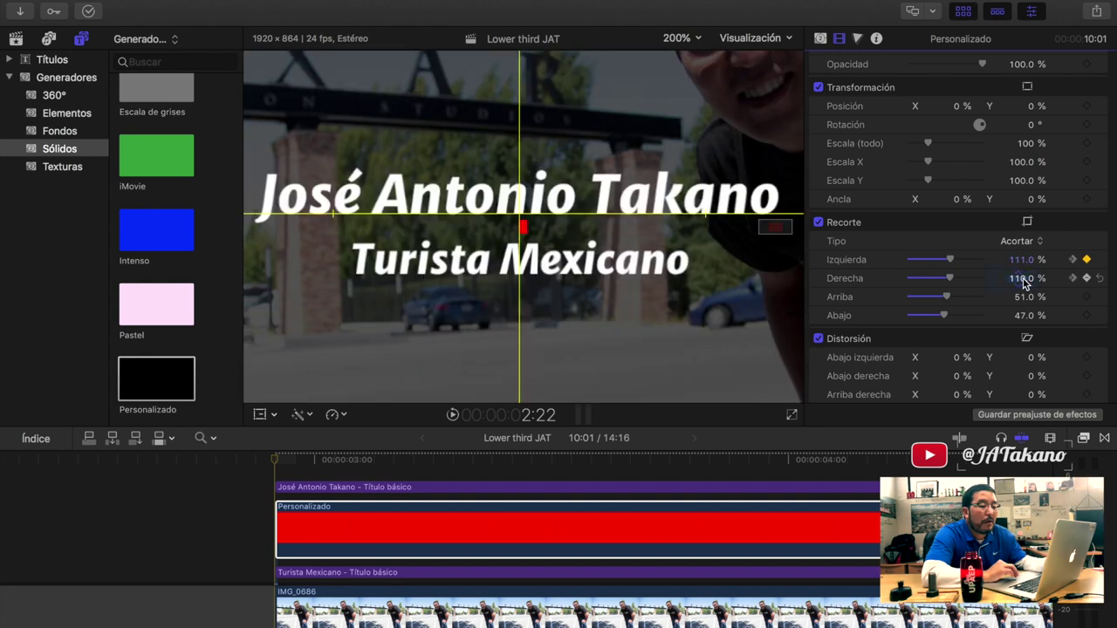
pyautogui.write('111')
pyautogui.press('Return')
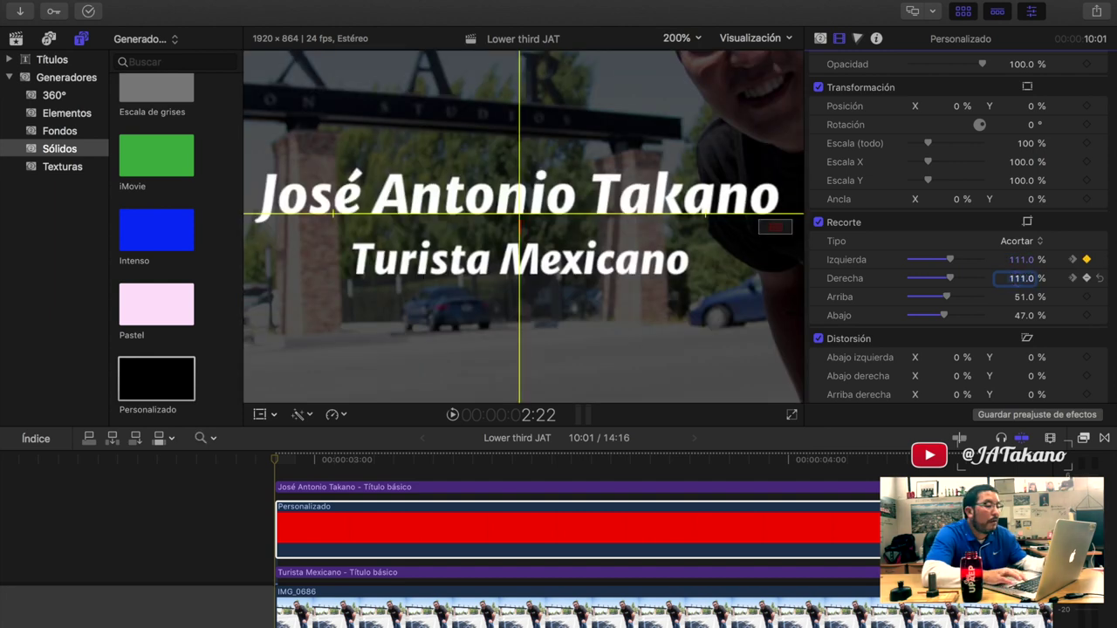
pyautogui.click(533, 209)
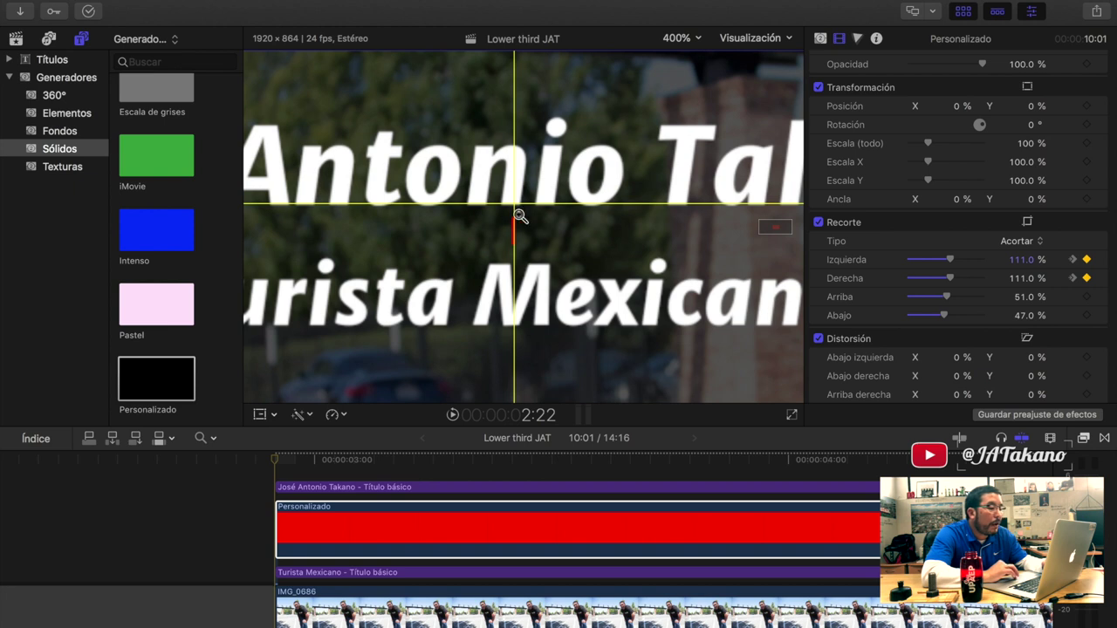
# - Set both Izquierda and Derecha crop to 112% so the red bar disappears
pyautogui.click(1022, 259)
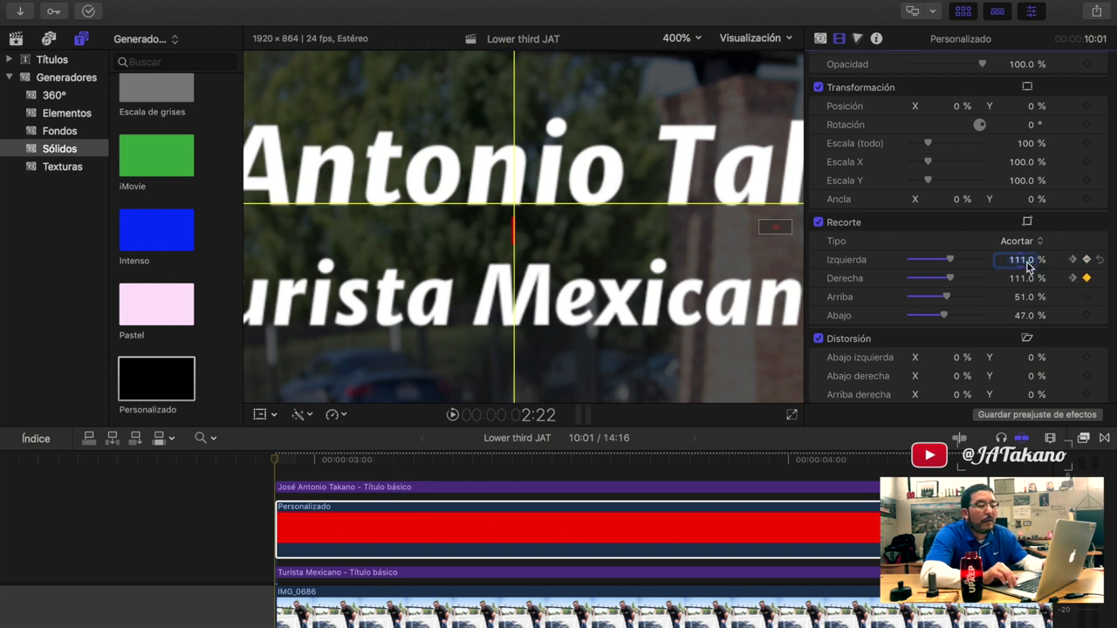
pyautogui.write('112')
pyautogui.click(1021, 277)
pyautogui.write('112')
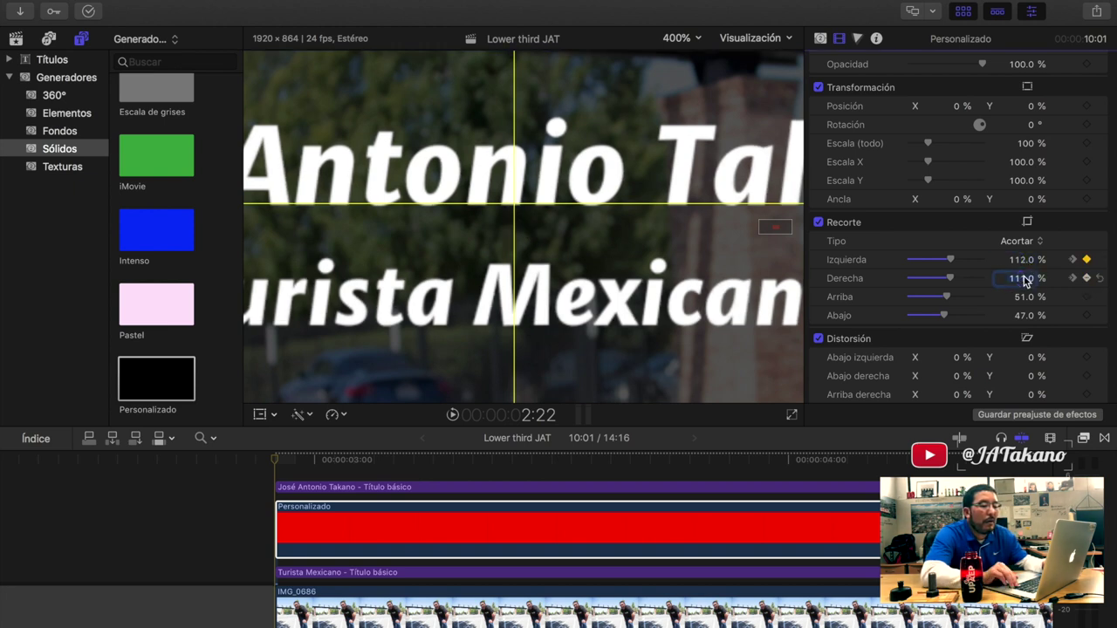
pyautogui.press('Return')
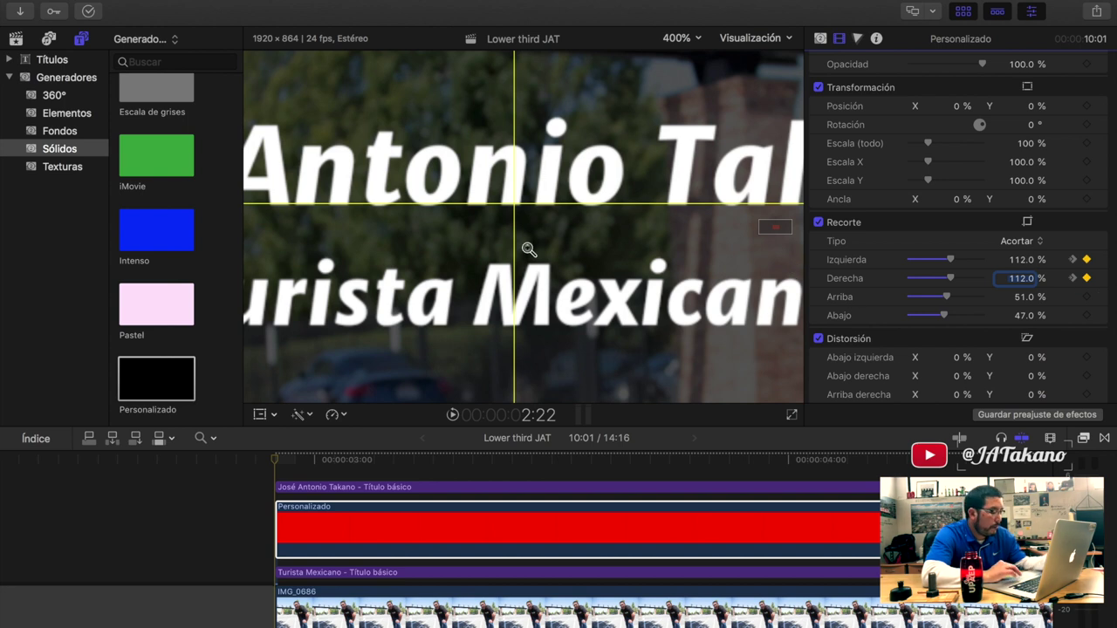
pyautogui.keyDown('alt'); pyautogui.click(529, 250); pyautogui.keyUp('alt')
# - Fit the viewer to Ajustar and turn off the Mostrar horizonte guides
pyautogui.click(683, 37)
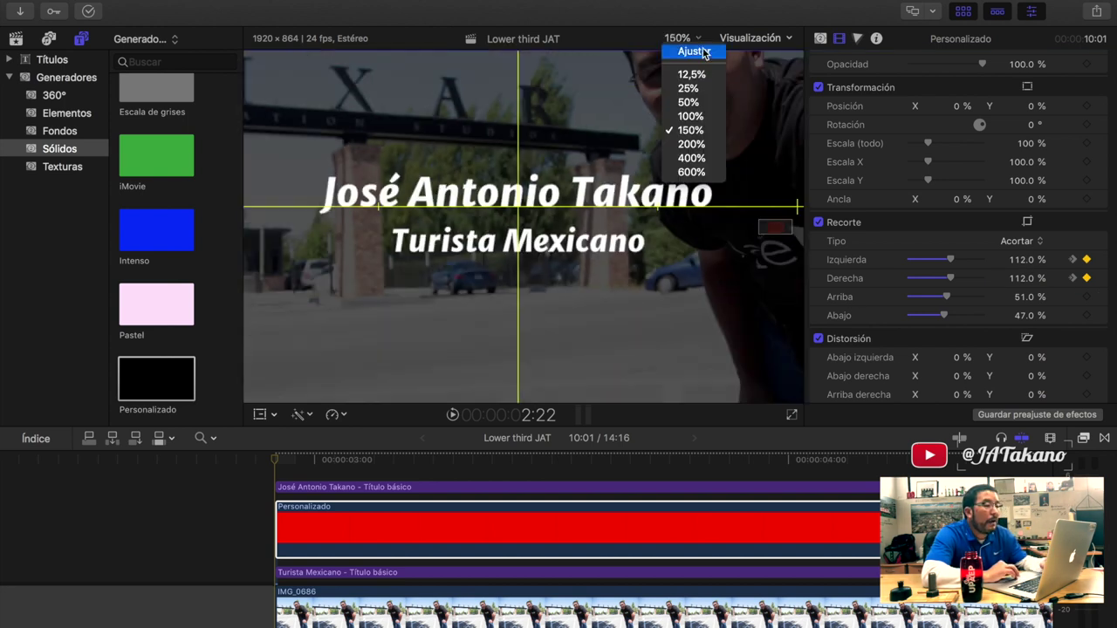
pyautogui.click(705, 44)
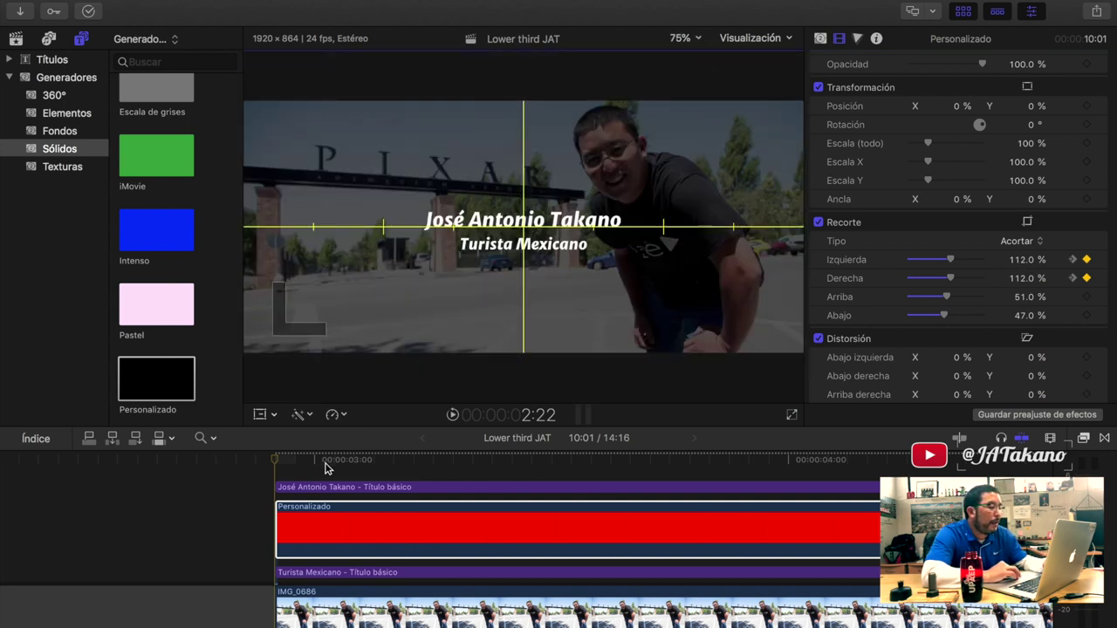
pyautogui.click(755, 39)
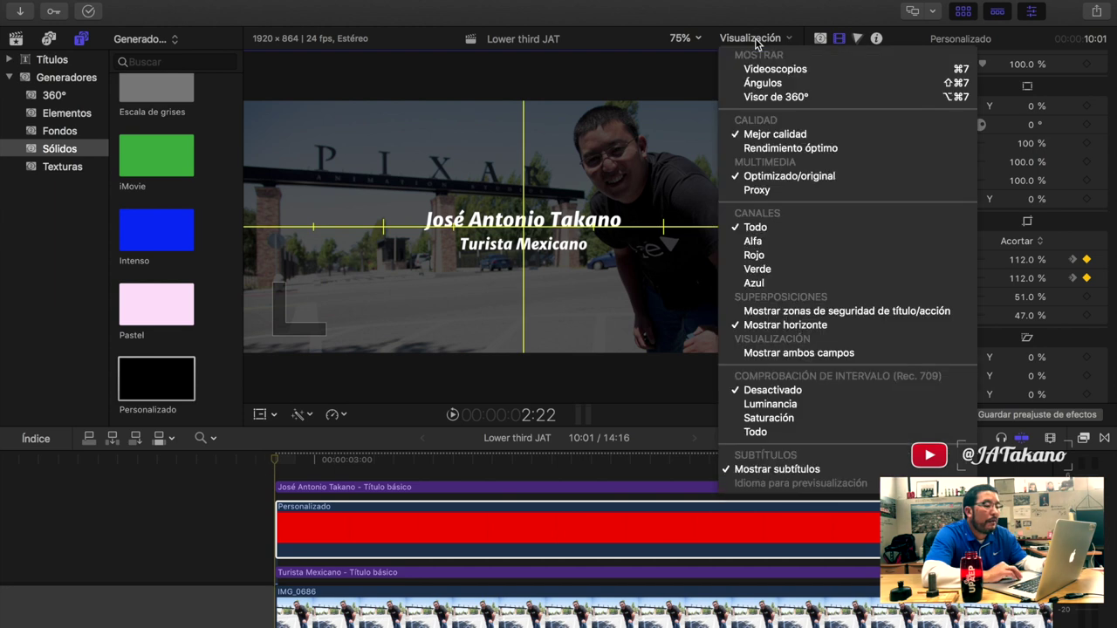
pyautogui.click(890, 322)
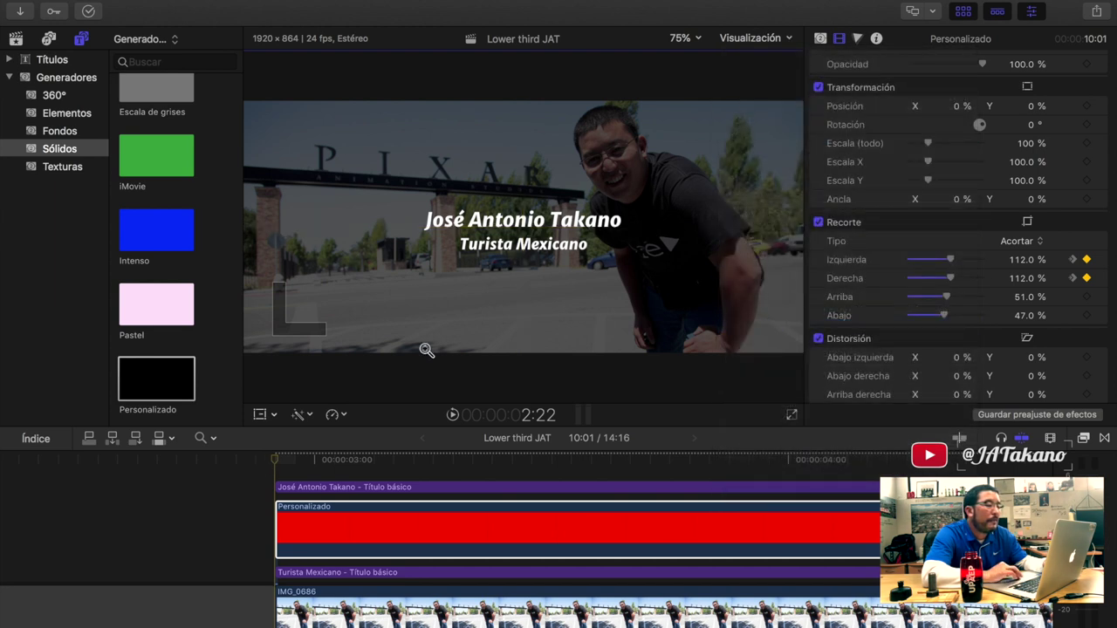
# - Play back the lower-third animation from just before it starts
pyautogui.click(255, 459)
pyautogui.press('space')
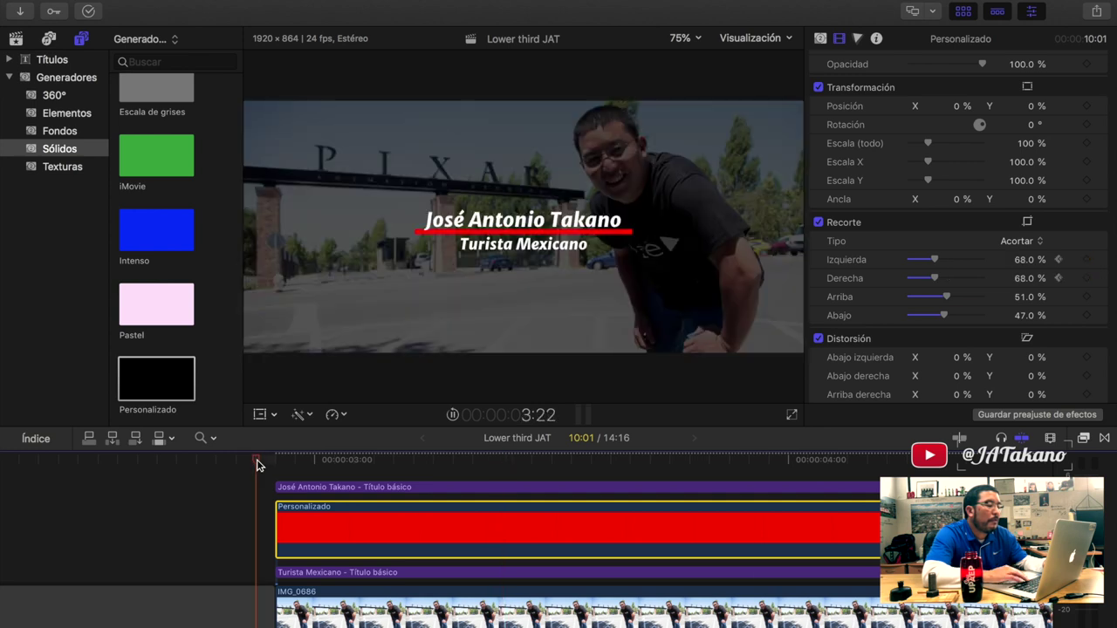
pyautogui.press('space')
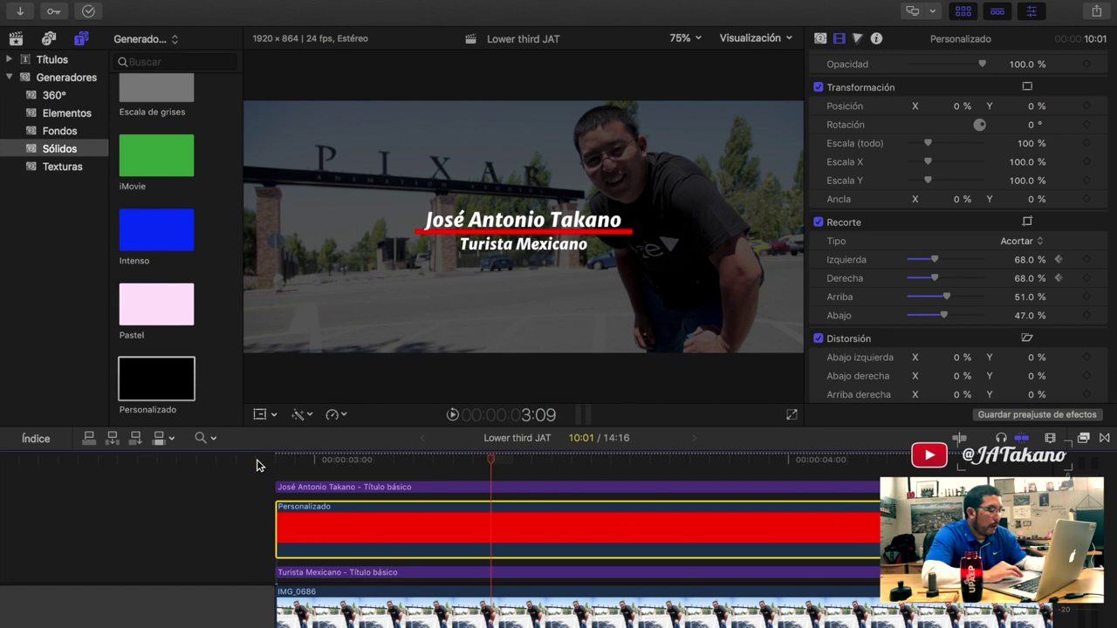
# - Extend IMG_0686's start earlier than the bar and title clips and preview it
pyautogui.press('a')
pyautogui.moveTo(279, 610); pyautogui.dragTo(139, 606)
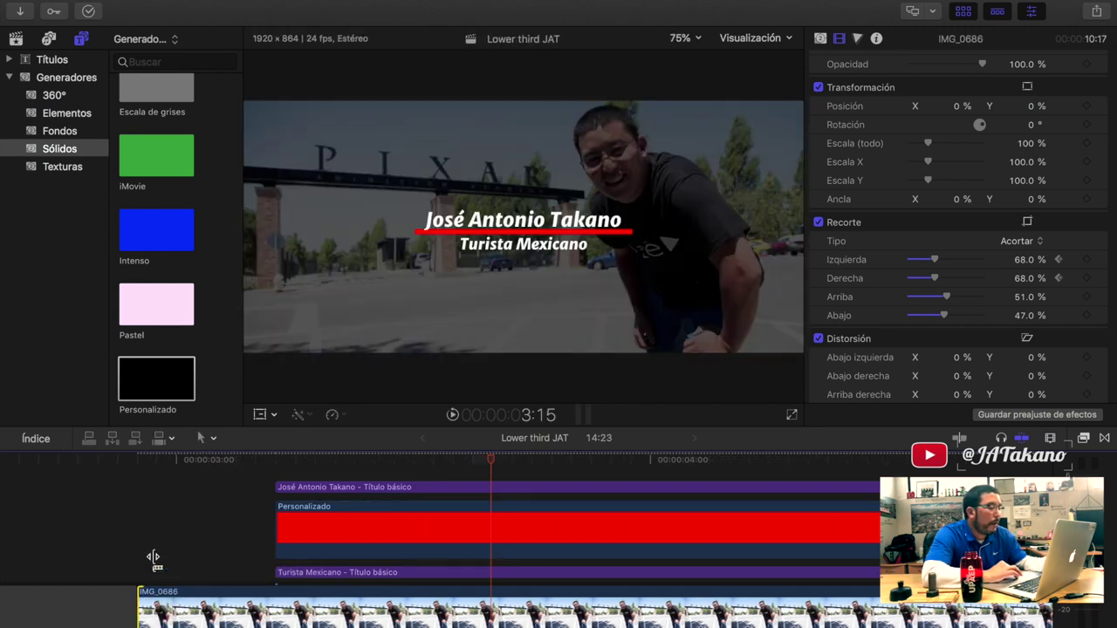
pyautogui.click(201, 459)
pyautogui.press('space')
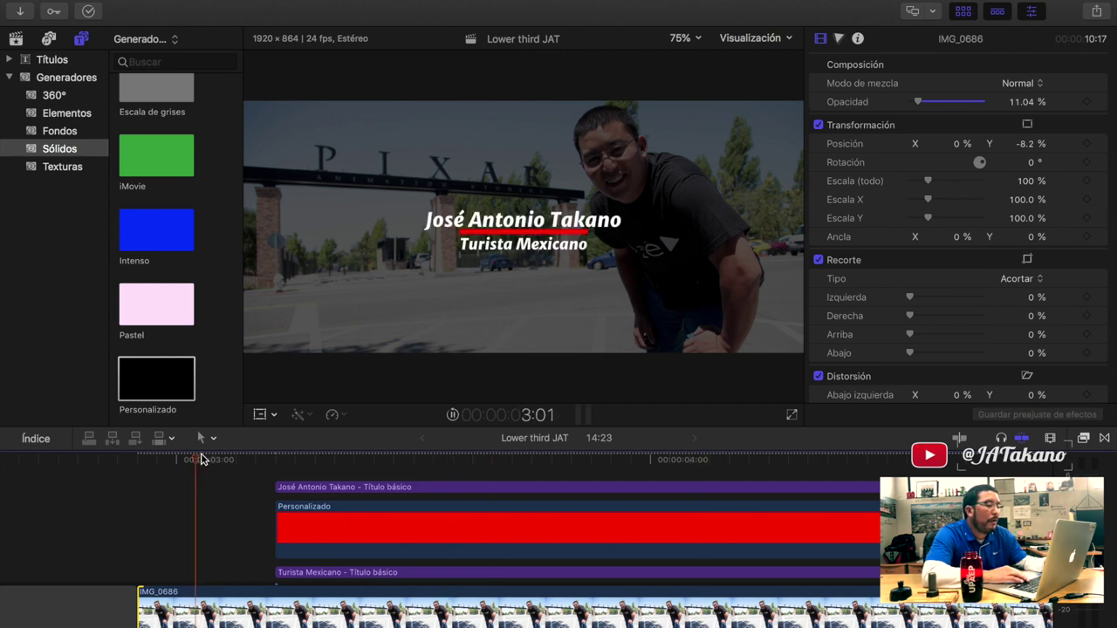
# - Replay the animation, then select the bar, subtitle and video clips and render them
pyautogui.click(200, 459)
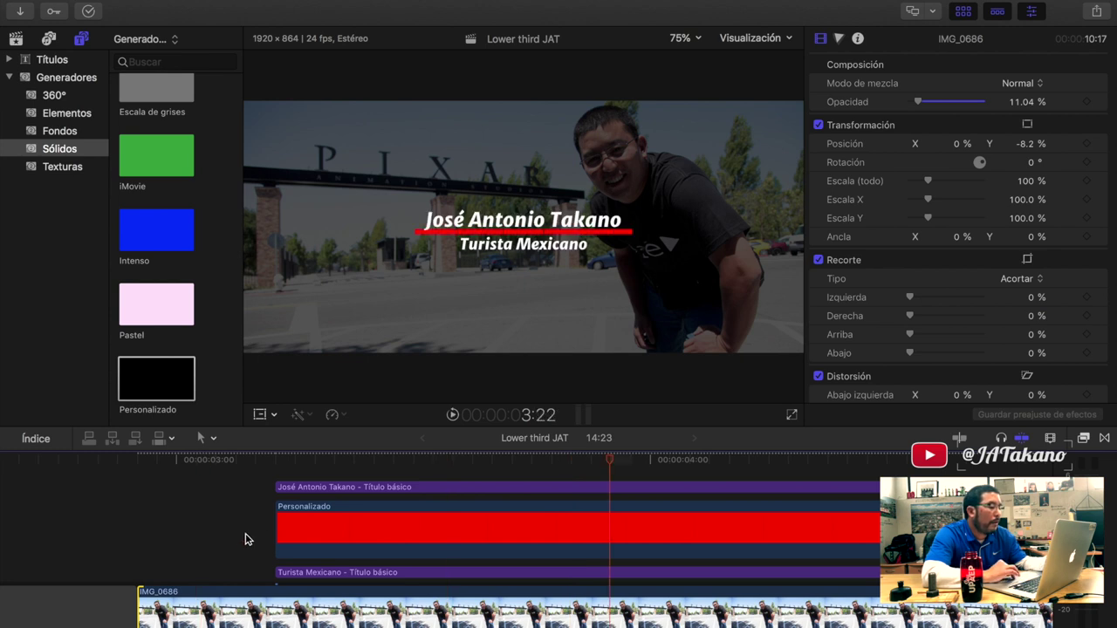
pyautogui.moveTo(245, 539); pyautogui.dragTo(305, 615)
pyautogui.hotkey('ctrl', 'r')
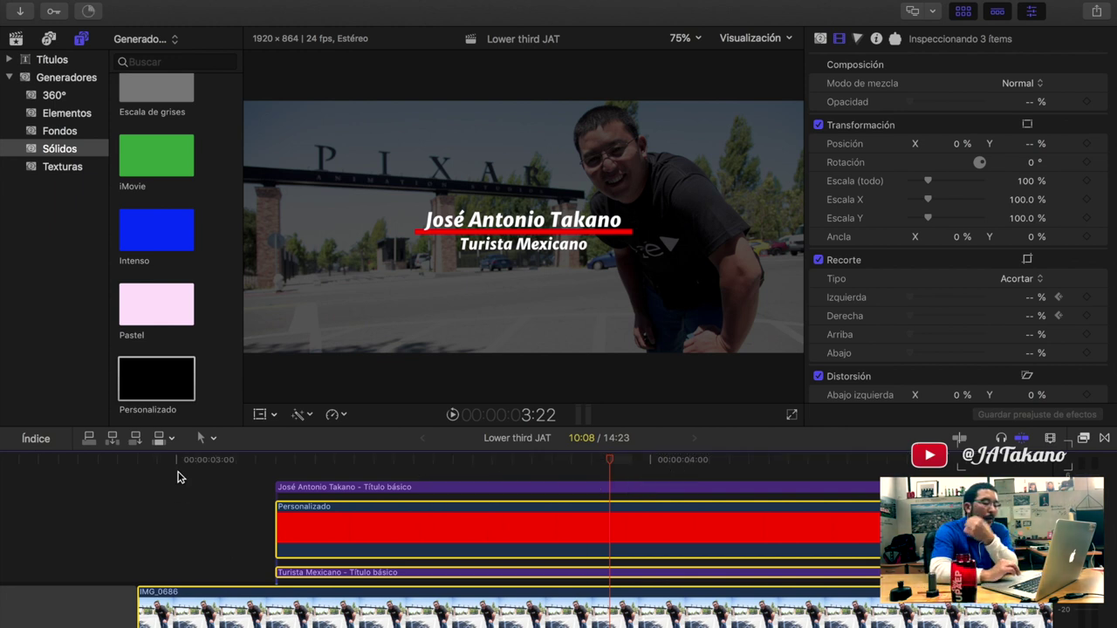
# - Play the lower-third animation from the clips' start to review it
pyautogui.click(140, 461)
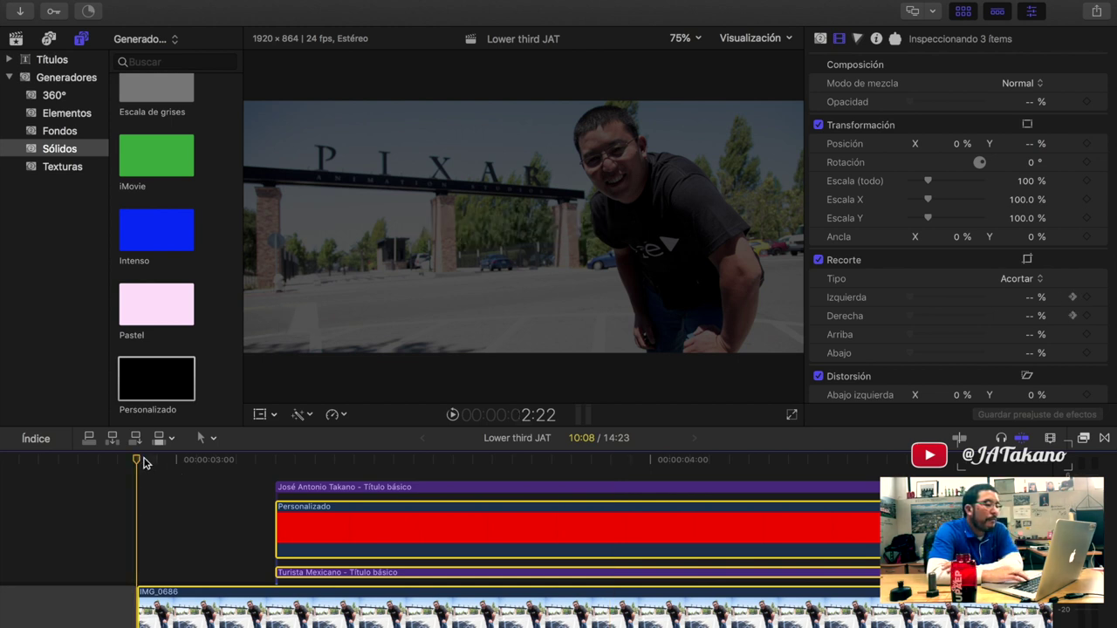
pyautogui.press('space')
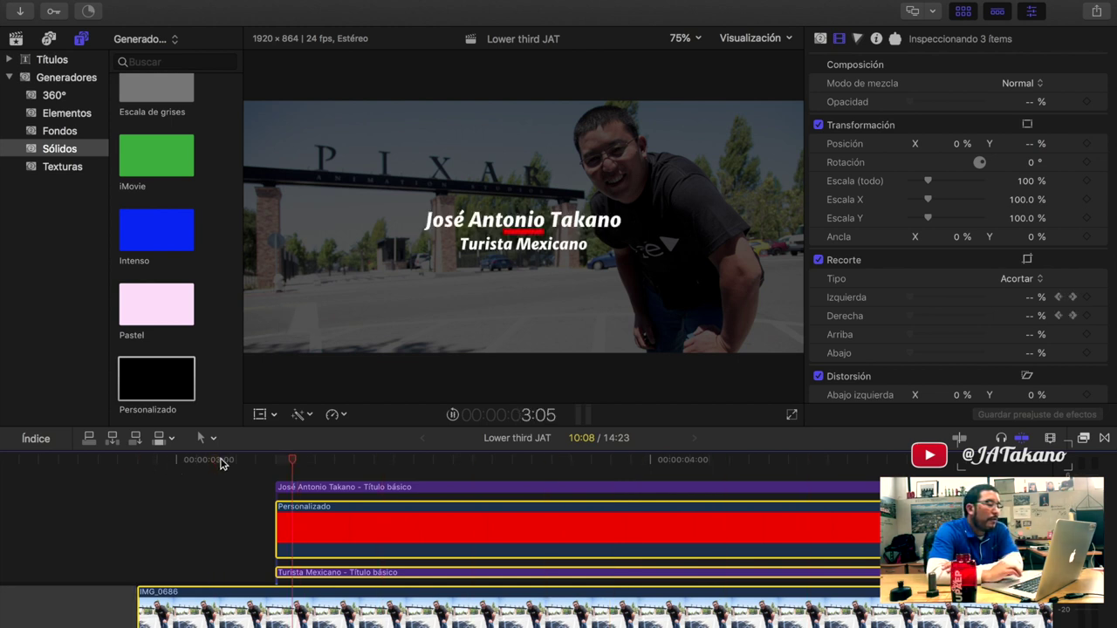
pyautogui.click(250, 461)
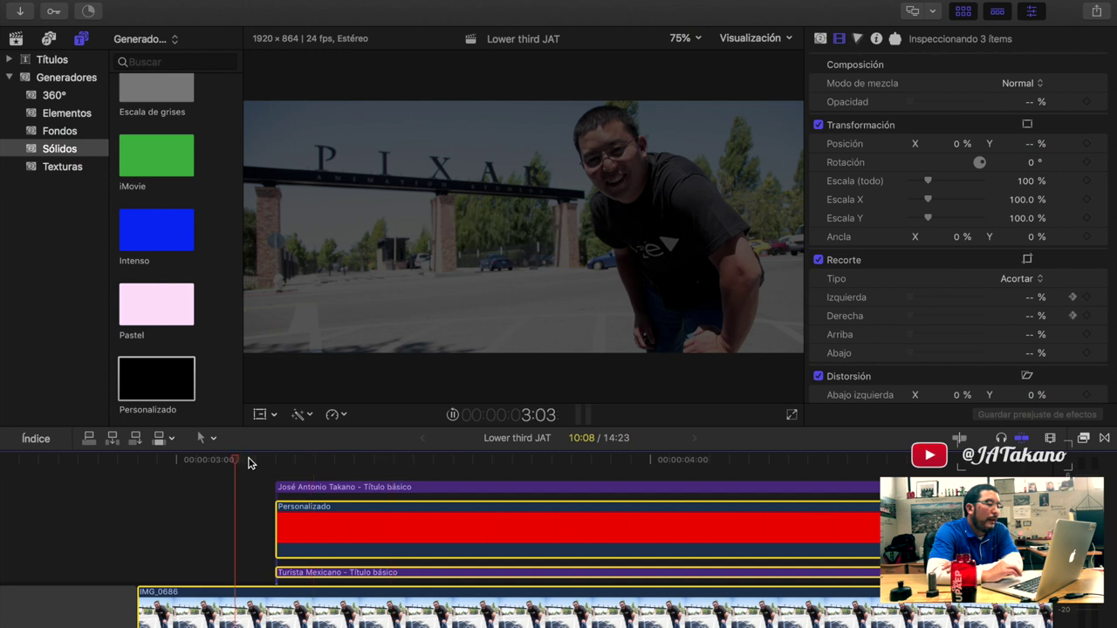
pyautogui.press('space')
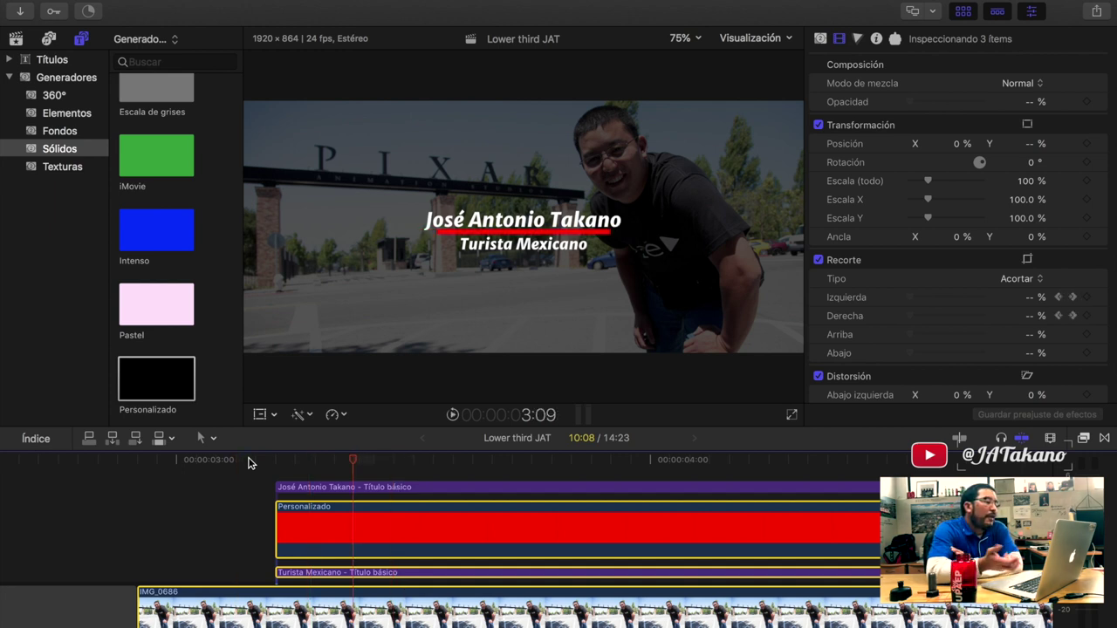
# - Find the frame where the red bar appears and move the name title 5 frames later, to 3:10
pyautogui.press('Right')
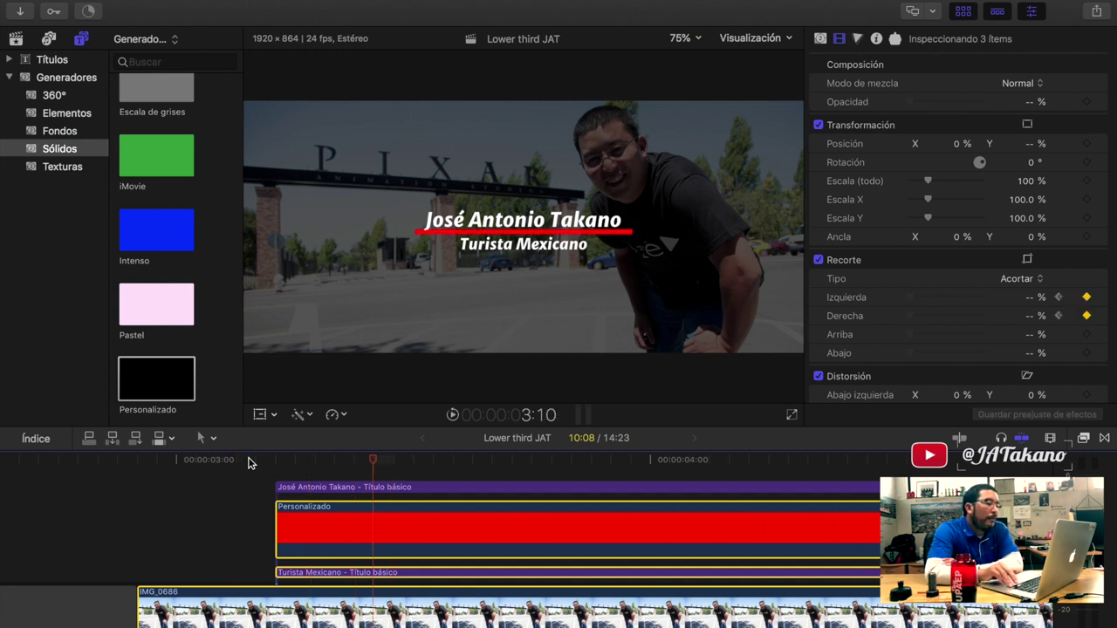
pyautogui.press('Right')
pyautogui.press('Left')
pyautogui.press('Left')
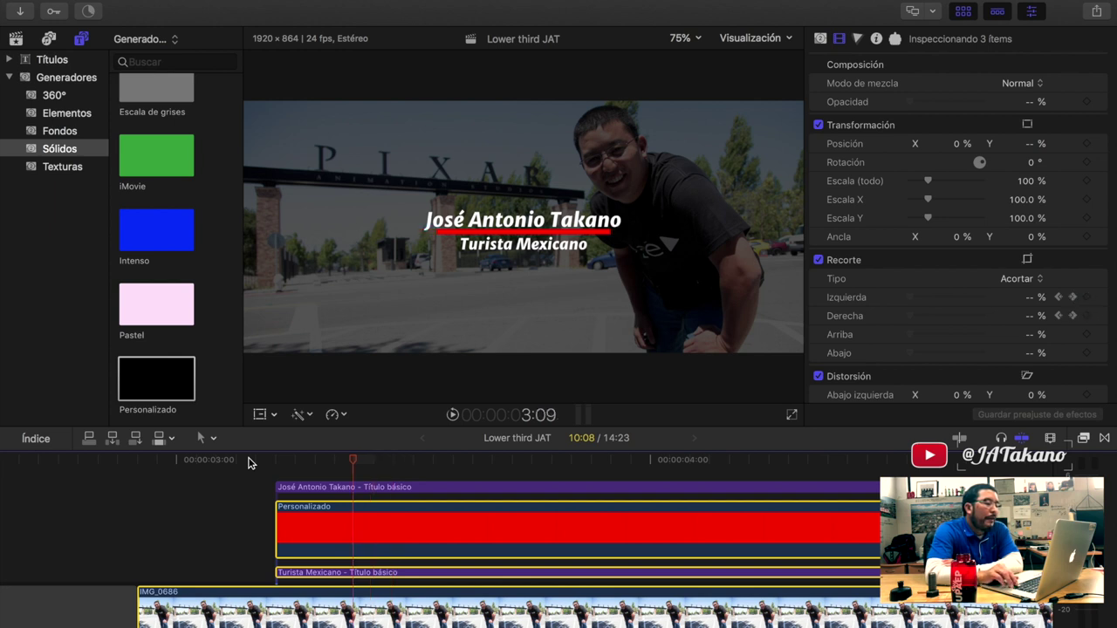
pyautogui.press('Left')
pyautogui.press('Left')
pyautogui.press('Left')
pyautogui.press('Left')
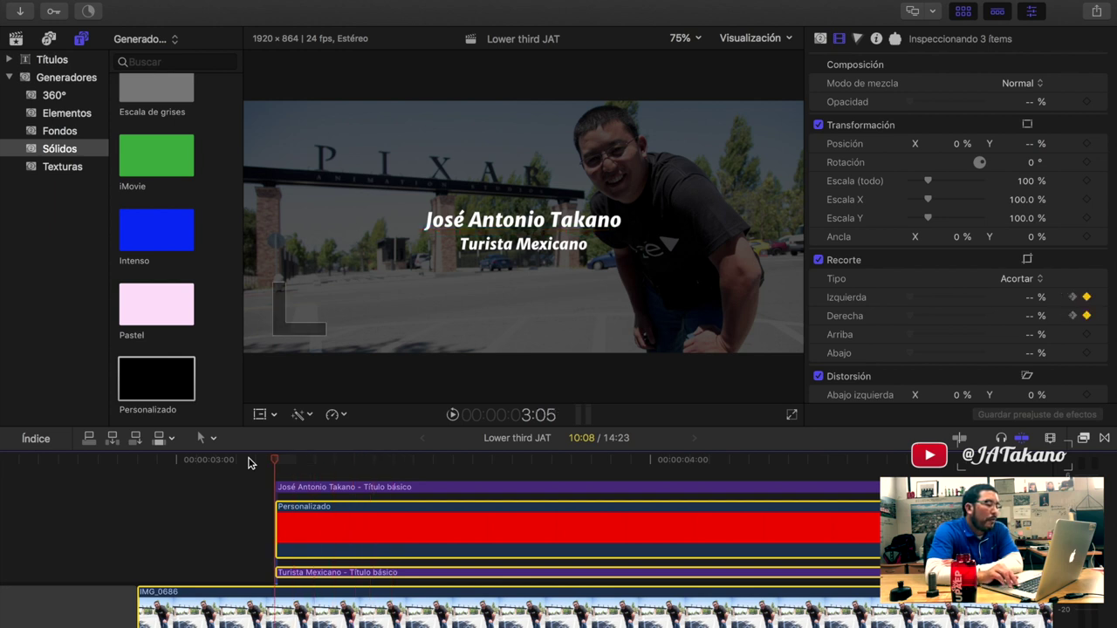
pyautogui.press('Right')
pyautogui.press('Right')
pyautogui.press('Right')
pyautogui.press('Right')
pyautogui.press('Right')
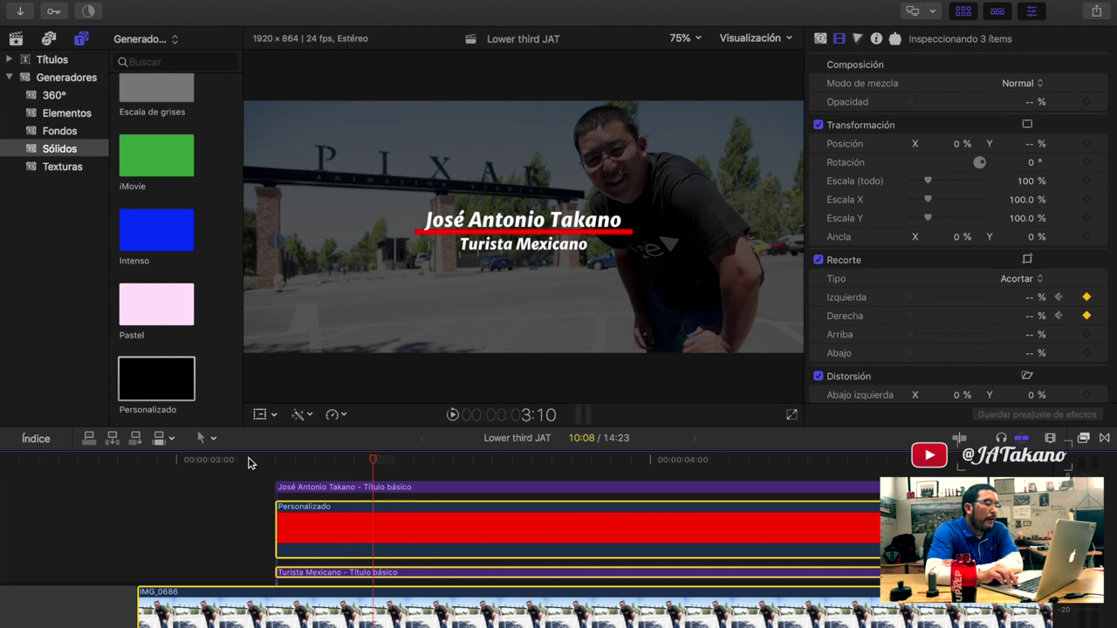
pyautogui.press('Right')
pyautogui.press('Left')
pyautogui.press('Right')
pyautogui.press('Left')
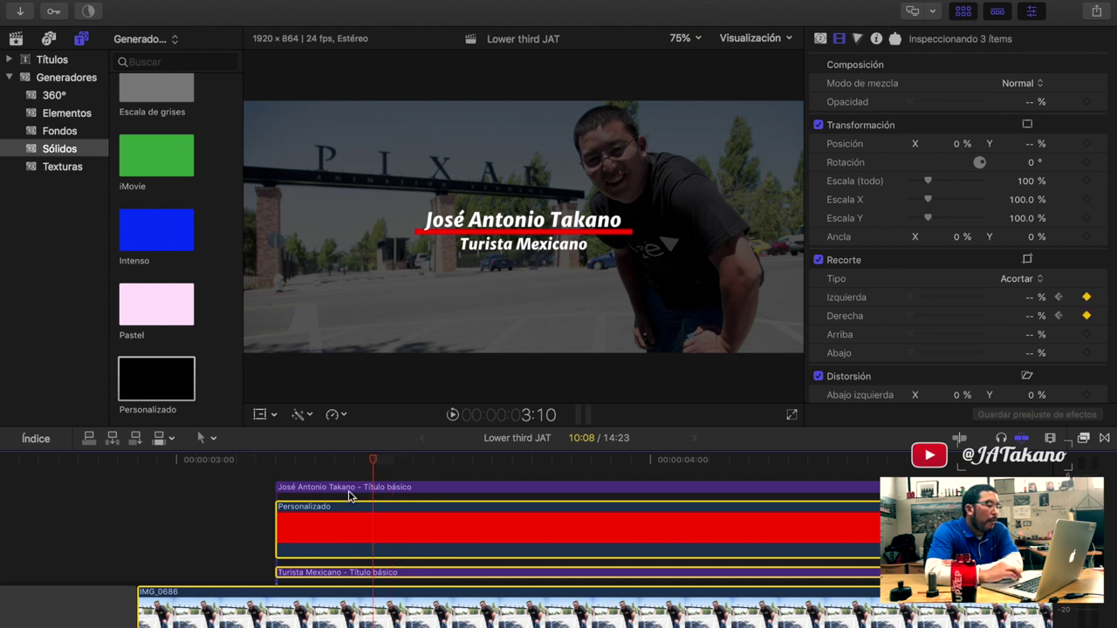
pyautogui.moveTo(348, 496); pyautogui.dragTo(453, 488)
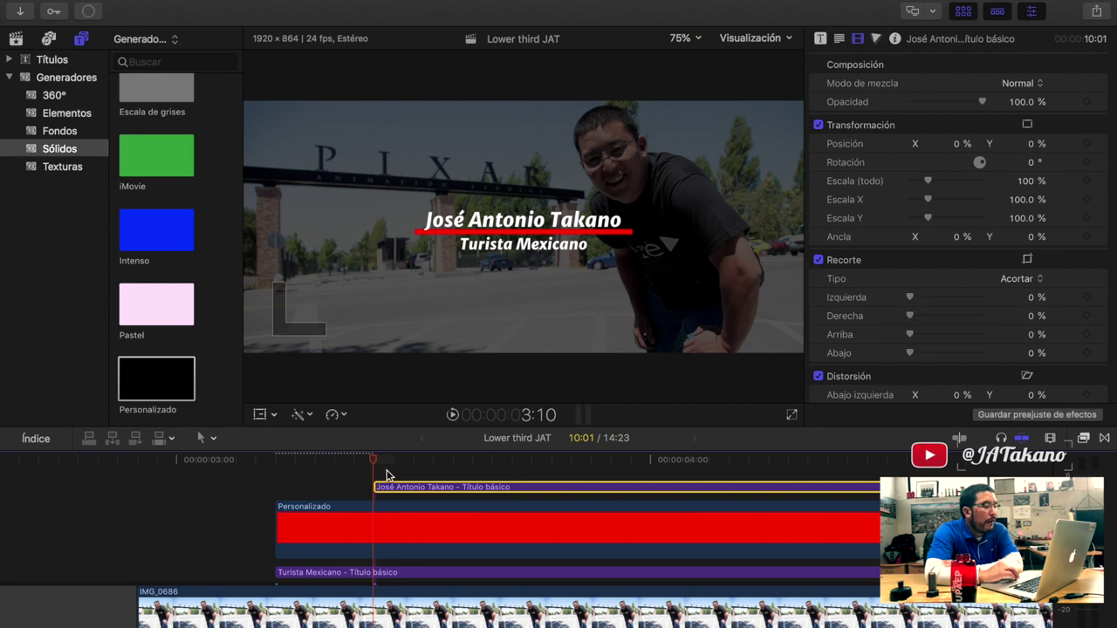
# - Delay the Turista Mexicano title by 8 frames and preview the lower third
pyautogui.moveTo(293, 578); pyautogui.dragTo(463, 571)
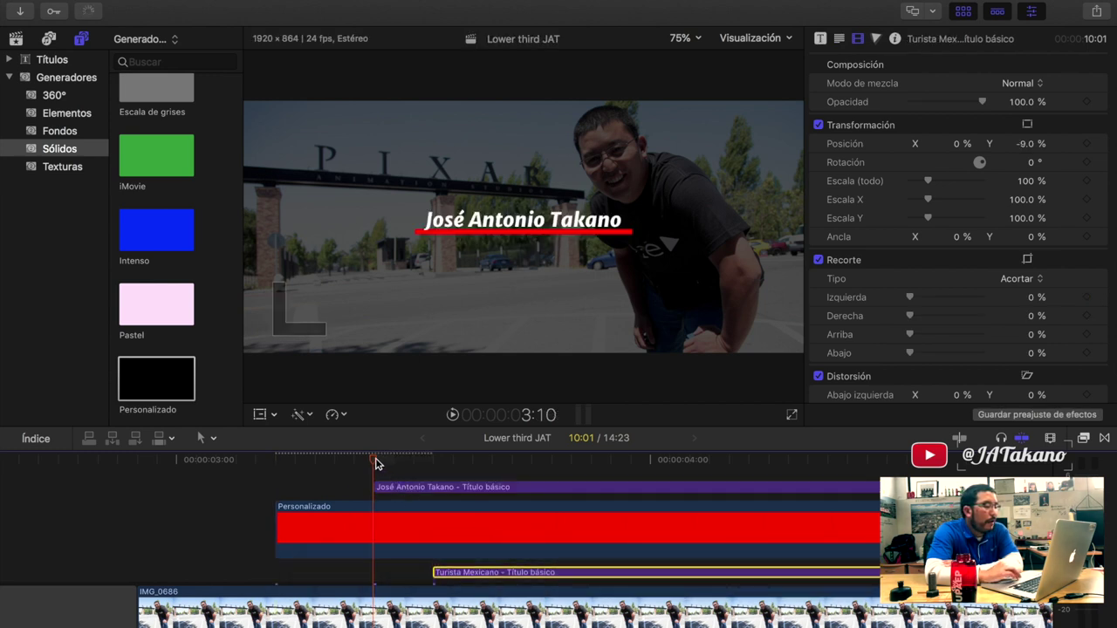
pyautogui.click(376, 463)
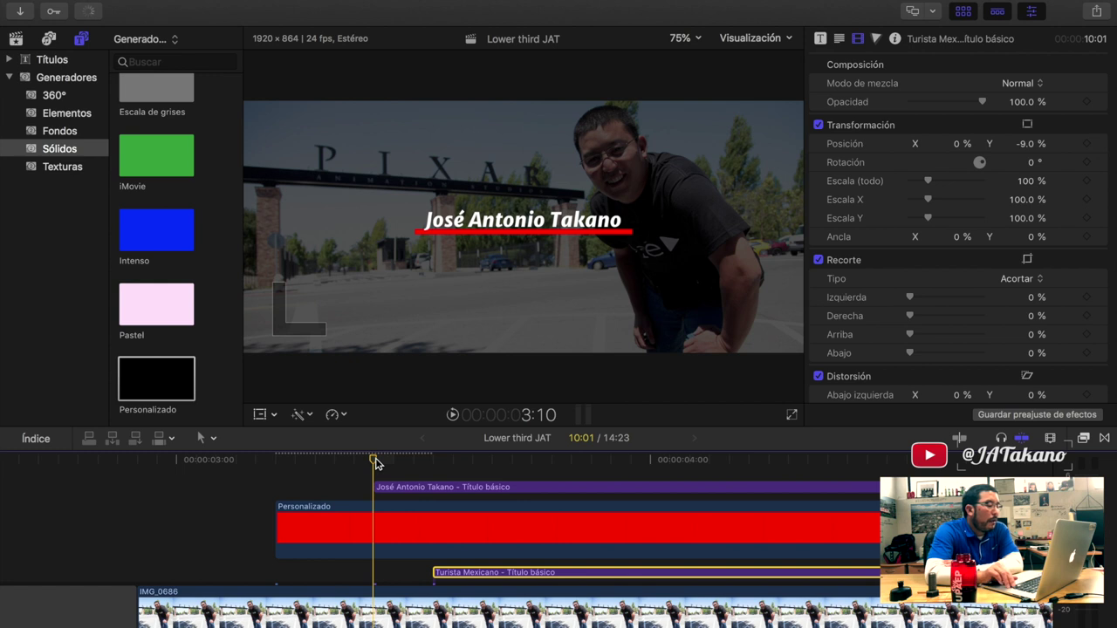
pyautogui.click(318, 518)
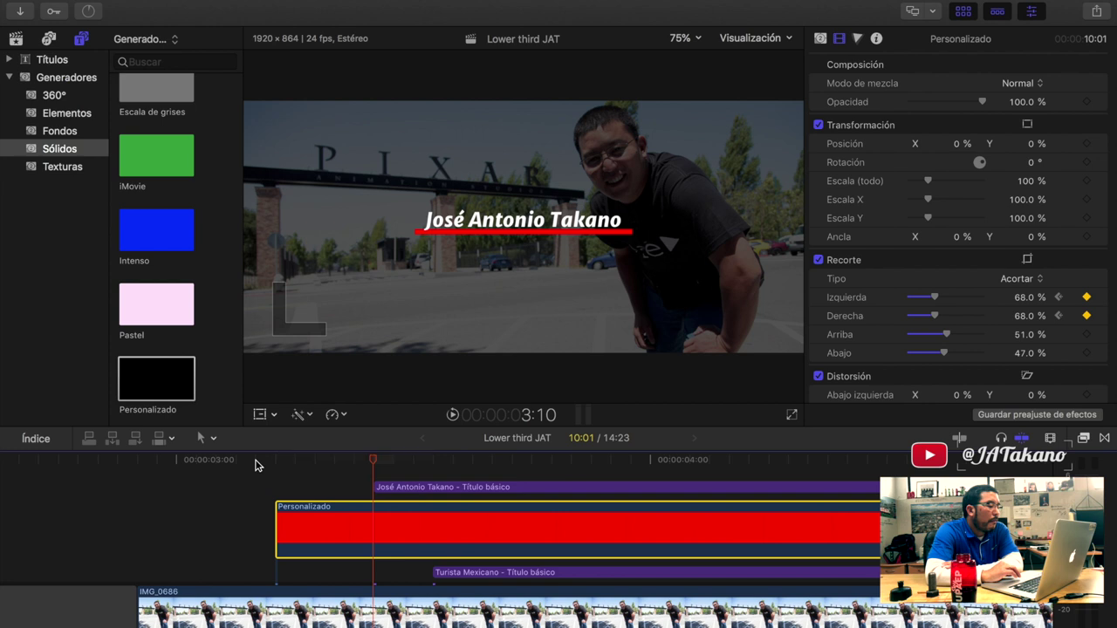
pyautogui.click(255, 460)
pyautogui.press('space')
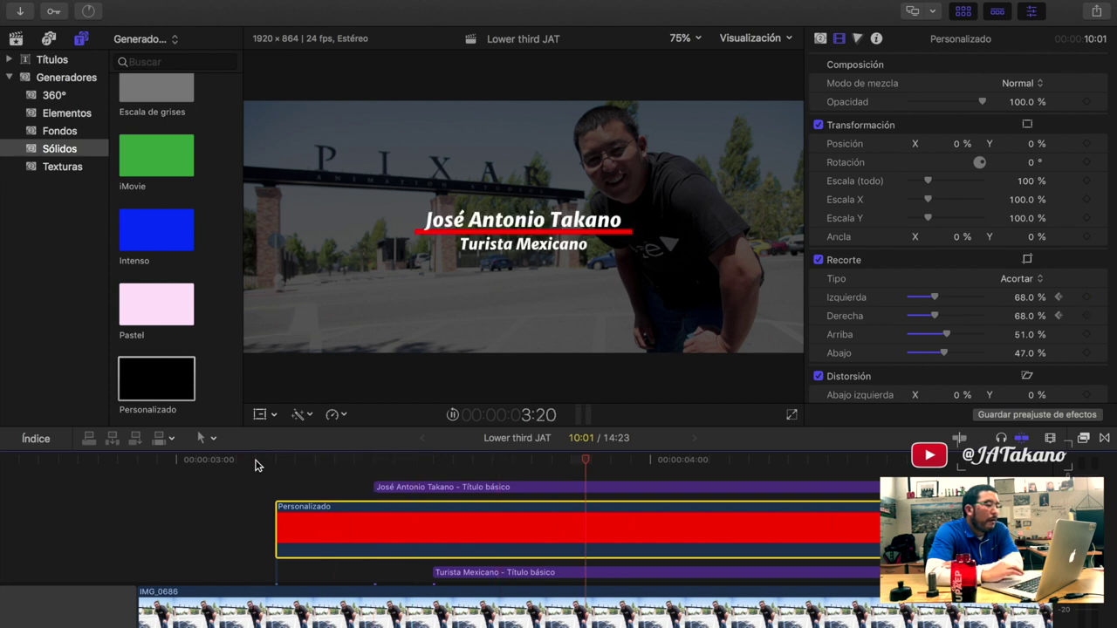
pyautogui.click(256, 460)
pyautogui.click(256, 459)
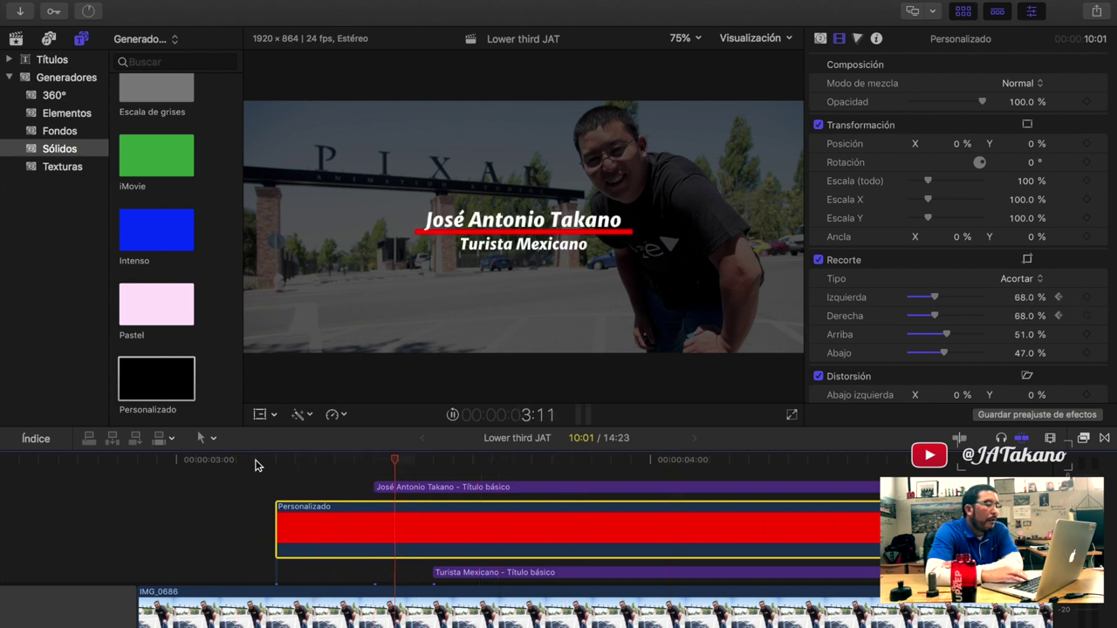
pyautogui.press('space')
pyautogui.click(424, 488)
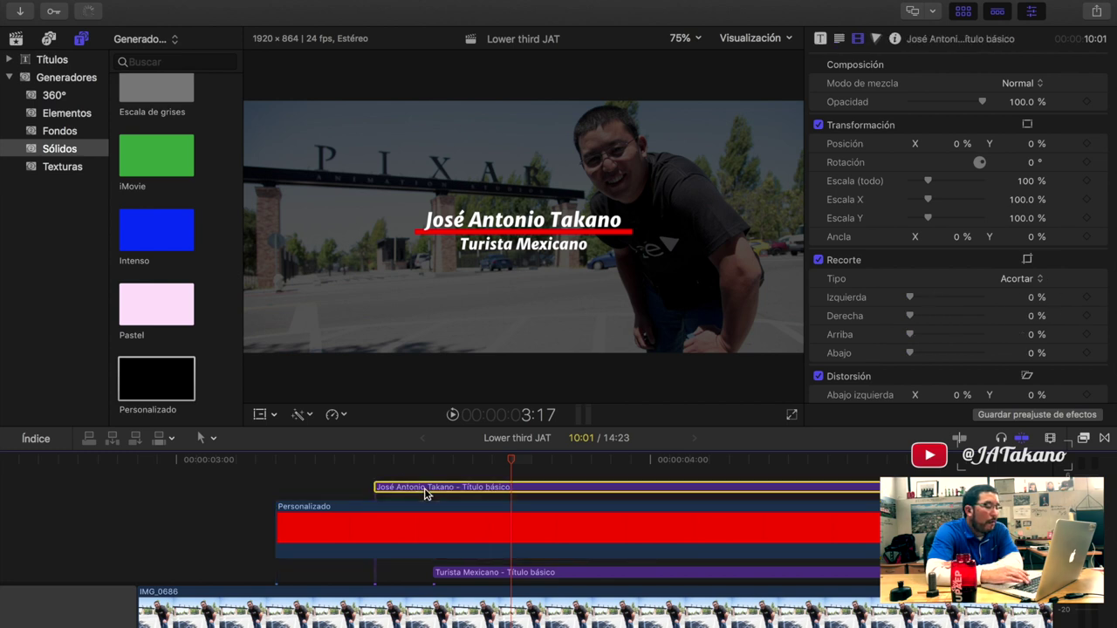
pyautogui.press('.')
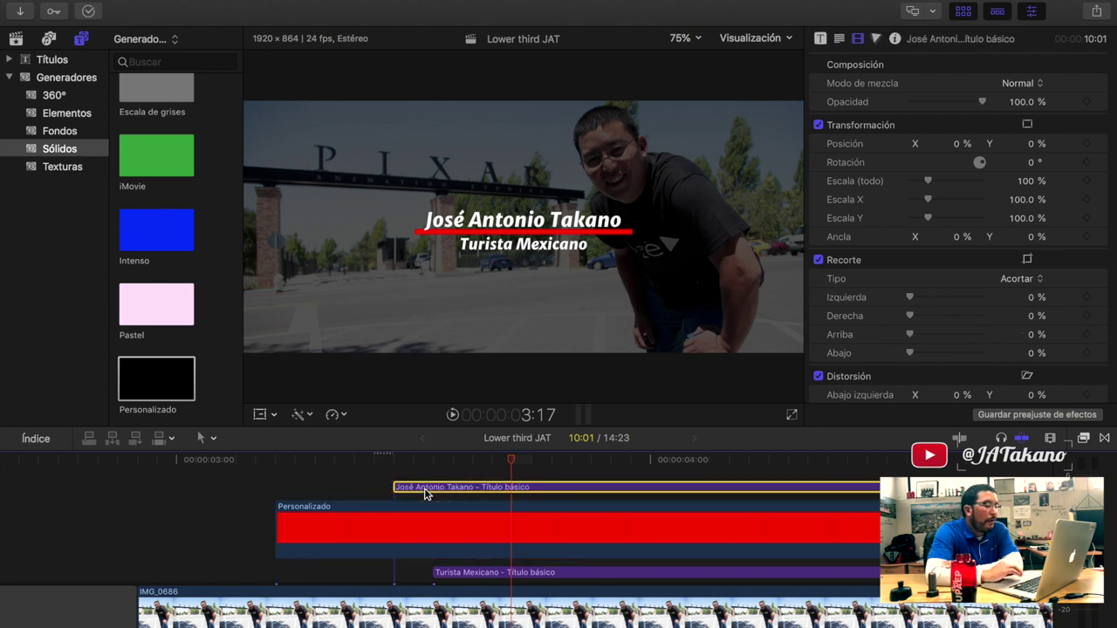
pyautogui.click(454, 567)
# - Move the Turista Mexicano title one frame earlier, then nudge it about six frames later
pyautogui.doubleClick(444, 569)
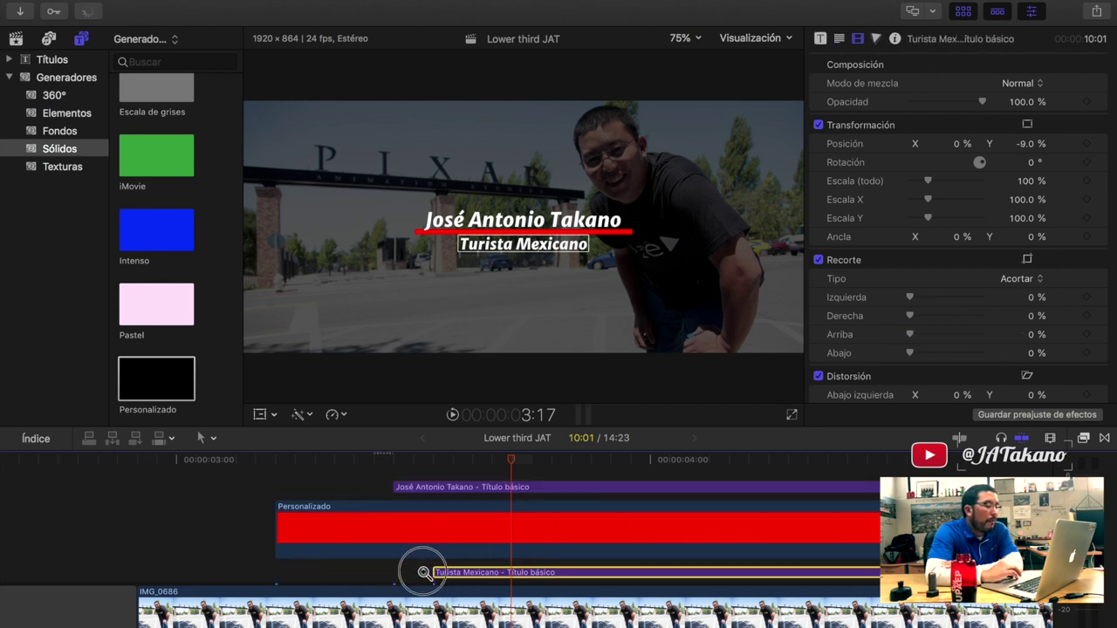
pyautogui.hscroll(-10, 416, 573)
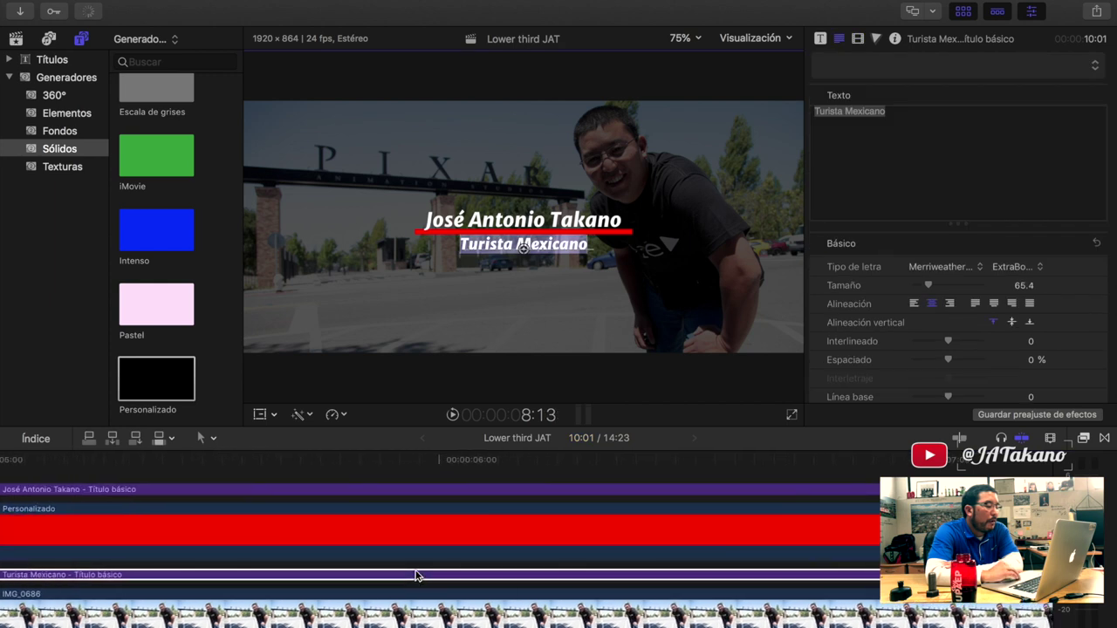
pyautogui.hscroll(-5, 416, 574)
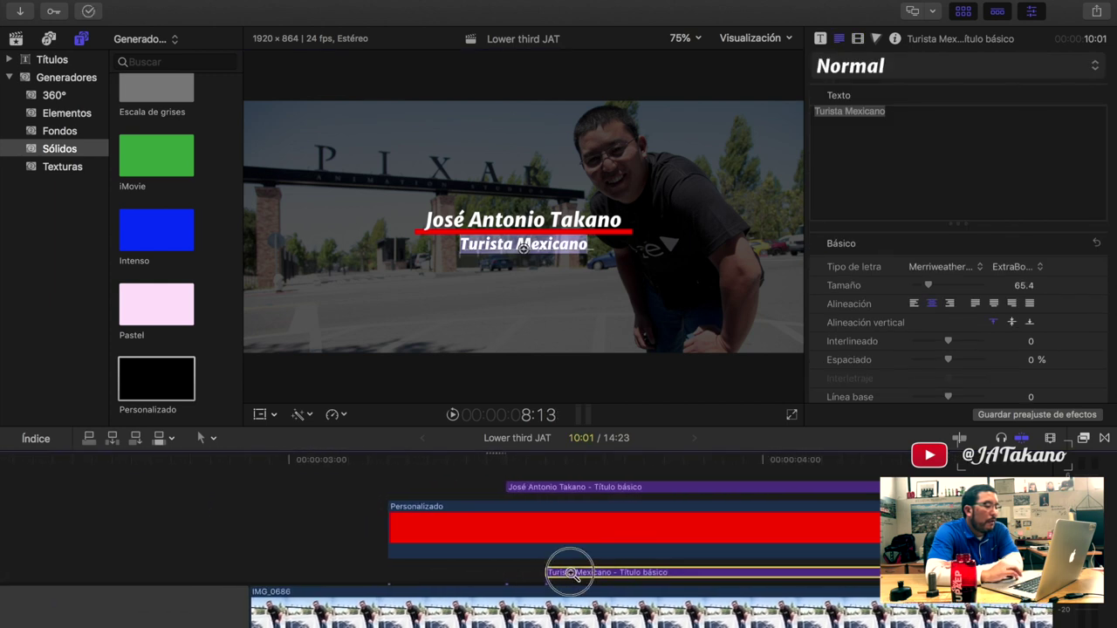
pyautogui.moveTo(568, 574); pyautogui.dragTo(541, 574)
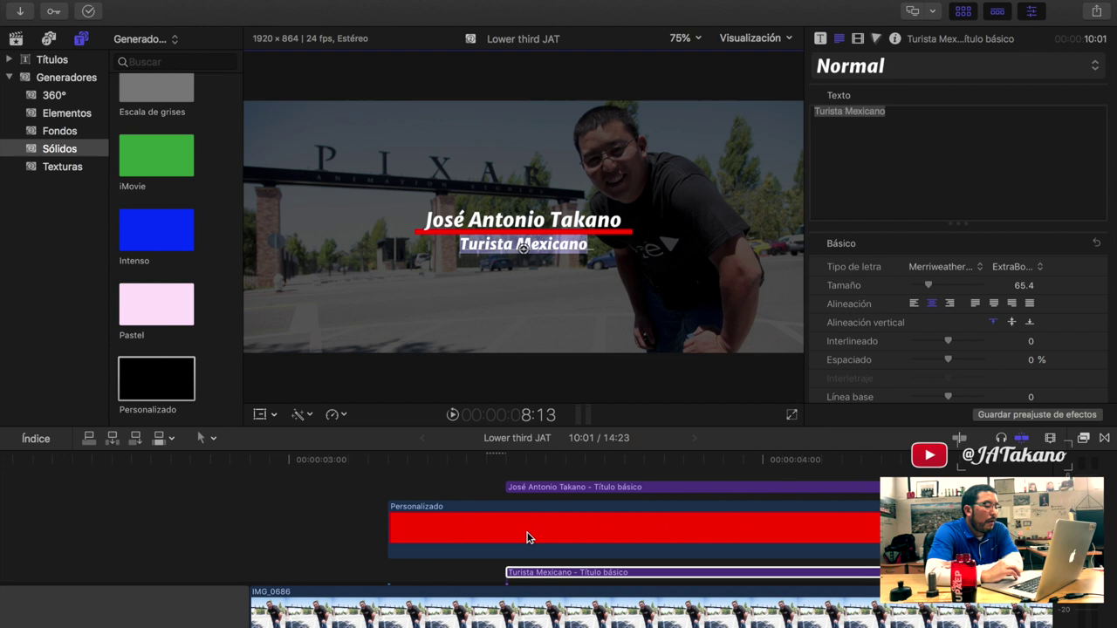
pyautogui.click(531, 576)
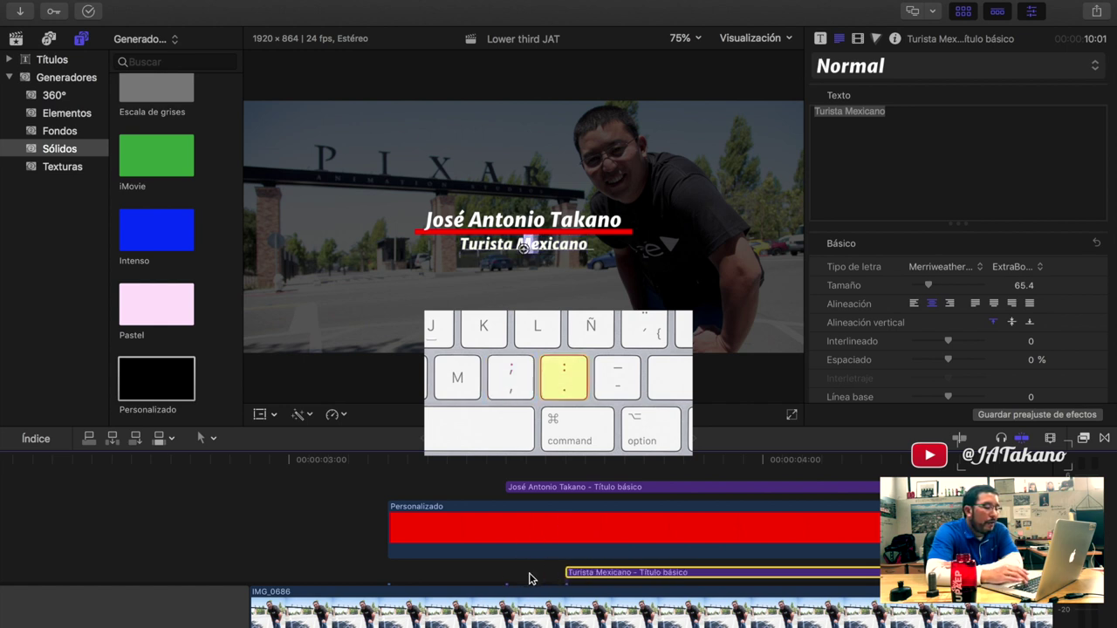
pyautogui.press('.')
pyautogui.press('.')
pyautogui.press('.')
pyautogui.press('.')
pyautogui.press('.')
pyautogui.press('.')
pyautogui.click(419, 528)
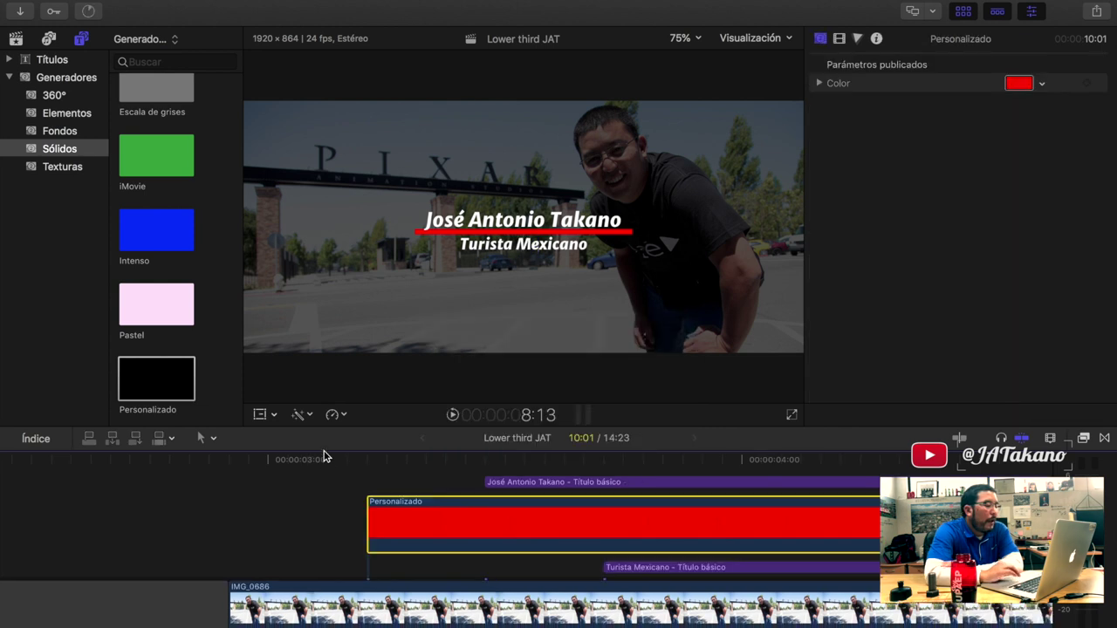
pyautogui.click(281, 461)
pyautogui.press('space')
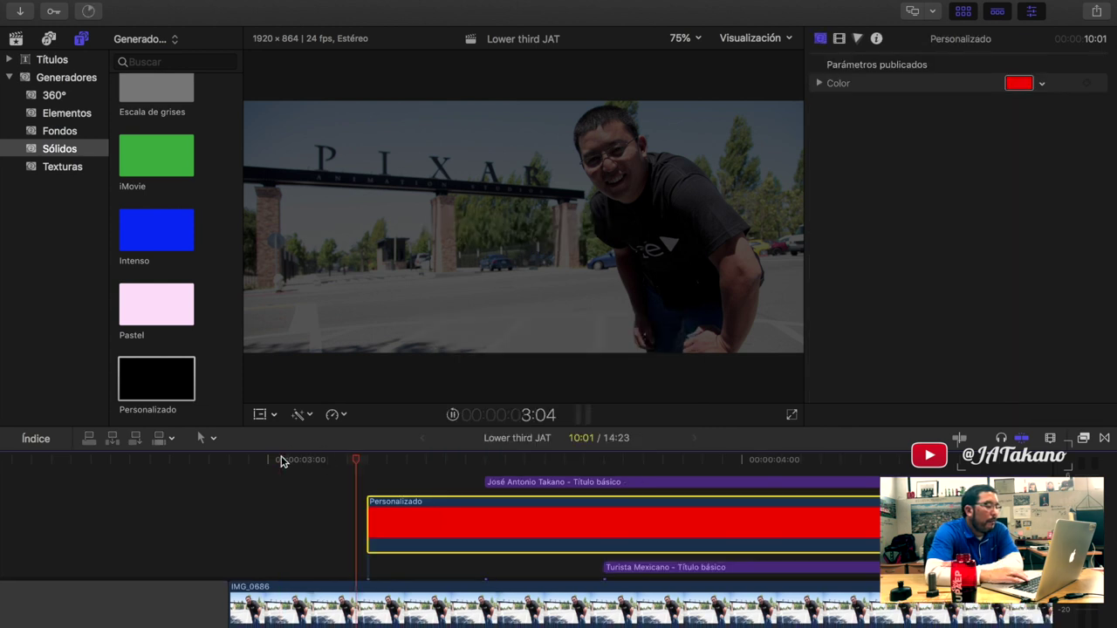
pyautogui.press('space')
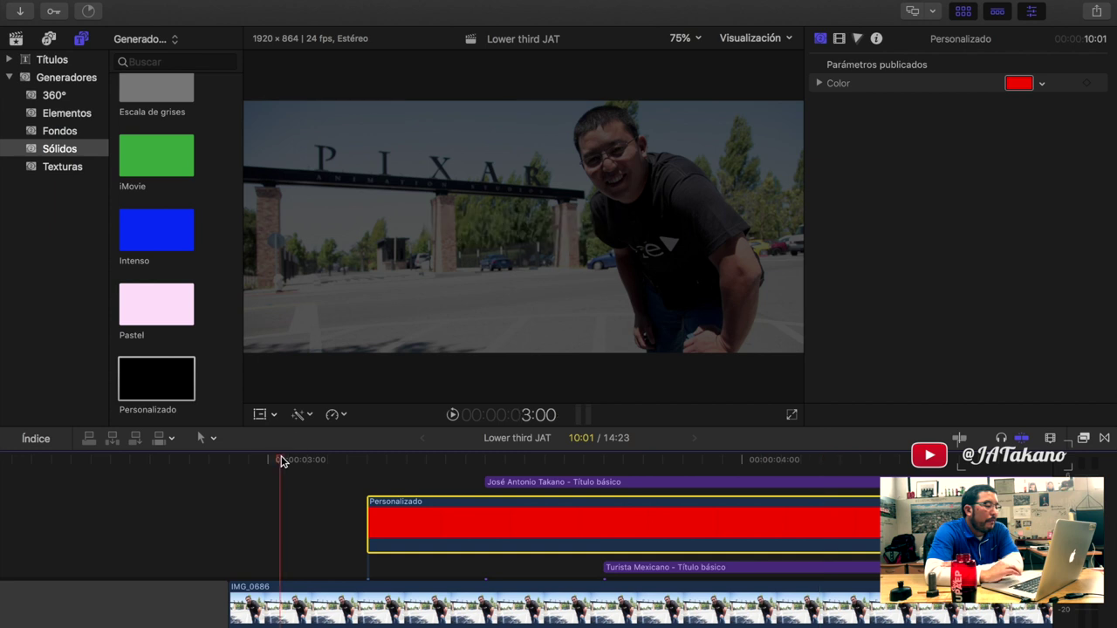
pyautogui.click(281, 460)
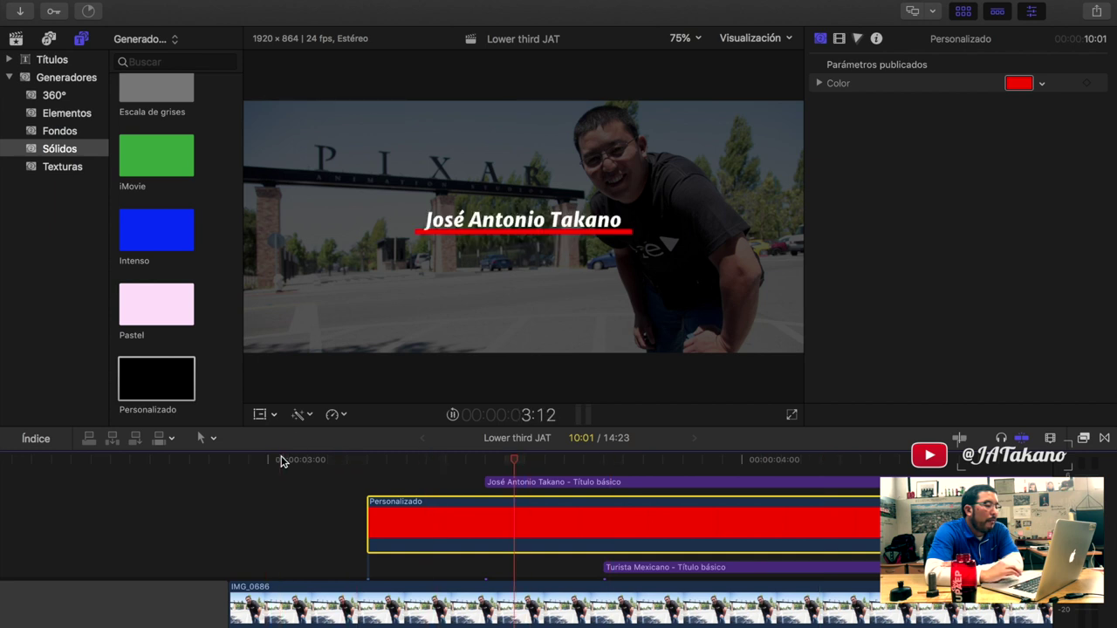
pyautogui.click(281, 461)
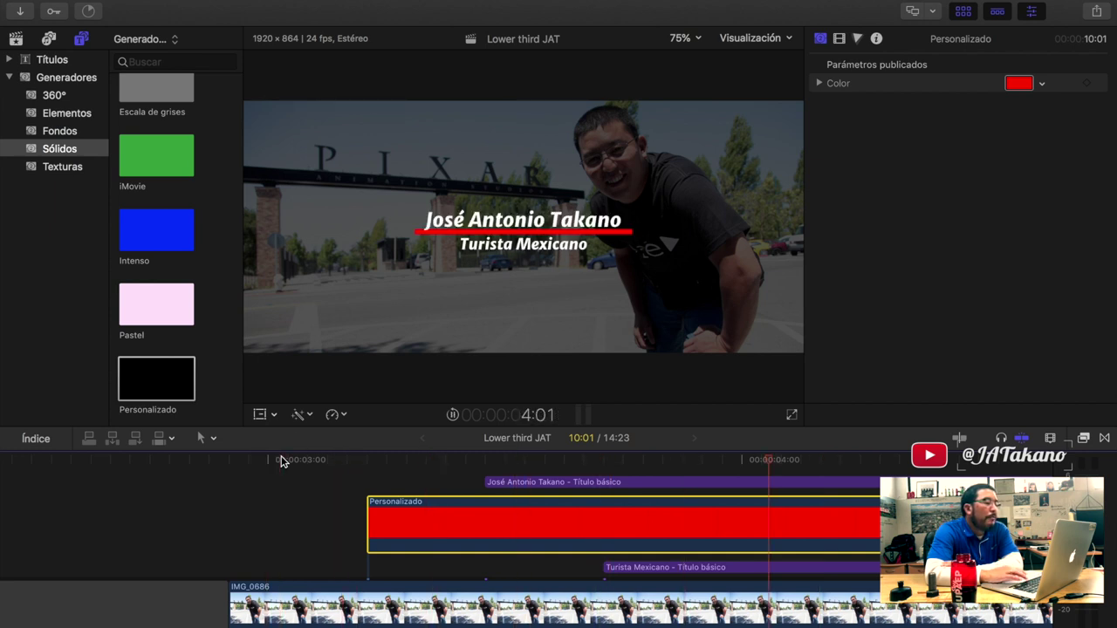
pyautogui.press('space')
pyautogui.click(482, 460)
pyautogui.press('Left')
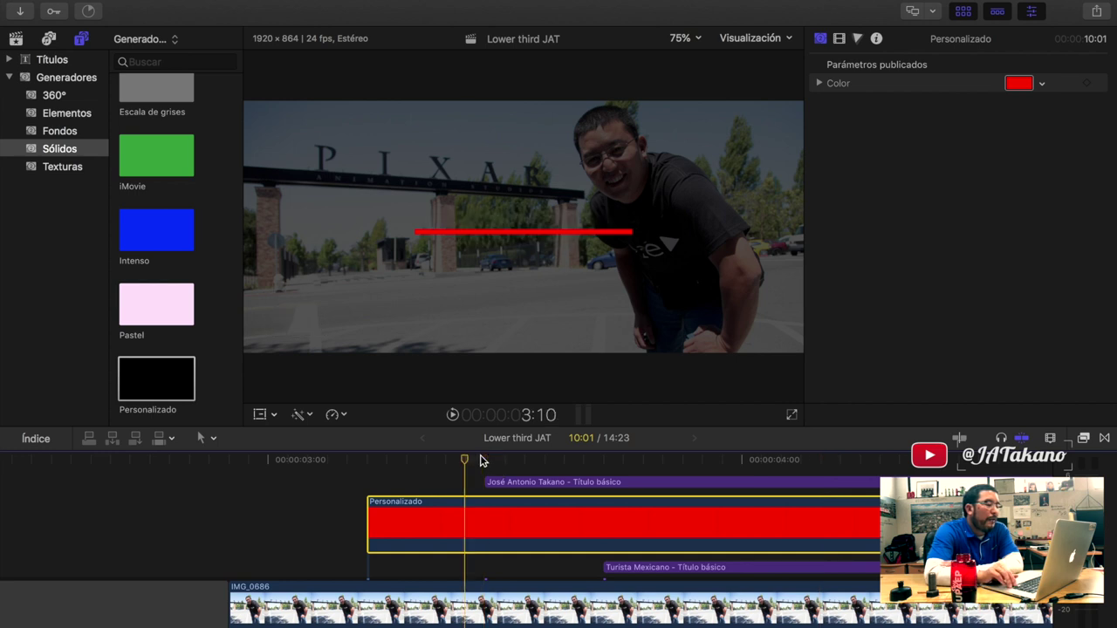
pyautogui.press('Right')
pyautogui.press('Left')
pyautogui.press('Right')
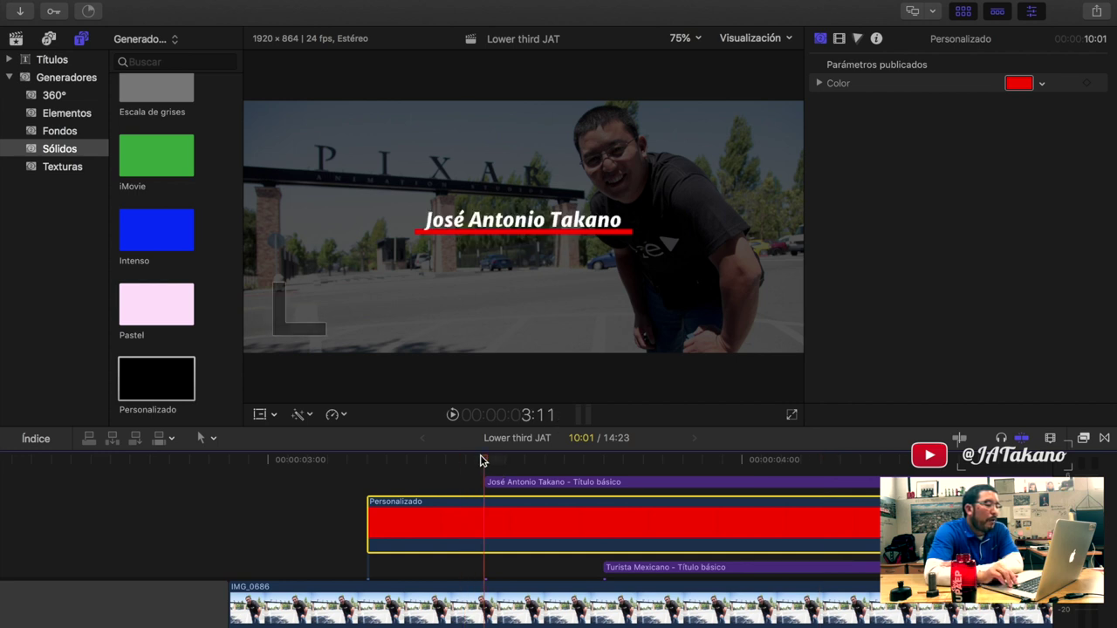
pyautogui.press('Left')
pyautogui.press('Right')
# - Show the name title's animation rows and drag in an opacity fade-in at its start
pyautogui.click(514, 486)
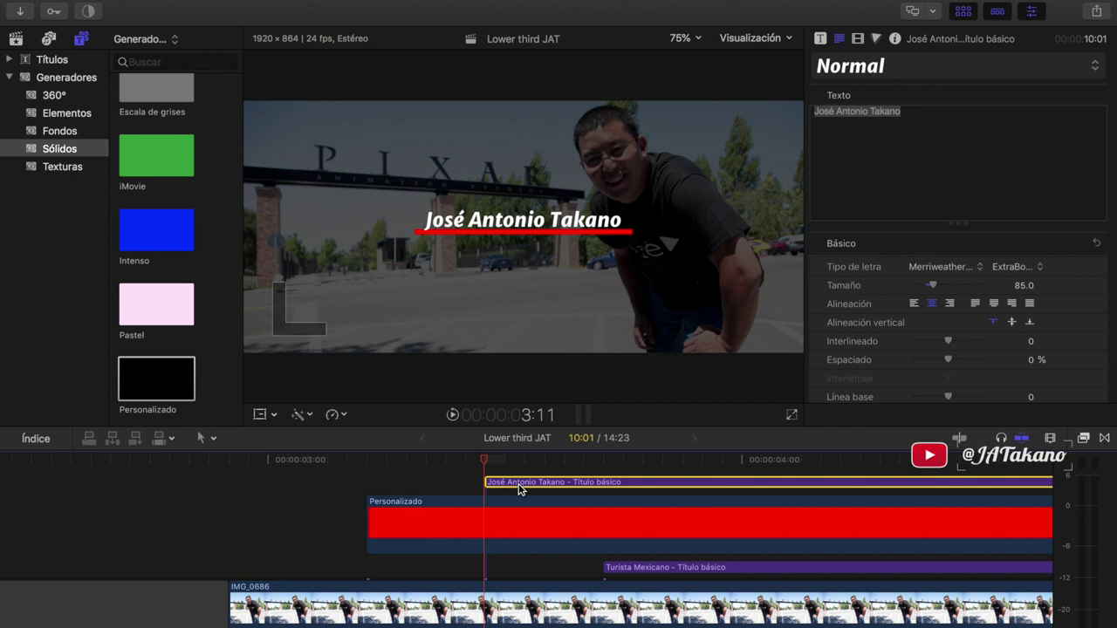
pyautogui.hotkey('ctrl', 'v')
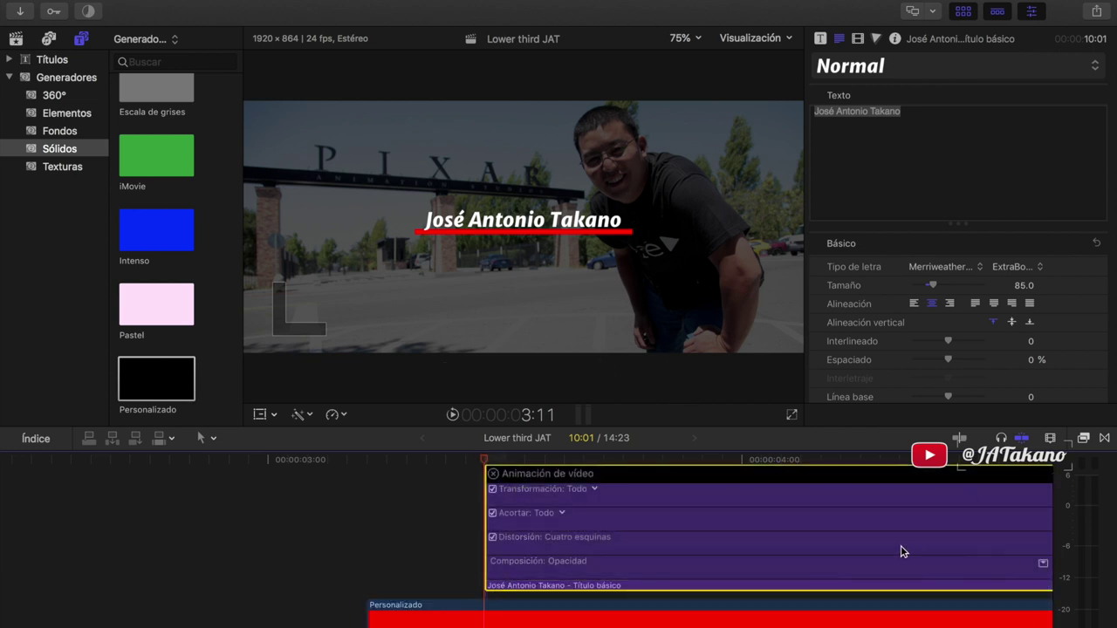
pyautogui.hscroll(3, 718, 543)
pyautogui.scroll(-1, 718, 543)
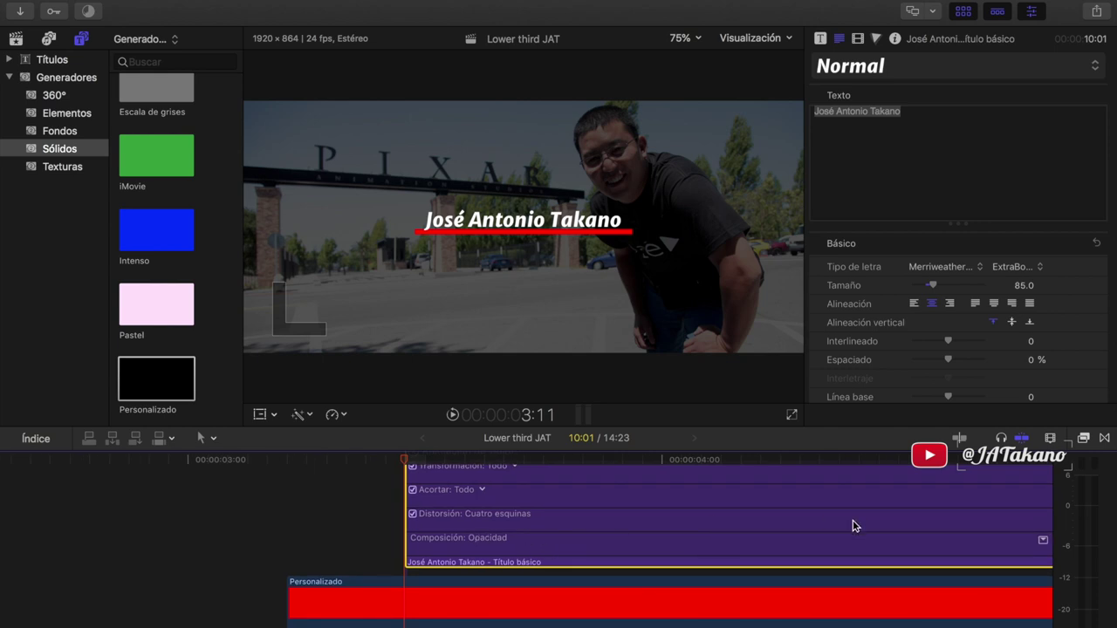
pyautogui.click(1043, 543)
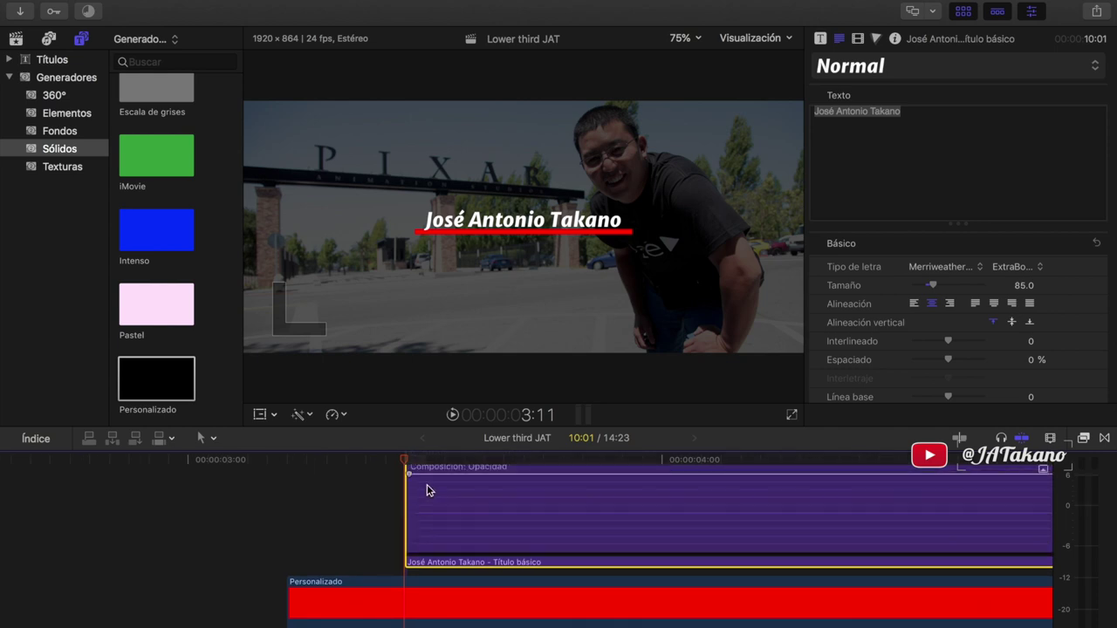
pyautogui.moveTo(410, 476); pyautogui.dragTo(497, 476)
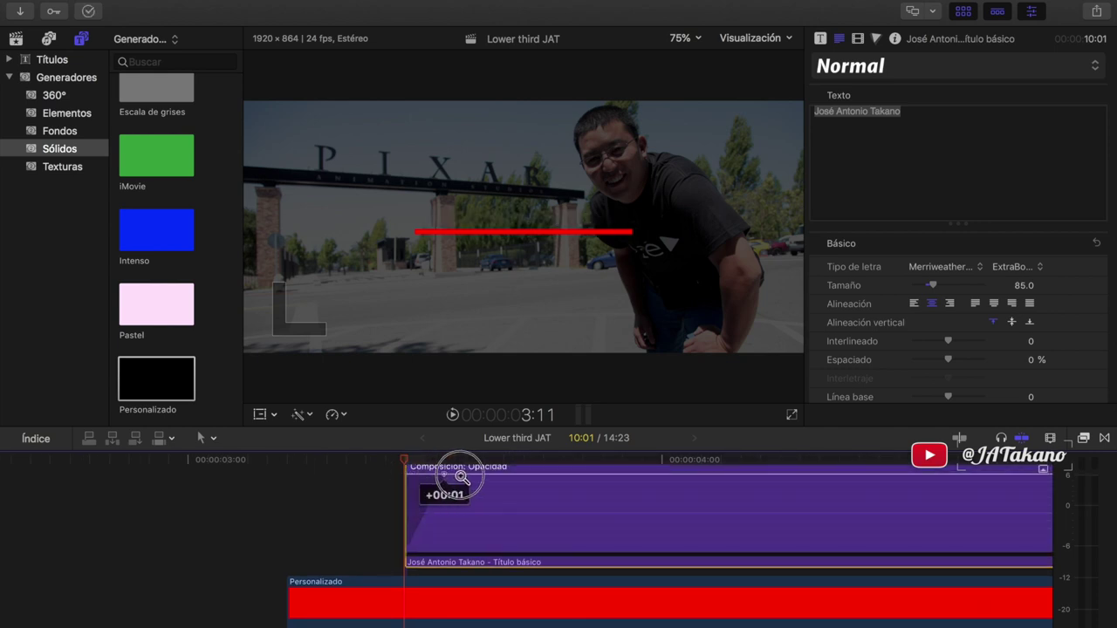
# - Preview the name title's fade-in and close its Video Animation editor
pyautogui.click(376, 462)
pyautogui.press('space')
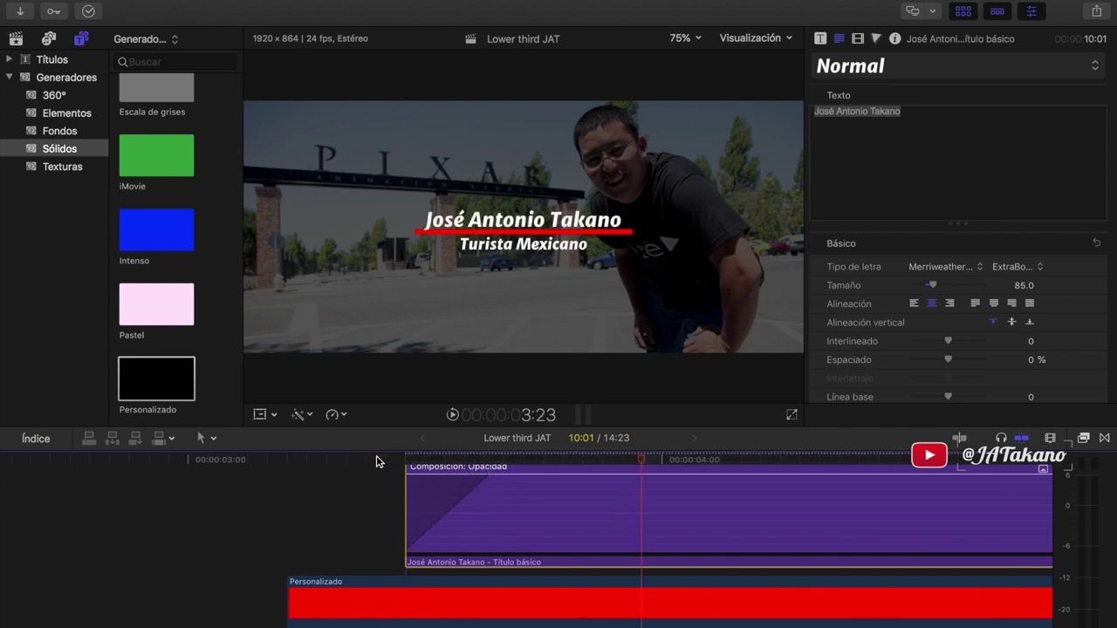
pyautogui.click(366, 462)
pyautogui.press('space')
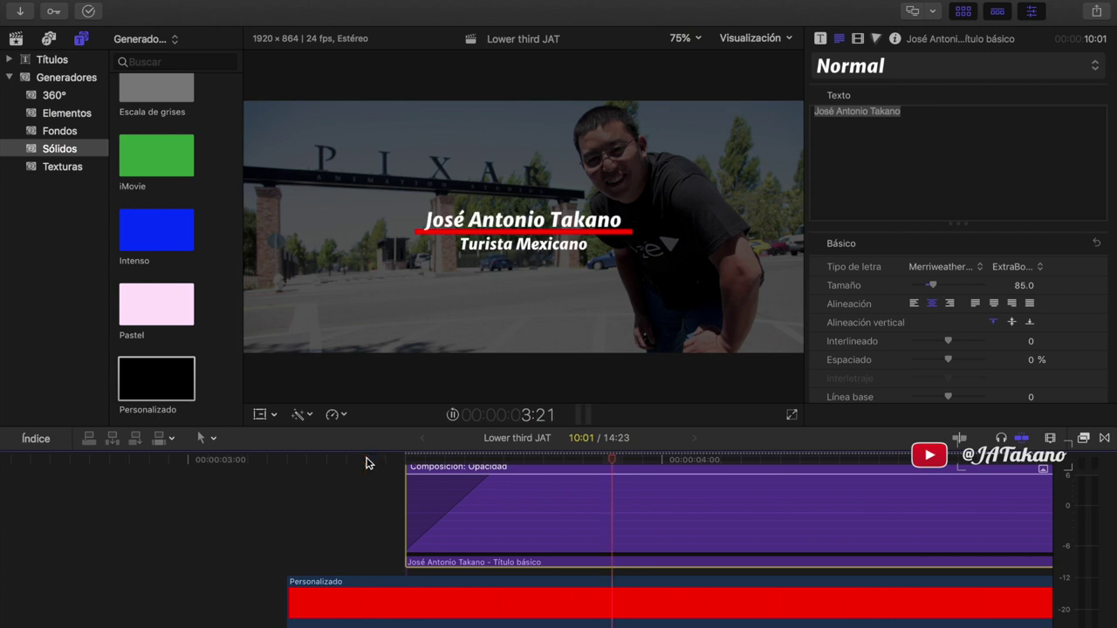
pyautogui.hotkey('ctrl', 'v')
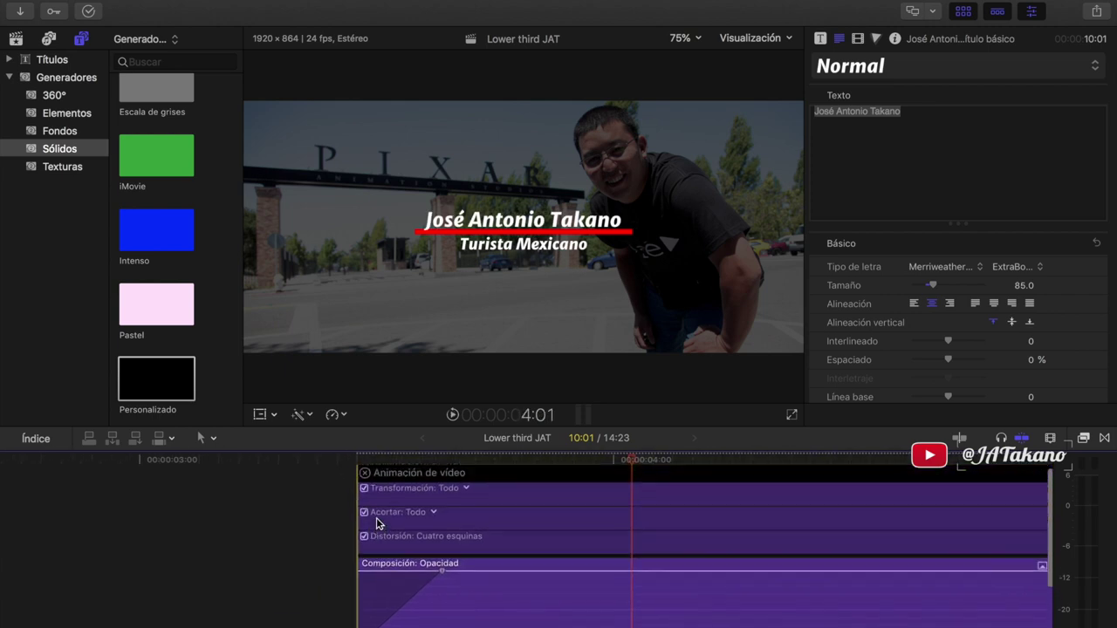
pyautogui.click(375, 506)
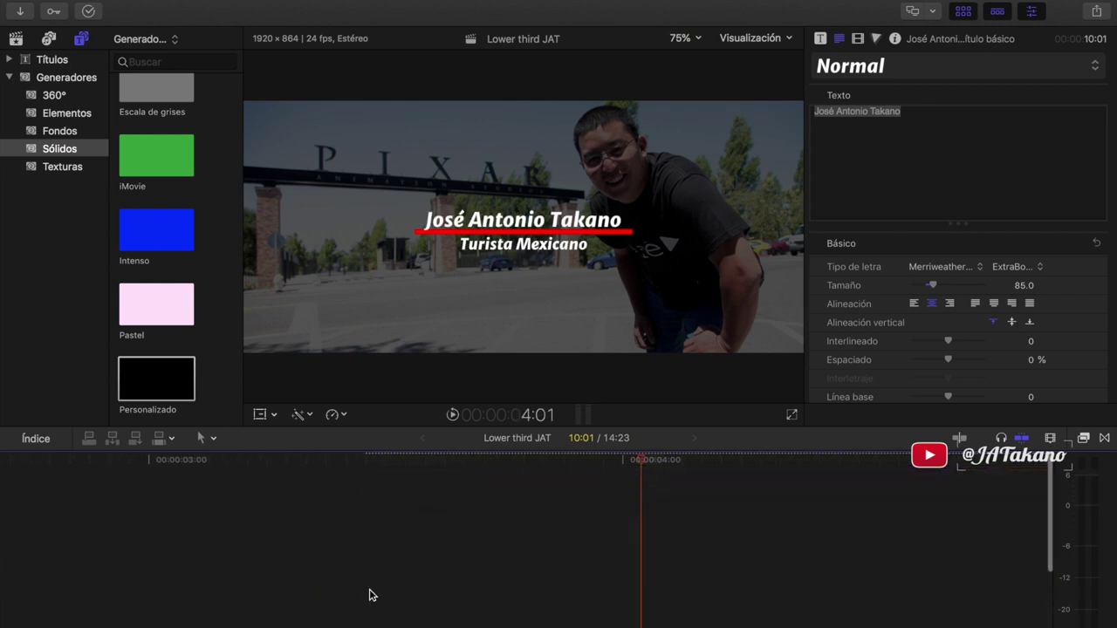
# - Give the Turista Mexicano subtitle a five-frame opacity fade-in, then select all the lower-third clips
pyautogui.click(516, 625)
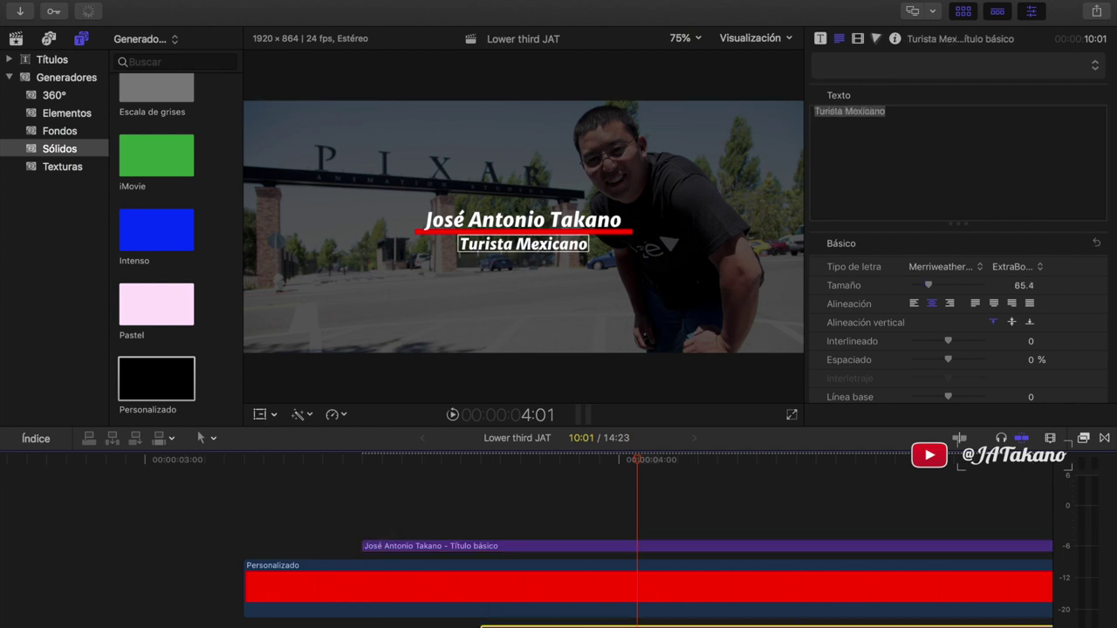
pyautogui.hotkey('ctrl', 'v')
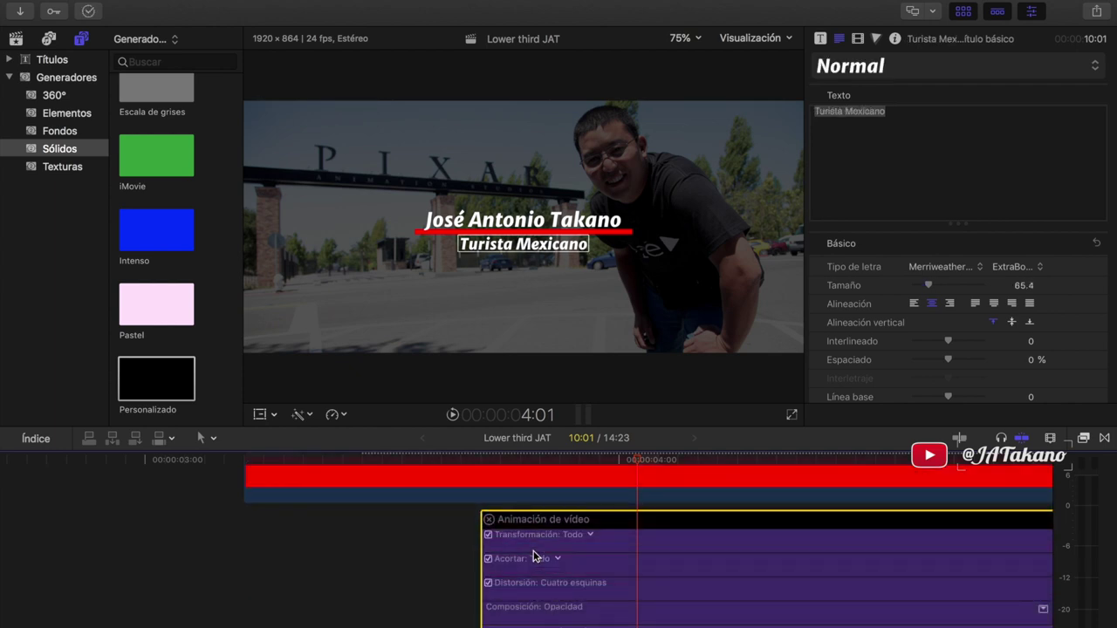
pyautogui.click(1046, 609)
pyautogui.moveTo(484, 541); pyautogui.dragTo(600, 543)
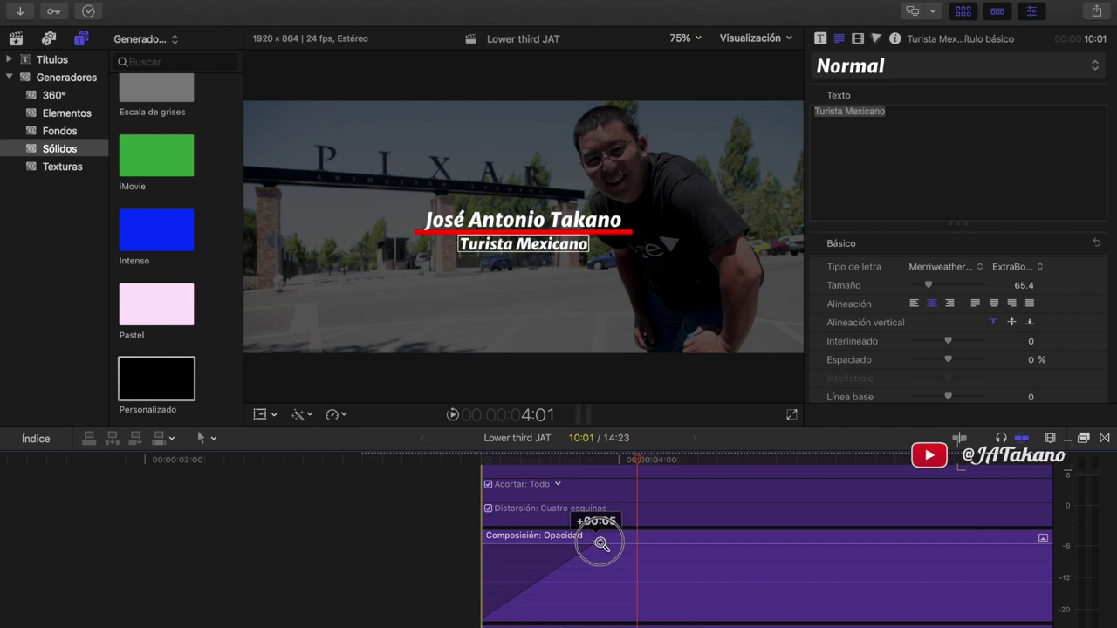
pyautogui.hotkey('ctrl', '-')
pyautogui.hotkey('ctrl', '-')
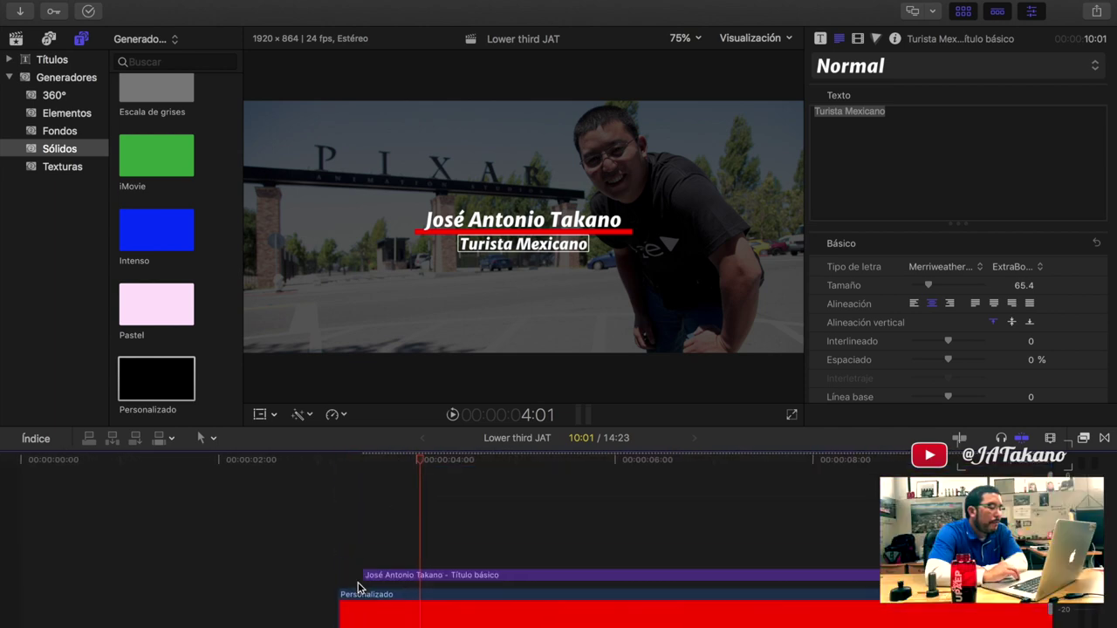
pyautogui.moveTo(349, 496); pyautogui.dragTo(403, 574)
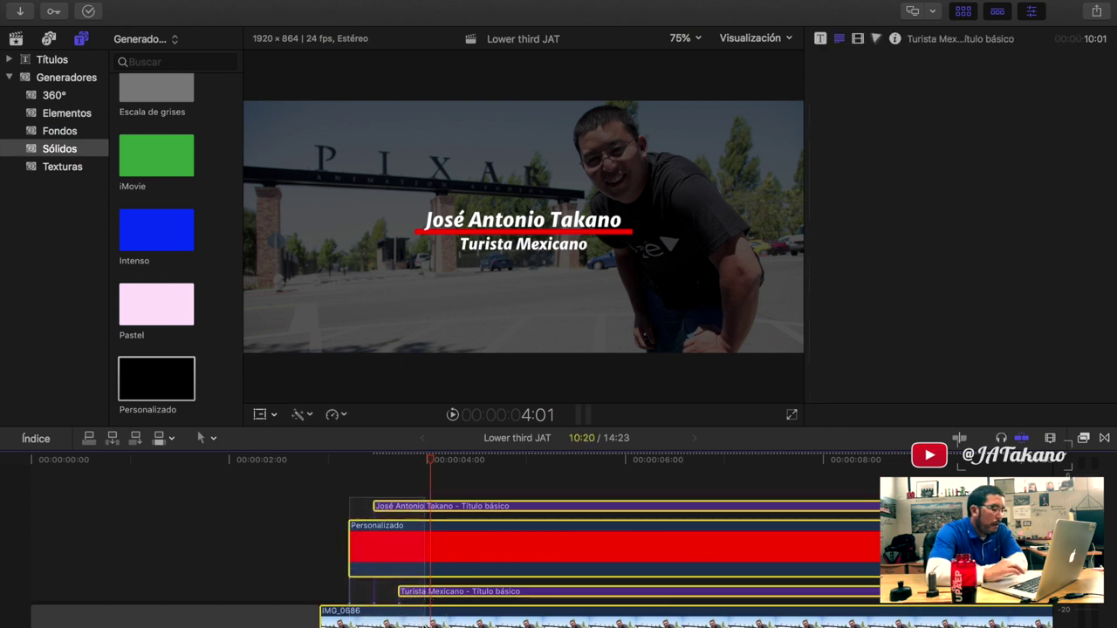
pyautogui.hotkey('ctrl', 'r')
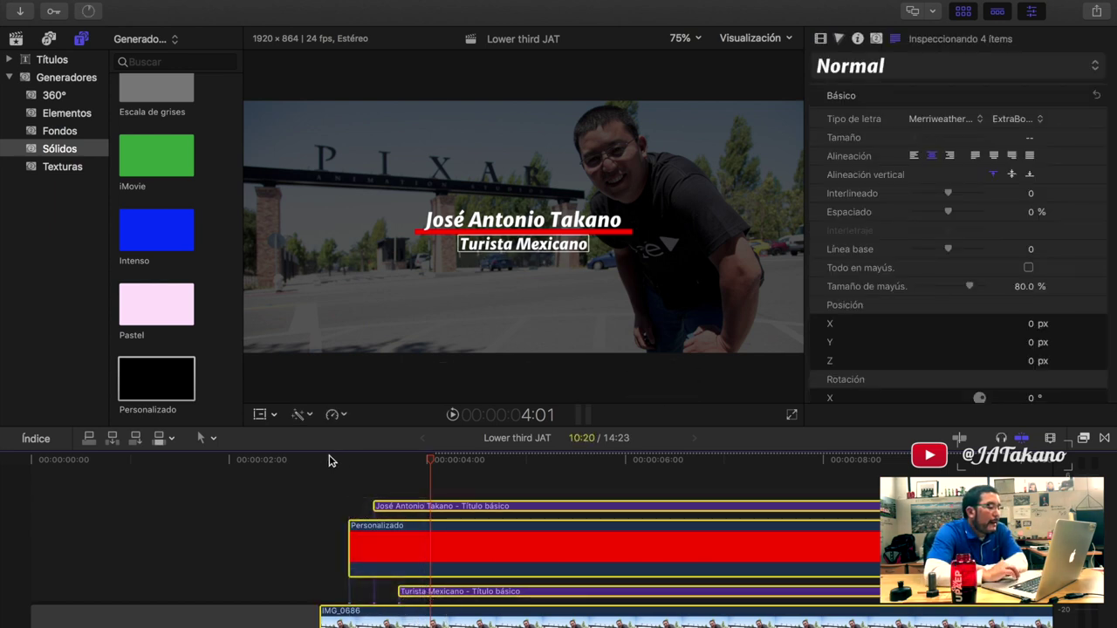
pyautogui.press('space')
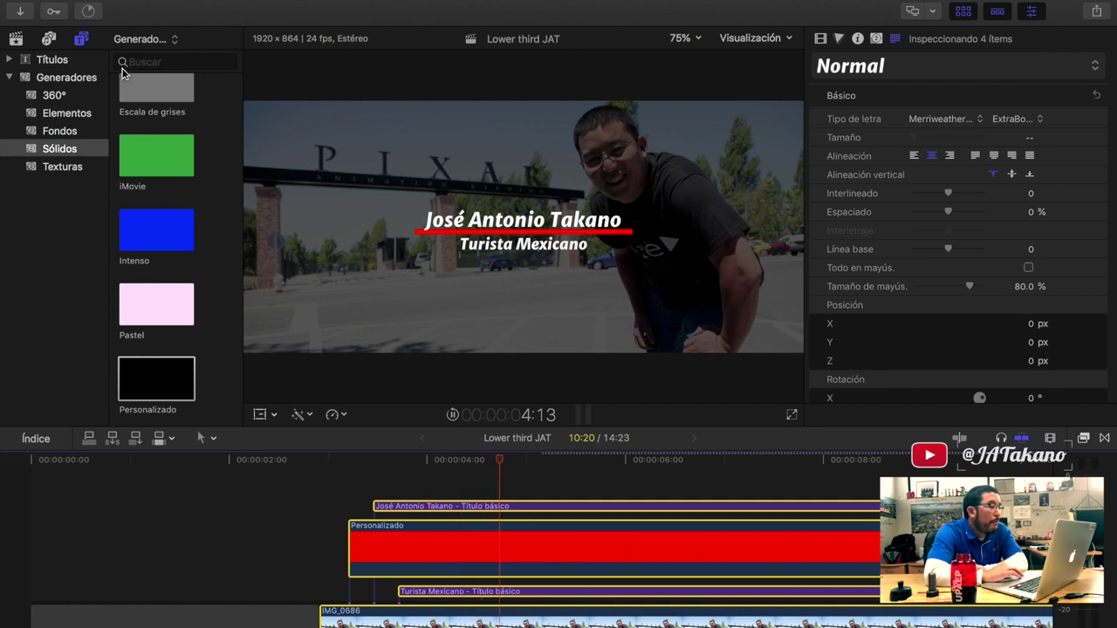
pyautogui.click(332, 463)
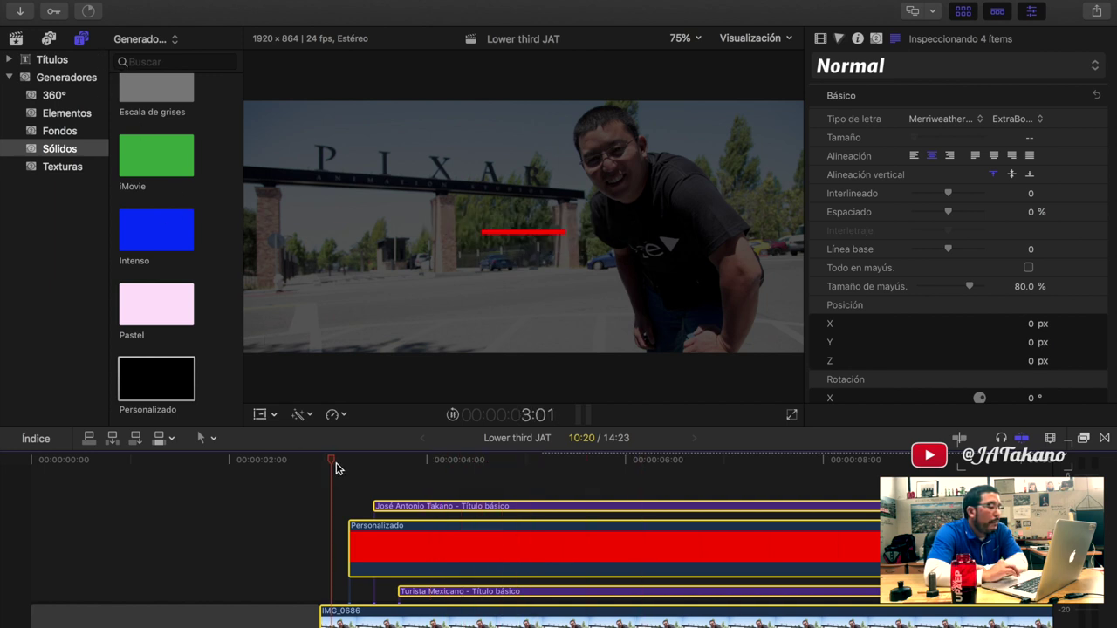
pyautogui.click(332, 462)
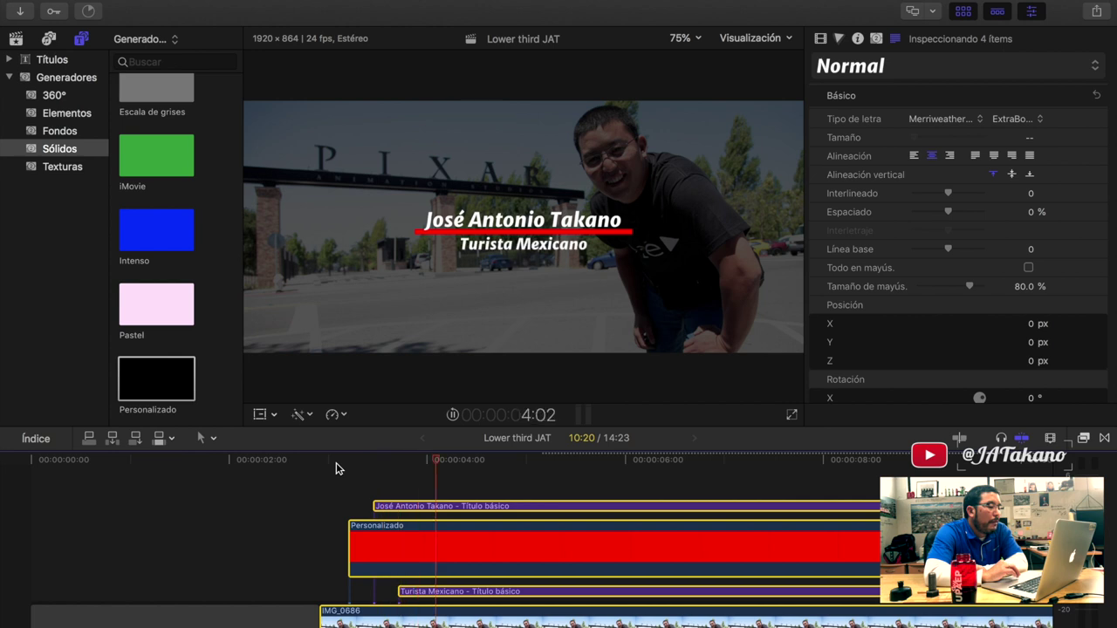
pyautogui.click(332, 462)
pyautogui.click(335, 463)
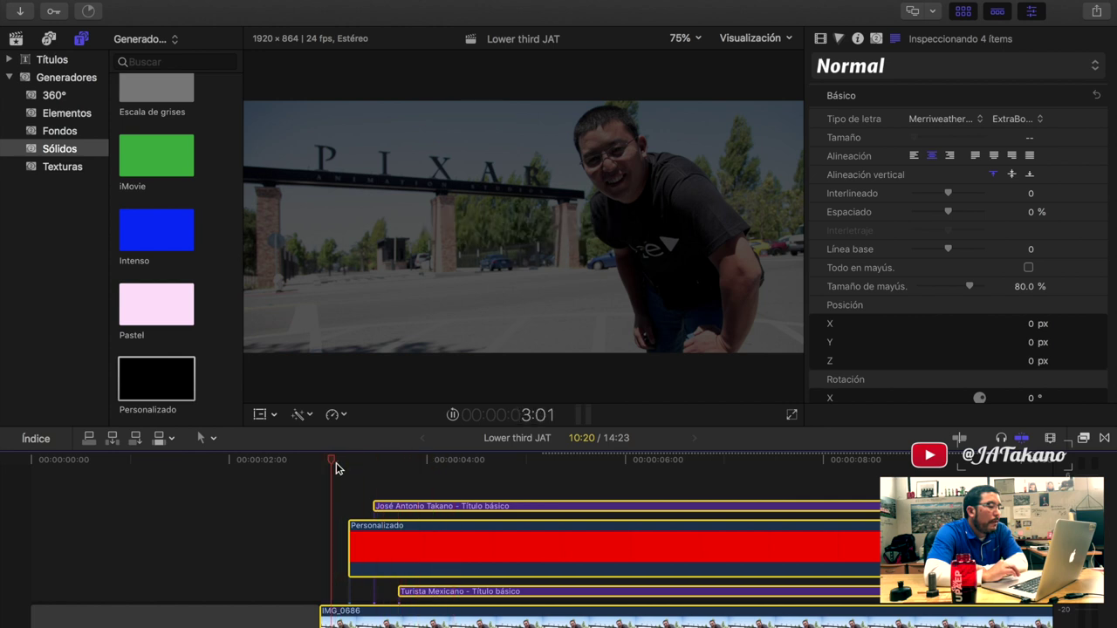
pyautogui.click(335, 462)
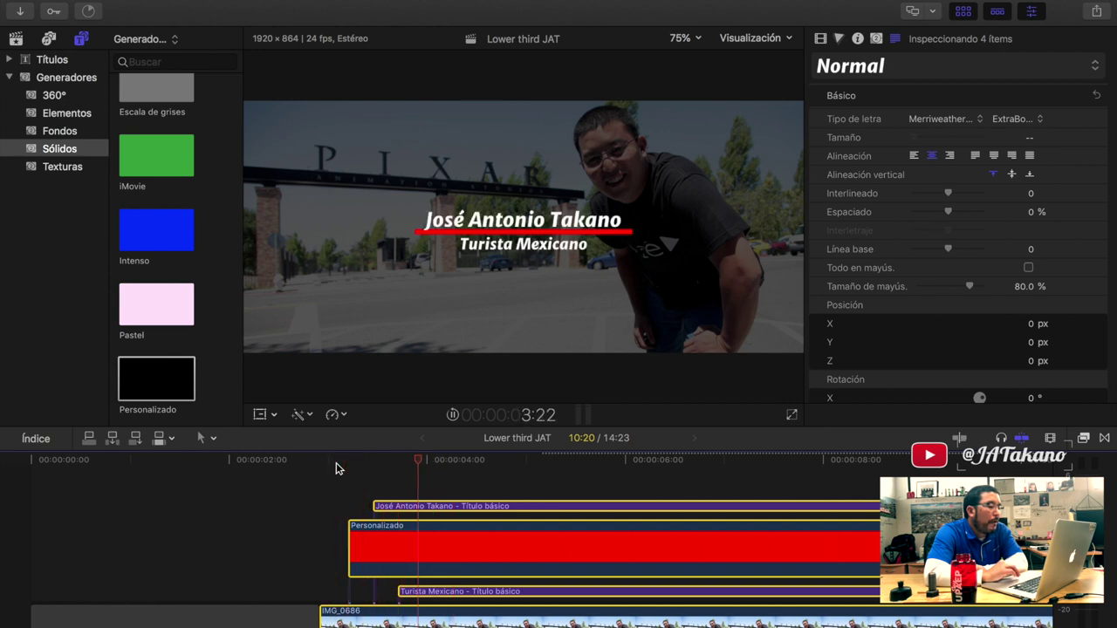
pyautogui.click(336, 463)
pyautogui.click(336, 463)
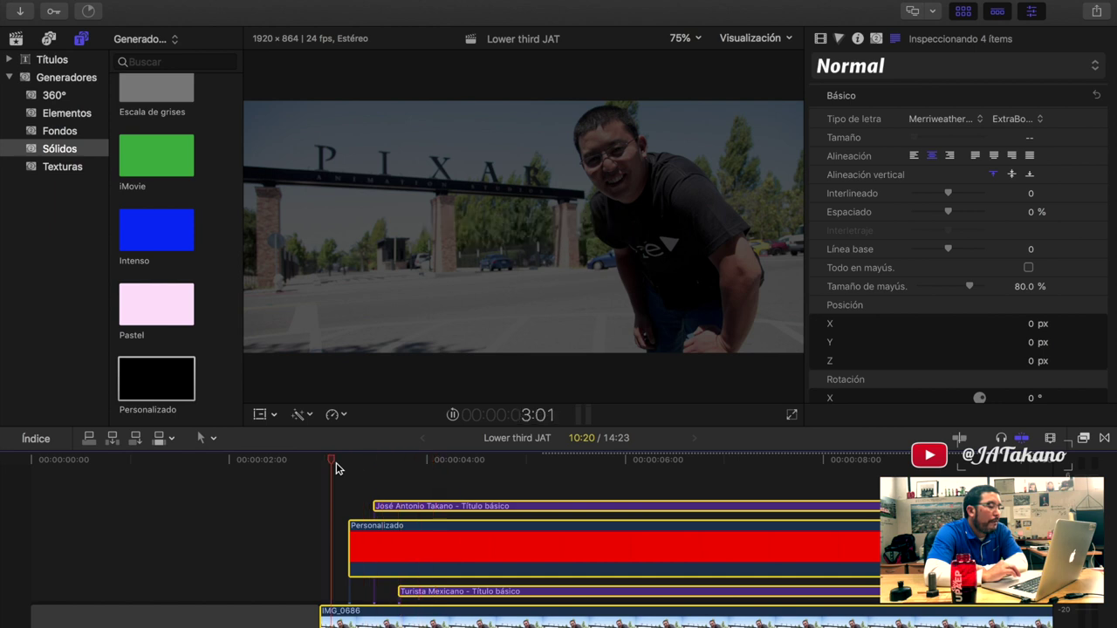
pyautogui.press('space')
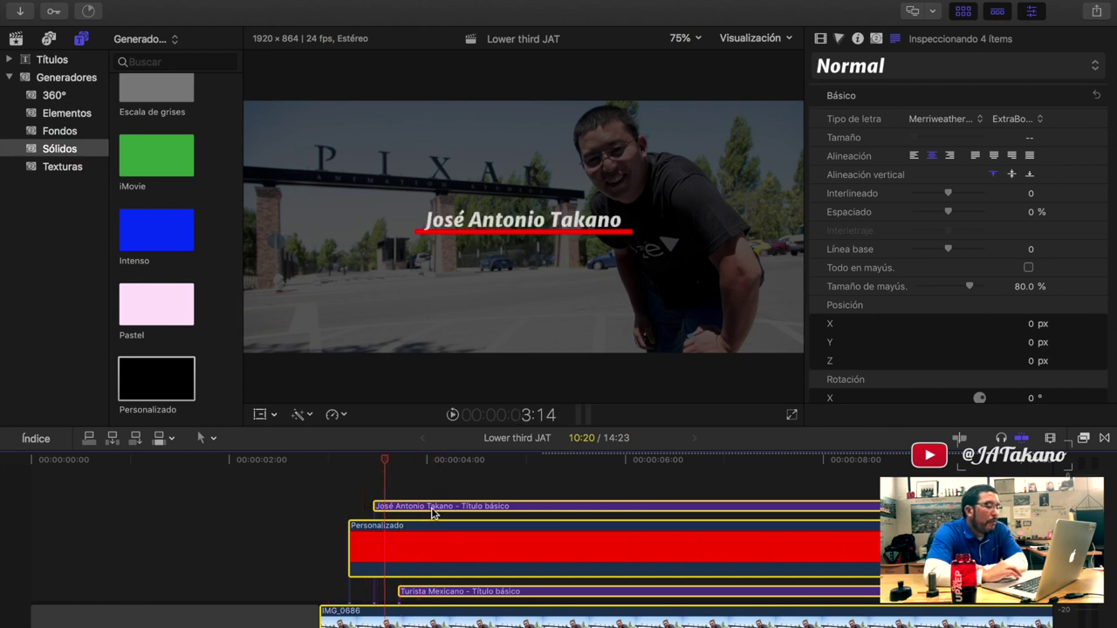
pyautogui.press('super+minus')
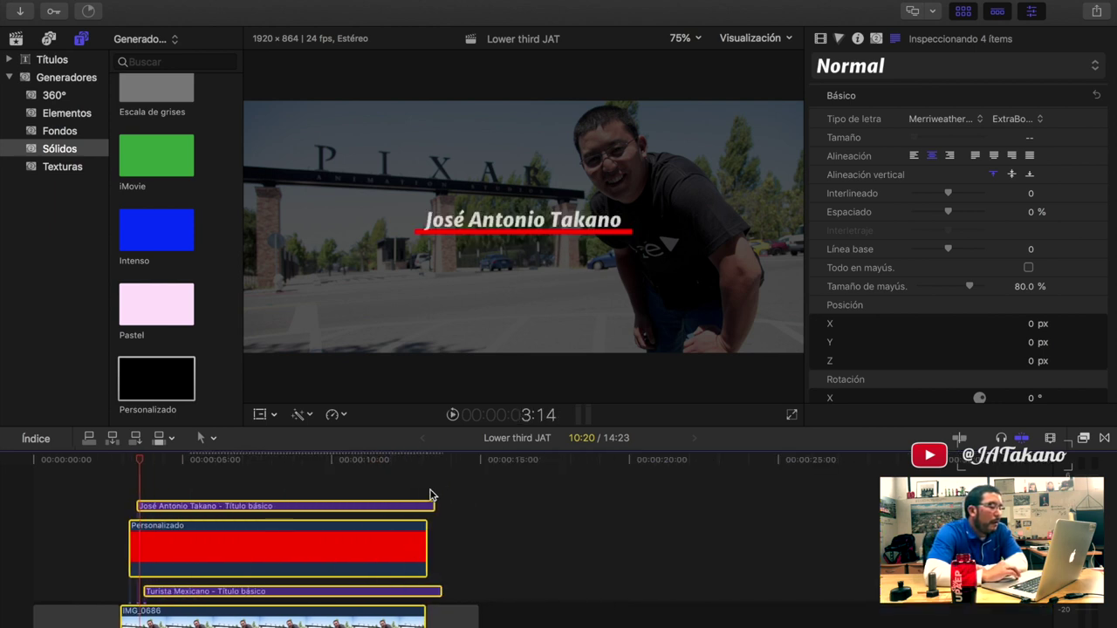
# - Trim the José Antonio Takano title and Turista Mexicano subtitle ends toward the IMG_0686 footage end
pyautogui.press('z')
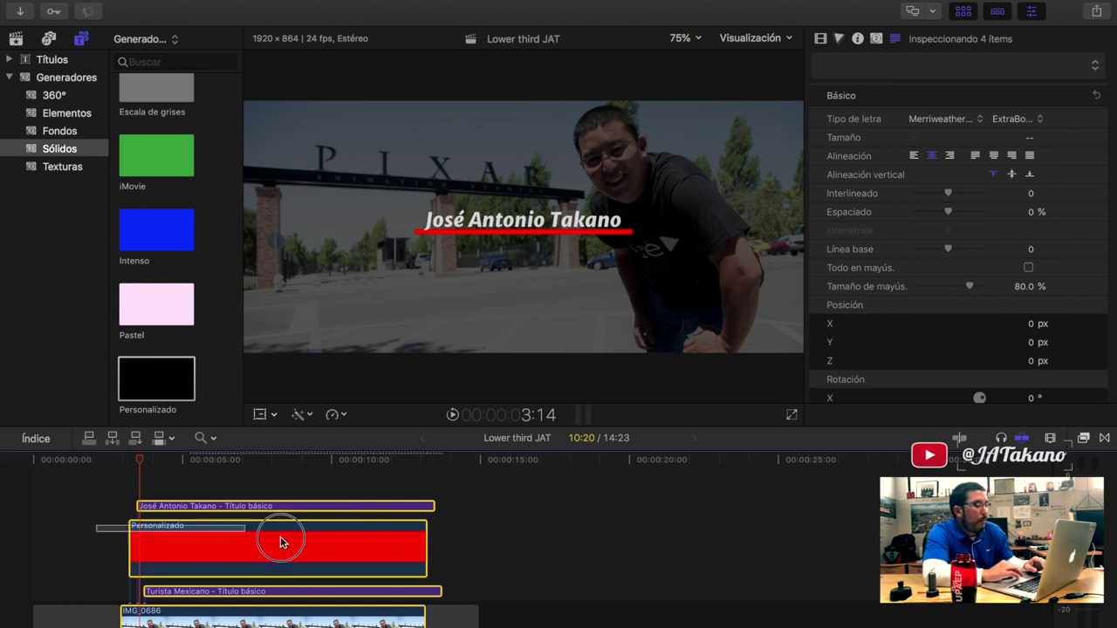
pyautogui.moveTo(98, 515); pyautogui.dragTo(454, 602)
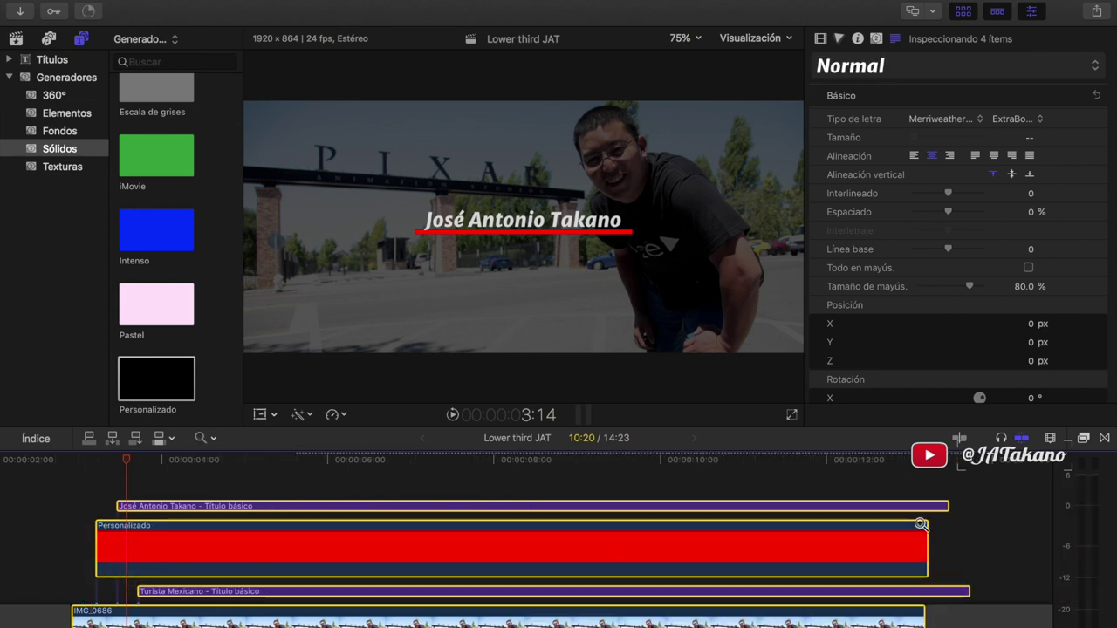
pyautogui.press('a')
pyautogui.click(904, 505)
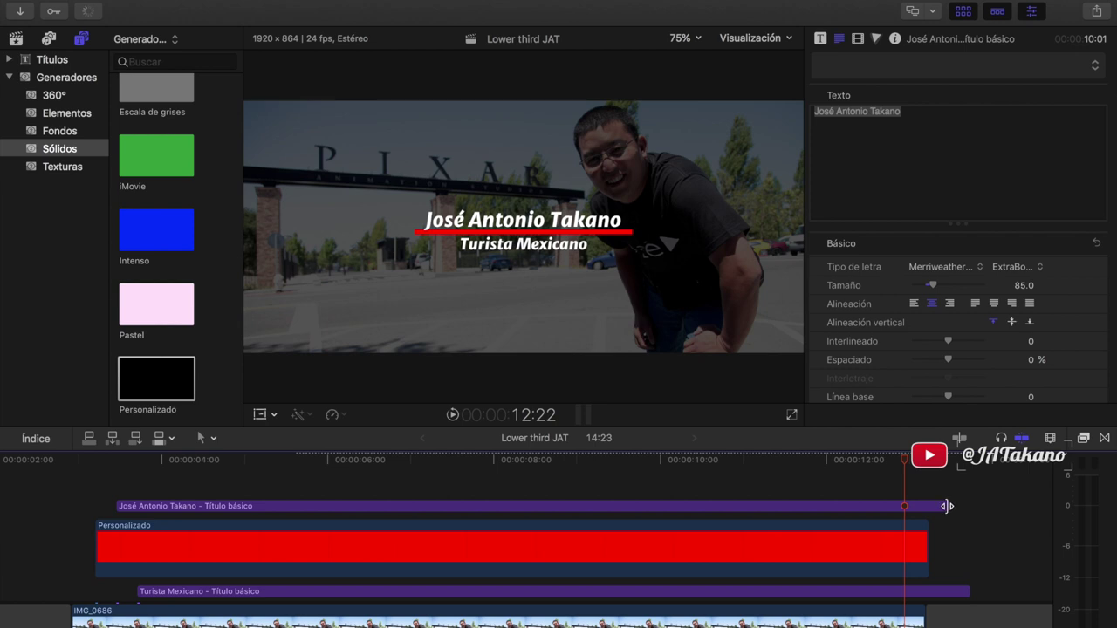
pyautogui.moveTo(947, 506); pyautogui.dragTo(937, 504)
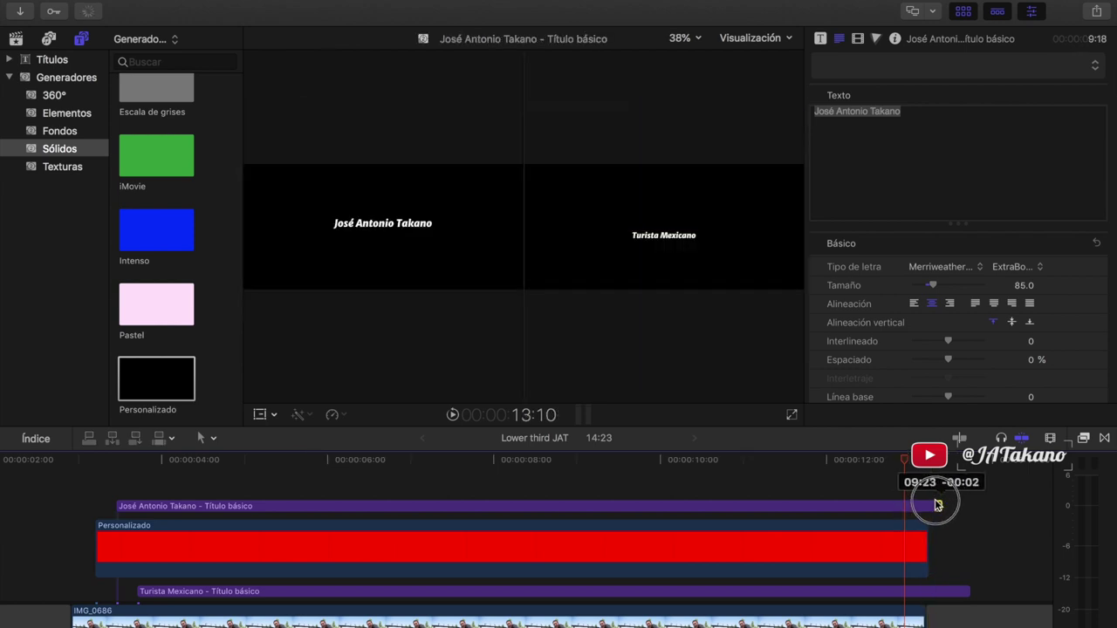
pyautogui.moveTo(937, 504); pyautogui.dragTo(925, 505)
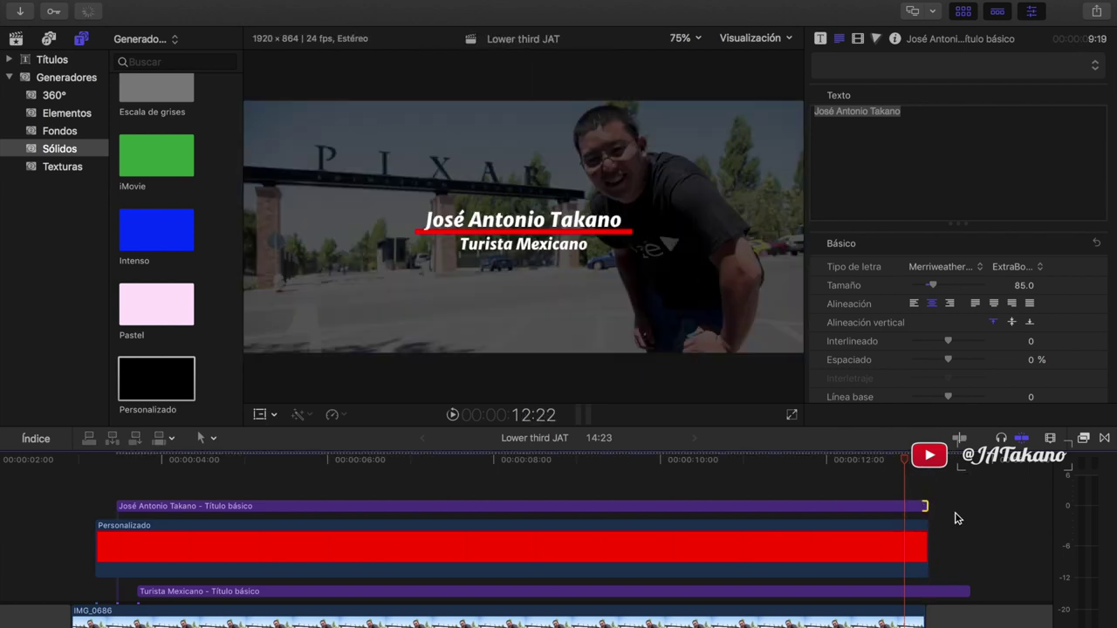
pyautogui.moveTo(968, 590); pyautogui.dragTo(922, 592)
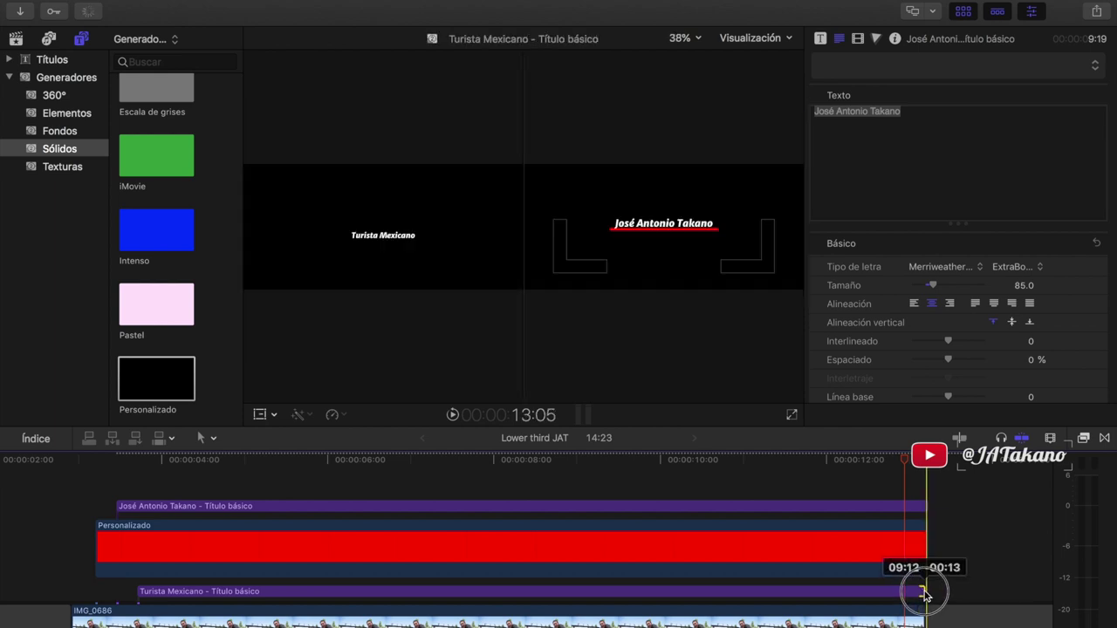
# - Trim the red bar and name title ends flush with the footage end, then fit the project
pyautogui.press('z')
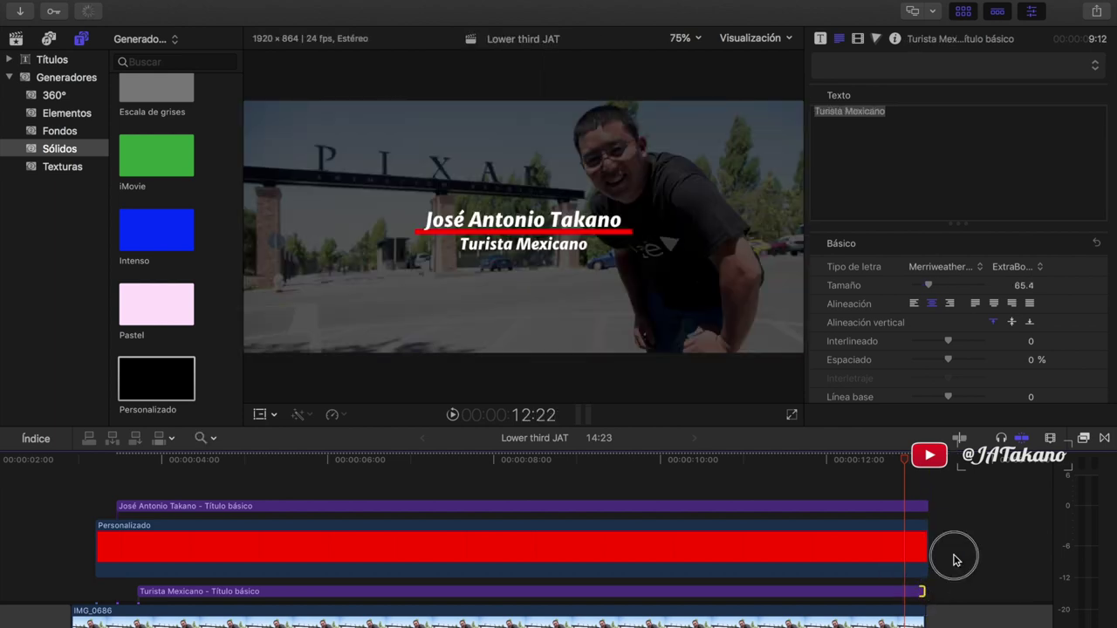
pyautogui.moveTo(975, 532); pyautogui.dragTo(862, 586)
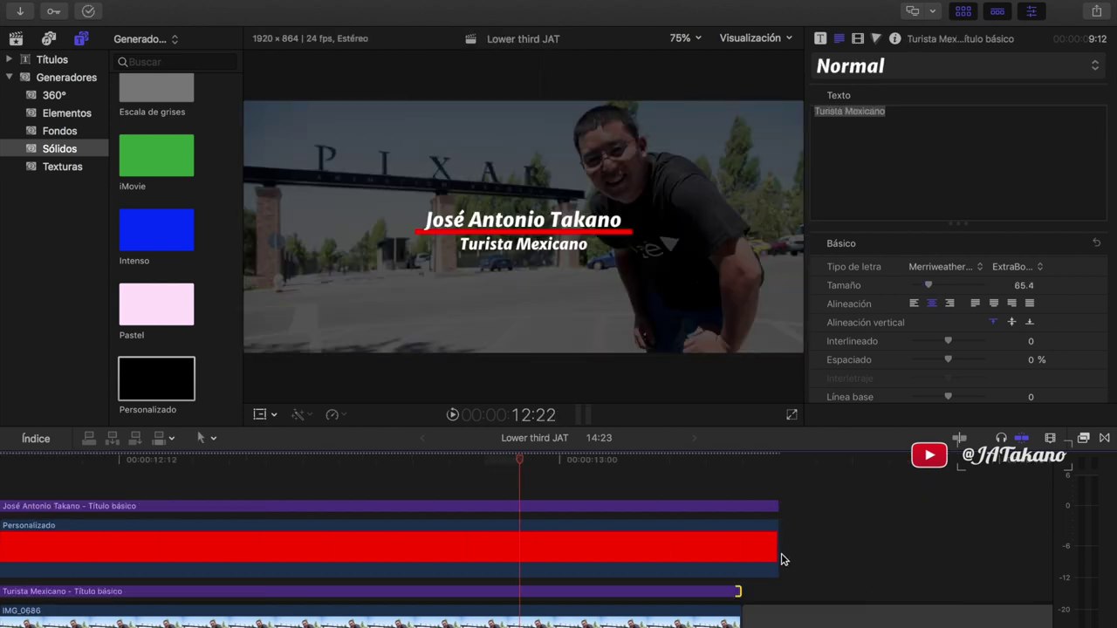
pyautogui.moveTo(777, 550); pyautogui.dragTo(740, 551)
pyautogui.click(776, 505)
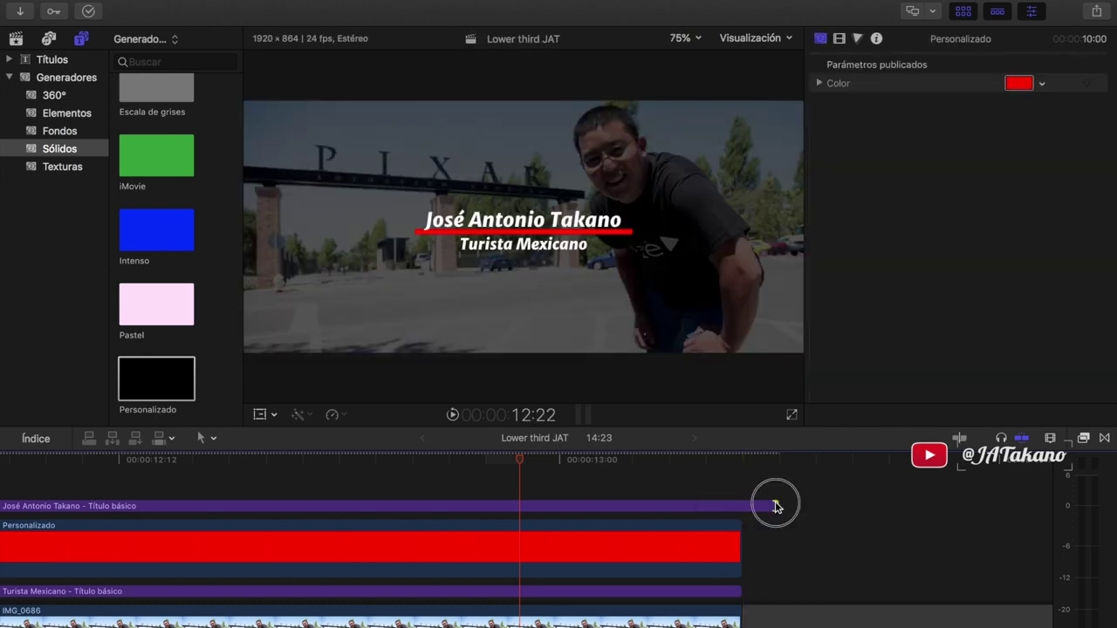
pyautogui.moveTo(776, 505); pyautogui.dragTo(740, 505)
pyautogui.hotkey('shift', 'z')
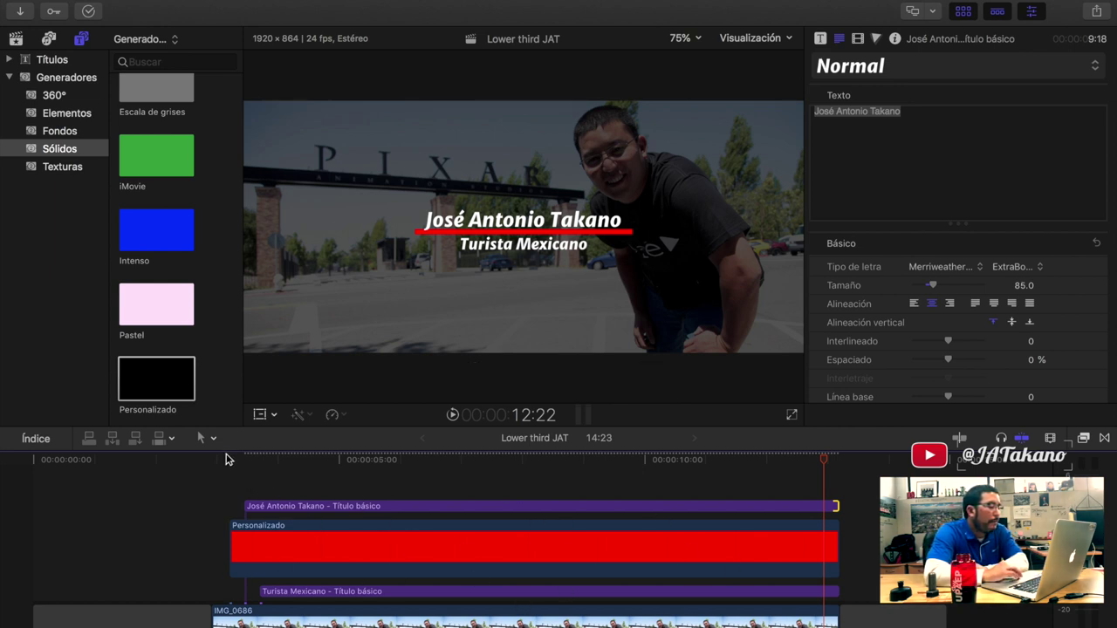
pyautogui.click(225, 457)
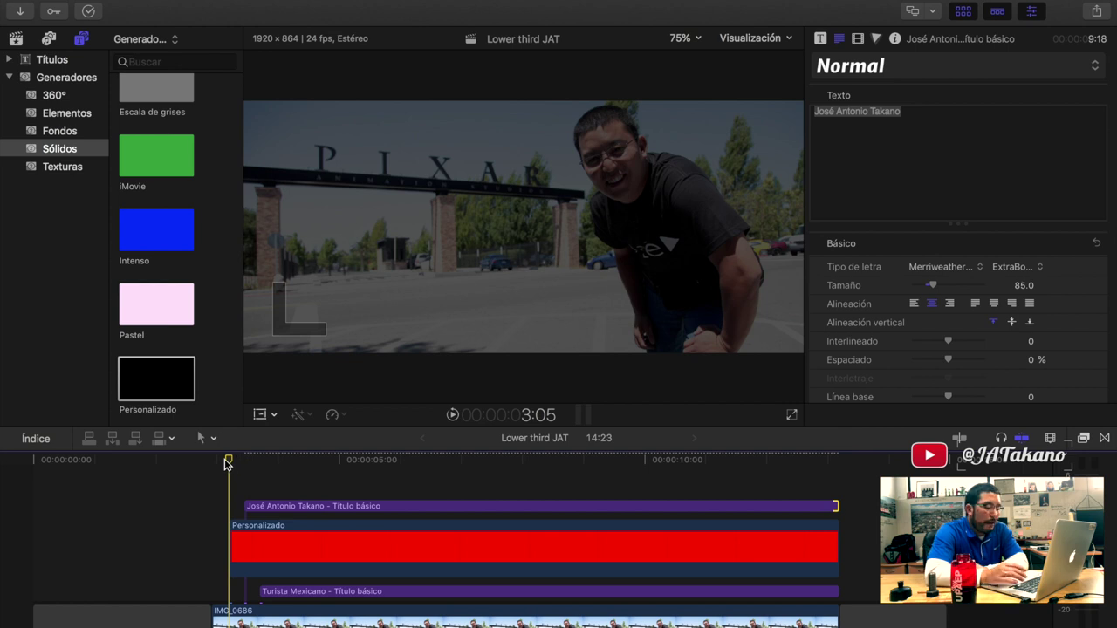
pyautogui.press('space')
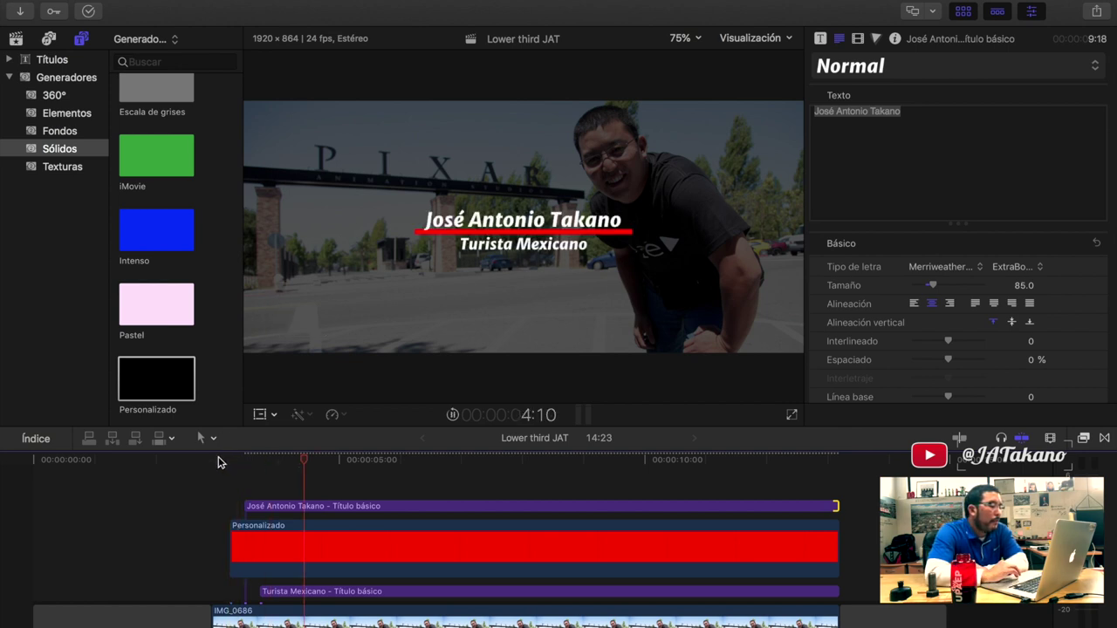
pyautogui.click(218, 460)
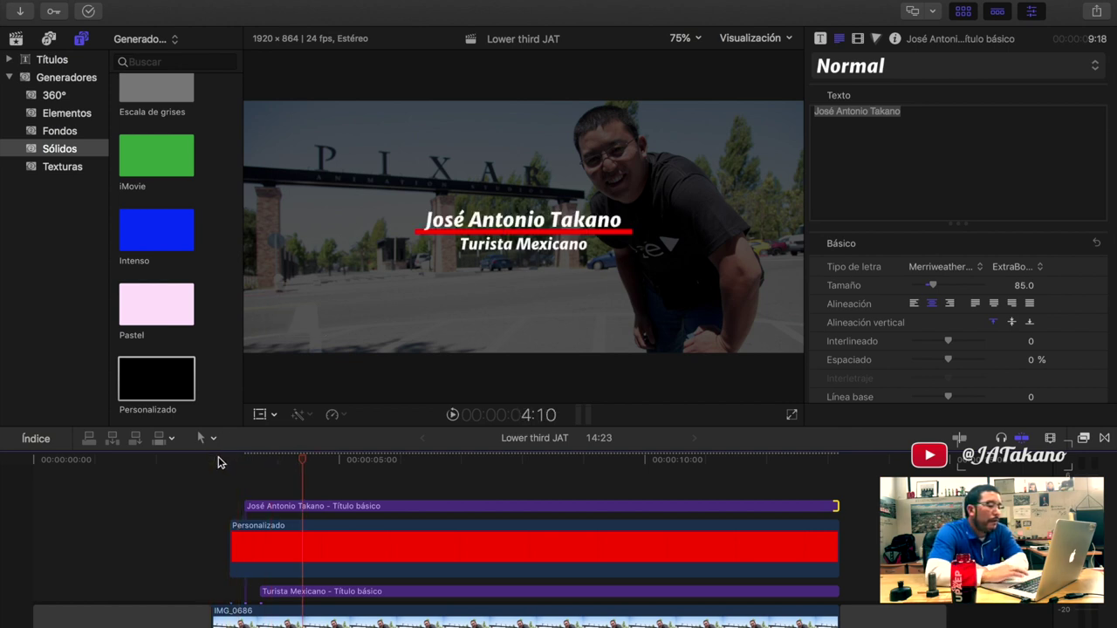
pyautogui.press('space')
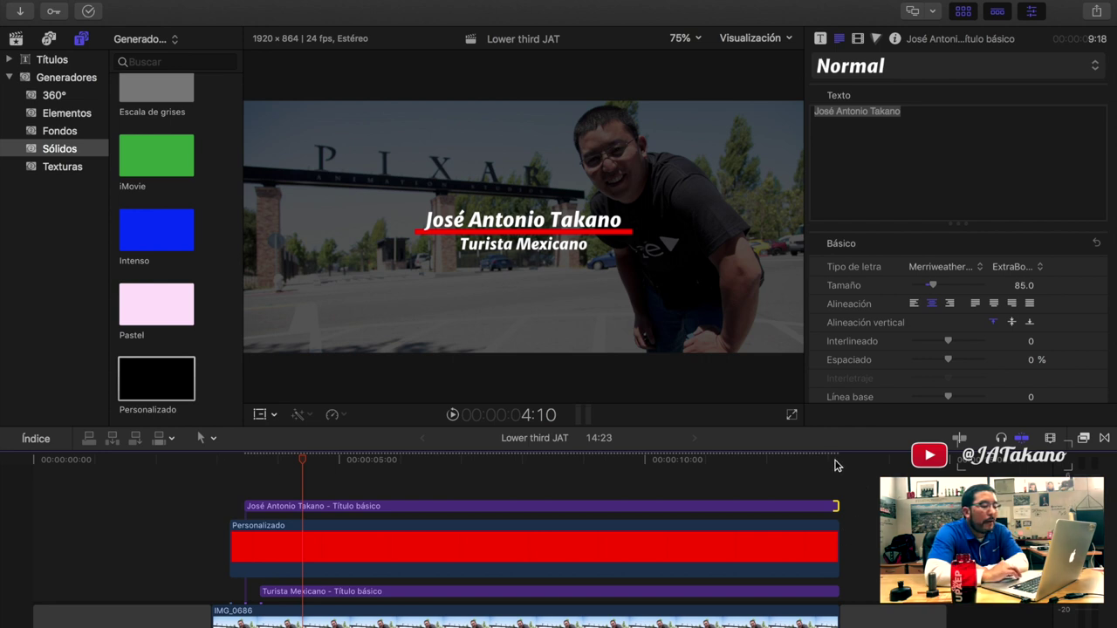
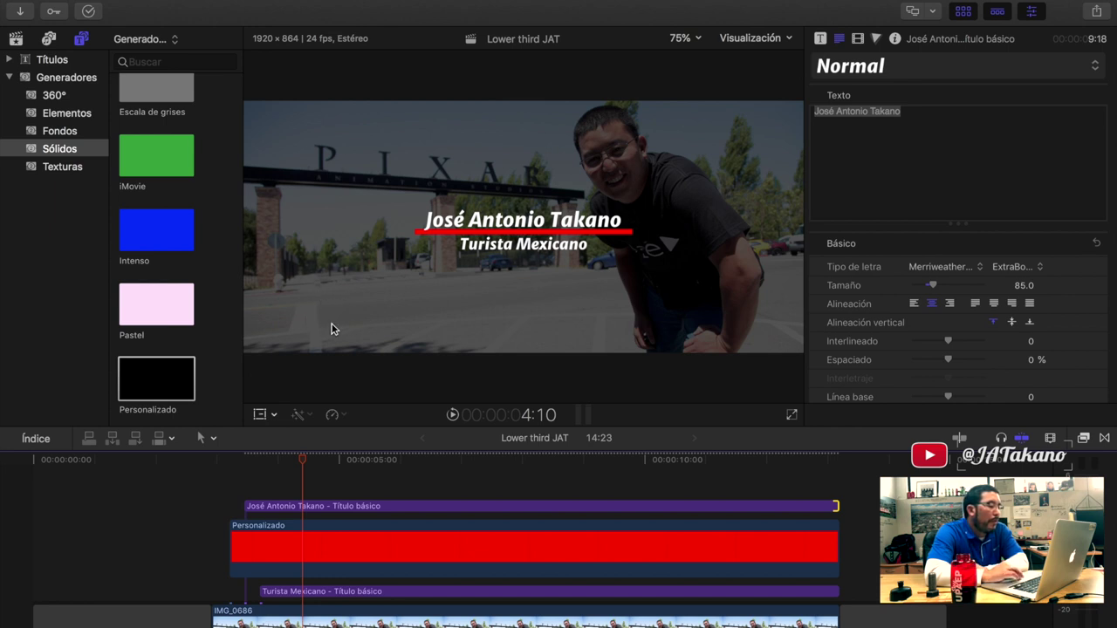
# - Select the title and red bar clips, show their Video inspector and enlarge the viewer
pyautogui.moveTo(355, 476); pyautogui.dragTo(417, 598)
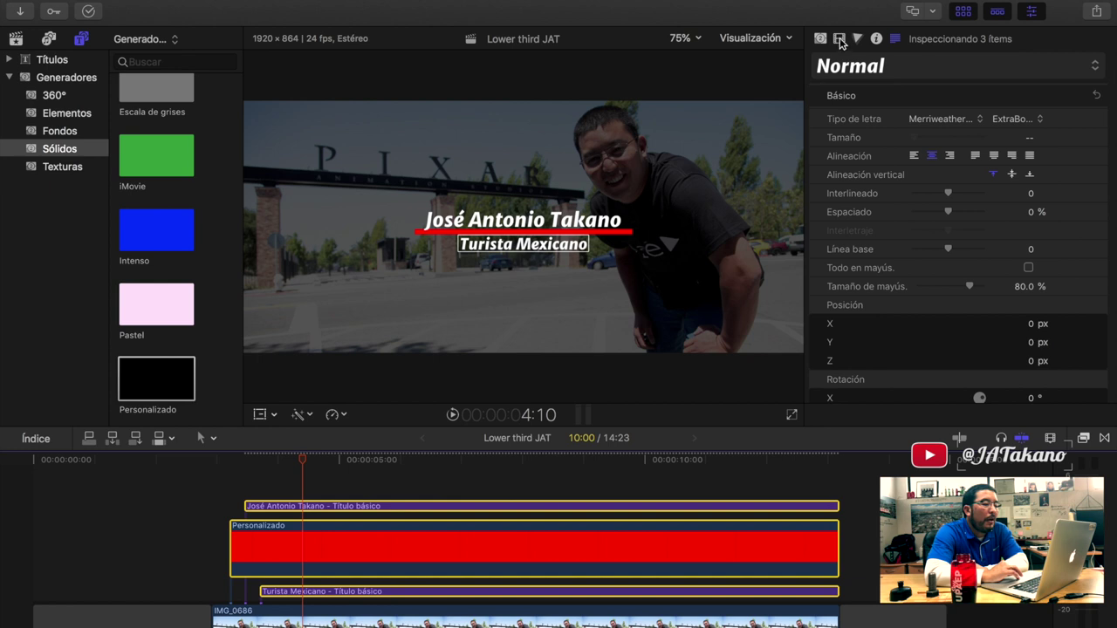
pyautogui.click(839, 40)
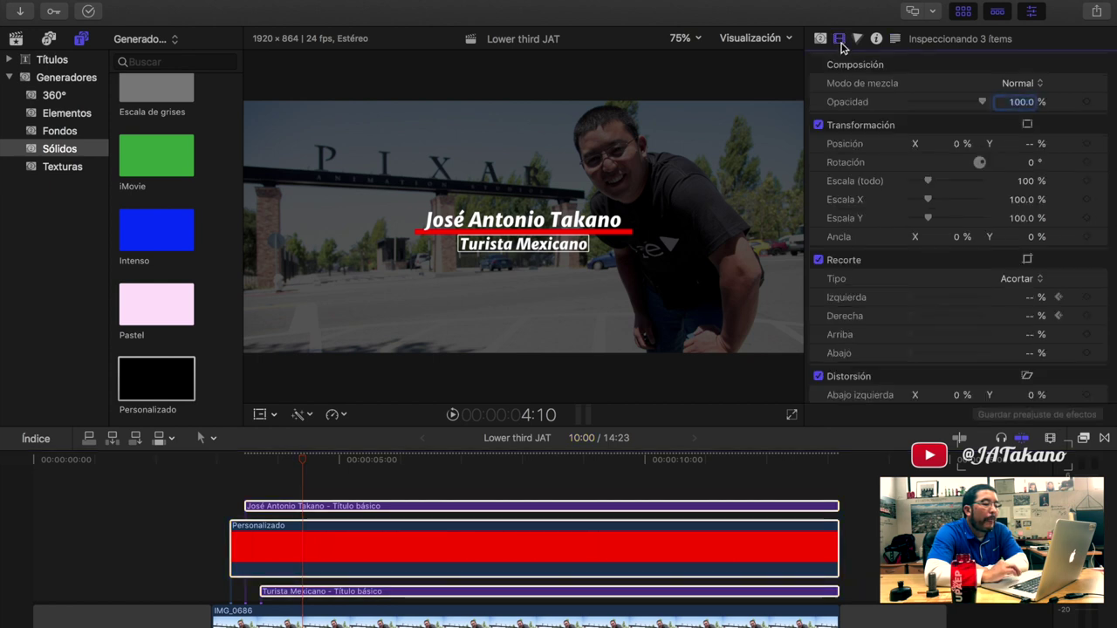
pyautogui.click(962, 11)
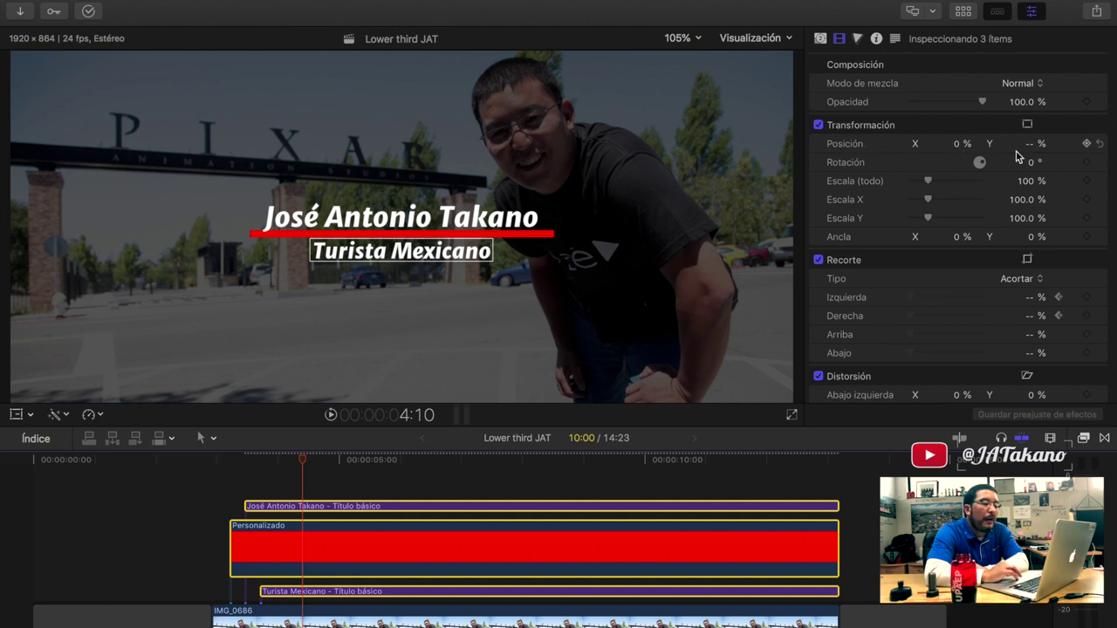
# - Trial-move the lower third left and down, undo back to centre, then select all three clips
pyautogui.moveTo(957, 145)
pyautogui.mouseDown()
pyautogui.moveTo(907, 145)
pyautogui.moveTo(953, 144)
pyautogui.mouseUp()
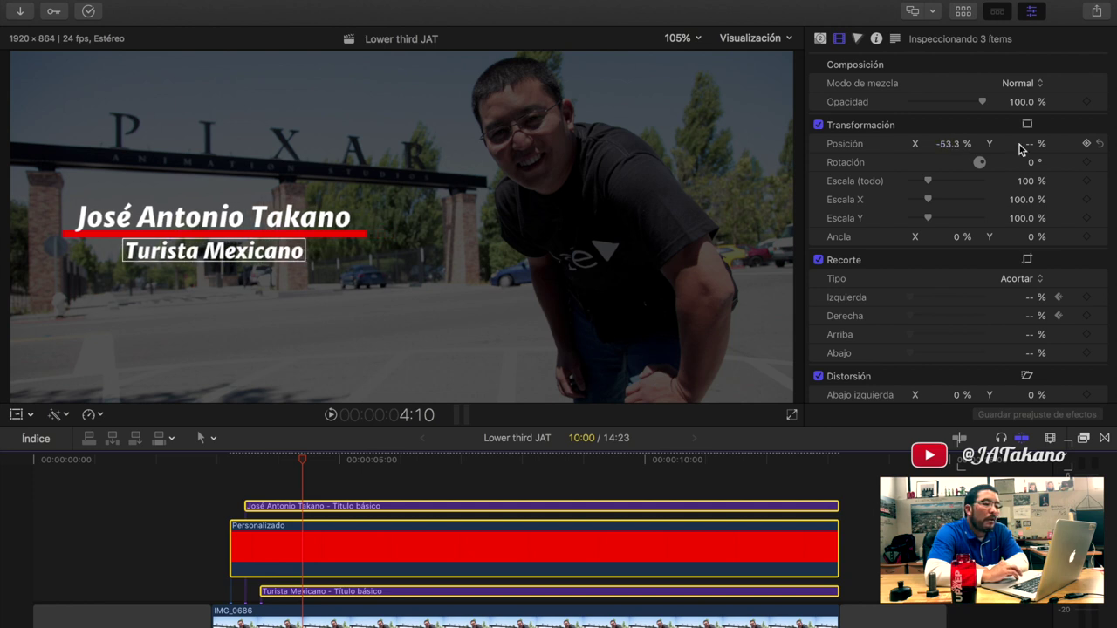
pyautogui.moveTo(1030, 144)
pyautogui.mouseDown()
pyautogui.moveTo(1030, 171)
pyautogui.moveTo(1030, 143)
pyautogui.mouseUp()
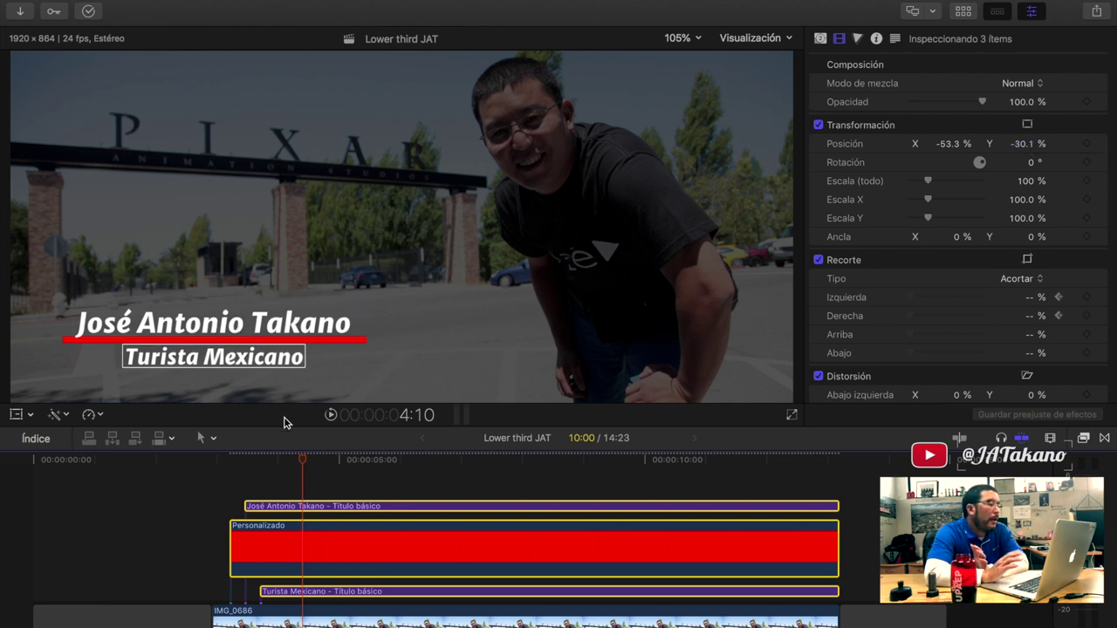
pyautogui.moveTo(305, 460); pyautogui.dragTo(311, 458)
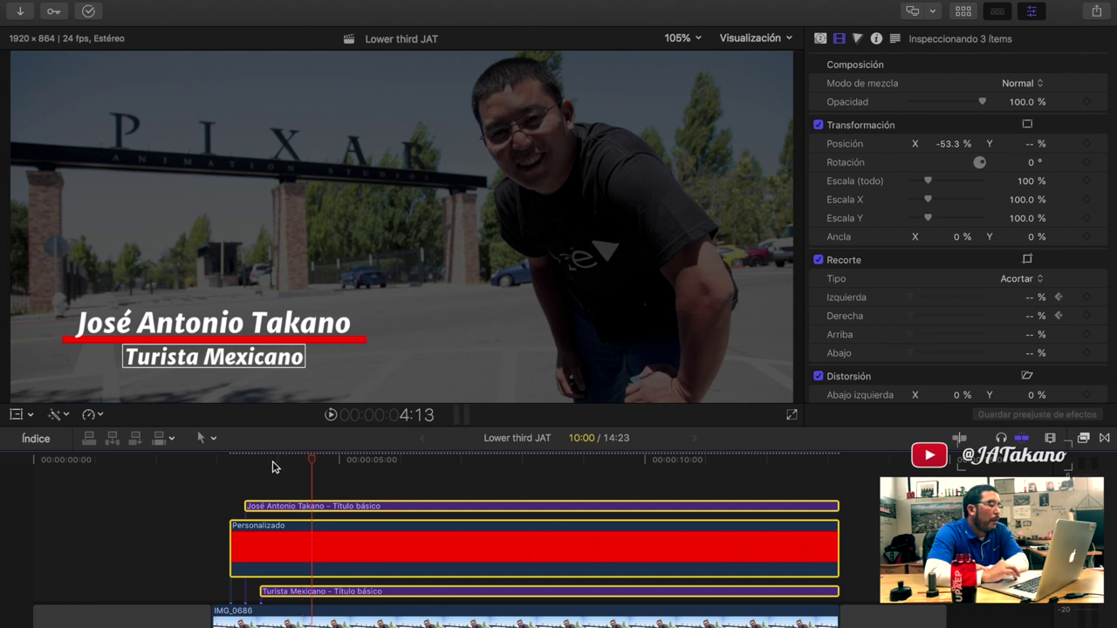
pyautogui.press('Left')
pyautogui.press('Left')
pyautogui.press('Left')
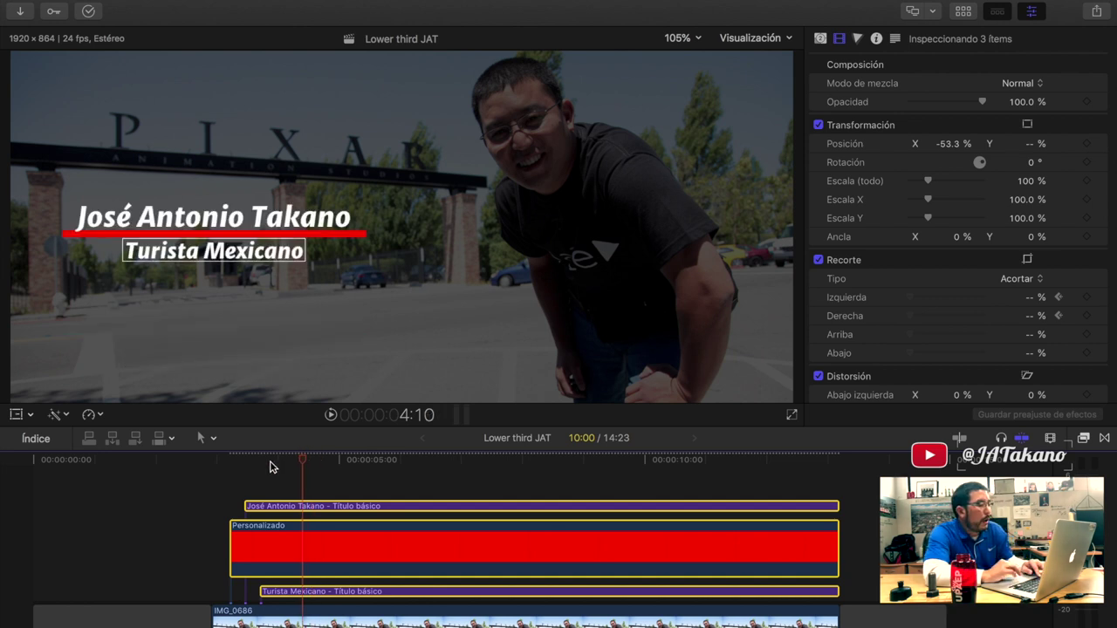
pyautogui.moveTo(312, 479); pyautogui.dragTo(389, 594)
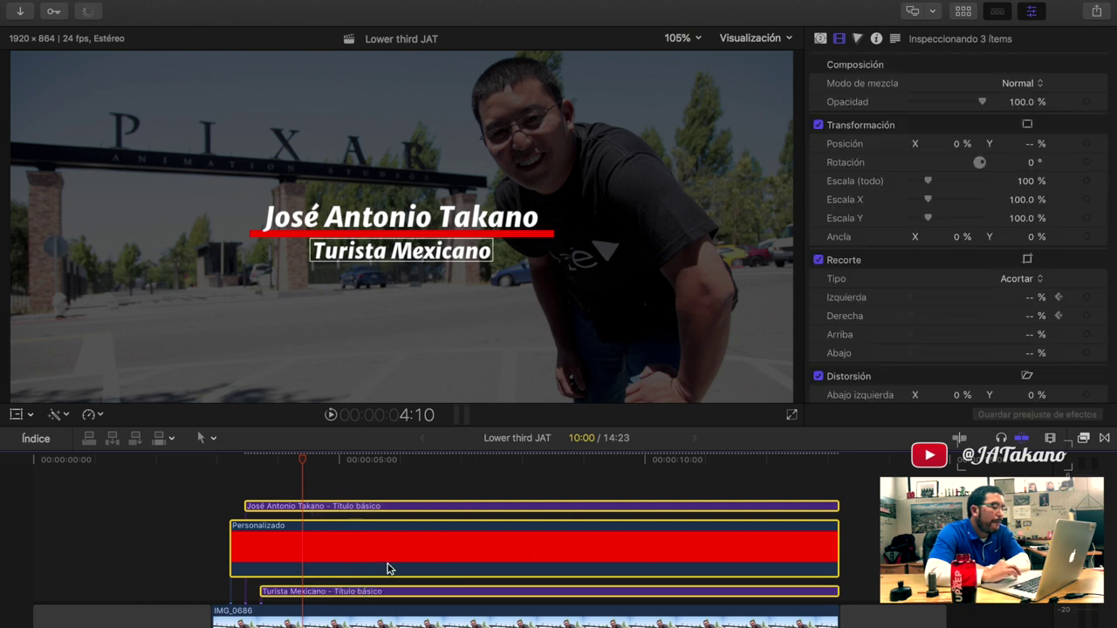
# - Combine the selected clips into a compound clip with the default name 'Lower third JAT Clip'
pyautogui.rightClick(388, 568)
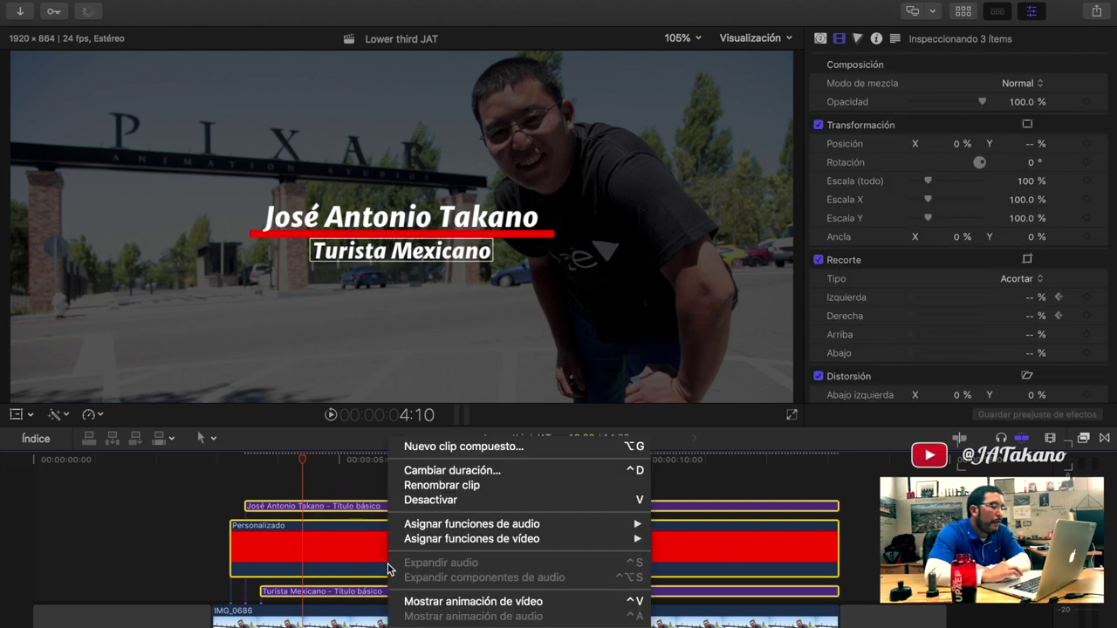
pyautogui.click(453, 450)
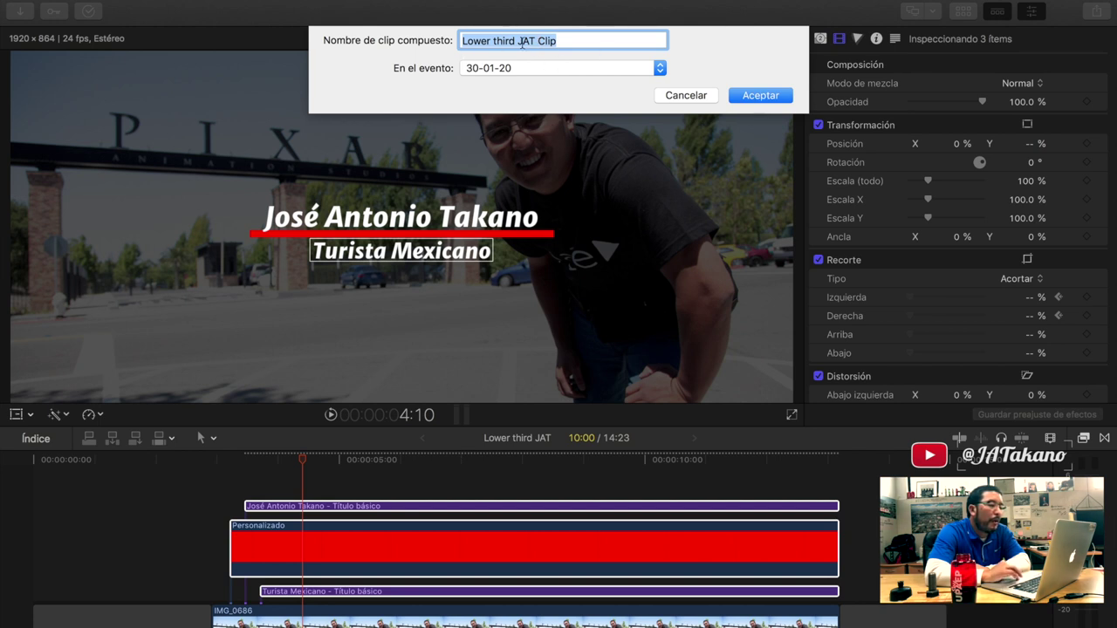
pyautogui.click(766, 96)
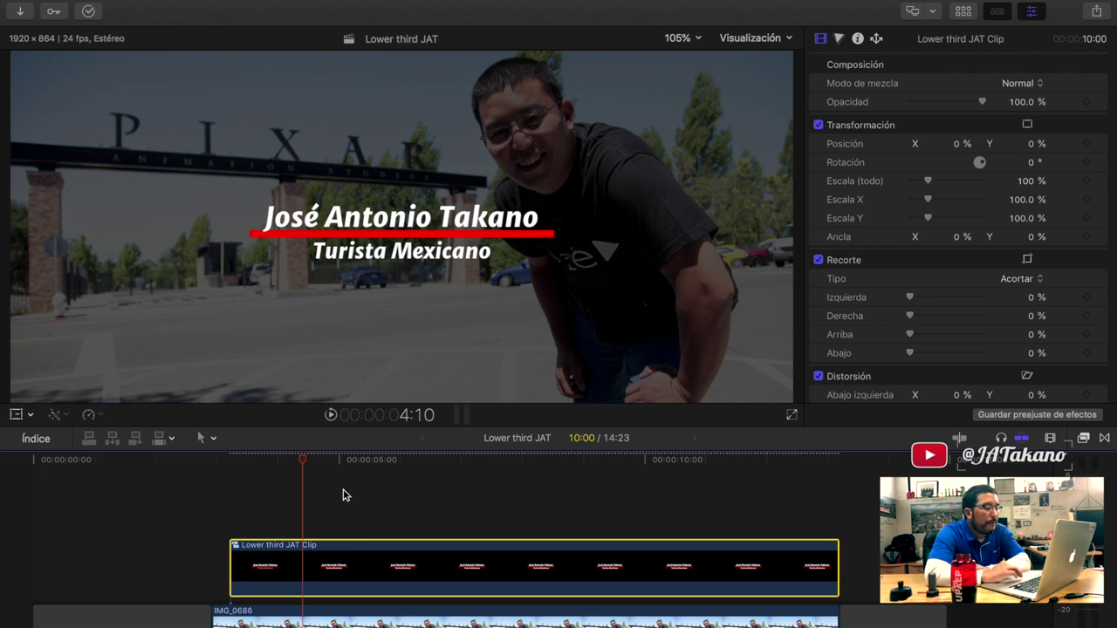
# - Inspect the compound clip's layers, then return to the project and select the compound clip
pyautogui.doubleClick(348, 569)
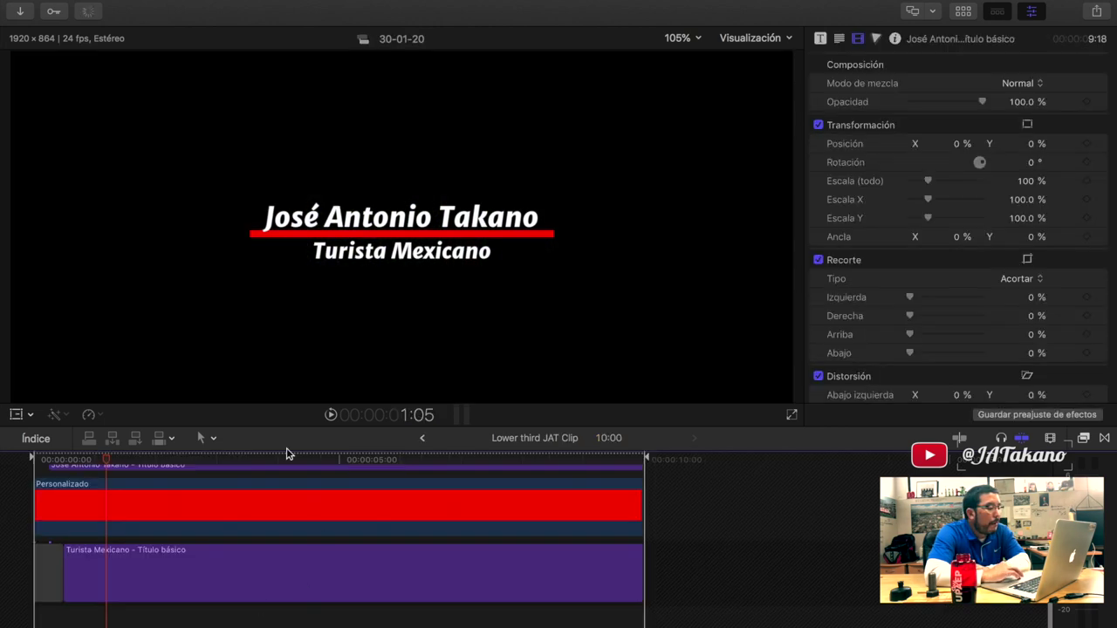
pyautogui.scroll(3, 227, 563)
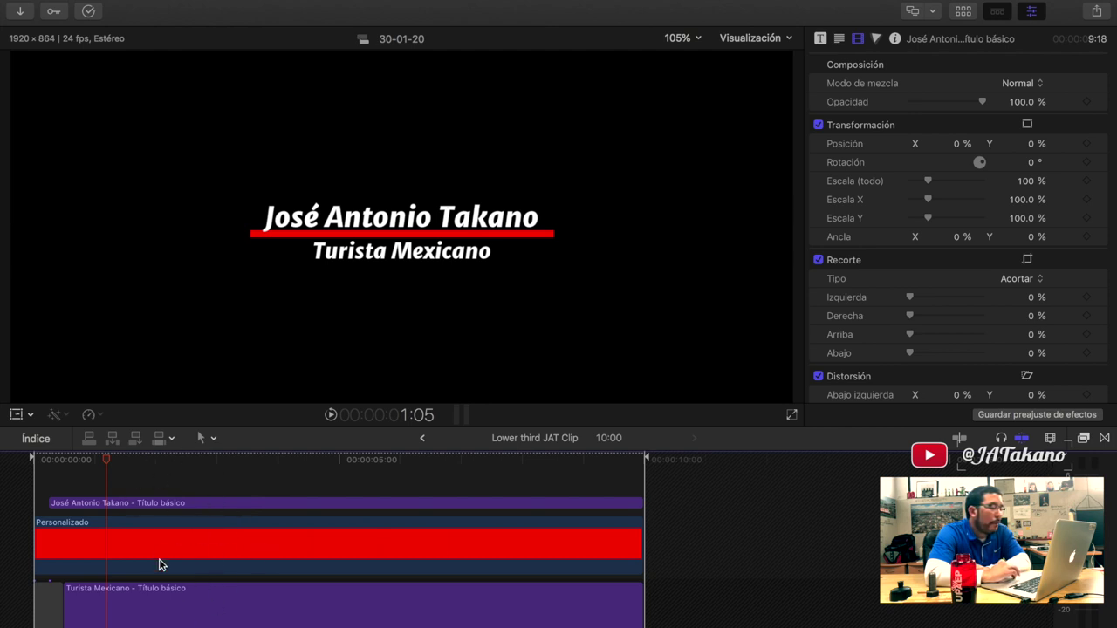
pyautogui.click(422, 437)
pyautogui.click(316, 507)
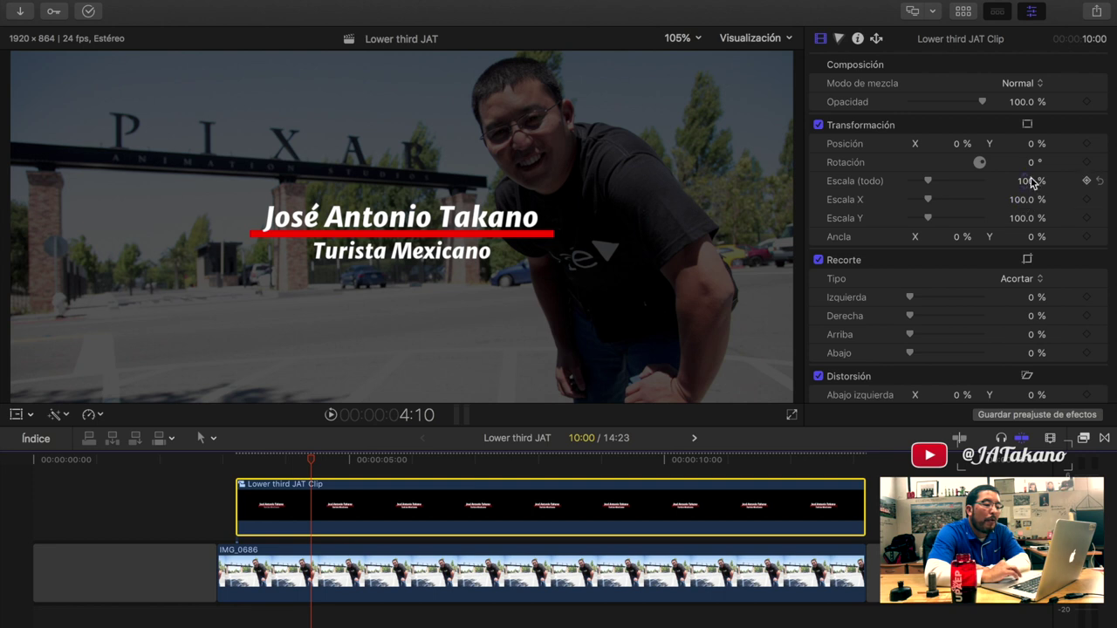
# - Place the lower third at X -38%, Y -28.5%, scale 134%, and set IMG_0686 opacity to 100%
pyautogui.moveTo(1031, 143); pyautogui.dragTo(1021, 160)
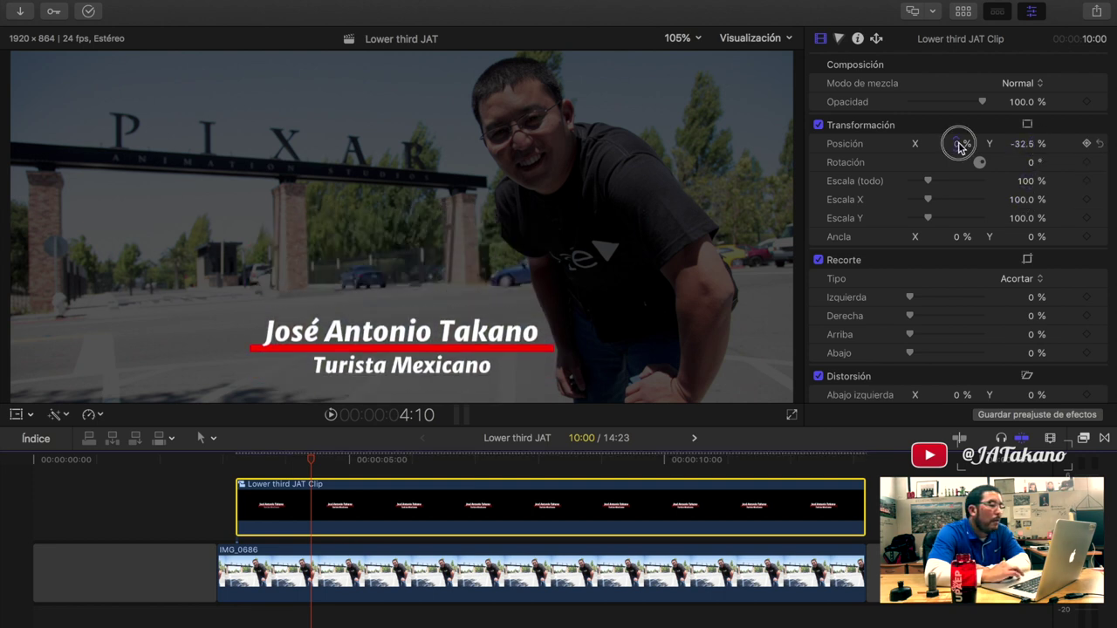
pyautogui.moveTo(958, 143); pyautogui.dragTo(925, 143)
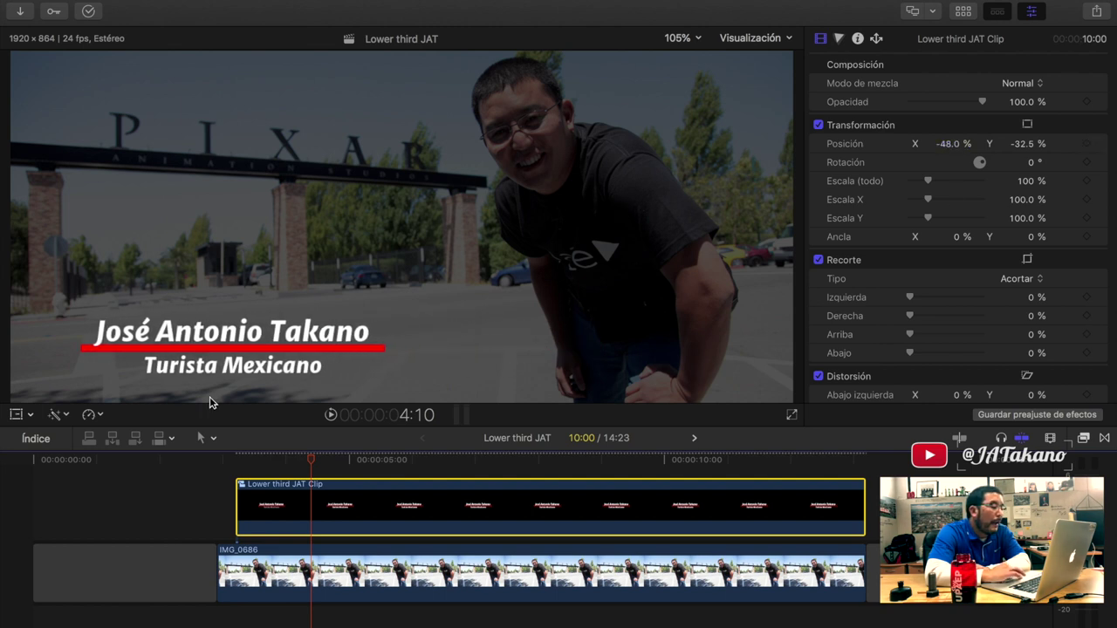
pyautogui.moveTo(1028, 181)
pyautogui.mouseDown()
pyautogui.moveTo(1052, 181)
pyautogui.moveTo(1031, 181)
pyautogui.mouseUp()
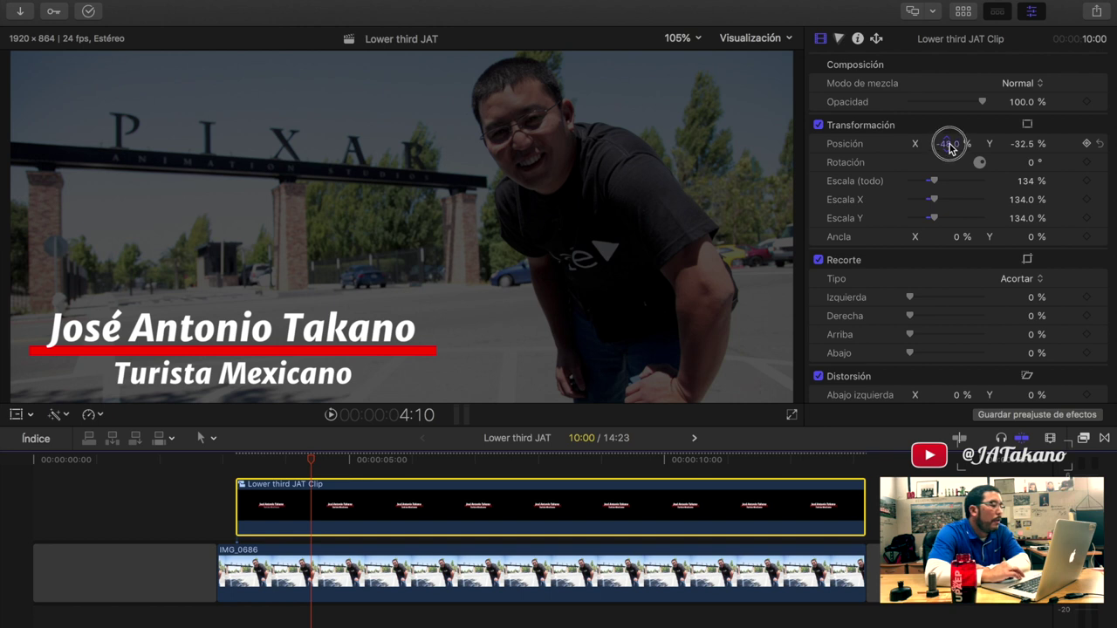
pyautogui.moveTo(946, 144); pyautogui.dragTo(1026, 138)
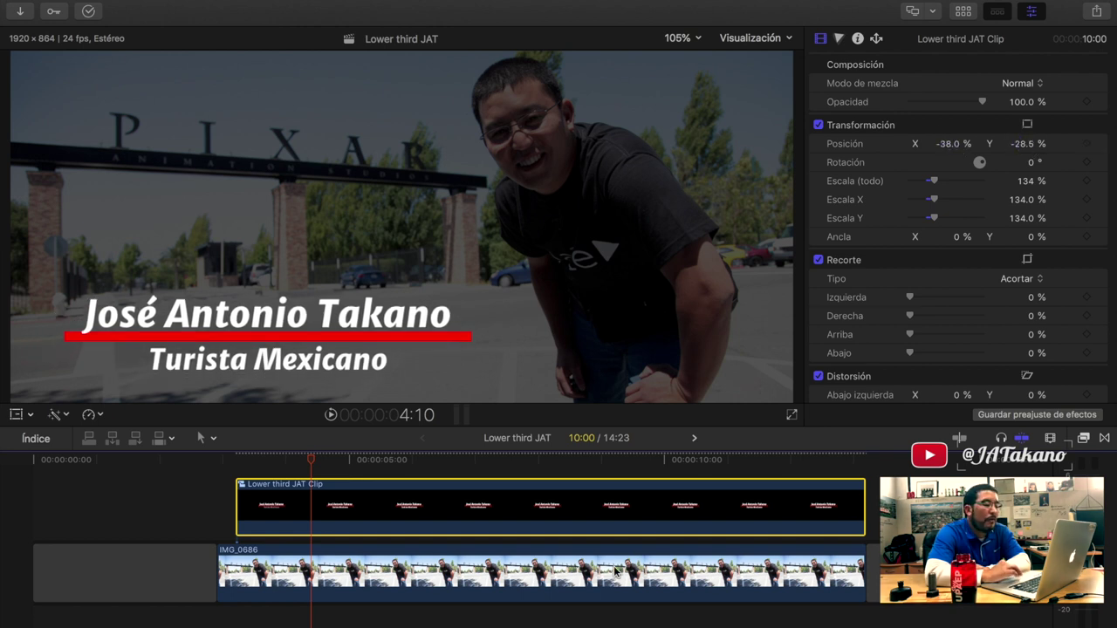
pyautogui.click(545, 592)
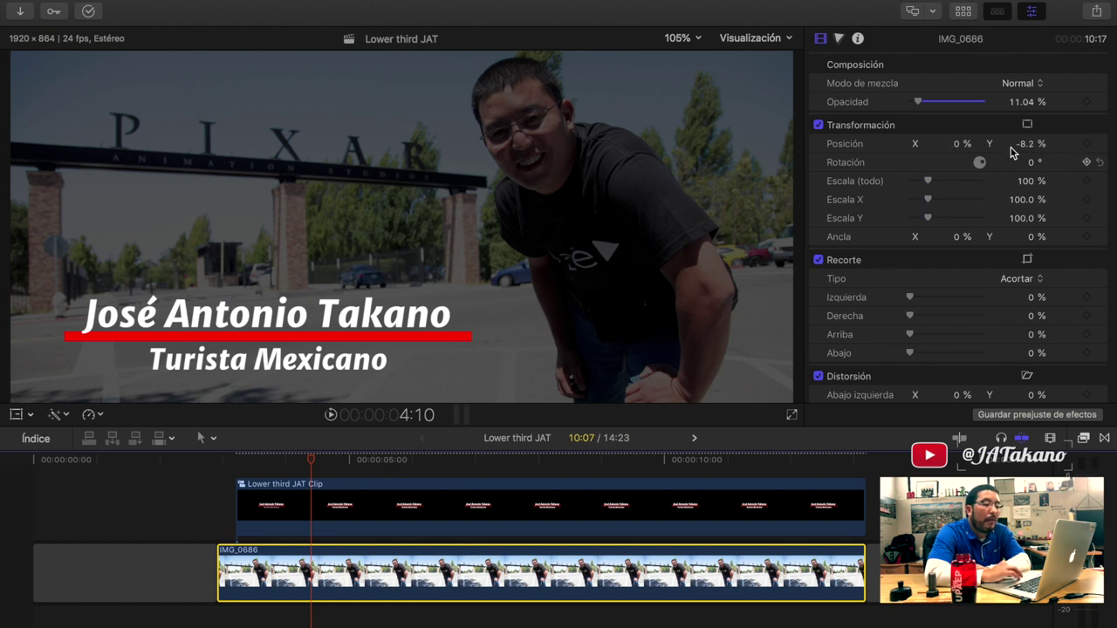
pyautogui.moveTo(919, 102); pyautogui.dragTo(1014, 102)
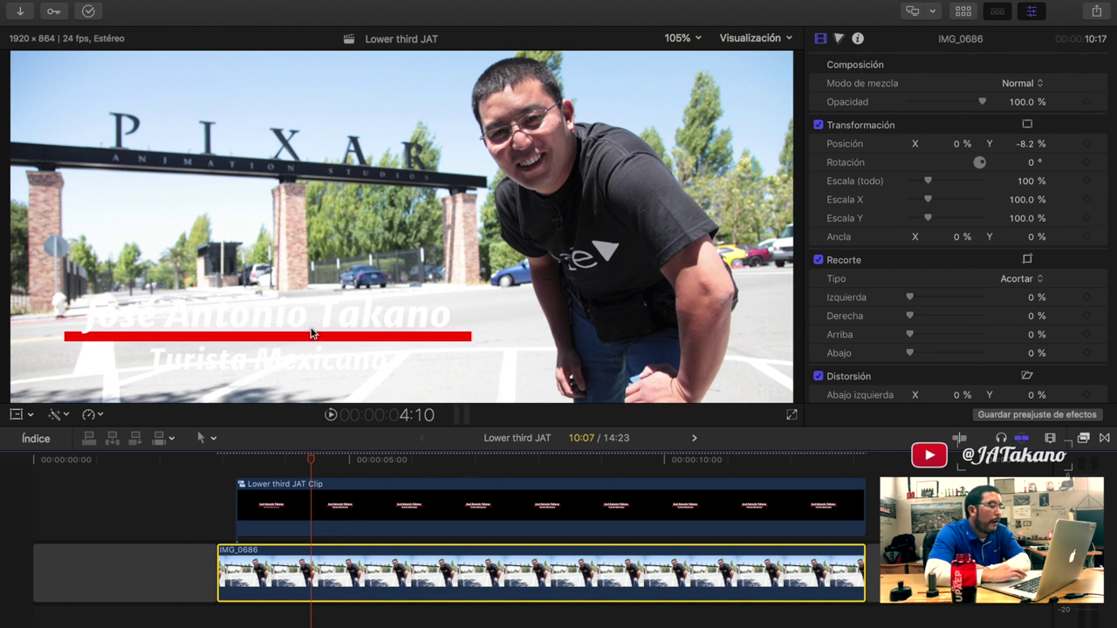
# - Inside the compound clip, change the name title's text colour to cream
pyautogui.doubleClick(315, 503)
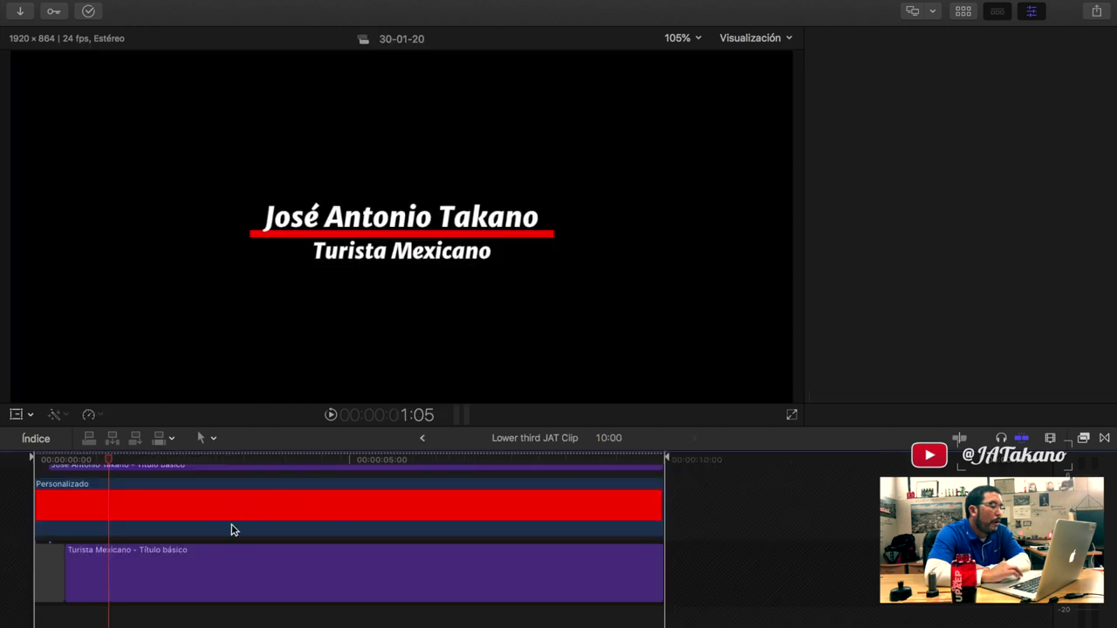
pyautogui.scroll(2, 223, 527)
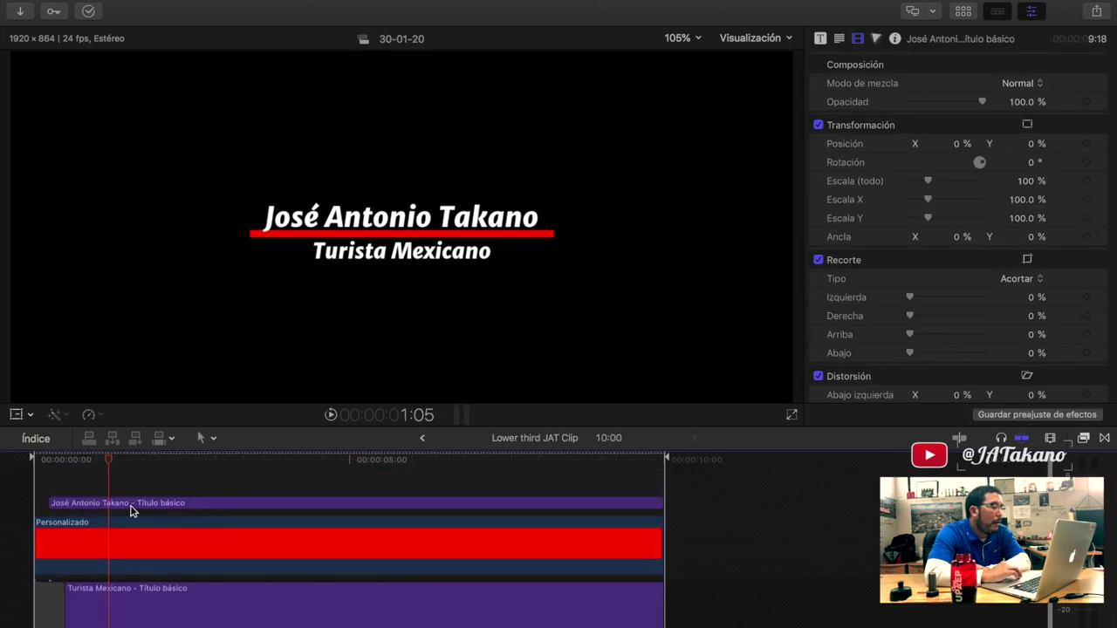
pyautogui.click(118, 506)
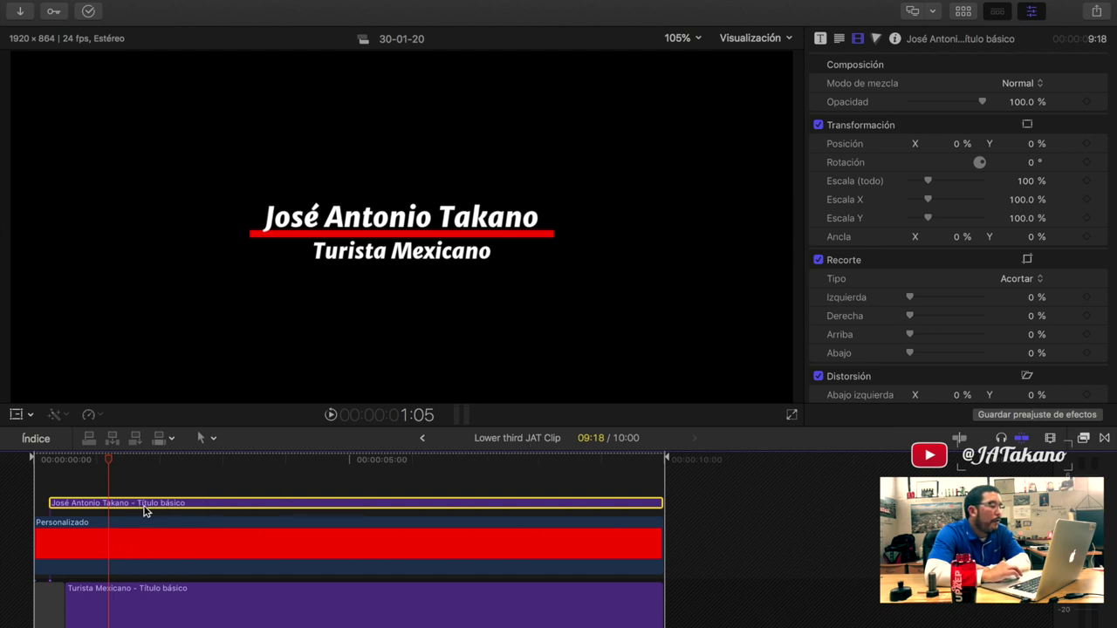
pyautogui.click(838, 40)
pyautogui.scroll(-5, 934, 276)
pyautogui.scroll(-5, 934, 276)
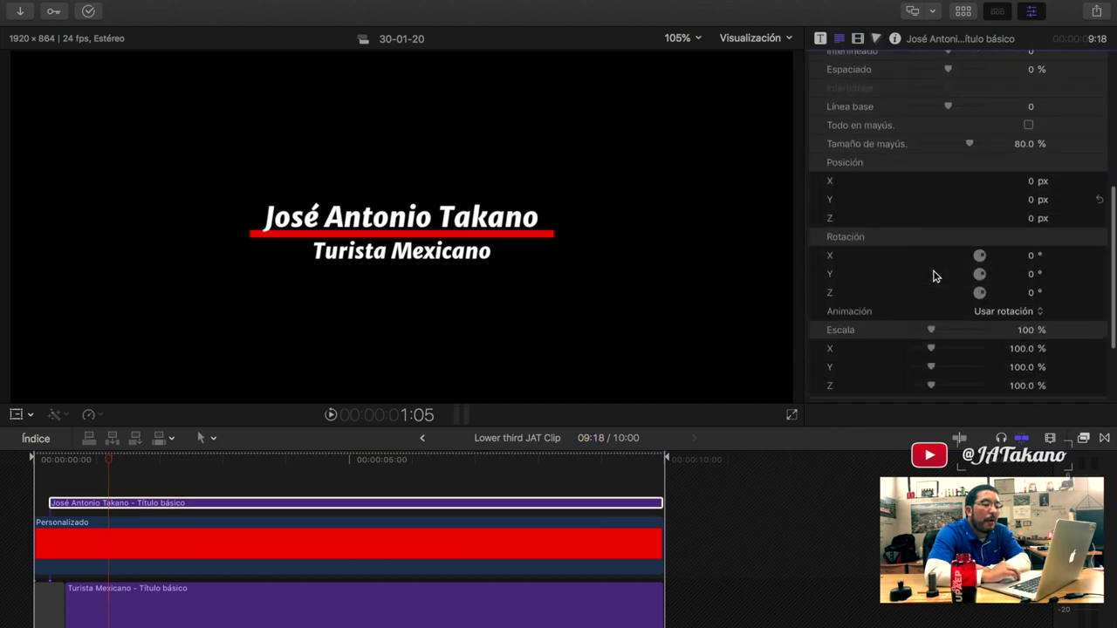
pyautogui.scroll(-5, 934, 276)
pyautogui.click(1073, 323)
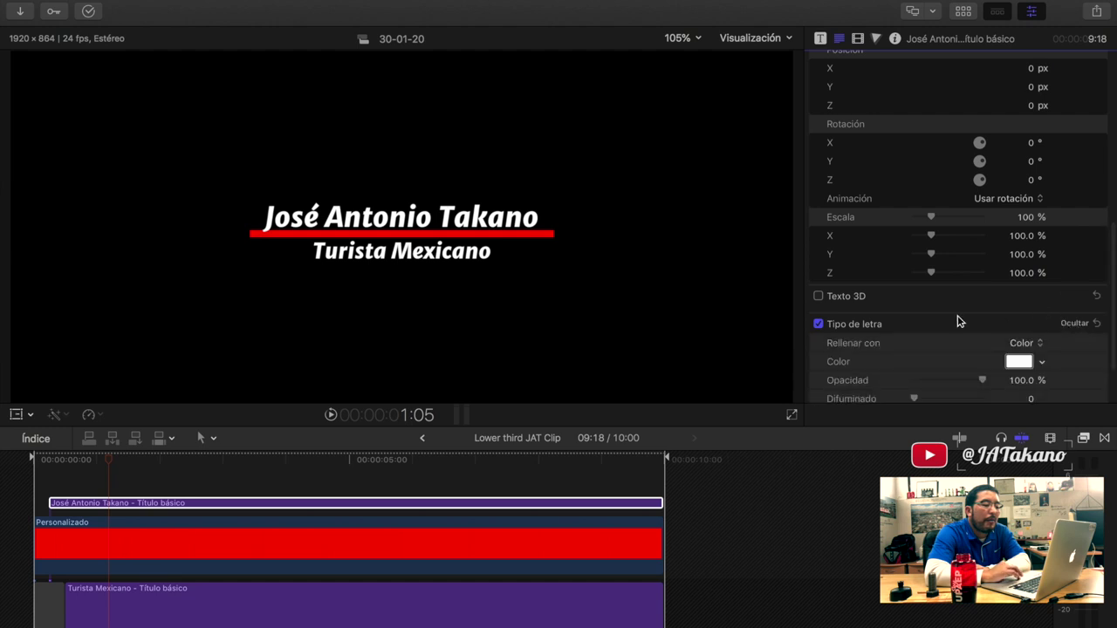
pyautogui.scroll(-2, 924, 330)
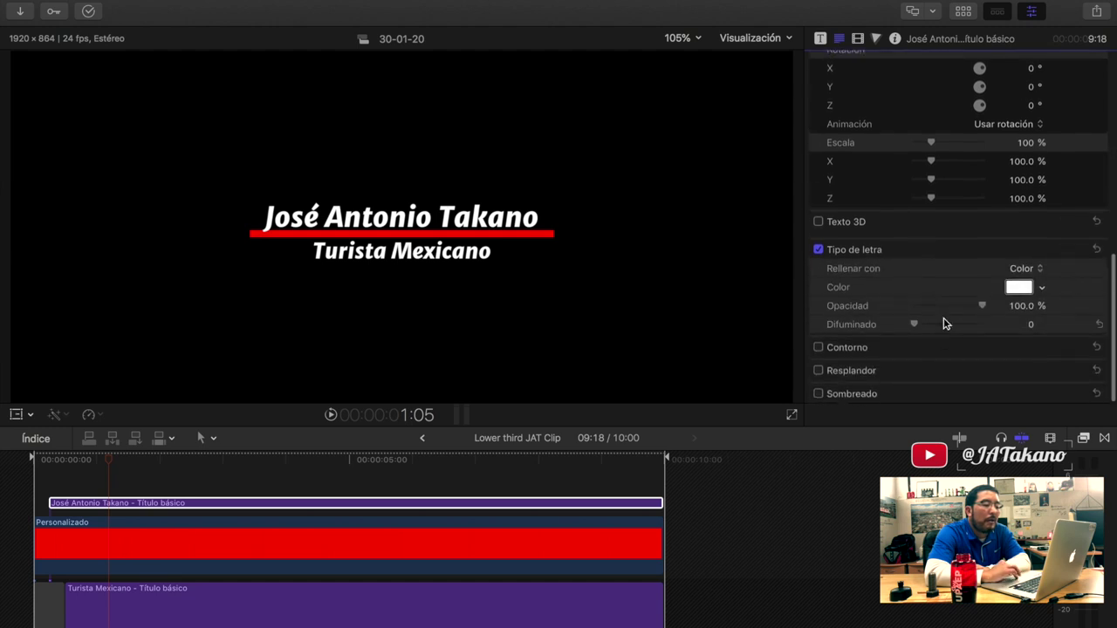
pyautogui.click(1017, 287)
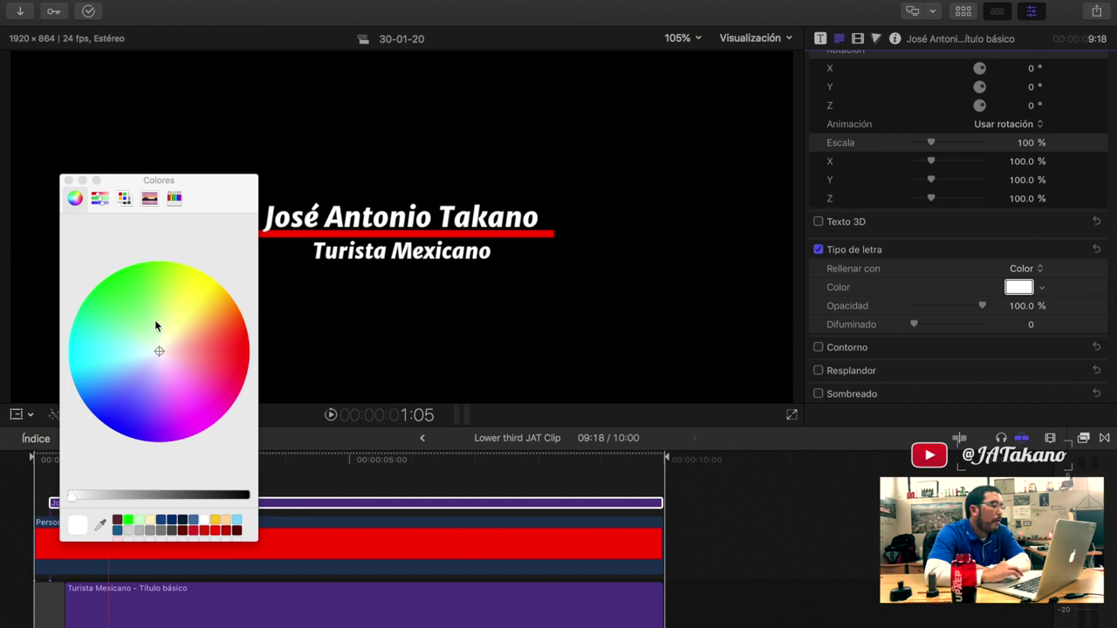
pyautogui.click(151, 522)
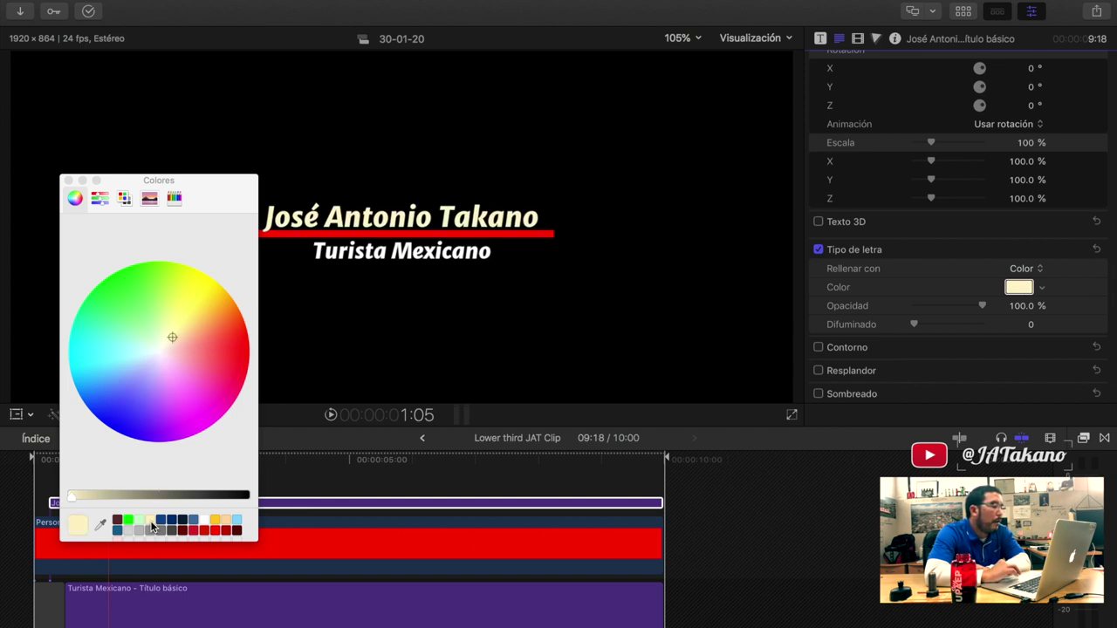
pyautogui.click(69, 180)
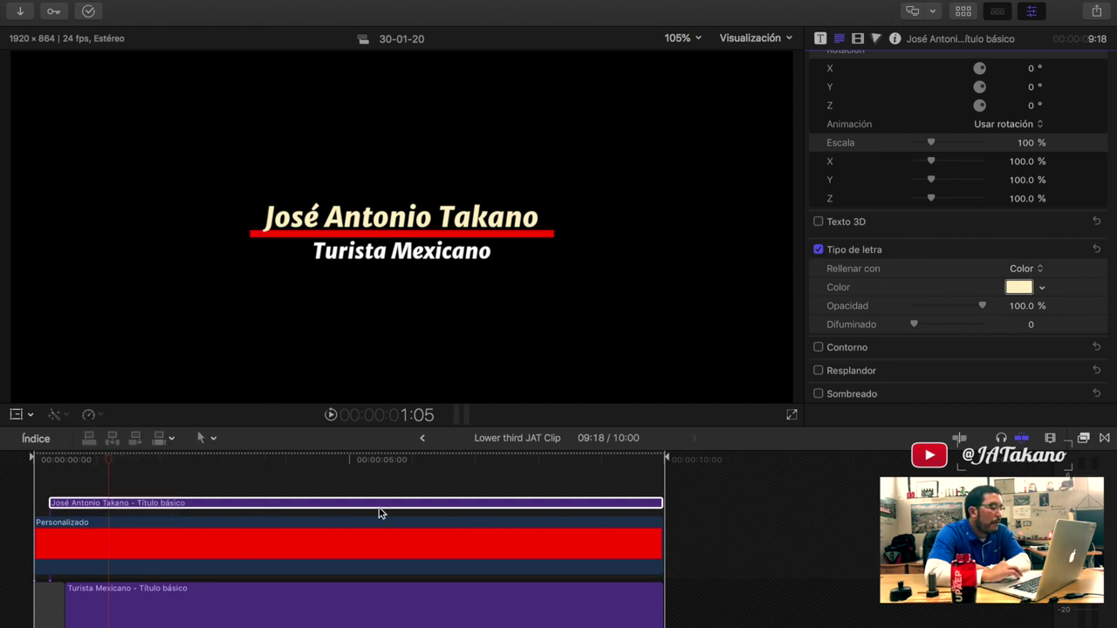
# - Make the 'Turista Mexicano' subtitle text cream as well
pyautogui.click(251, 616)
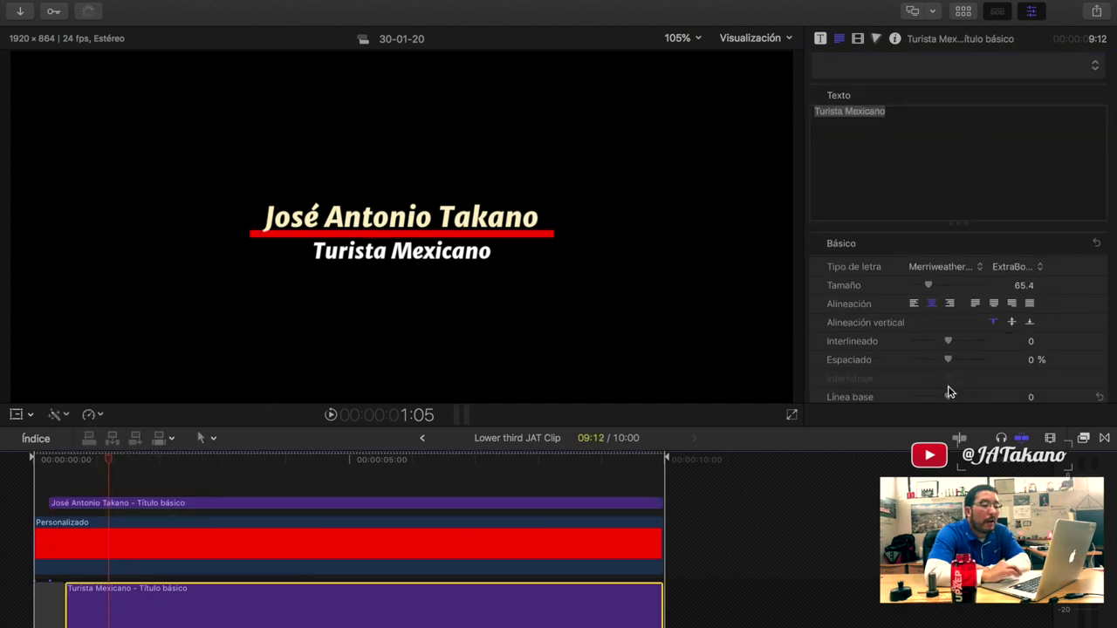
pyautogui.scroll(-10, 1067, 331)
pyautogui.scroll(10, 959, 218)
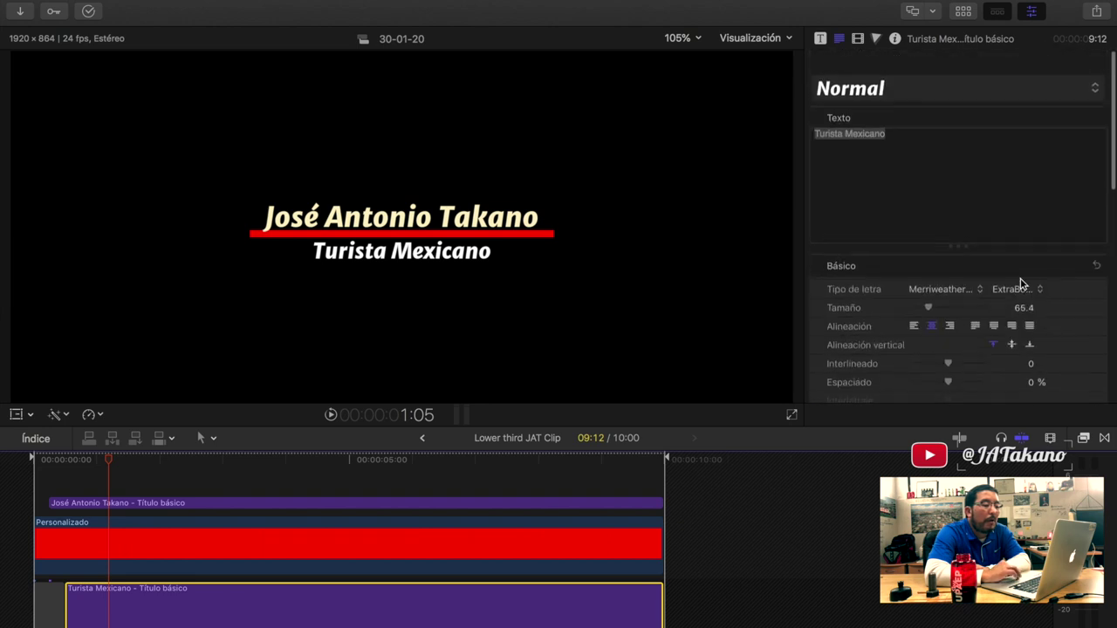
pyautogui.click(878, 158)
pyautogui.tripleClick(893, 120)
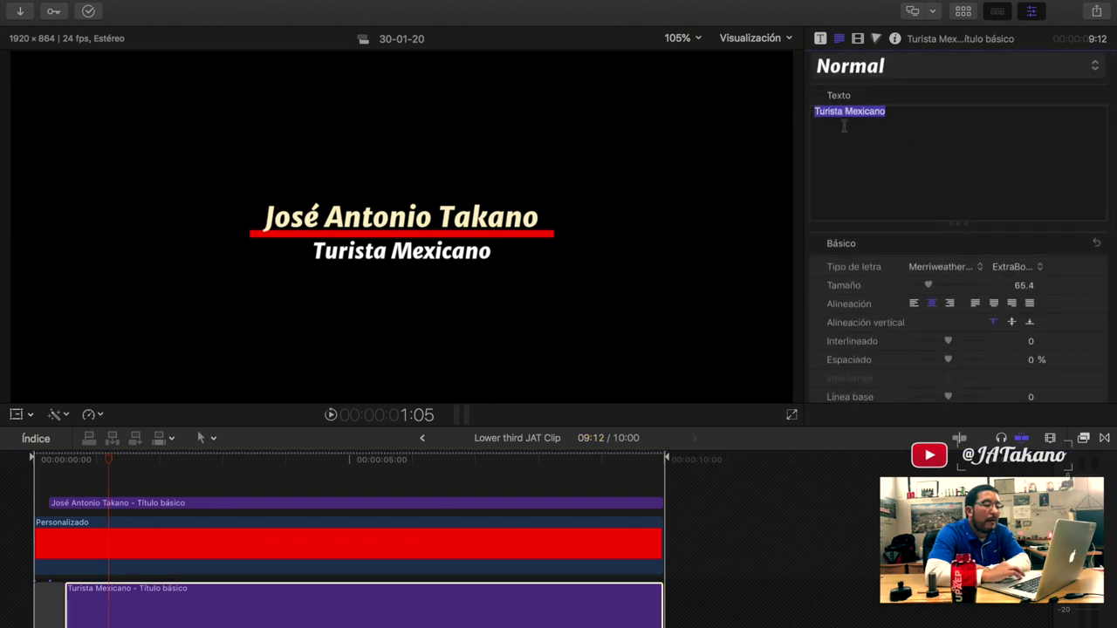
pyautogui.scroll(-4, 1053, 340)
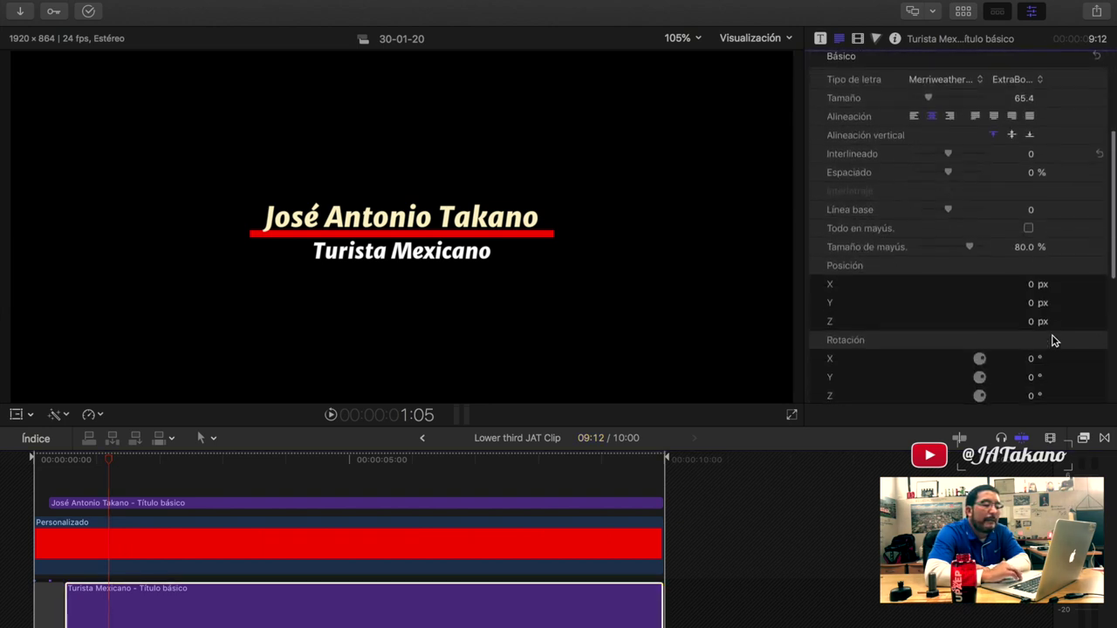
pyautogui.scroll(-5, 1053, 340)
pyautogui.scroll(-3, 1053, 340)
pyautogui.click(1018, 287)
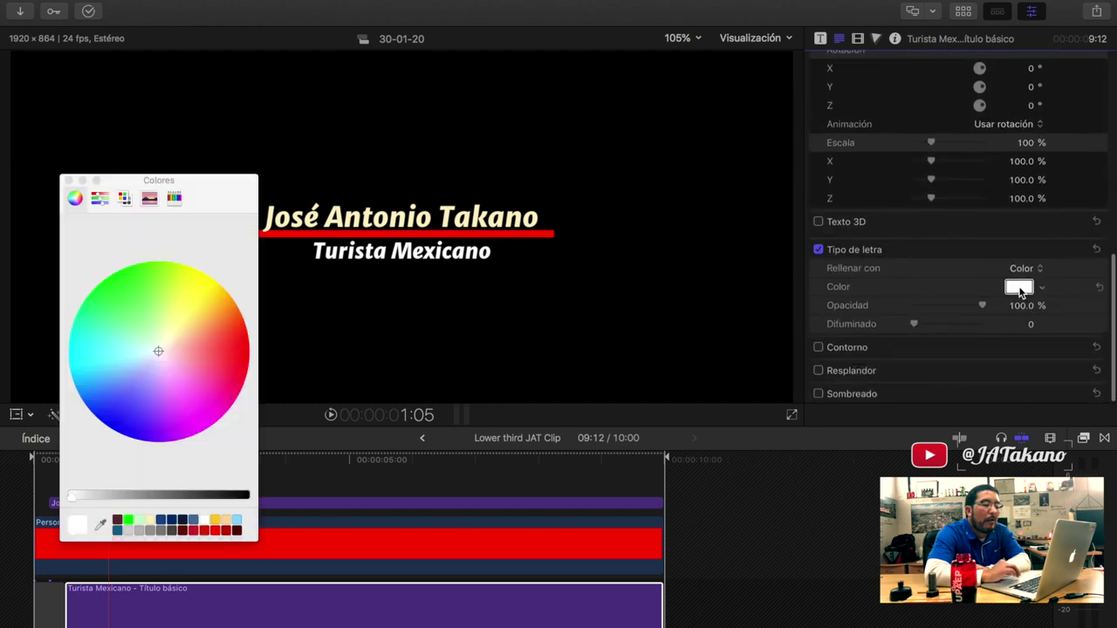
pyautogui.click(150, 521)
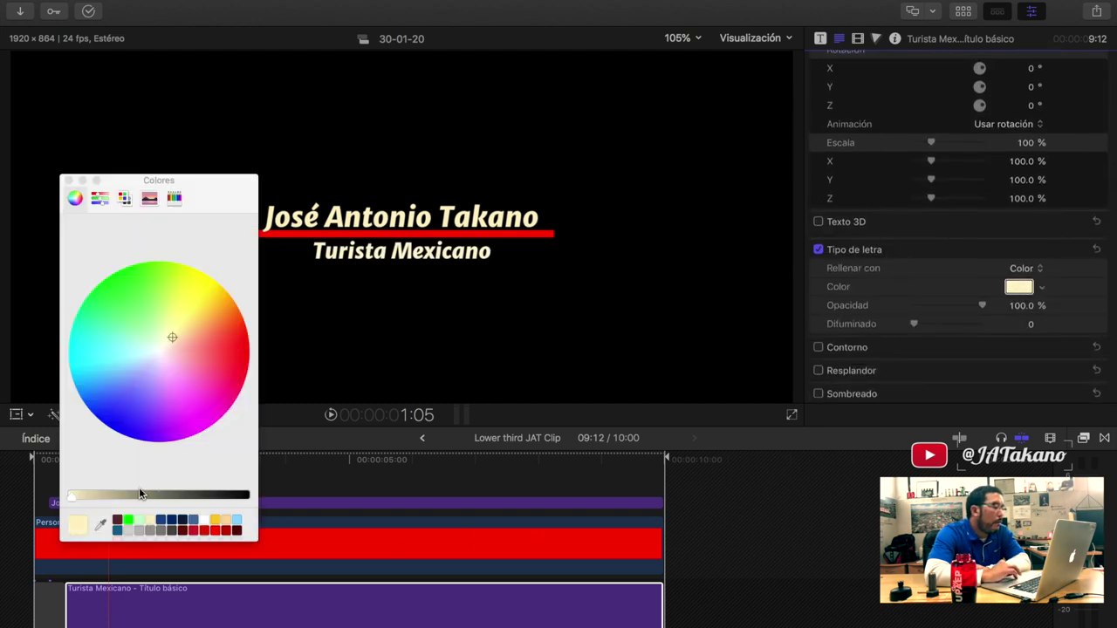
pyautogui.click(70, 179)
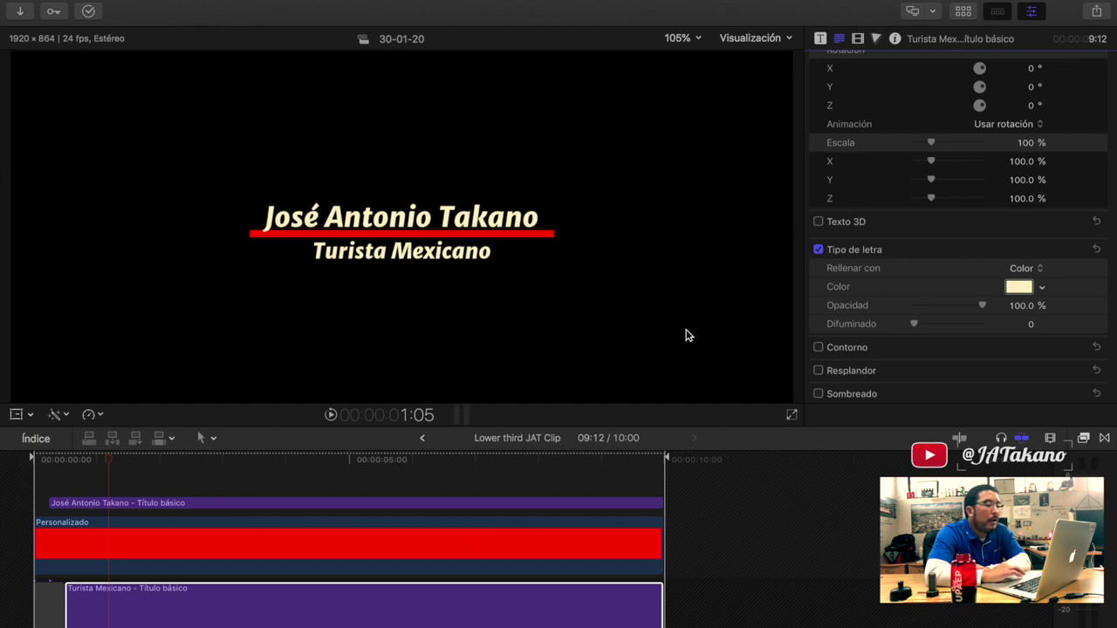
# - Give the 'Turista Mexicano' subtitle a black outline (Contorno) 3.0 wide
pyautogui.click(818, 347)
pyautogui.click(1075, 347)
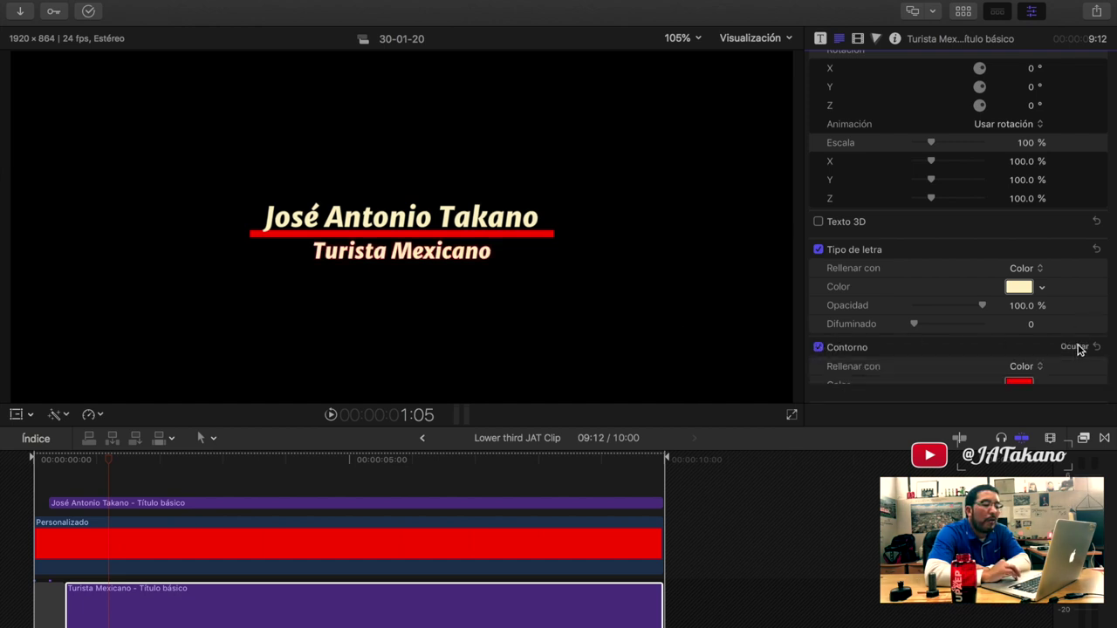
pyautogui.scroll(-3, 1073, 392)
pyautogui.click(1018, 291)
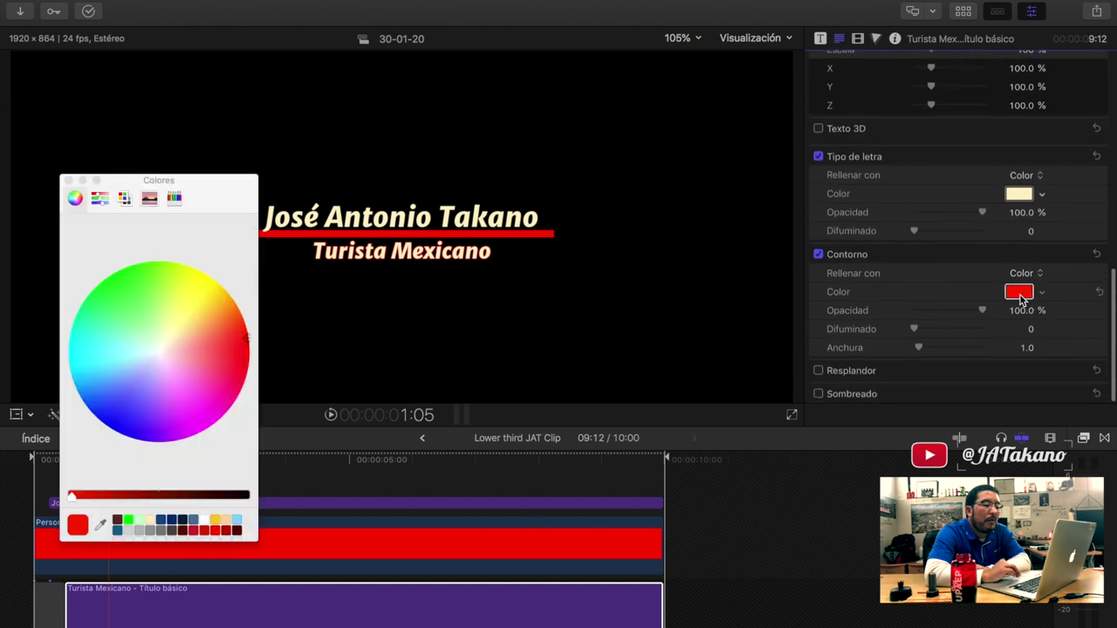
pyautogui.moveTo(234, 496); pyautogui.dragTo(266, 498)
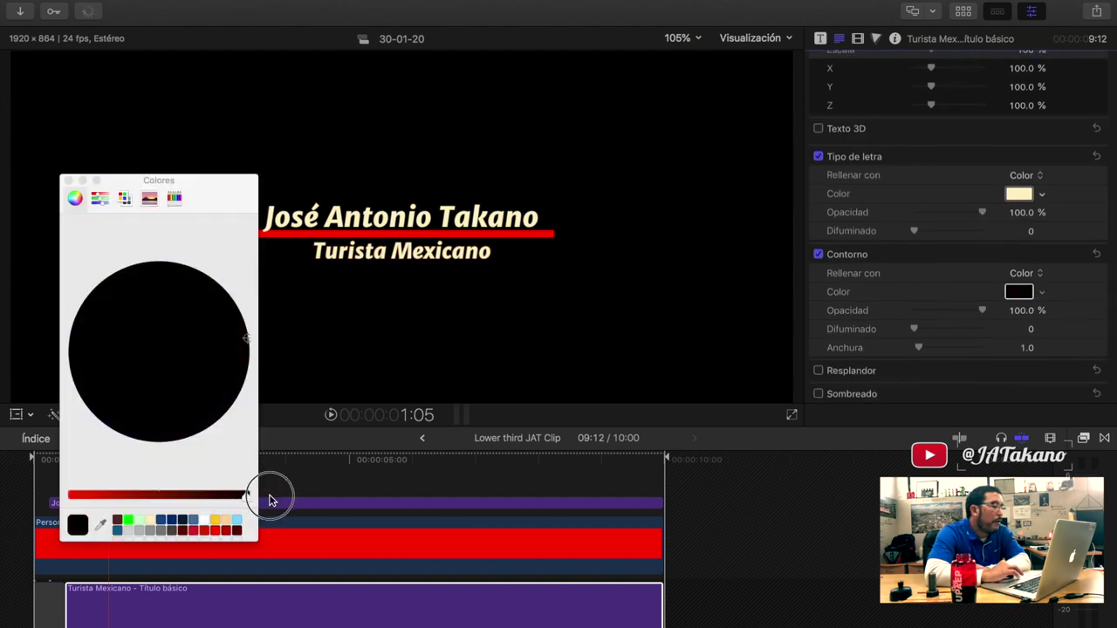
pyautogui.click(69, 179)
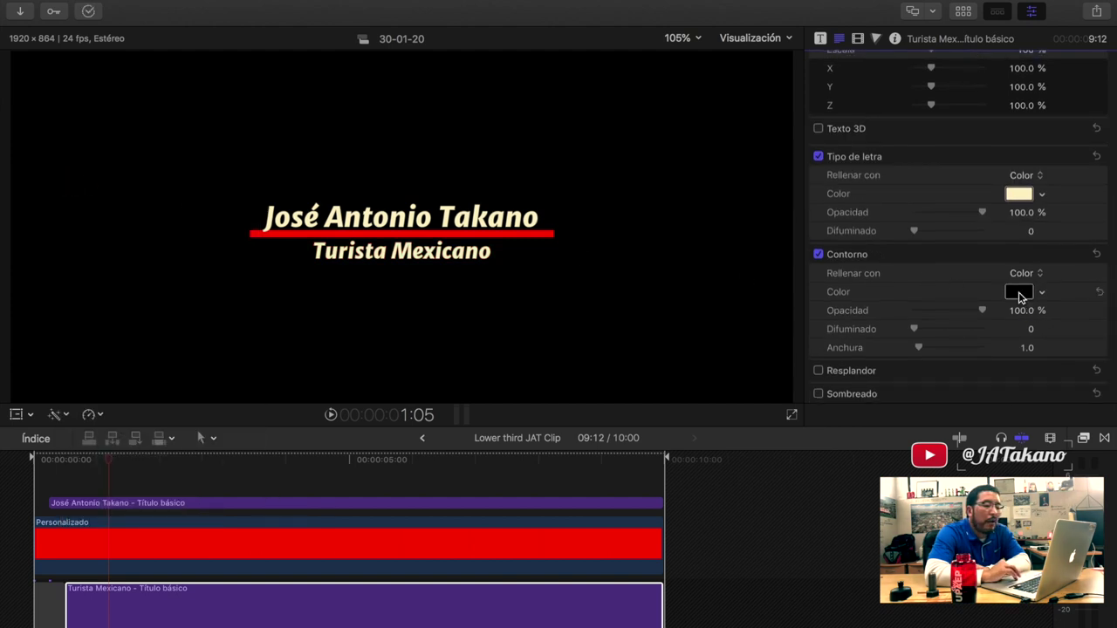
pyautogui.click(1026, 349)
pyautogui.write('2')
pyautogui.press('Return')
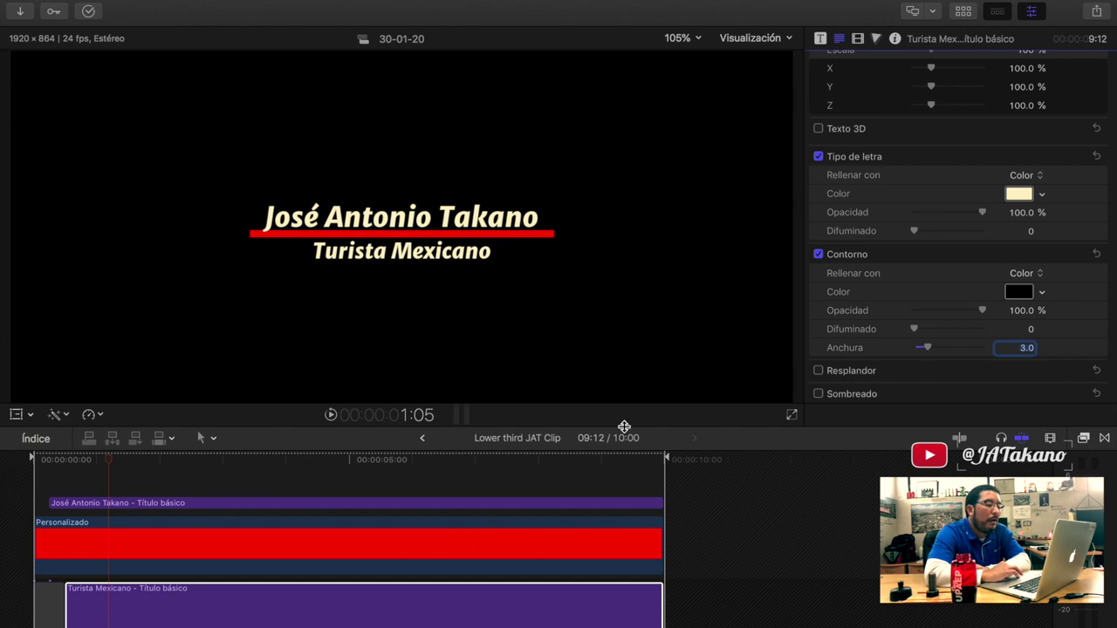
pyautogui.click(324, 505)
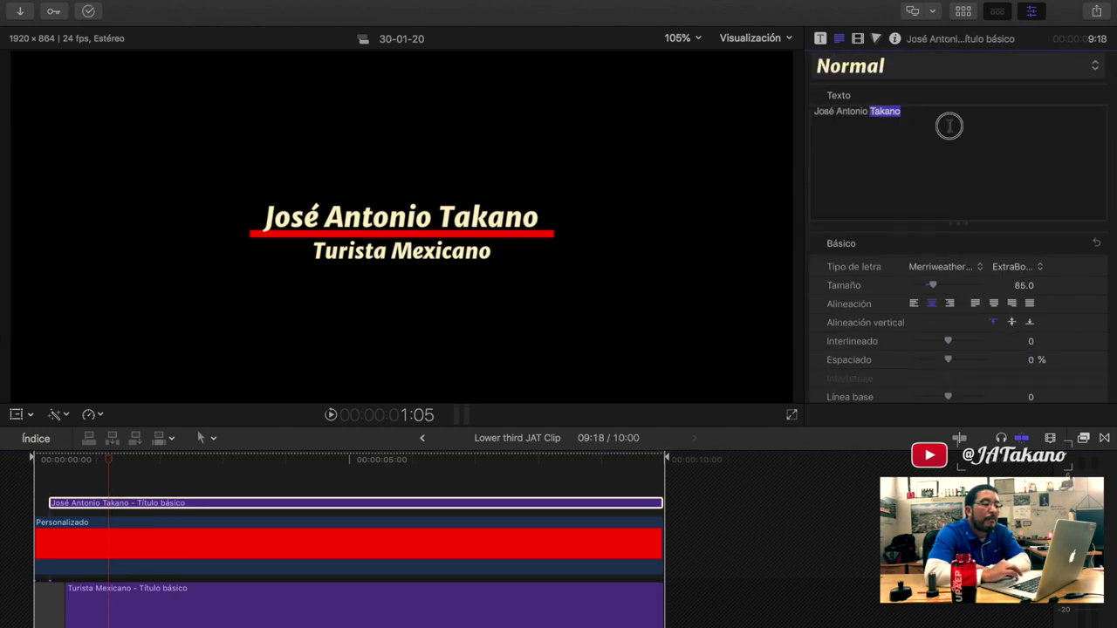
# - Turn on a black outline for the name title and set its width to 3
pyautogui.tripleClick(949, 125)
pyautogui.scroll(-10, 1056, 323)
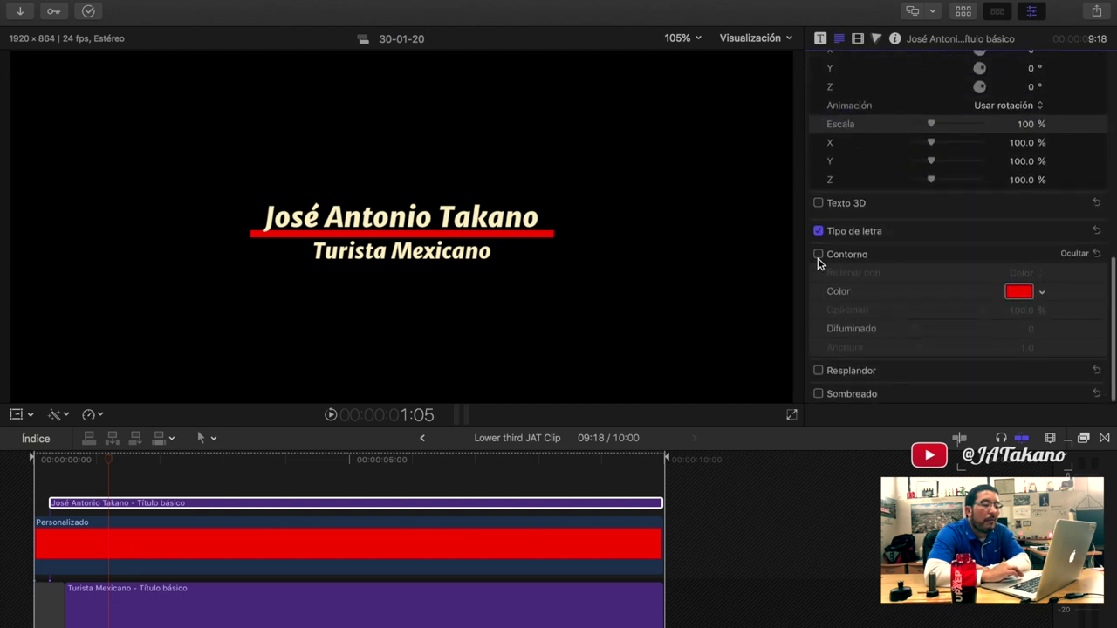
pyautogui.click(818, 255)
pyautogui.click(1018, 292)
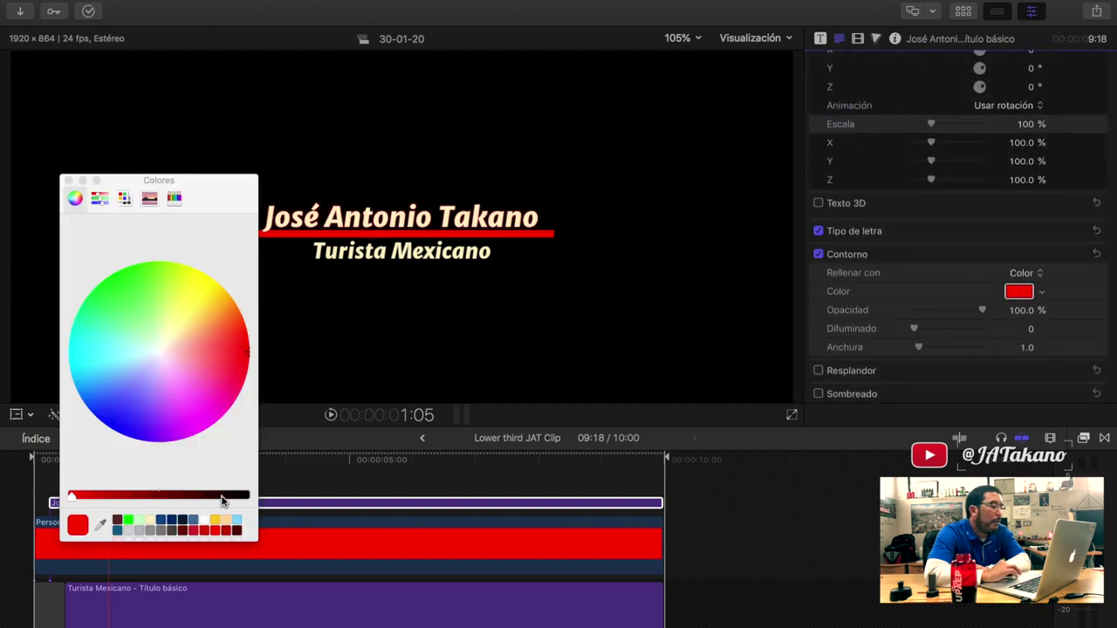
pyautogui.moveTo(222, 500); pyautogui.dragTo(292, 498)
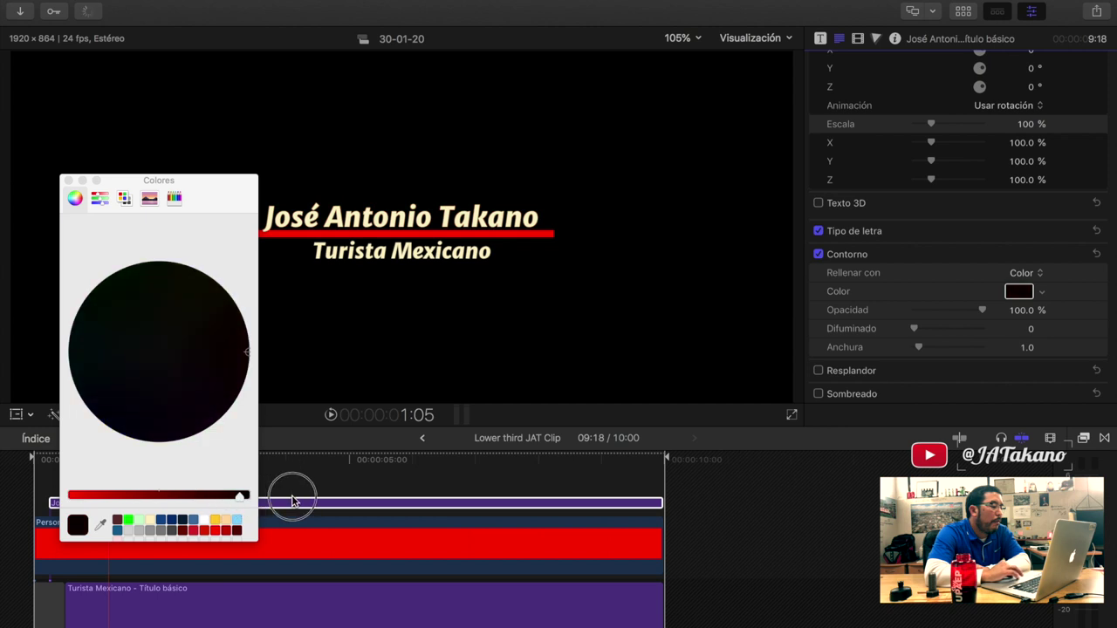
pyautogui.click(68, 179)
pyautogui.click(1027, 348)
pyautogui.write('3')
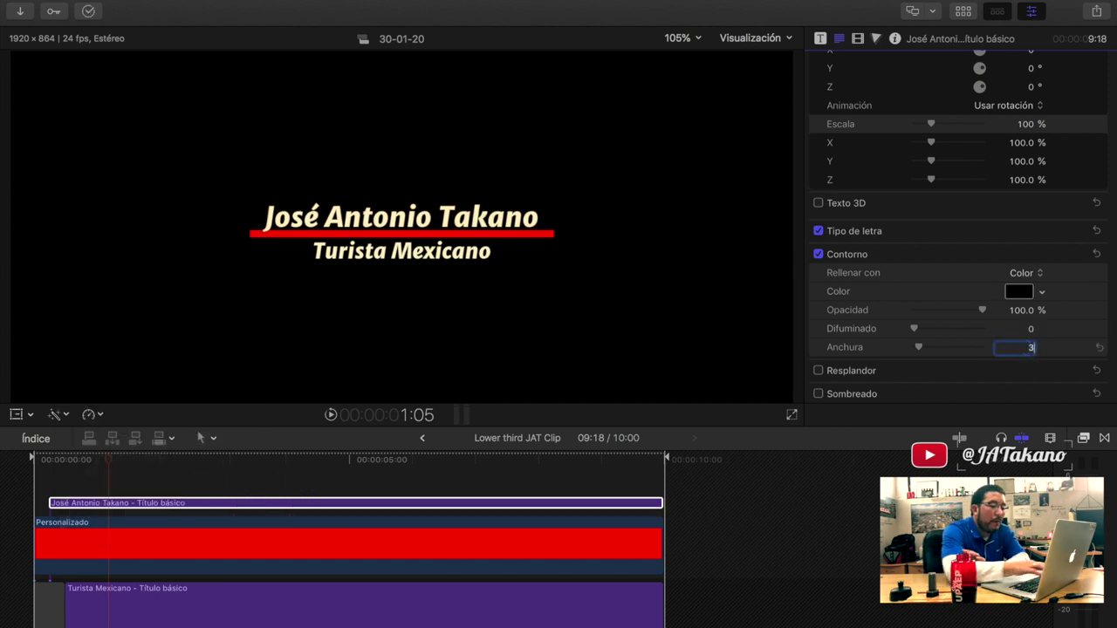
pyautogui.press('Return')
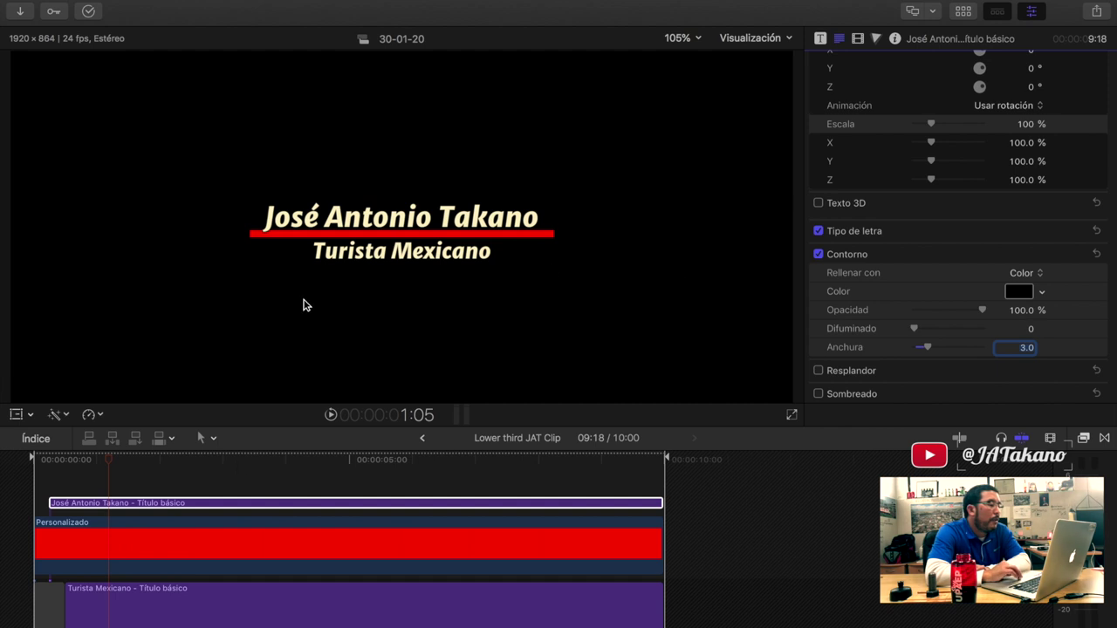
# - Reopen 'Lower third JAT Clip' and select both title clips together
pyautogui.click(423, 438)
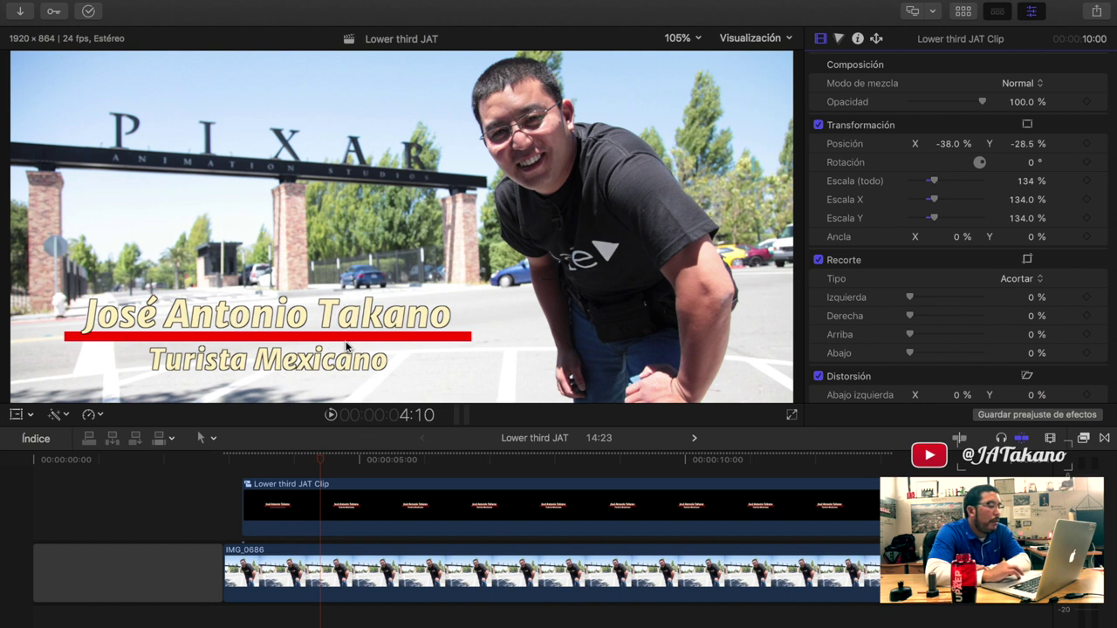
pyautogui.doubleClick(342, 505)
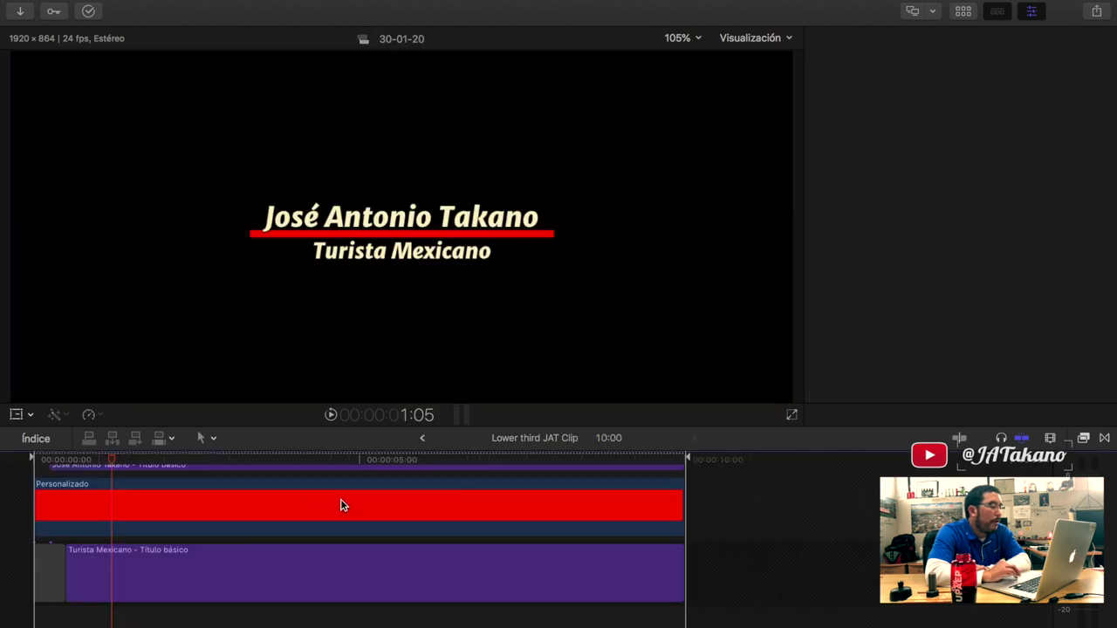
pyautogui.click(154, 476)
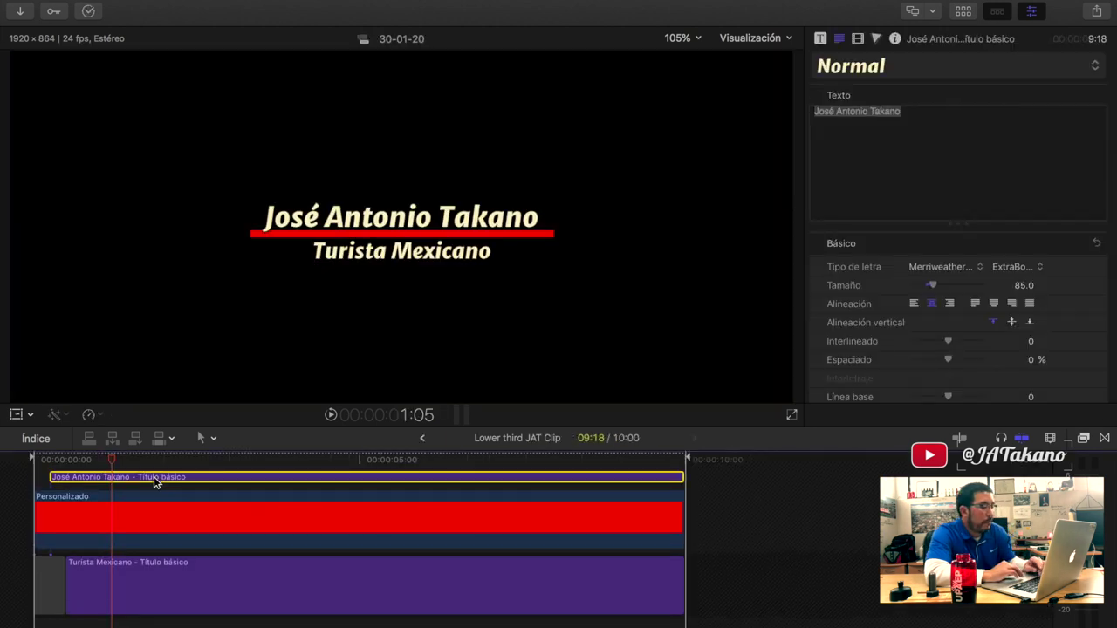
pyautogui.keyDown('super'); pyautogui.click(164, 594); pyautogui.keyUp('super')
# - Set both titles' outline width to 5.0 and return to the main Lower third JAT project
pyautogui.scroll(-8, 882, 375)
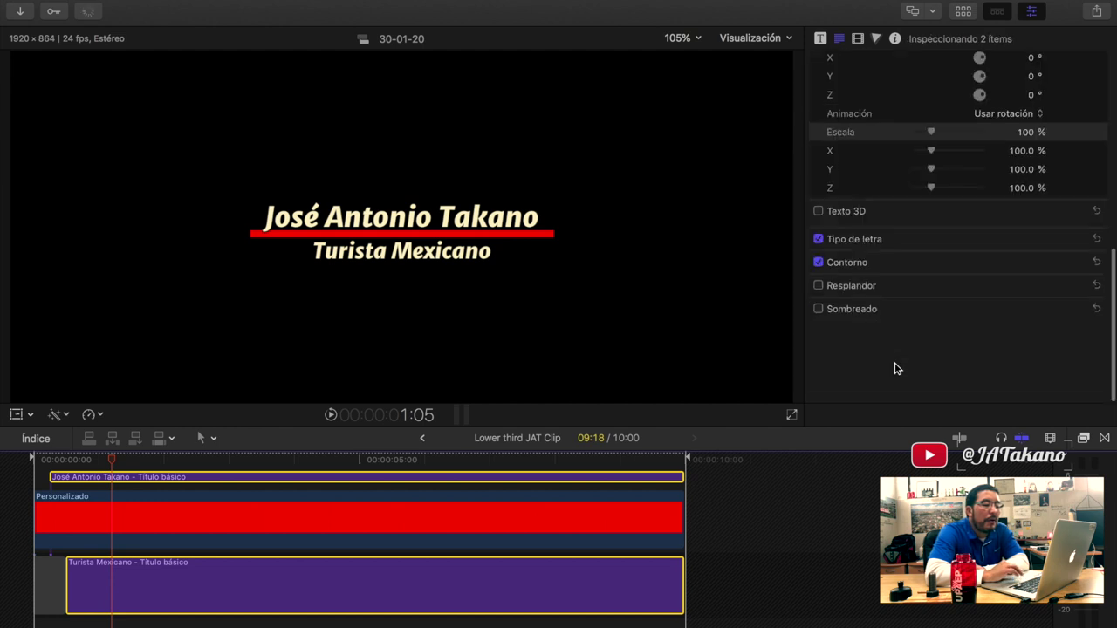
pyautogui.click(1074, 347)
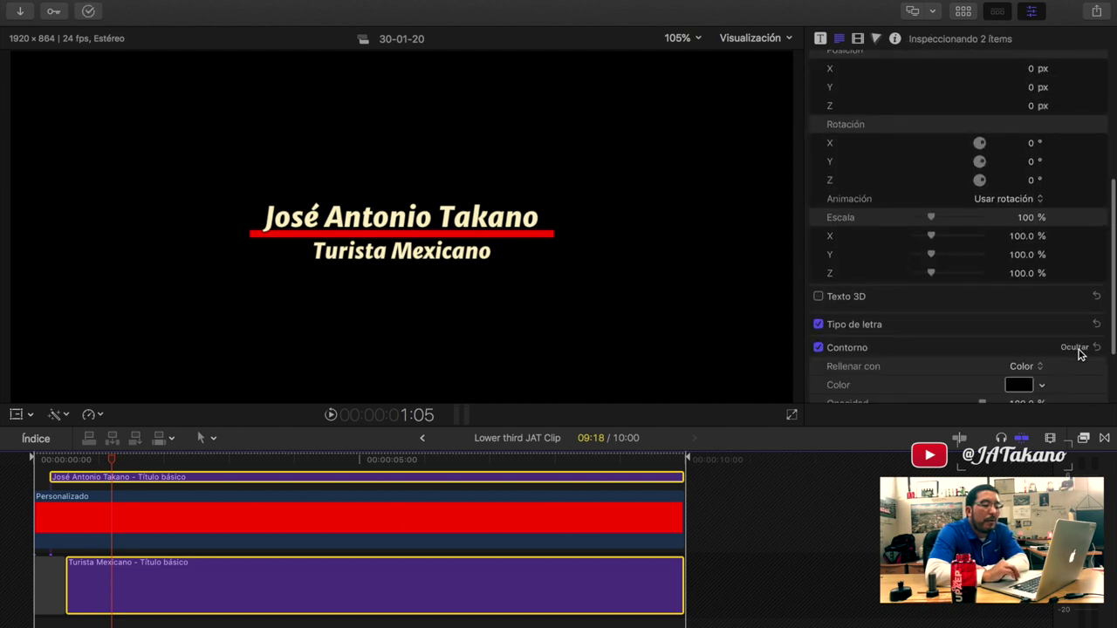
pyautogui.scroll(-2, 1069, 372)
pyautogui.click(1028, 347)
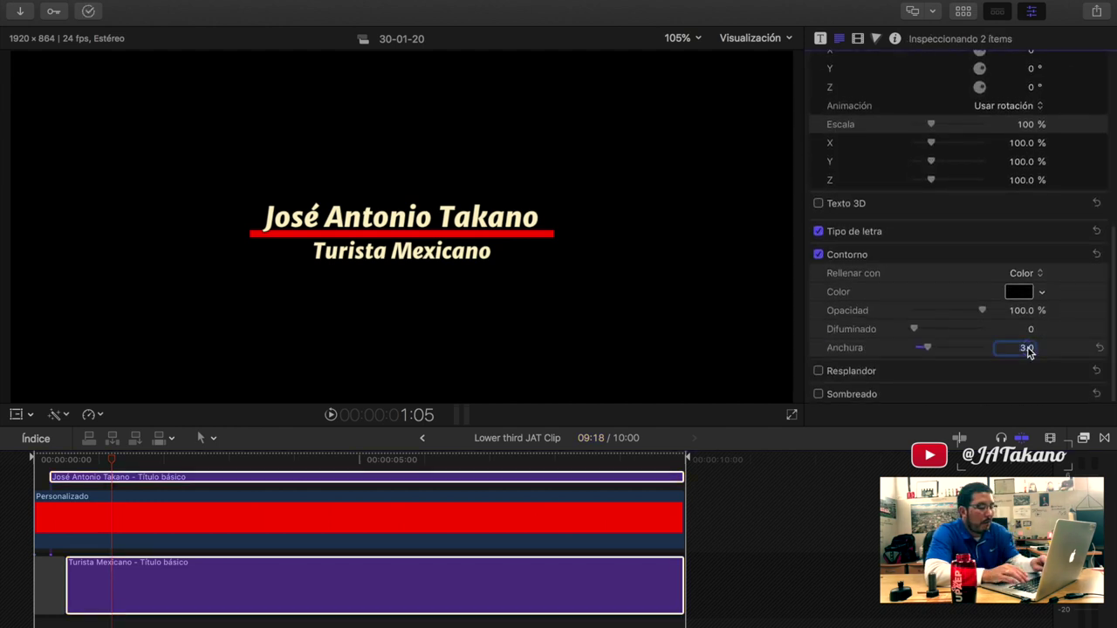
pyautogui.write('5')
pyautogui.press('Return')
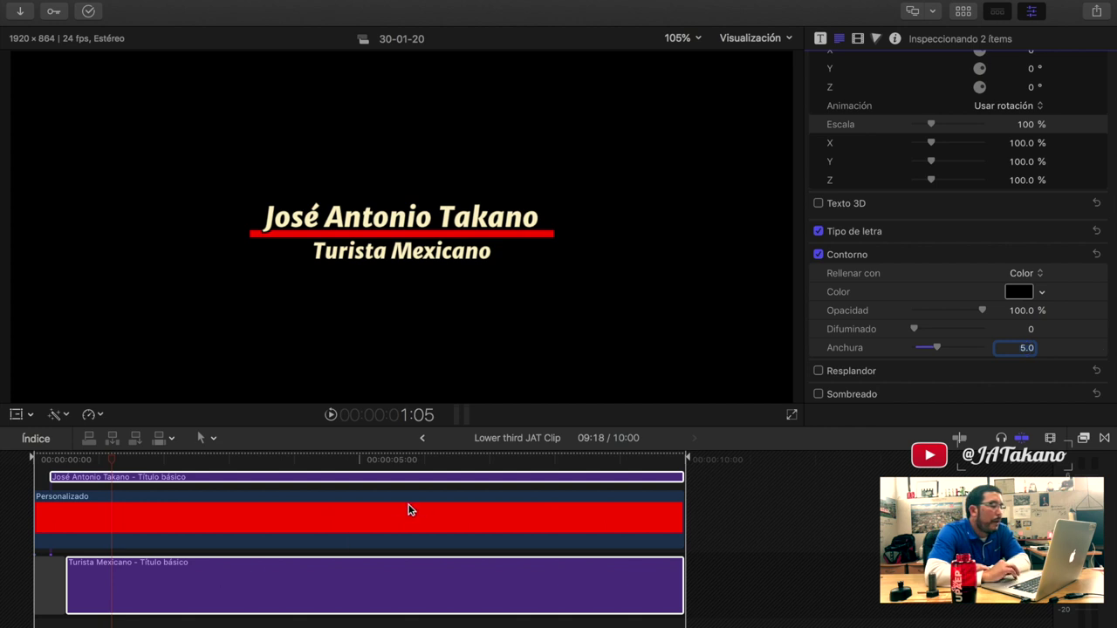
pyautogui.click(421, 441)
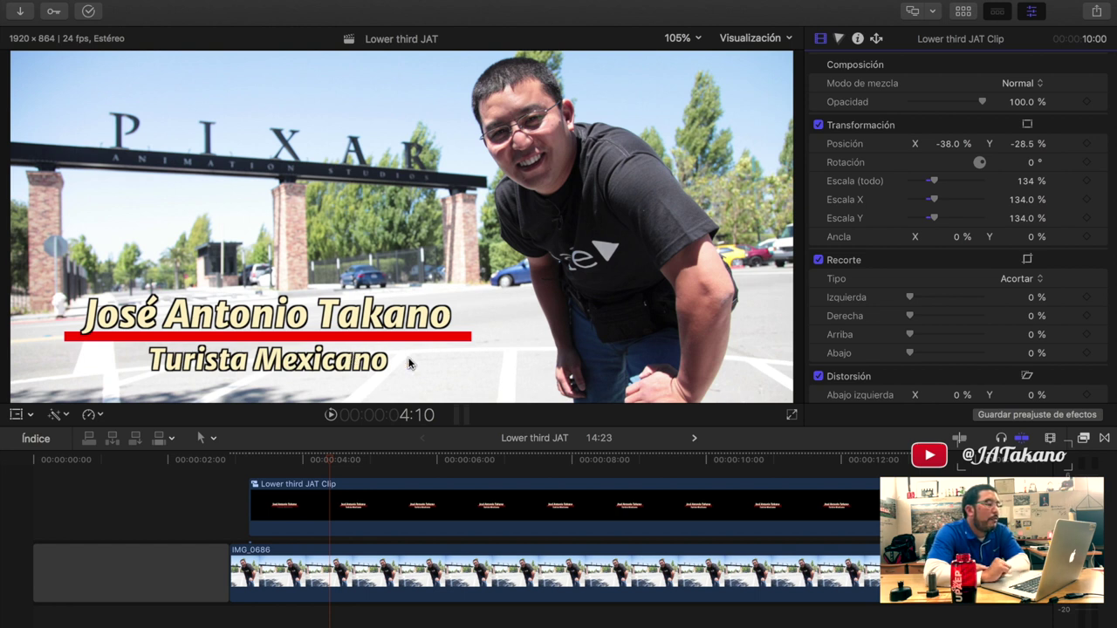
# - Preview the lower third from just before it starts, then select 'Lower third JAT Clip' and IMG_0686 together
pyautogui.click(229, 463)
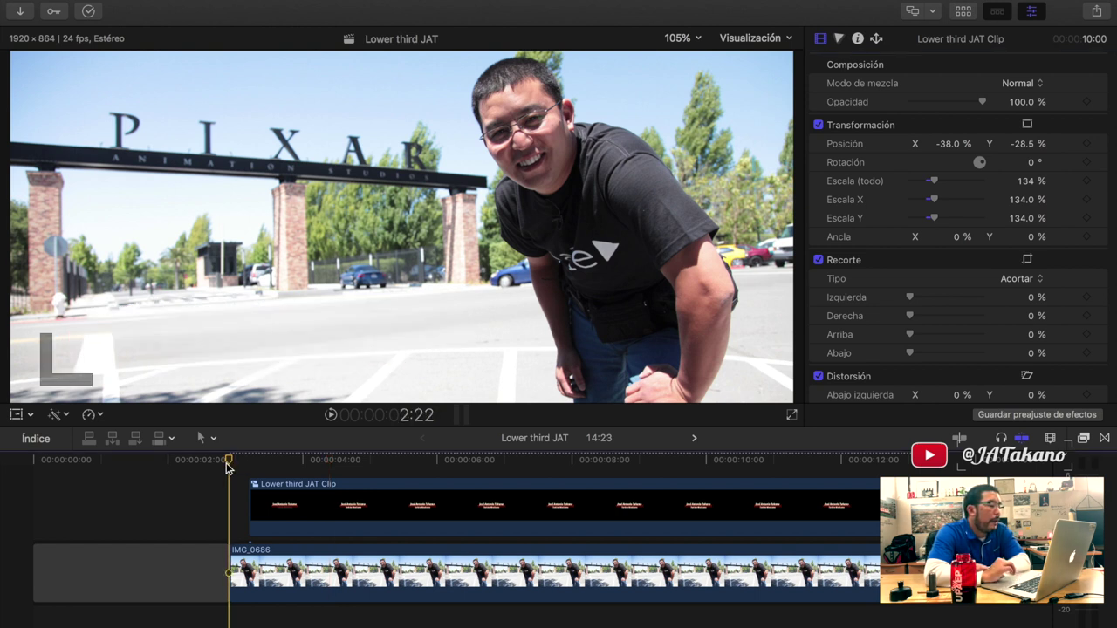
pyautogui.press('space')
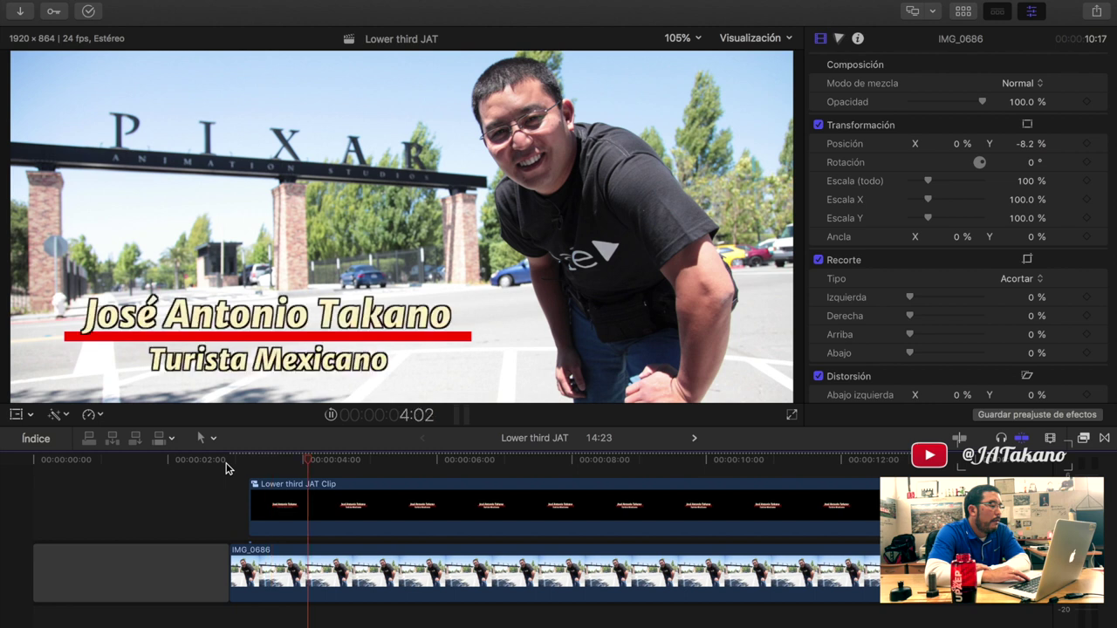
pyautogui.press('space')
pyautogui.click(258, 529)
pyautogui.keyDown('super'); pyautogui.click(262, 548); pyautogui.keyUp('super')
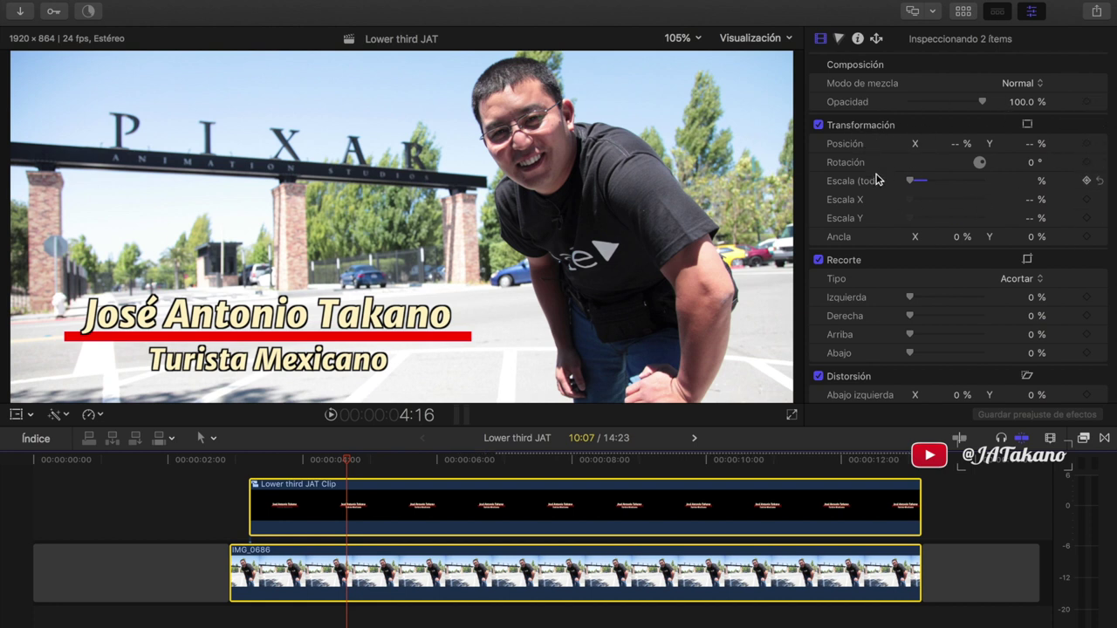
pyautogui.scroll(-1, 884, 251)
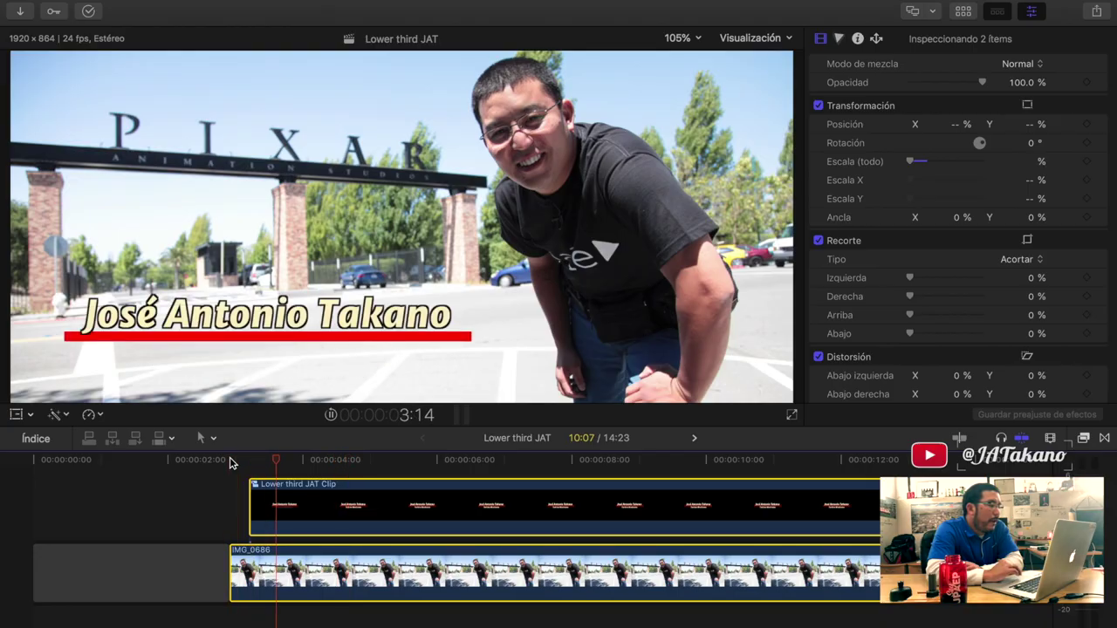
pyautogui.click(230, 461)
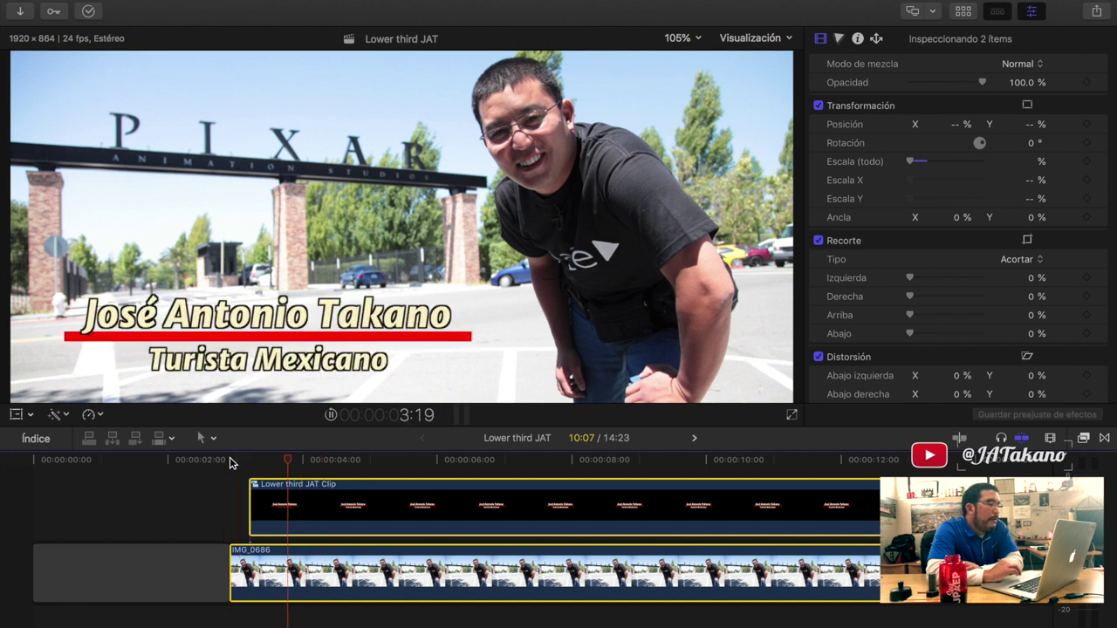
pyautogui.click(231, 461)
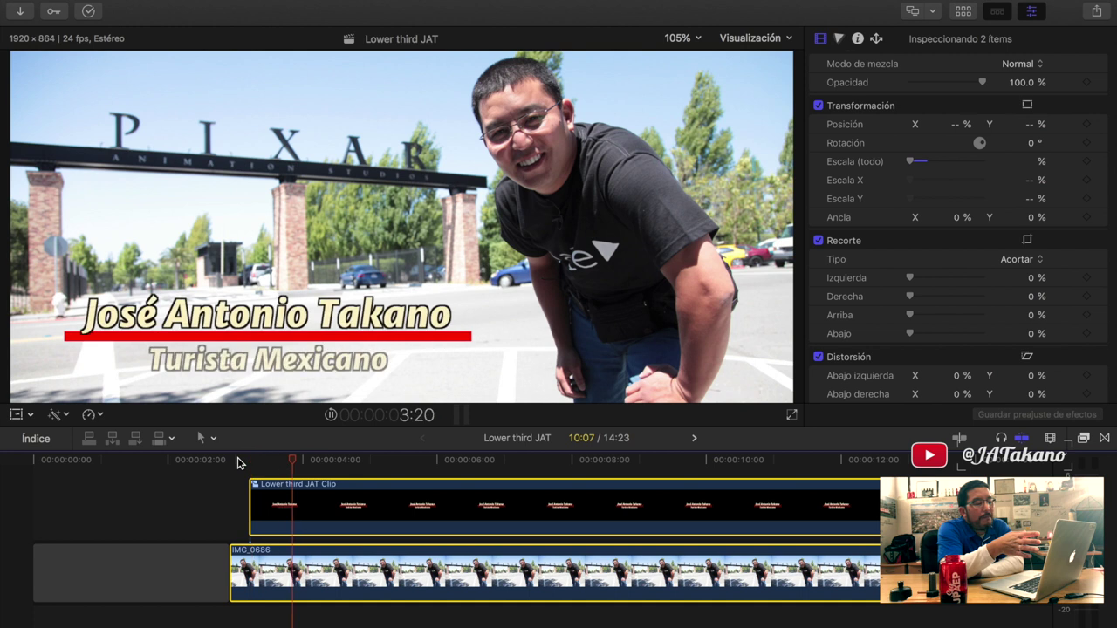
pyautogui.click(237, 462)
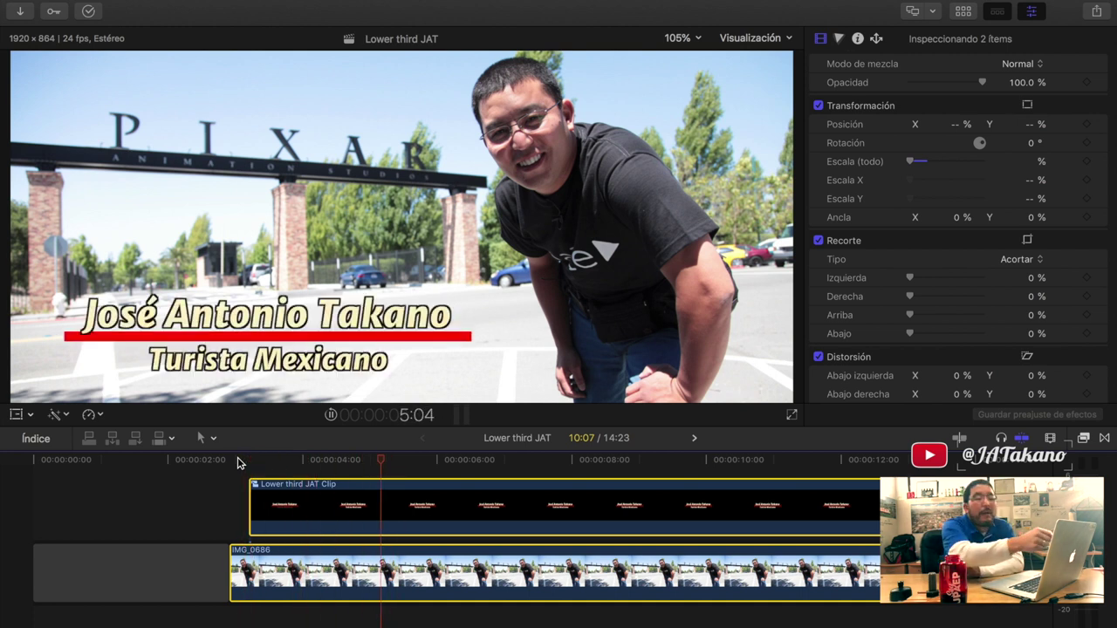
pyautogui.click(237, 462)
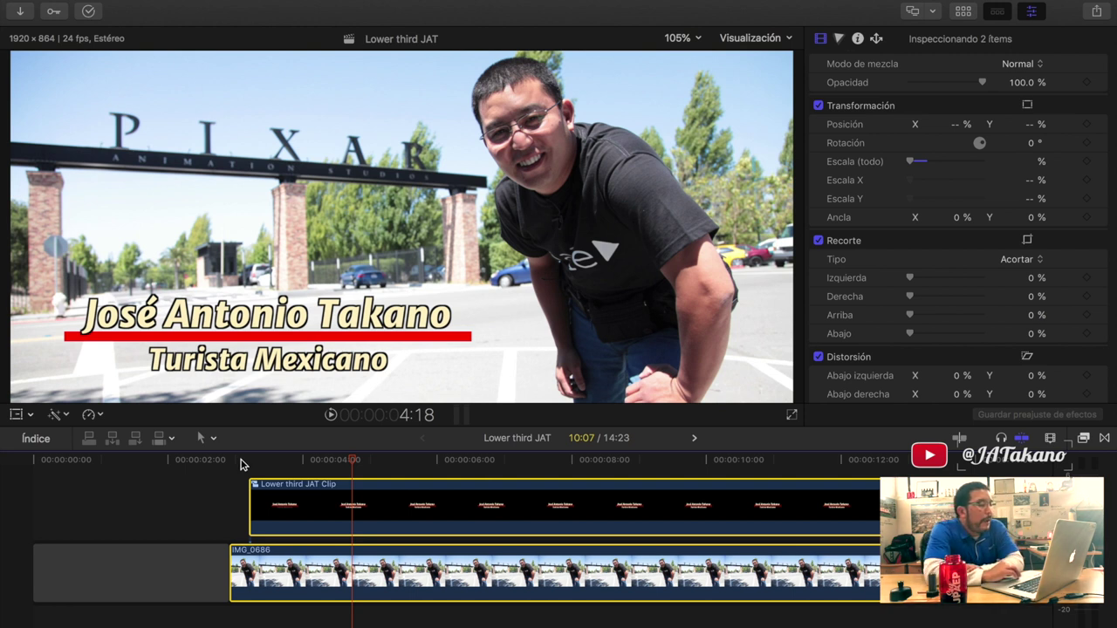
pyautogui.click(242, 462)
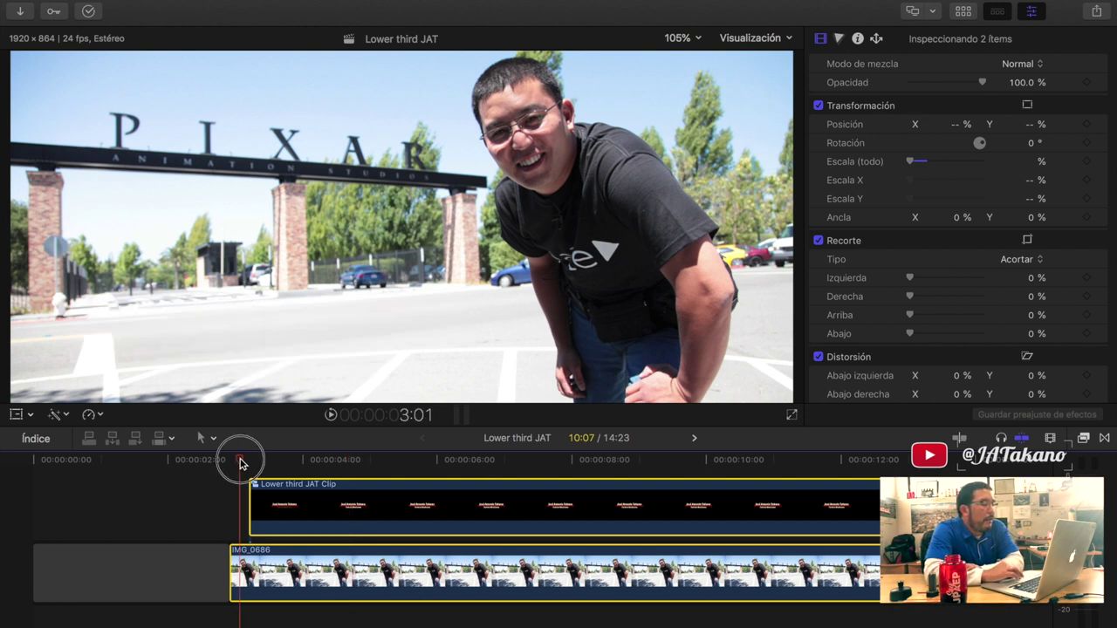
pyautogui.moveTo(242, 462); pyautogui.dragTo(318, 463)
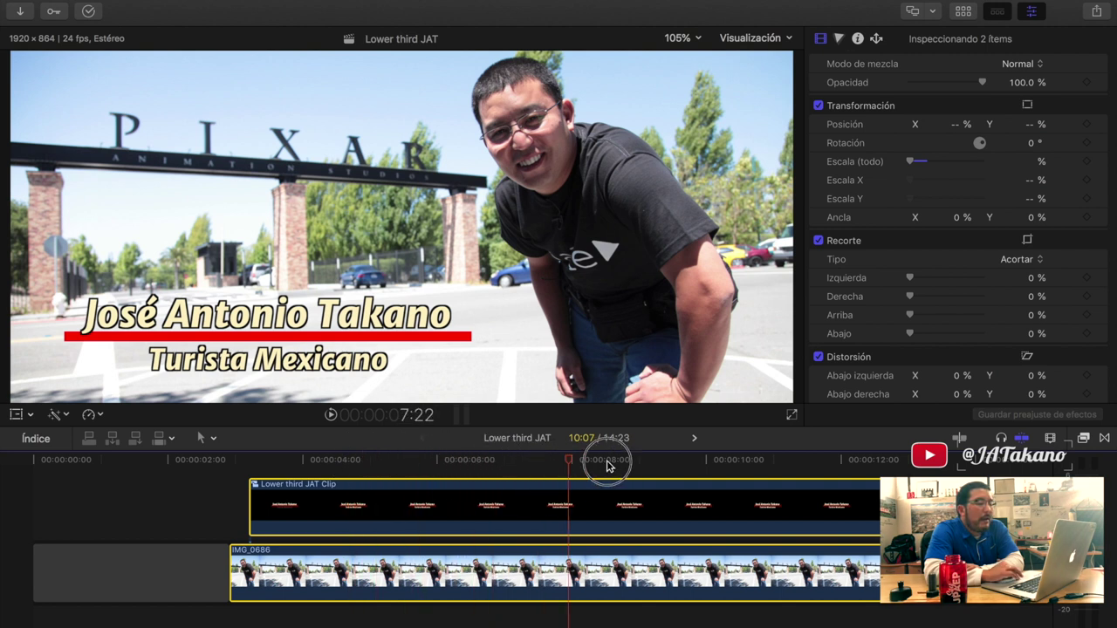
pyautogui.click(239, 463)
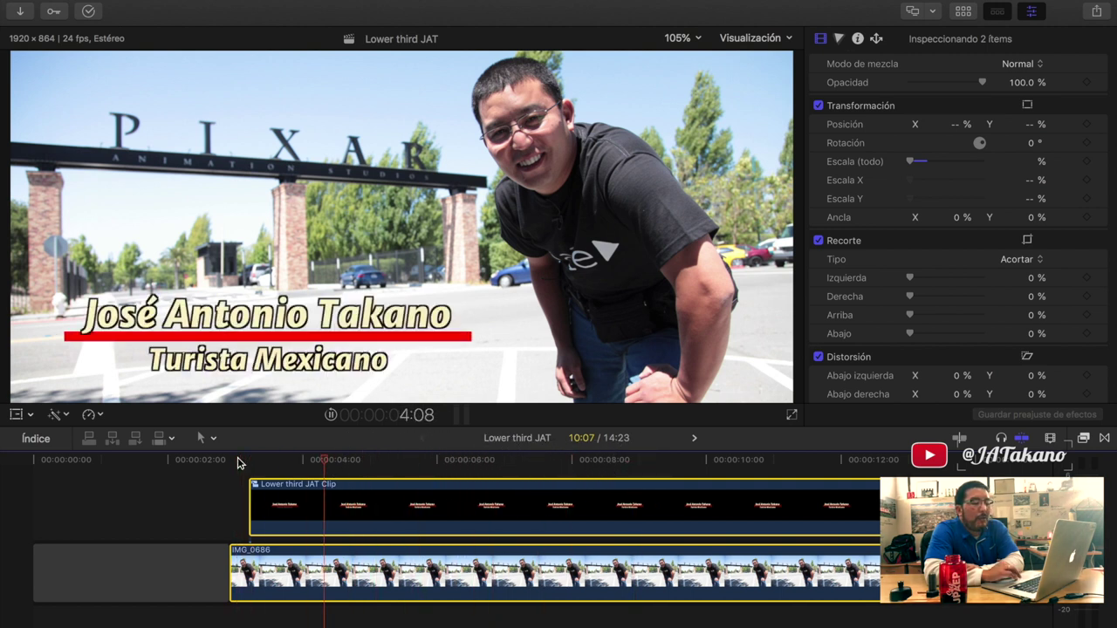
pyautogui.click(237, 460)
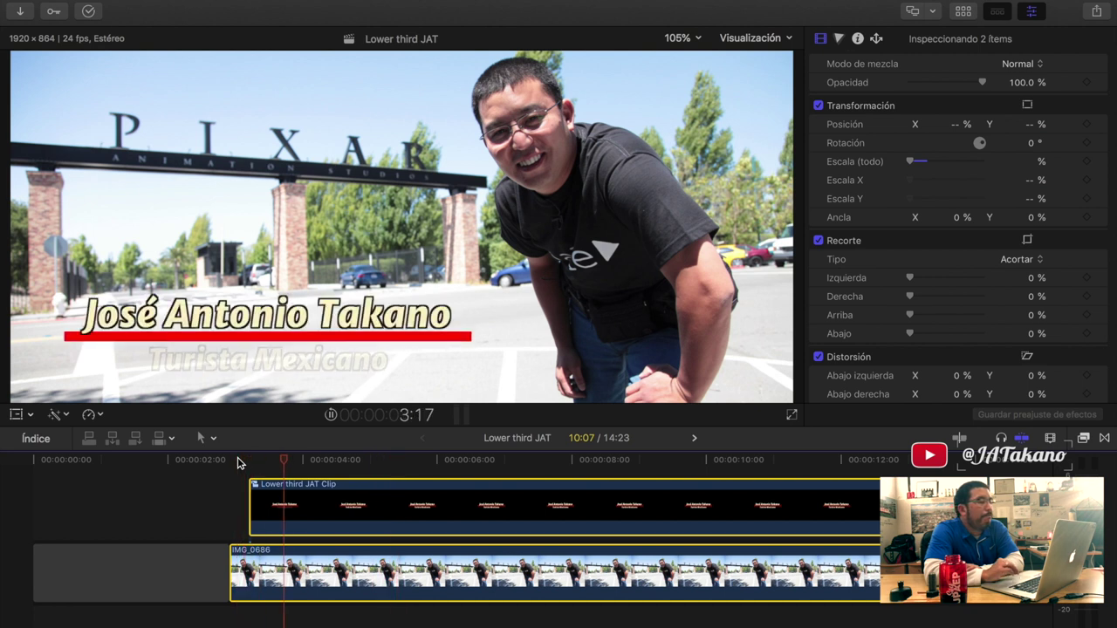